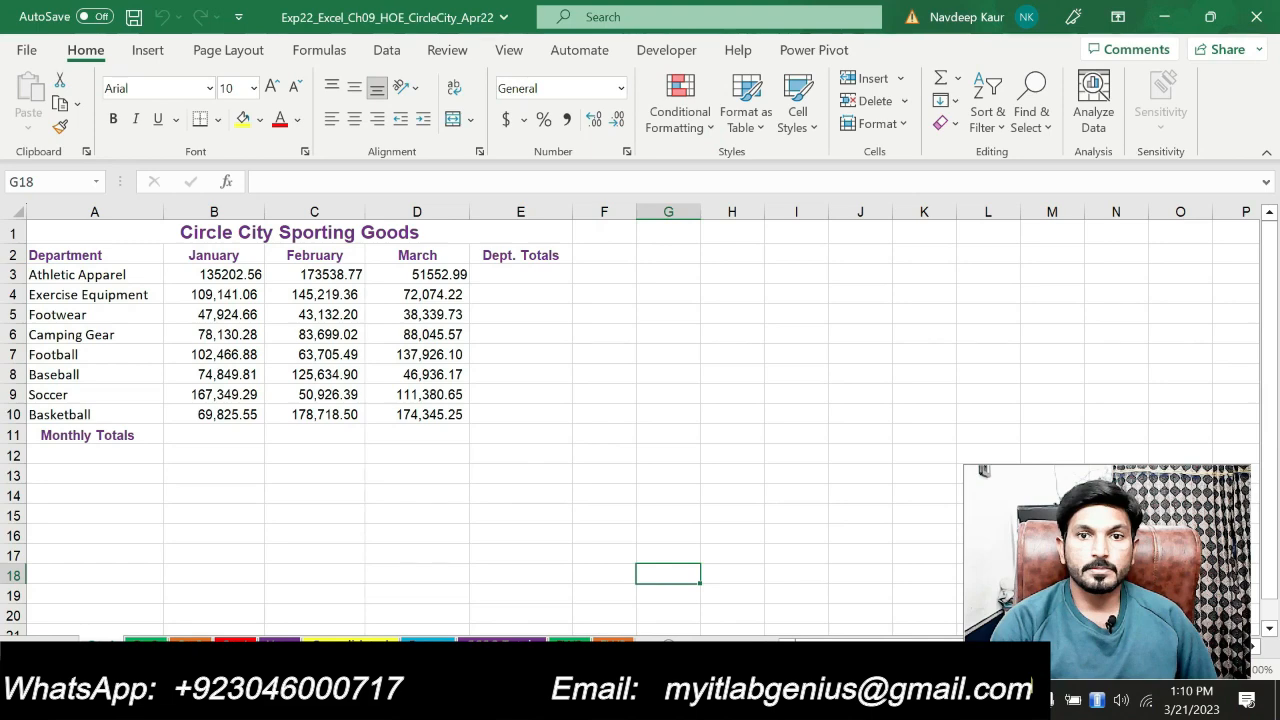
- Switch to the Word instructions document and highlight the workbook file name in step 1 in turquoise
key(alt+Tab)
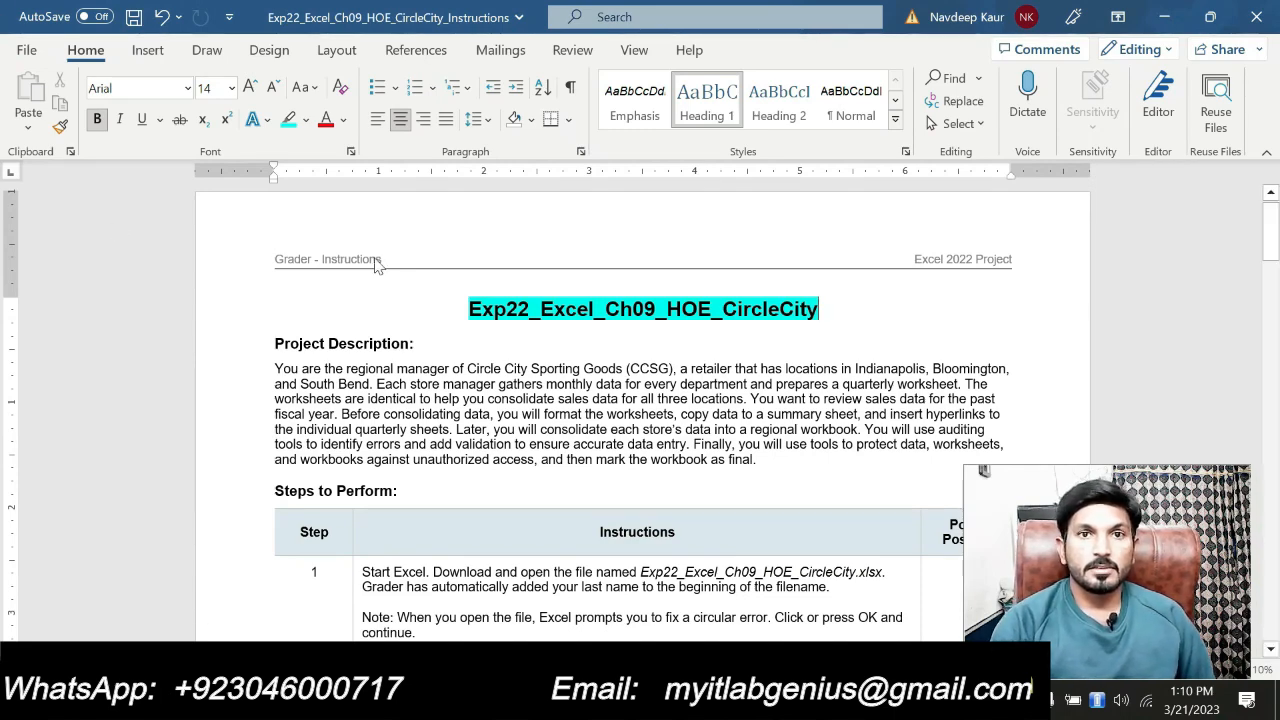
scroll(376, 262, down, 3)
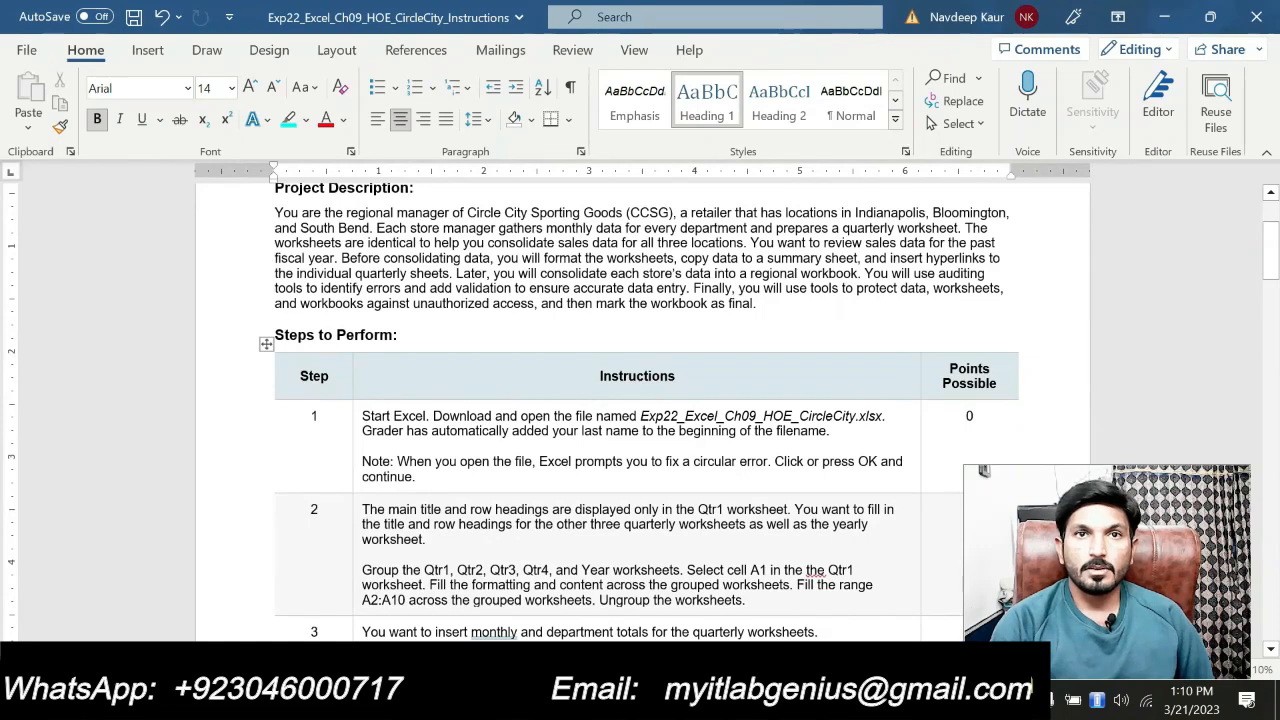
drag(641, 416, 886, 419)
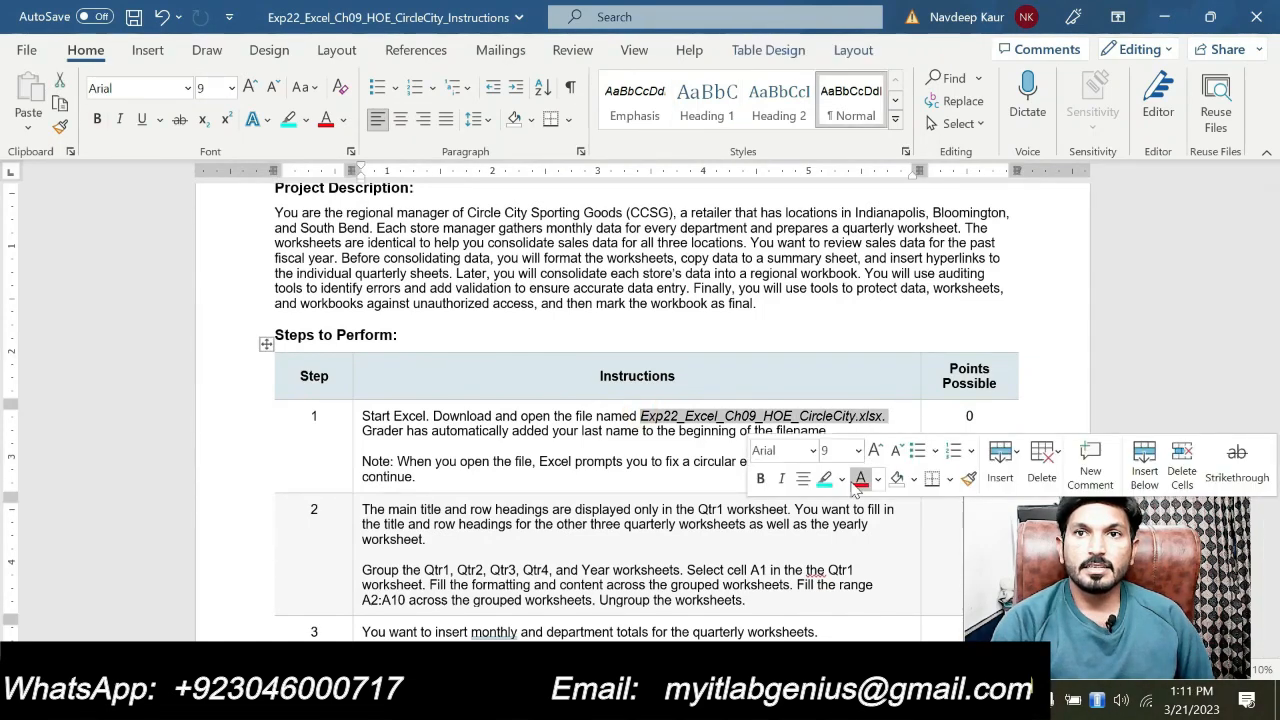
click(824, 479)
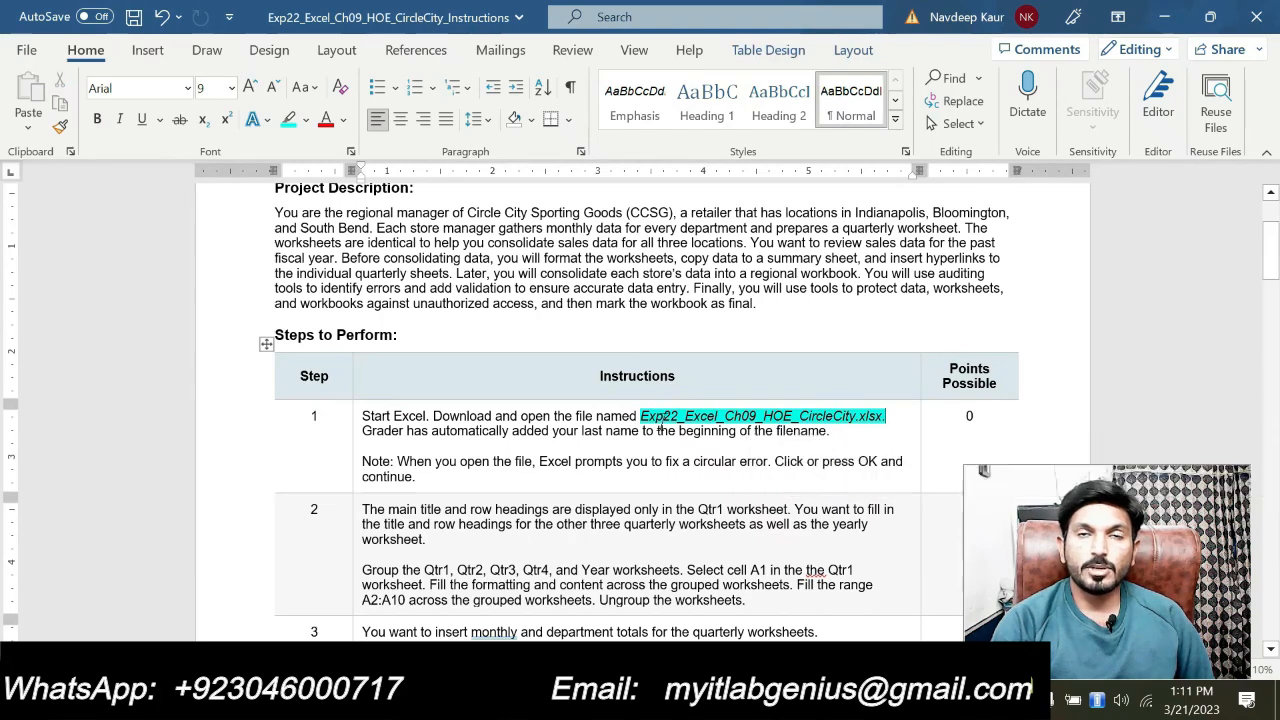
click(660, 420)
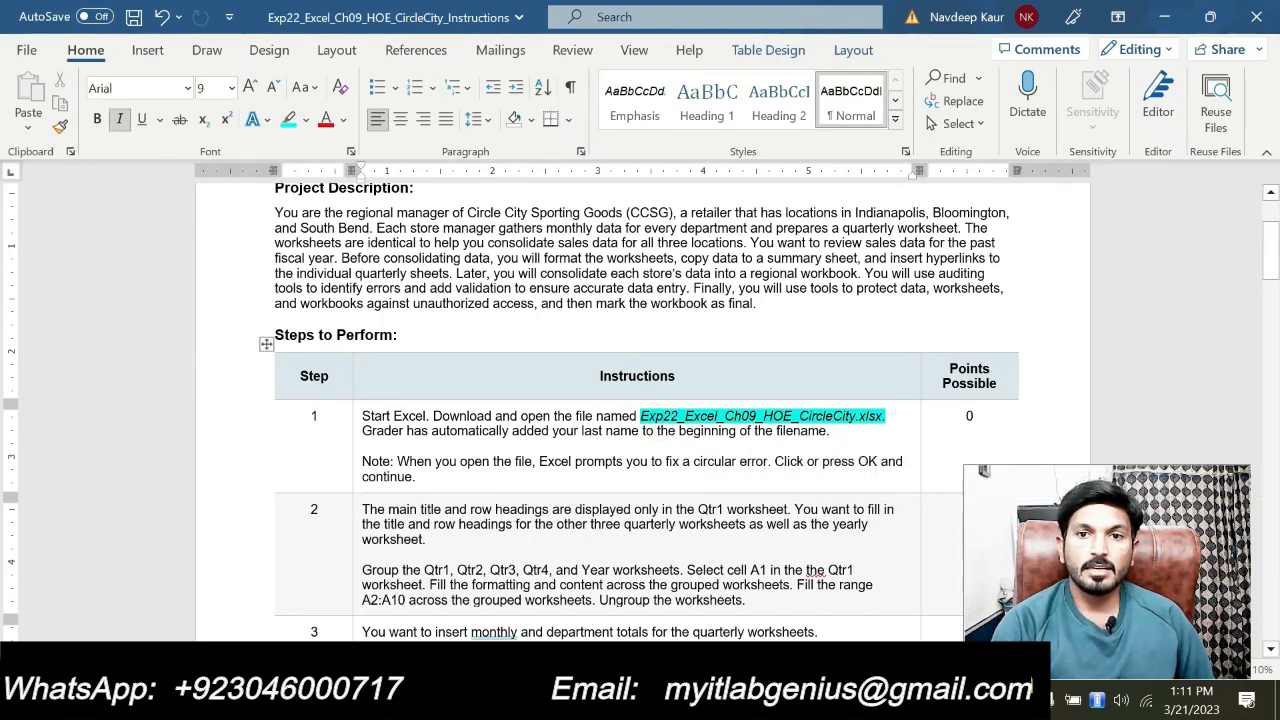
- Switch to the Excel workbook and look through all its worksheets, from the first quarter through the Ft. Wayne sheet
key(alt+Tab)
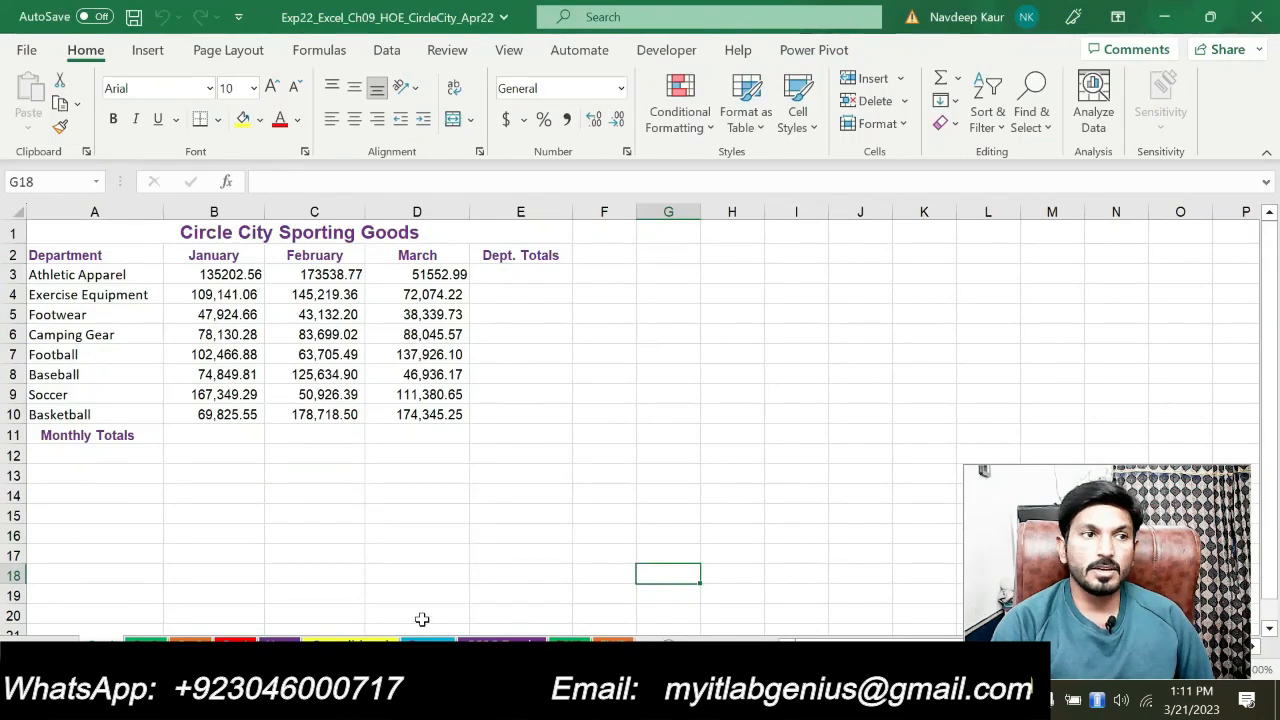
key(ctrl+Page_Down)
key(ctrl+Page_Down)
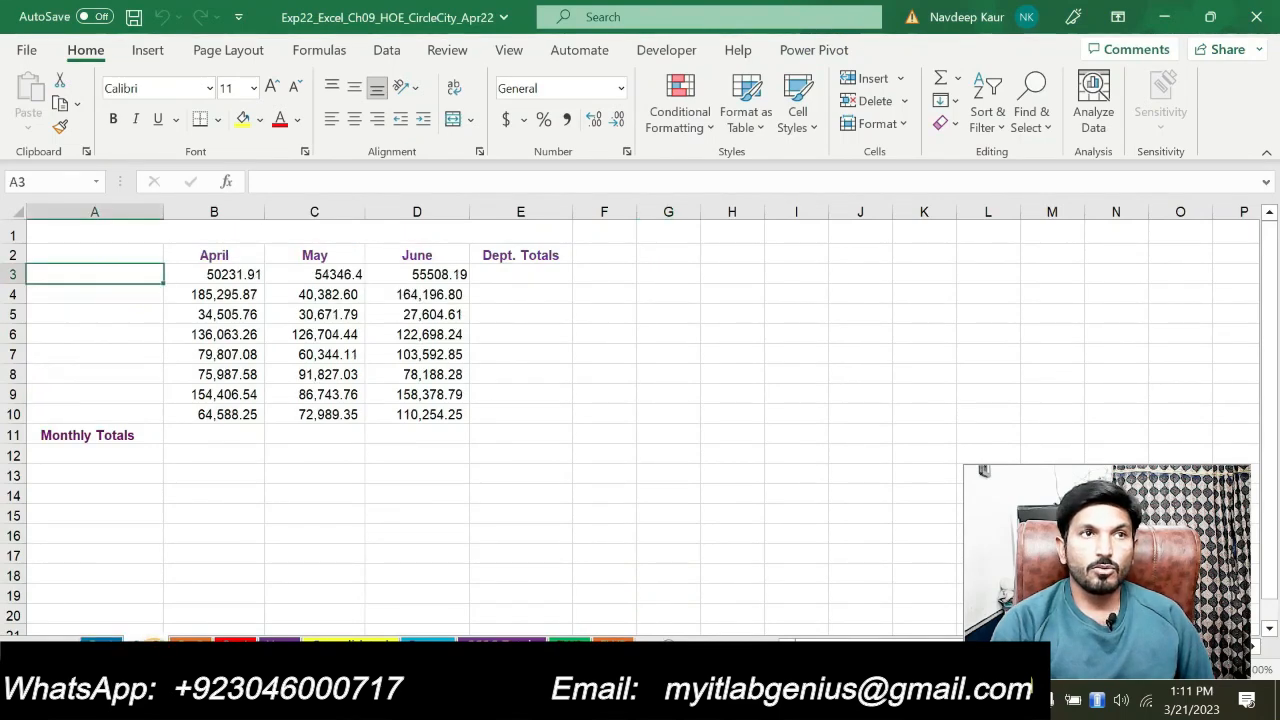
key(ctrl+Page_Down)
key(ctrl+Page_Down)
key(ctrl+Page_Down)
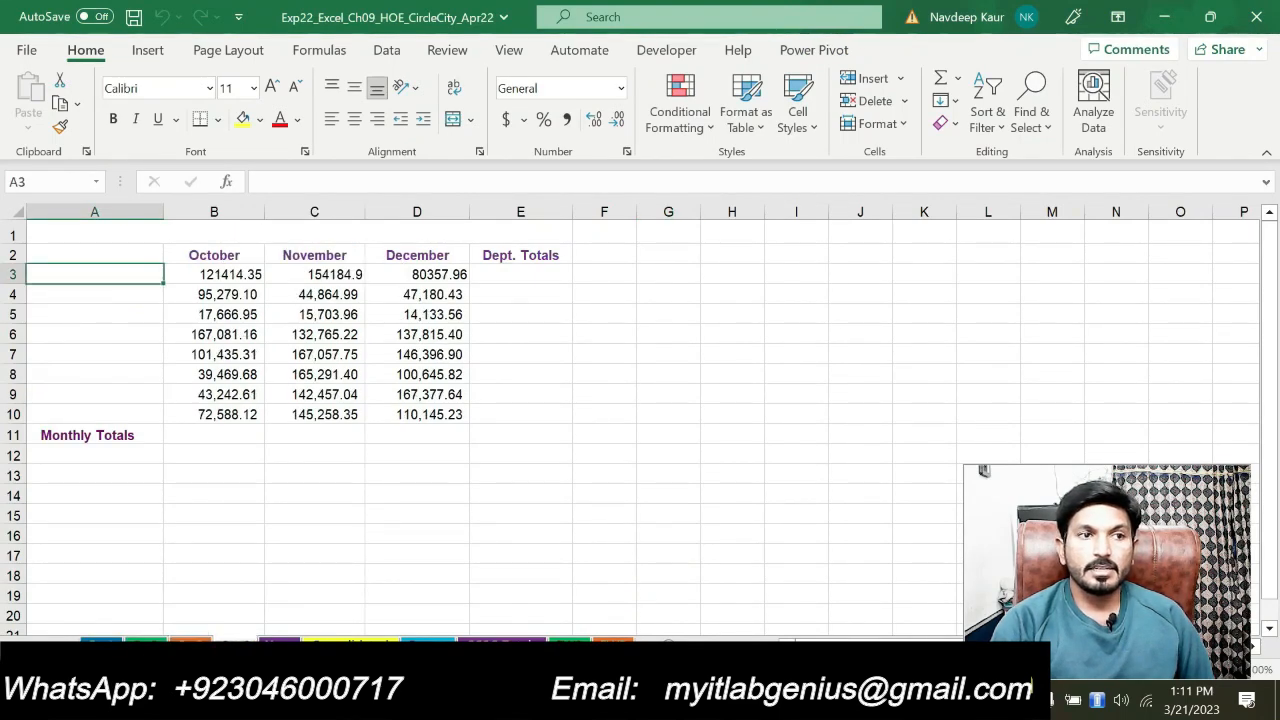
key(ctrl+Page_Down)
key(ctrl+Page_Down)
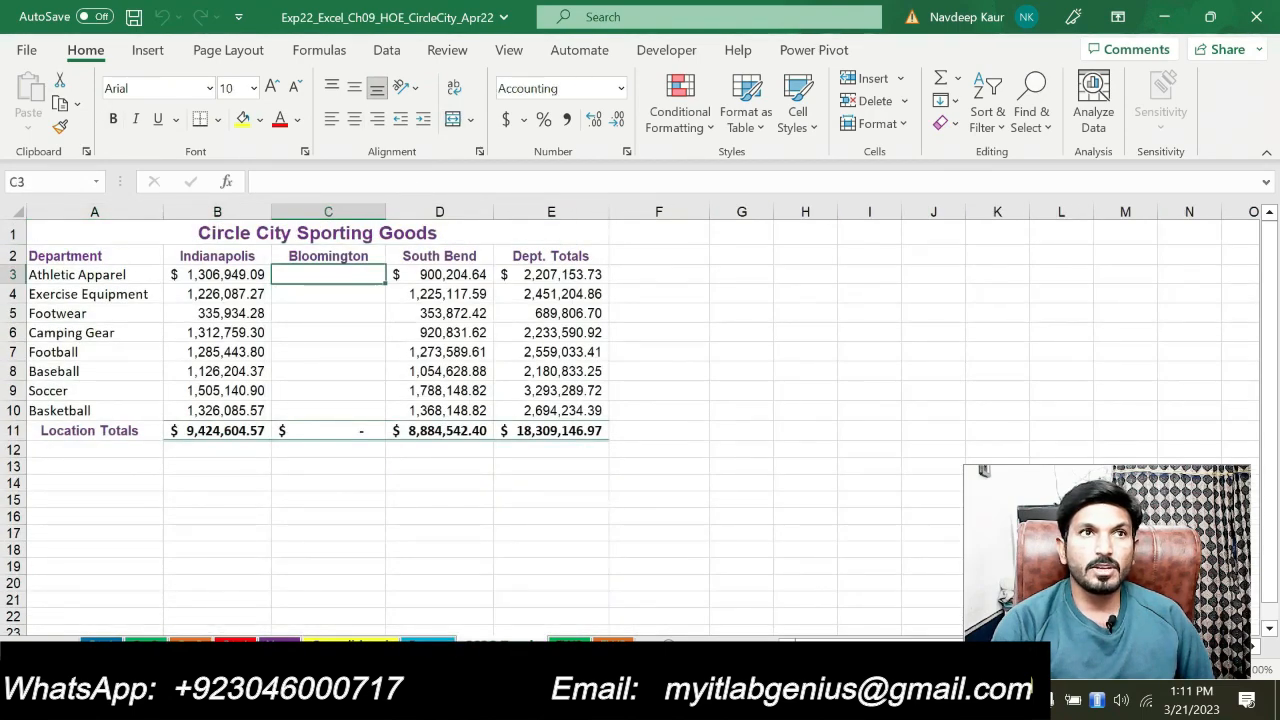
key(ctrl+Page_Down)
key(ctrl+Page_Down)
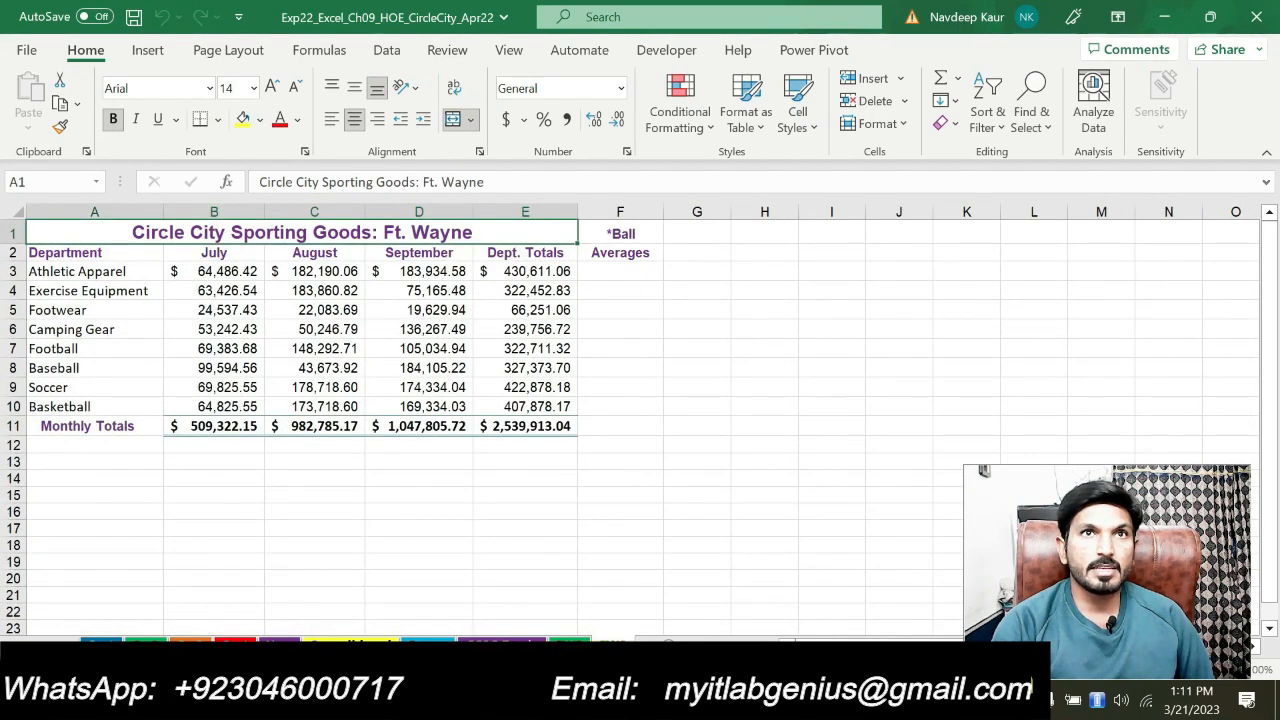
key(ctrl+Page_Down)
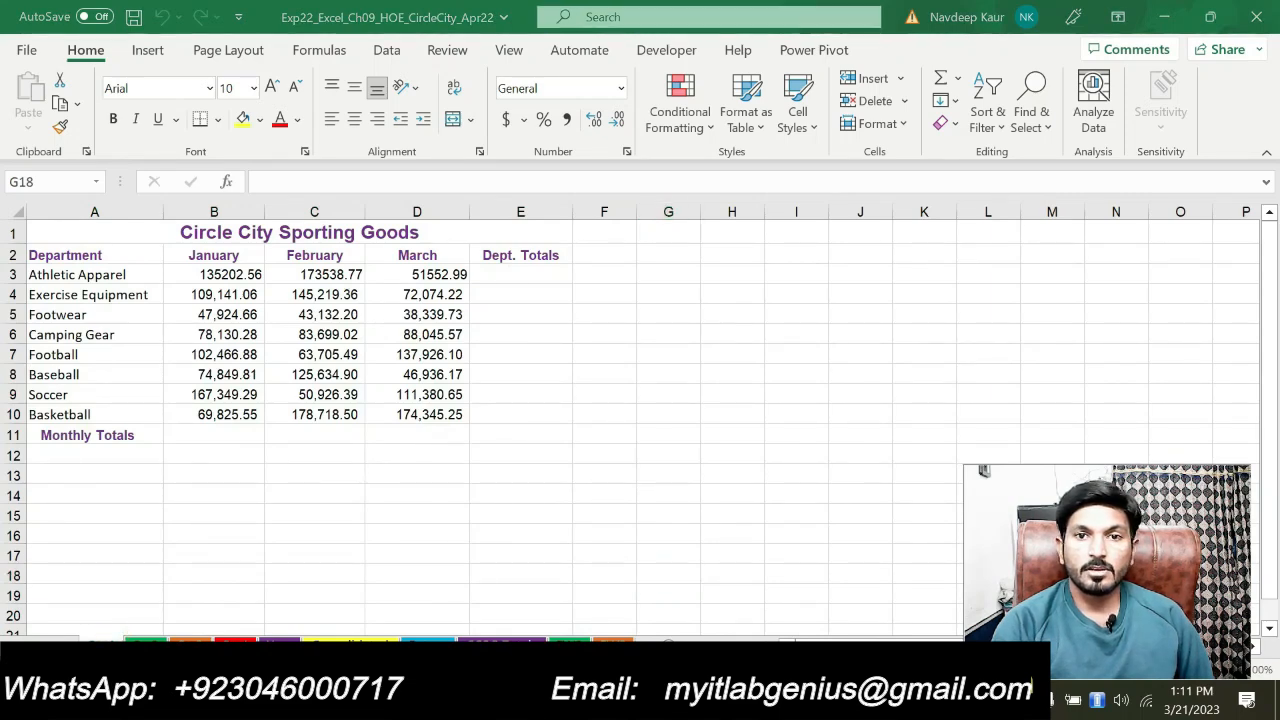
- In the Word instructions, remove the file name's highlight in step 1 and highlight step 2's paragraph on grouping and filling in turquoise
key(alt+Tab)
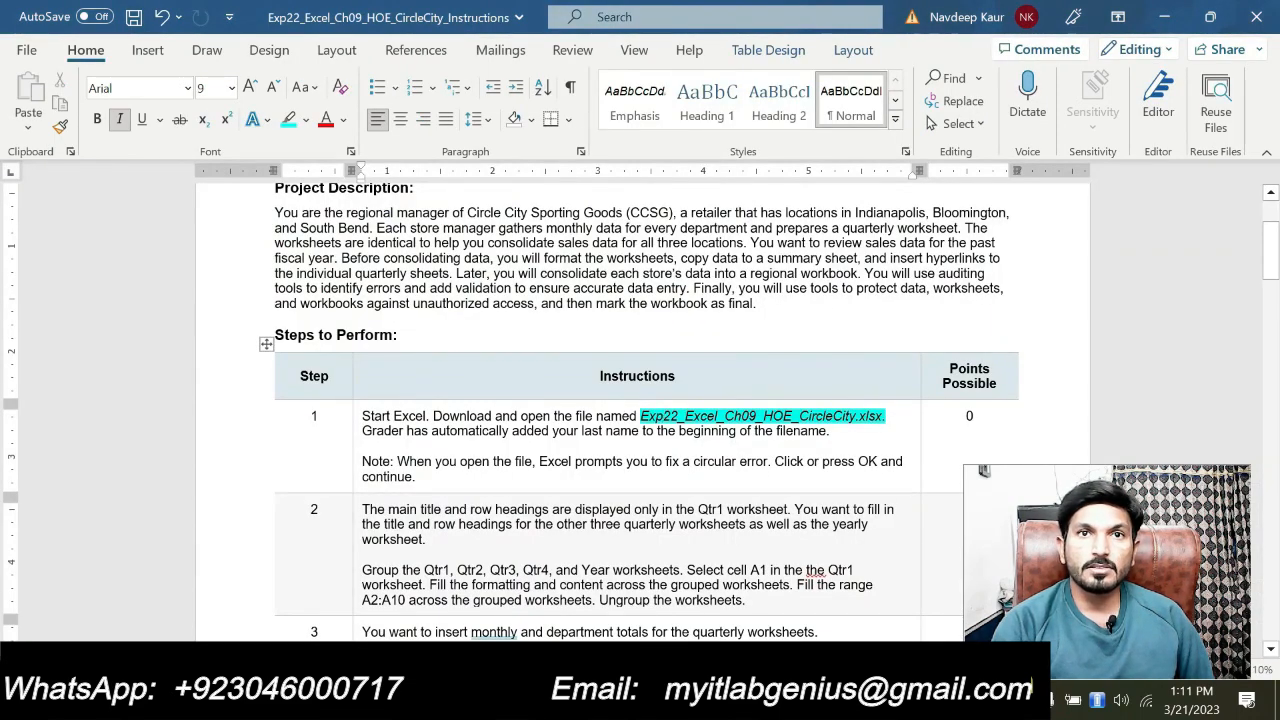
drag(640, 416, 876, 420)
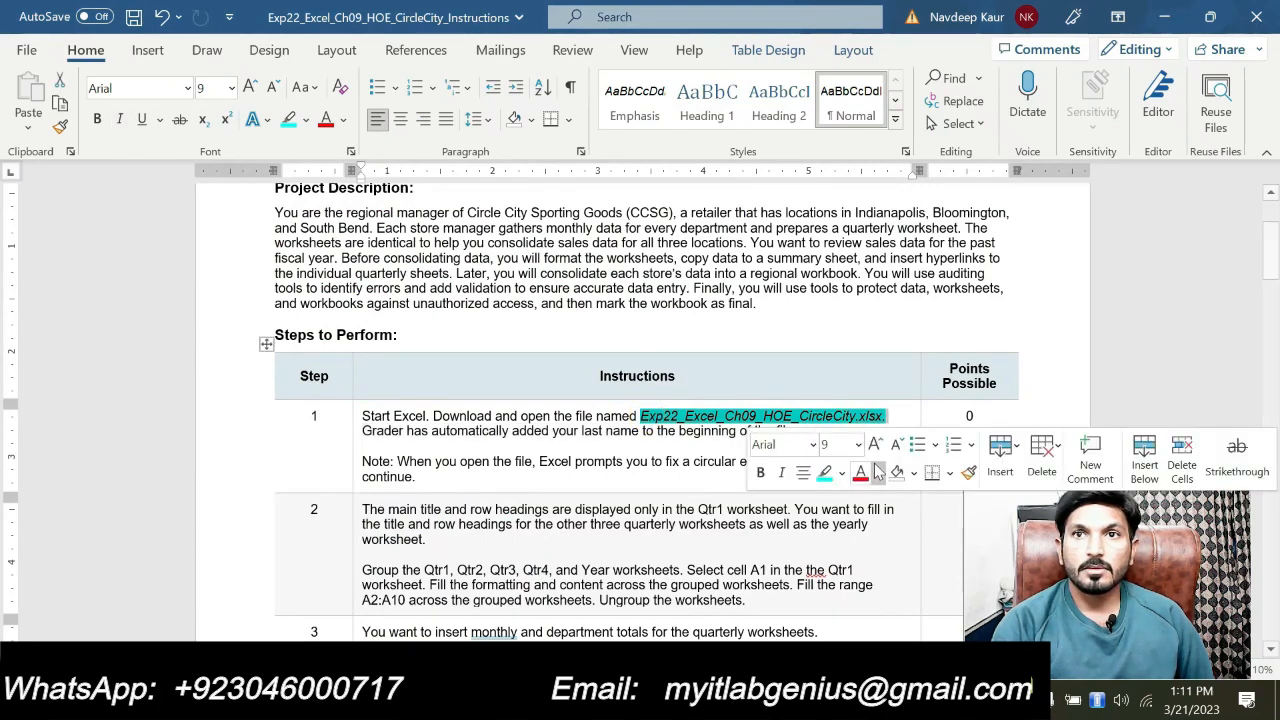
click(826, 472)
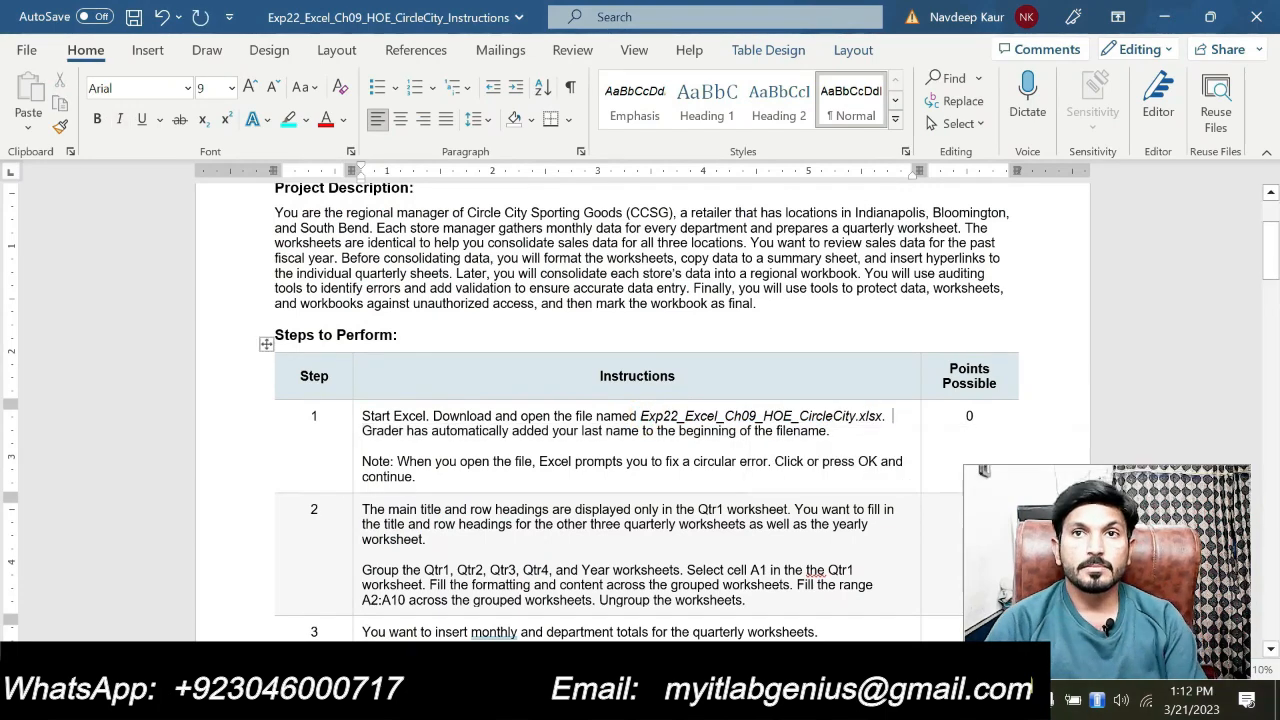
scroll(893, 312, down, 2)
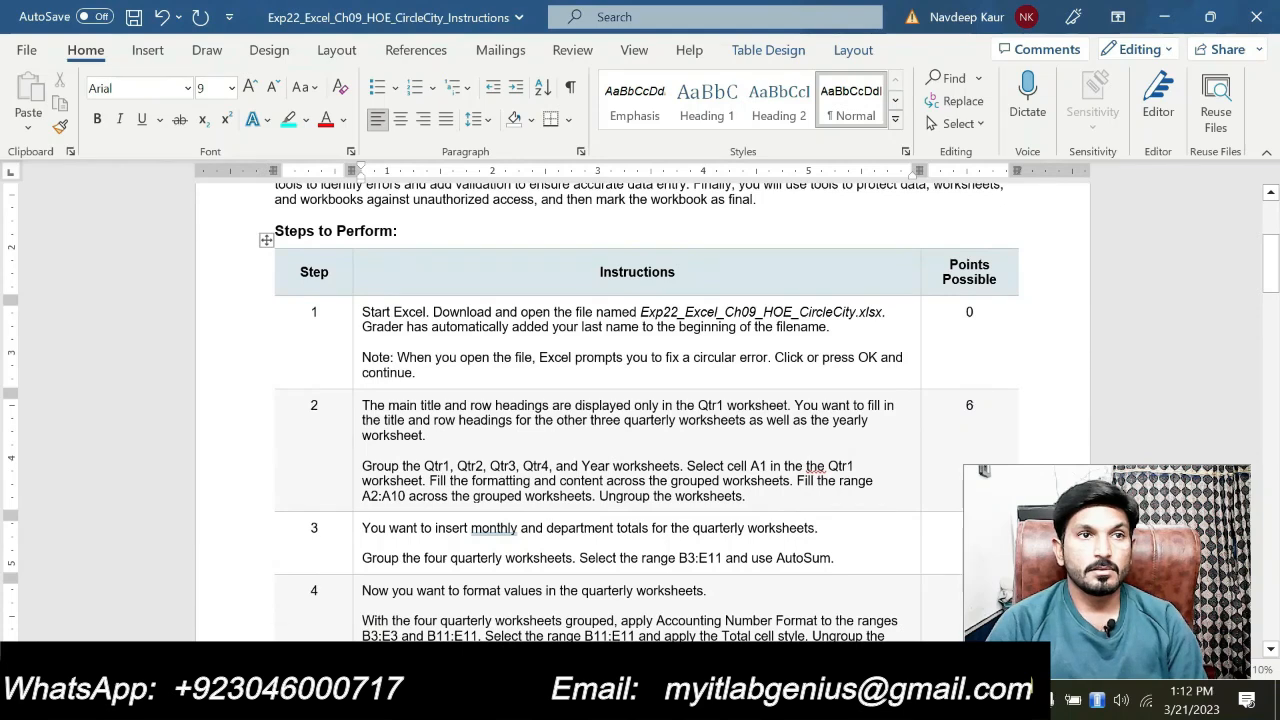
drag(362, 466, 746, 497)
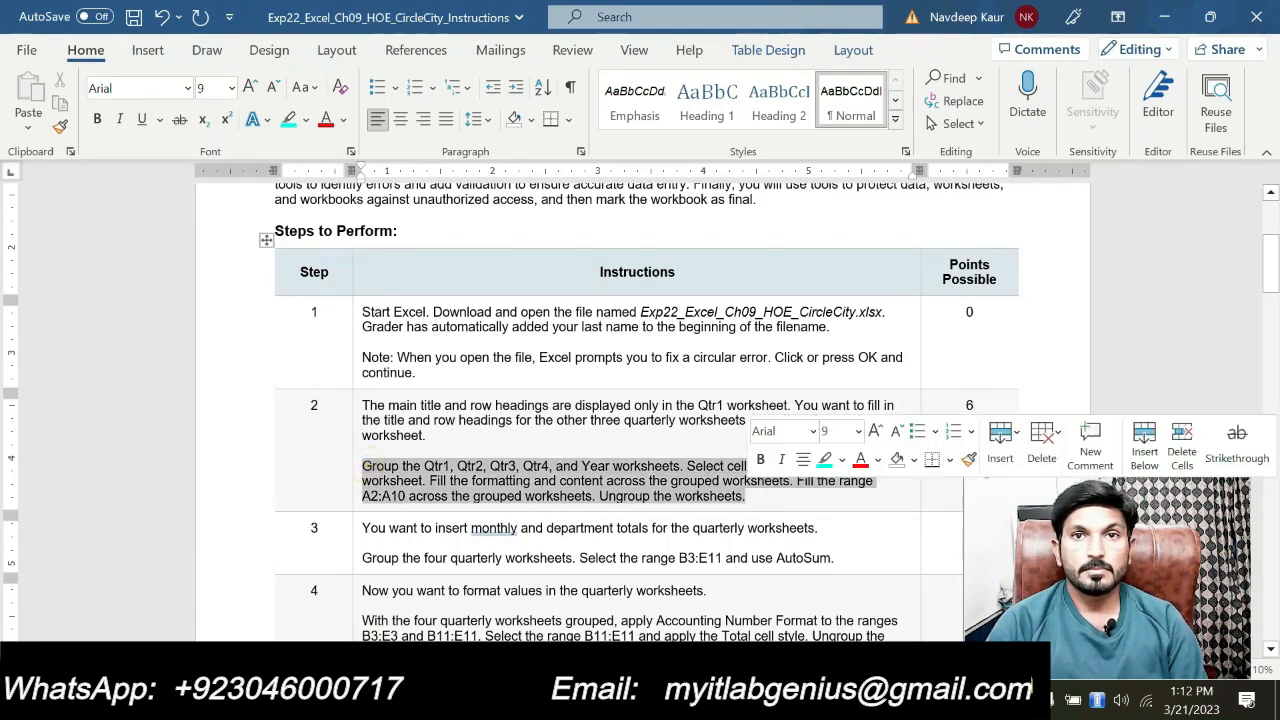
click(823, 459)
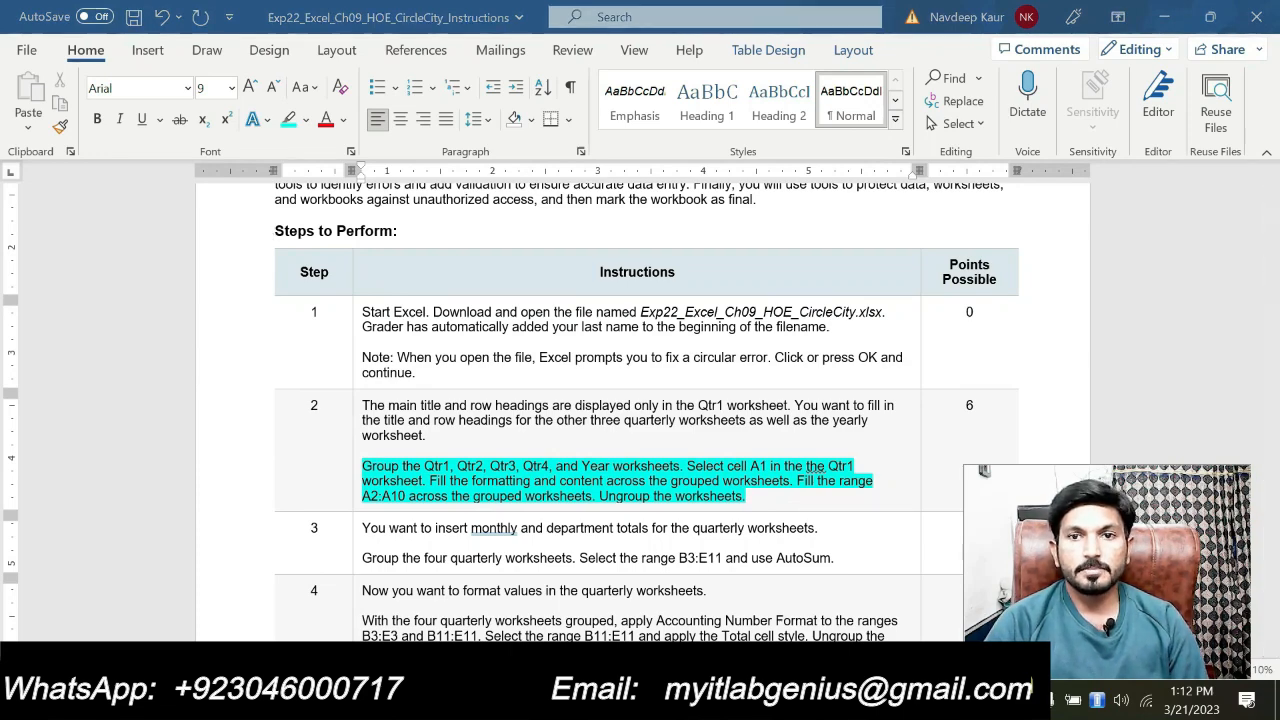
- Switch to the Excel workbook and group the Qtr1, Qtr2, Qtr3, Qtr4 and Year worksheets
key(alt+Tab)
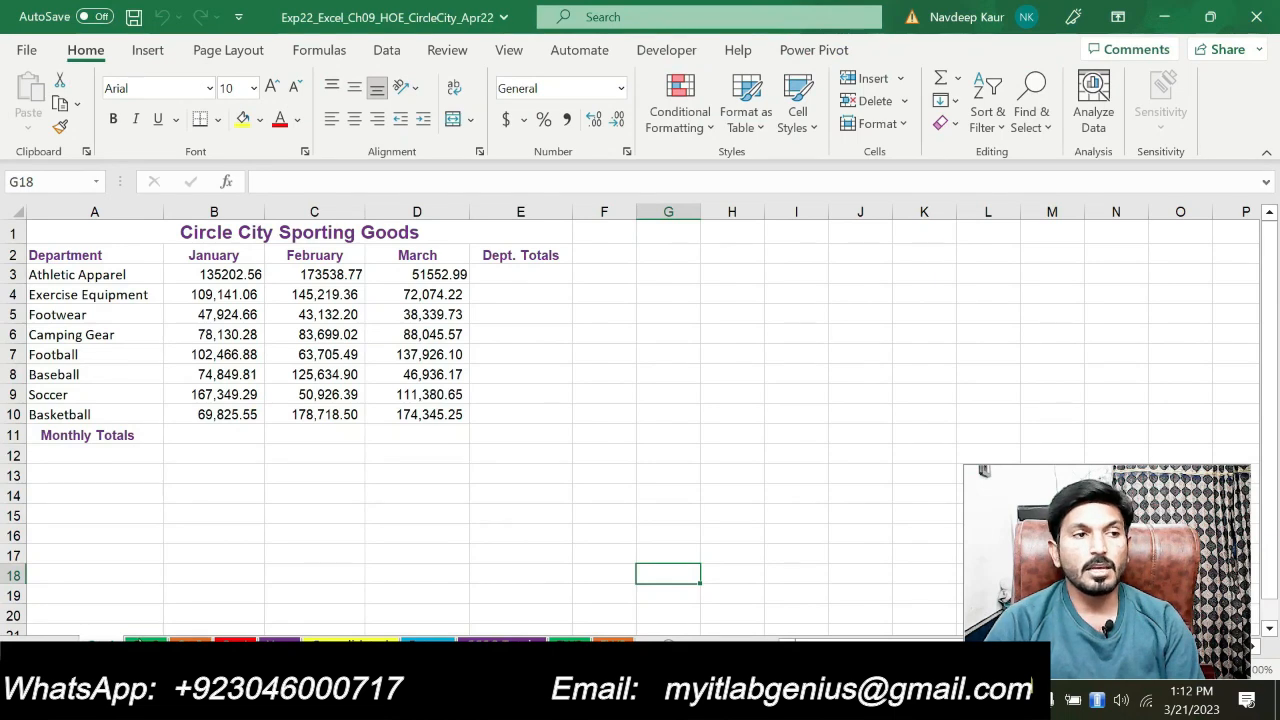
ctrl+click(138, 641)
ctrl+click(190, 640)
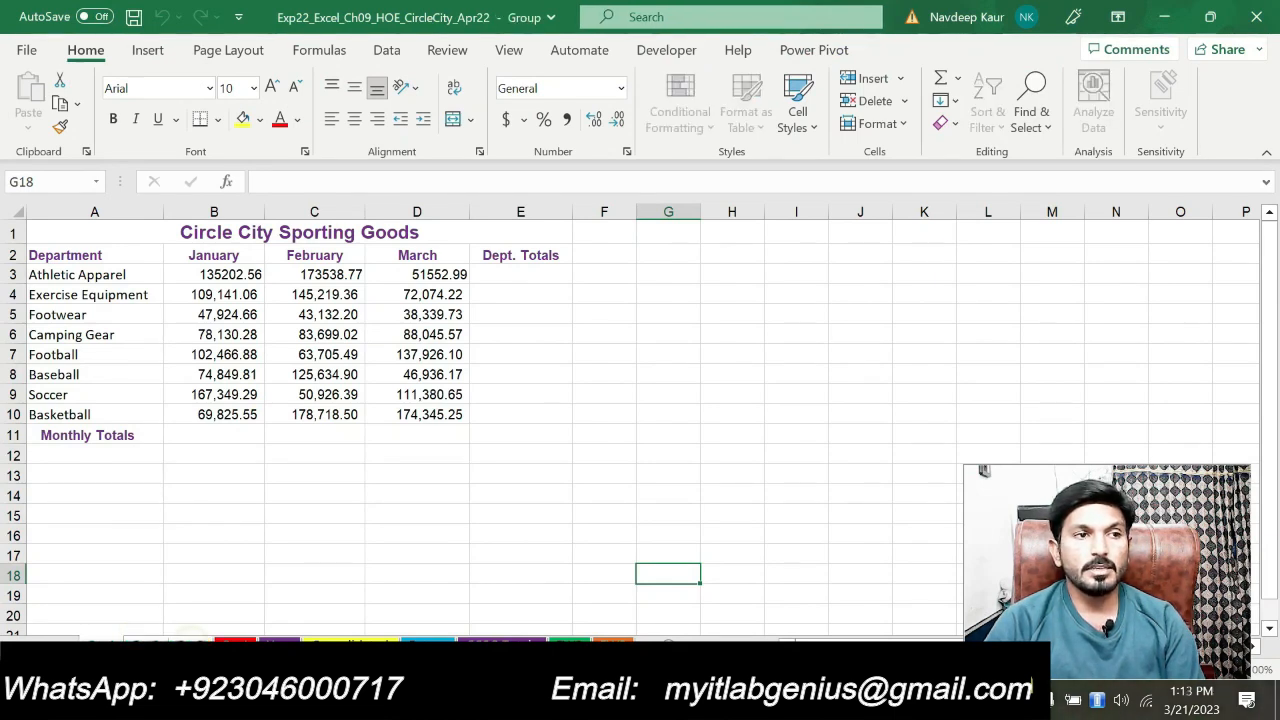
ctrl+click(236, 640)
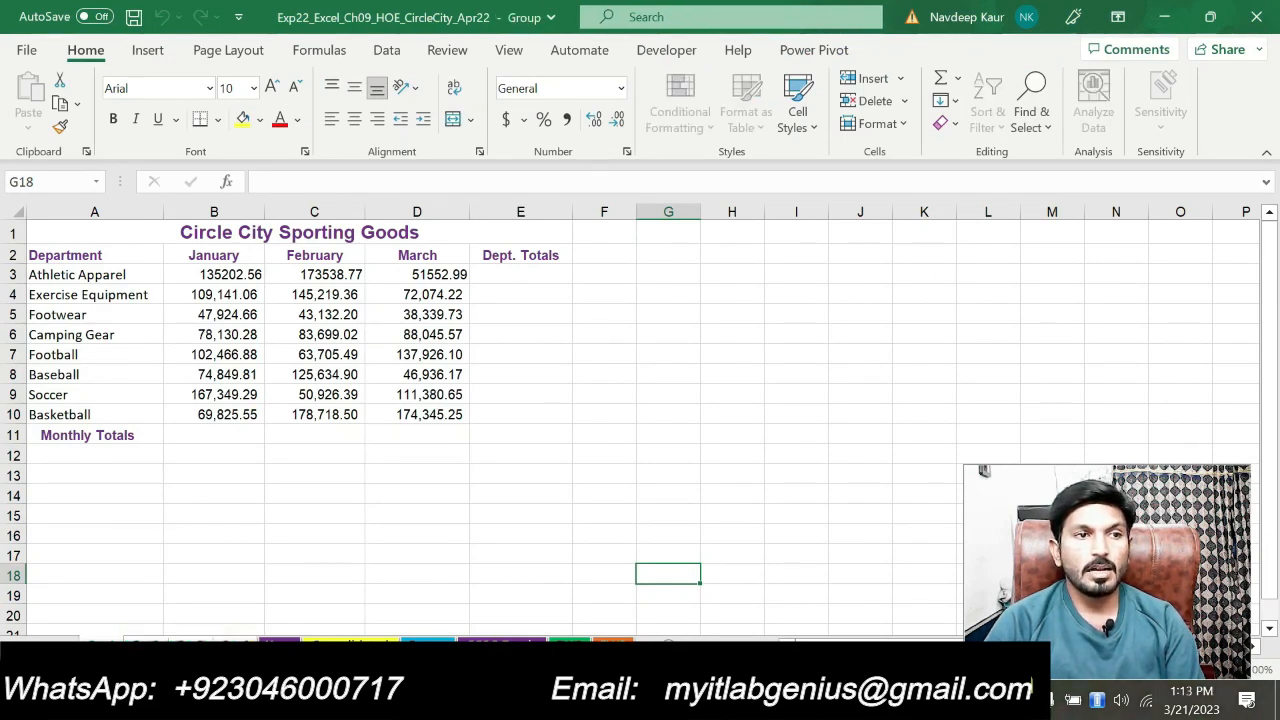
ctrl+click(279, 640)
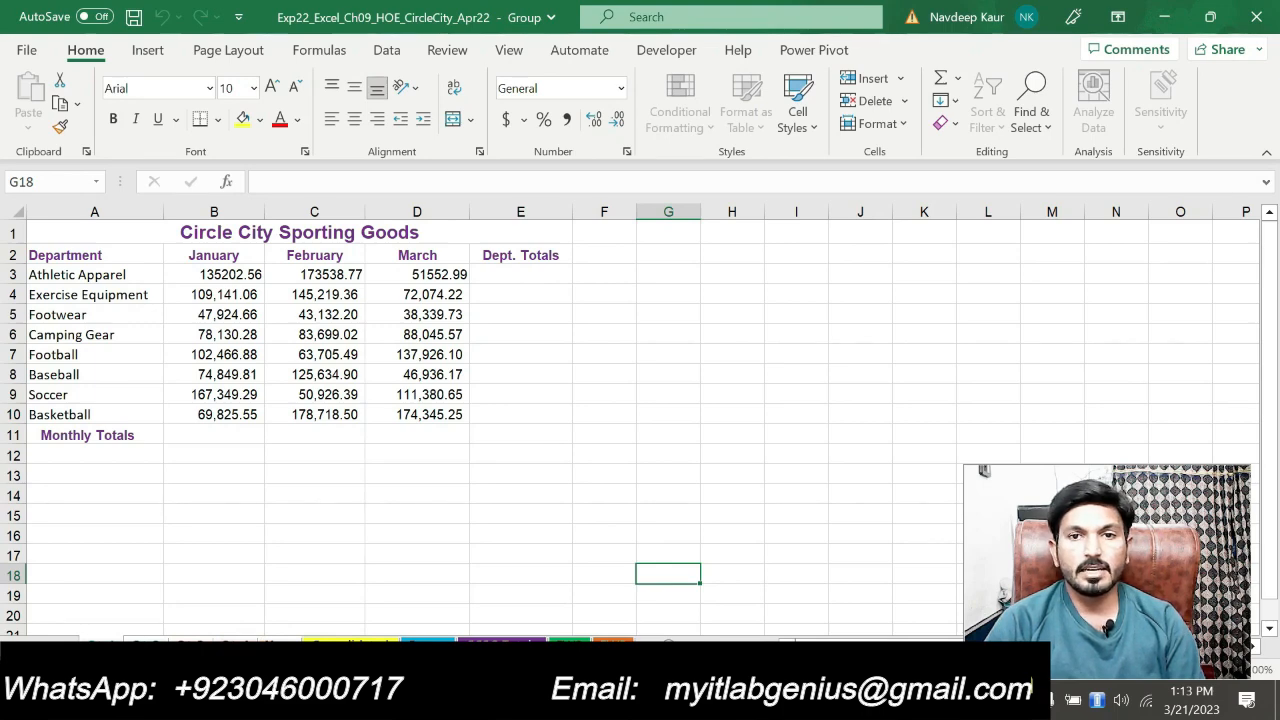
- Check step 2 in the Word instructions, then in Excel fill cell A1 across the grouped worksheets with the All option
key(alt+Tab)
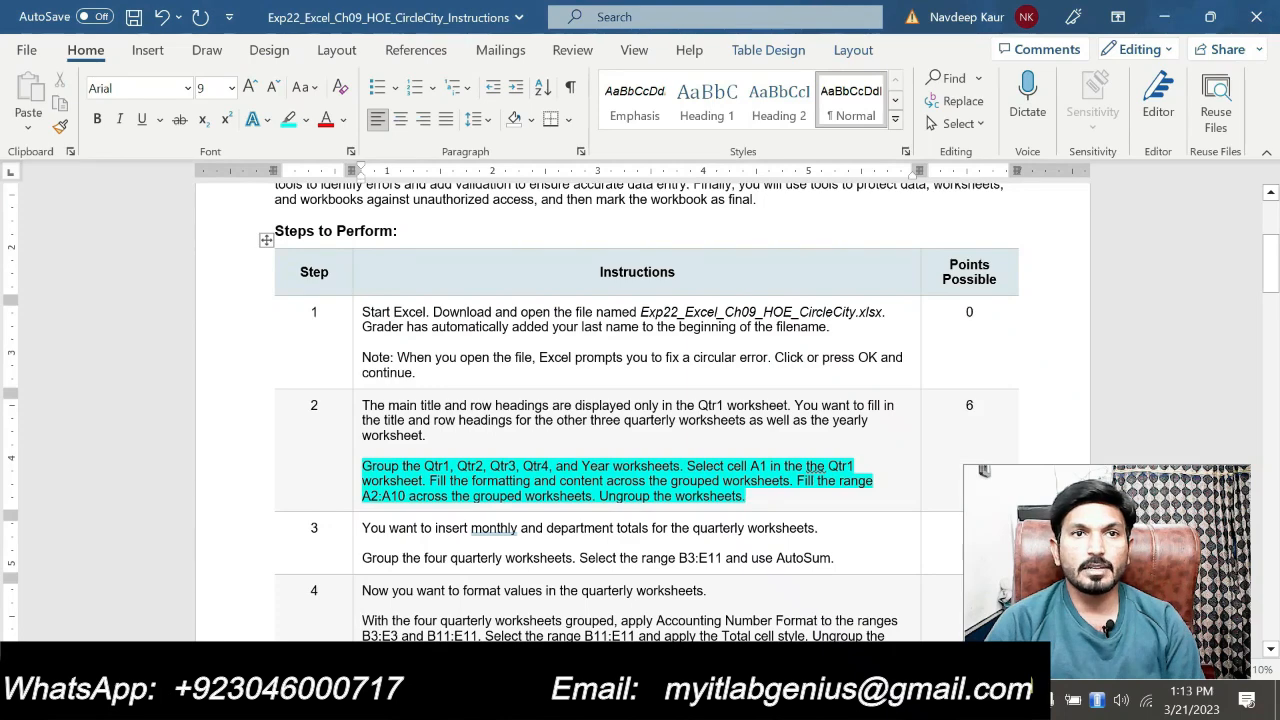
key(alt+Tab)
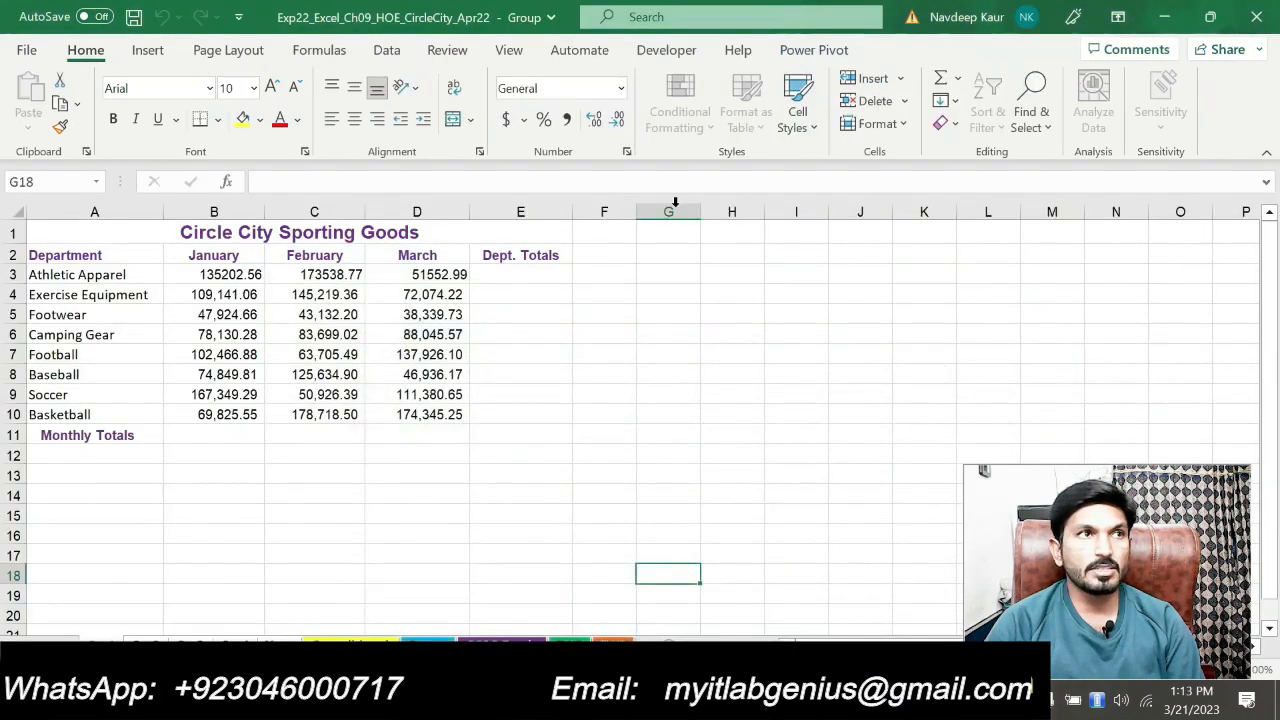
click(123, 230)
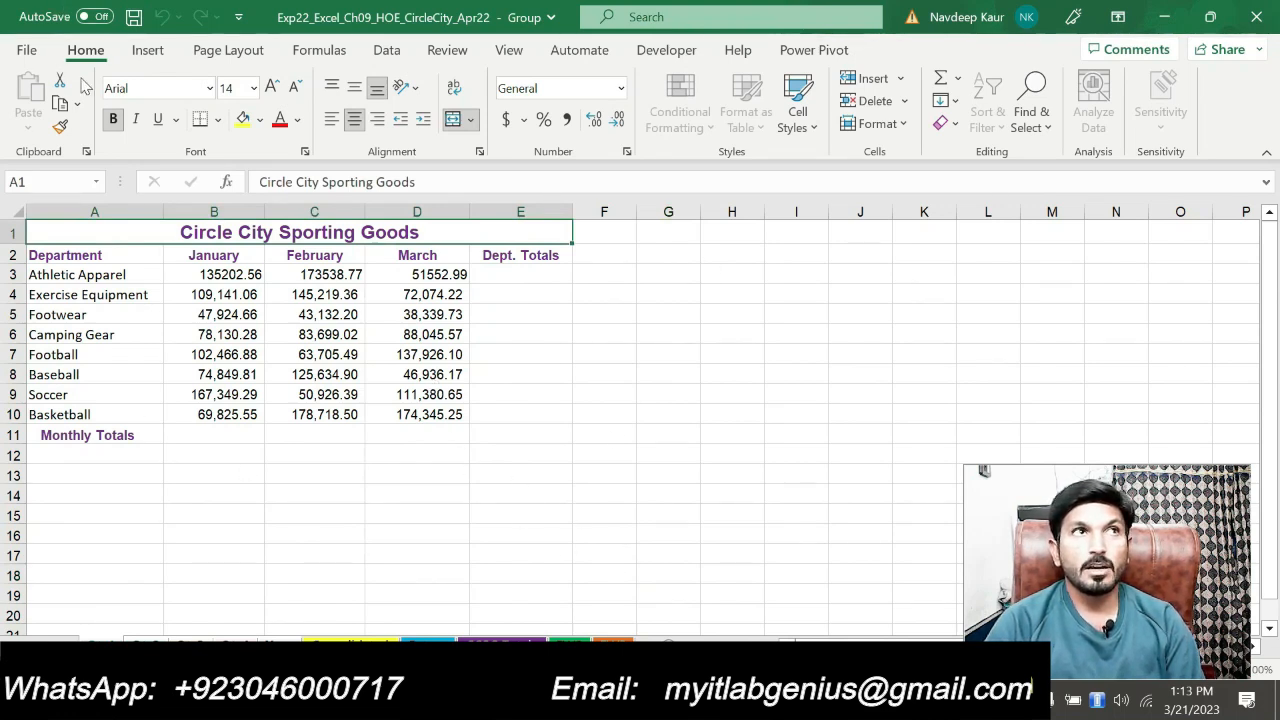
click(963, 106)
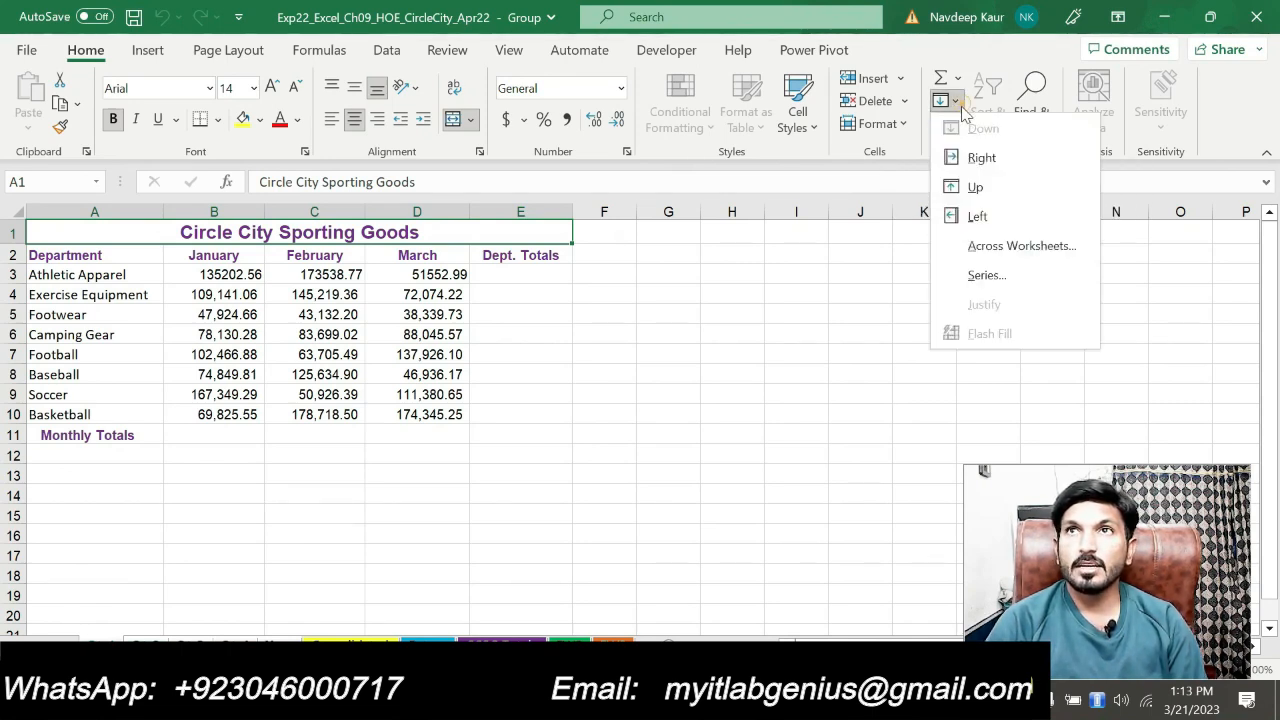
click(962, 245)
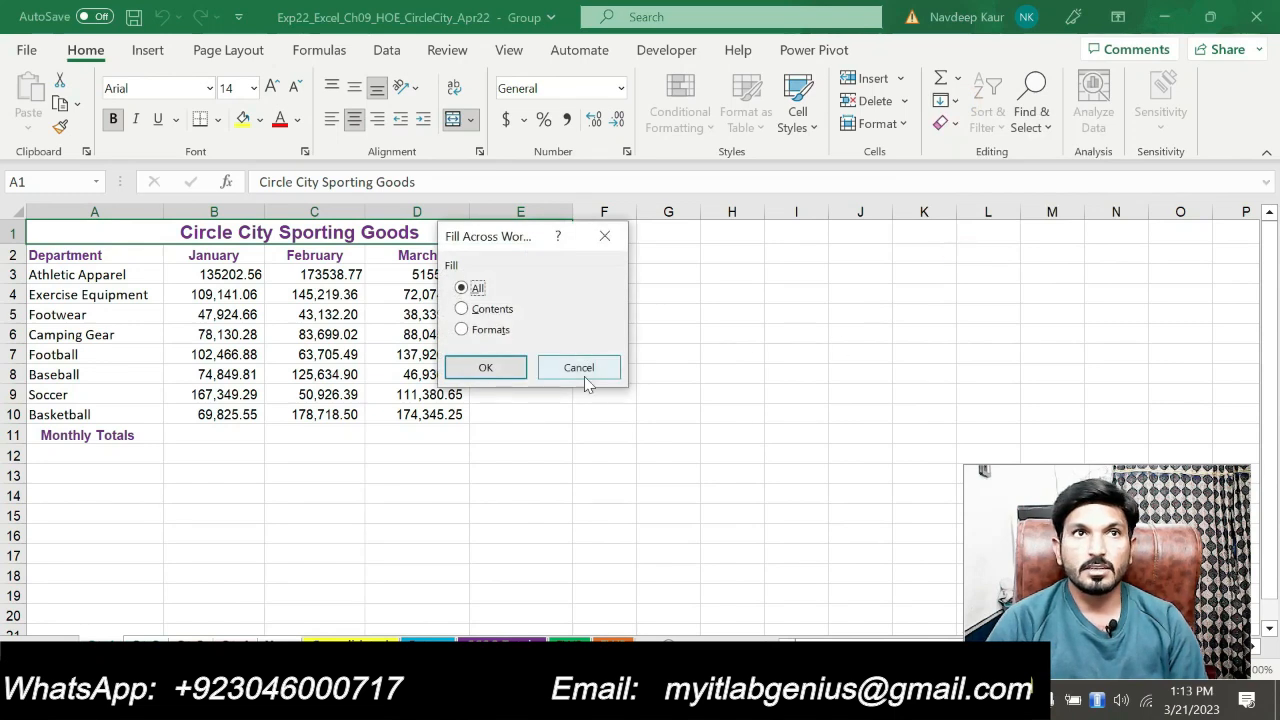
drag(497, 238, 710, 277)
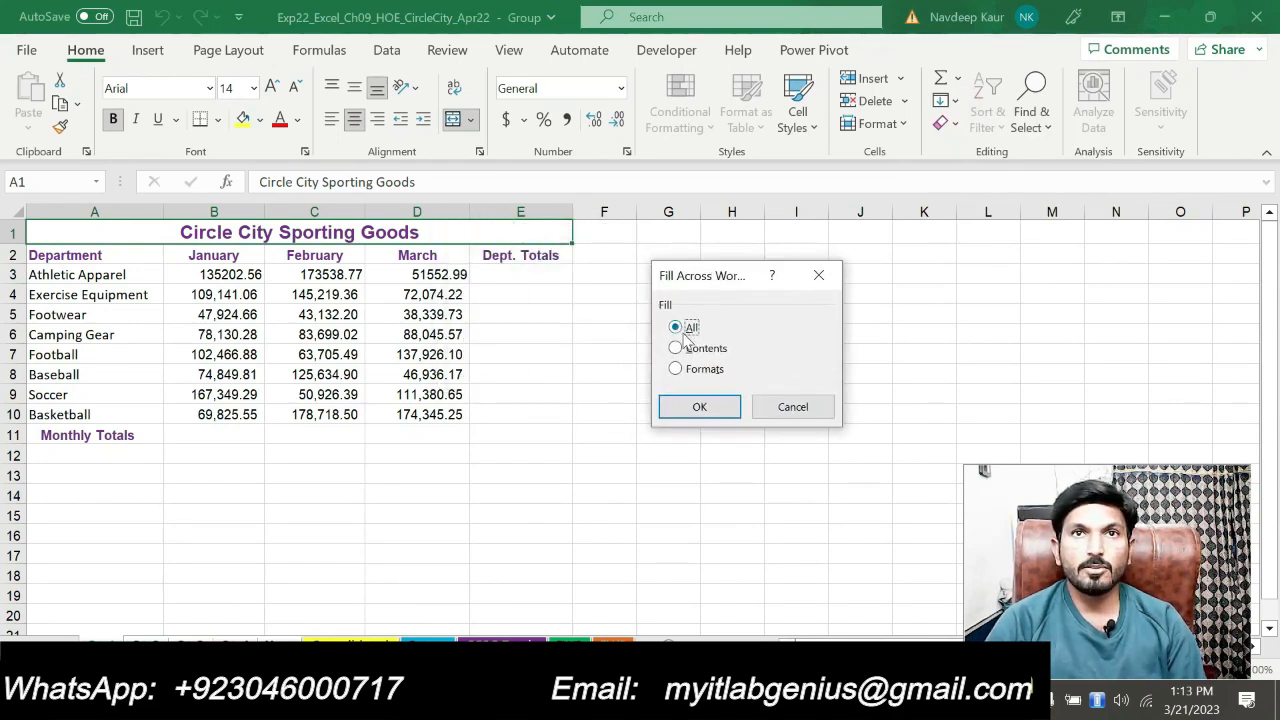
click(700, 407)
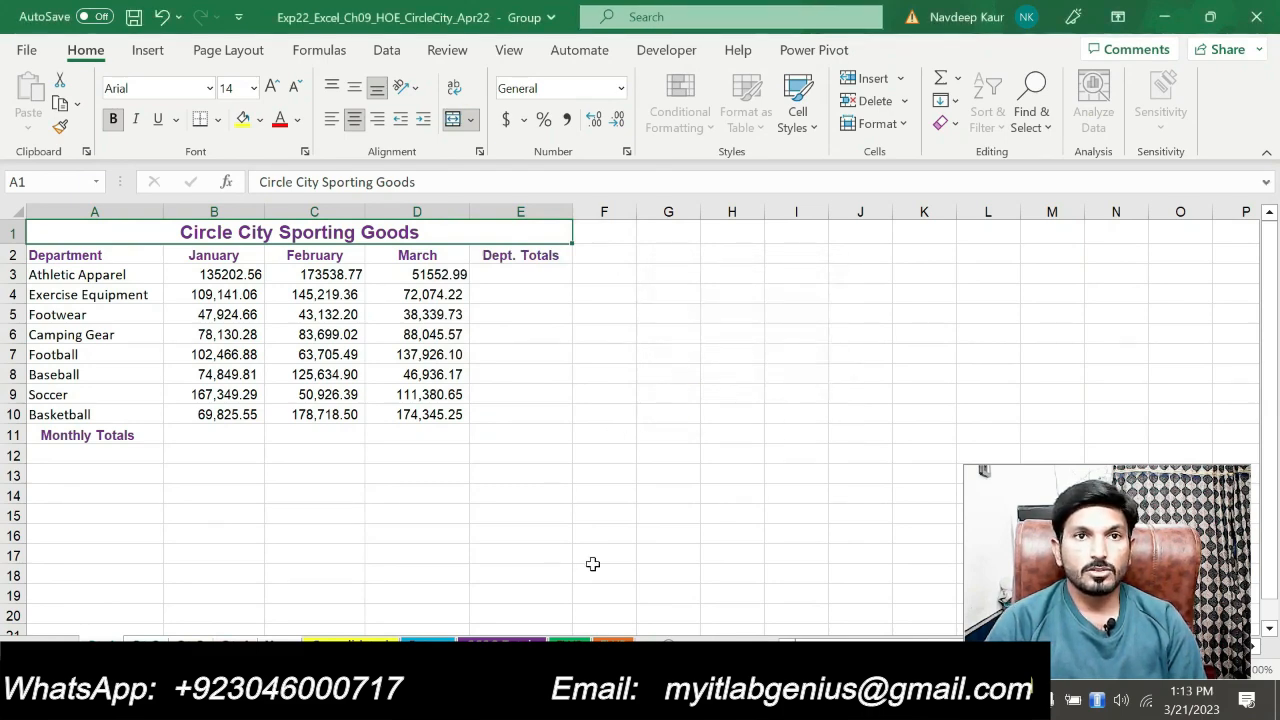
- Check the range in step 2 of the Word instructions, then in Excel fill A2:A10 across the grouped worksheets with the All option
key(alt+Tab)
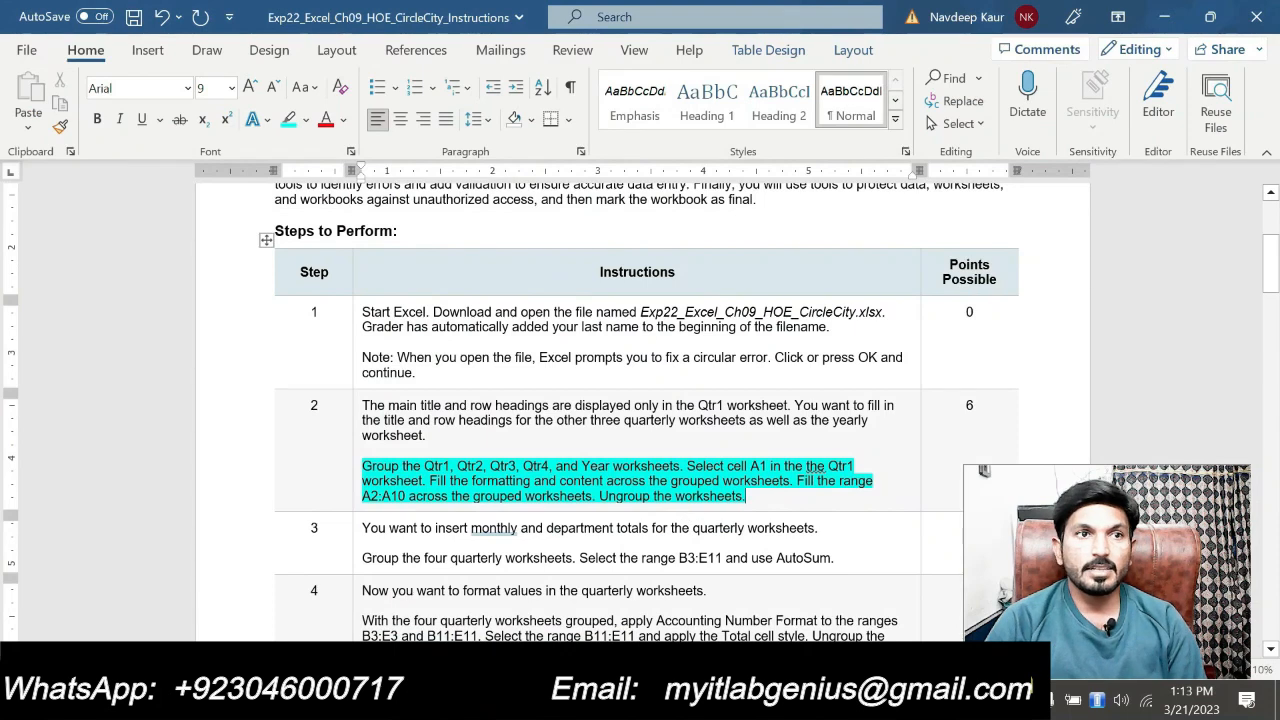
drag(362, 495, 407, 496)
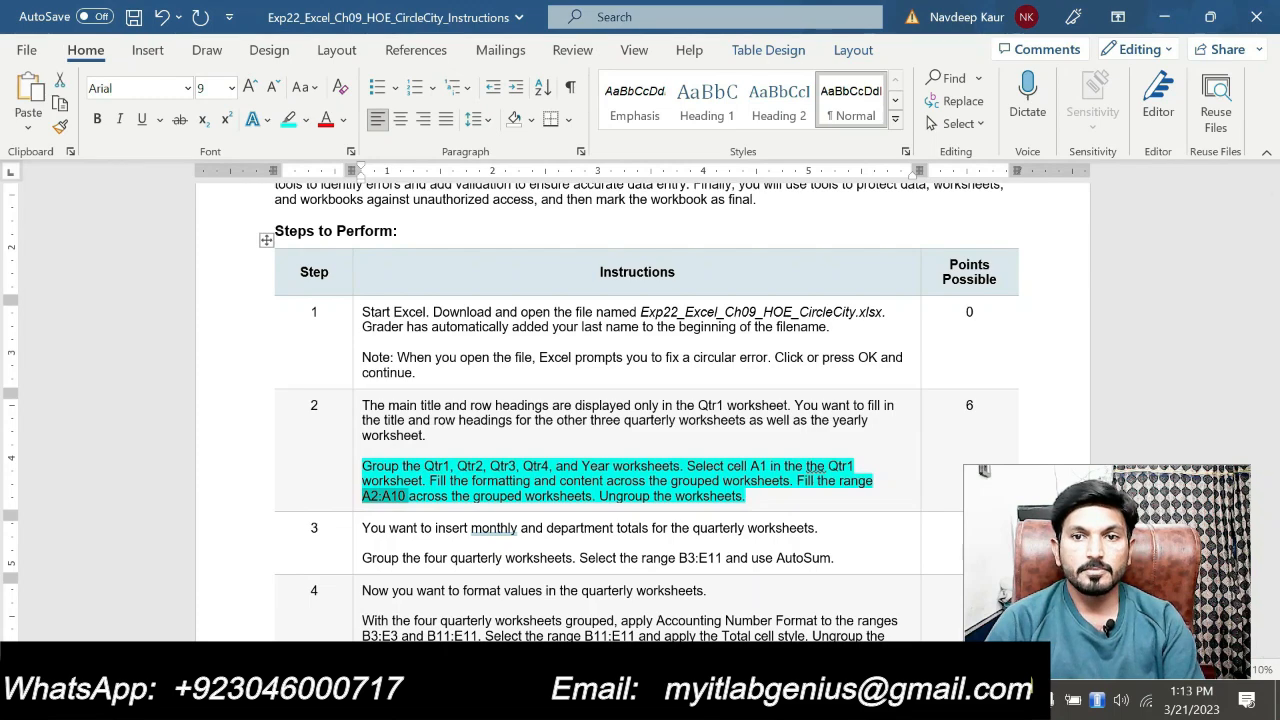
key(alt+Tab)
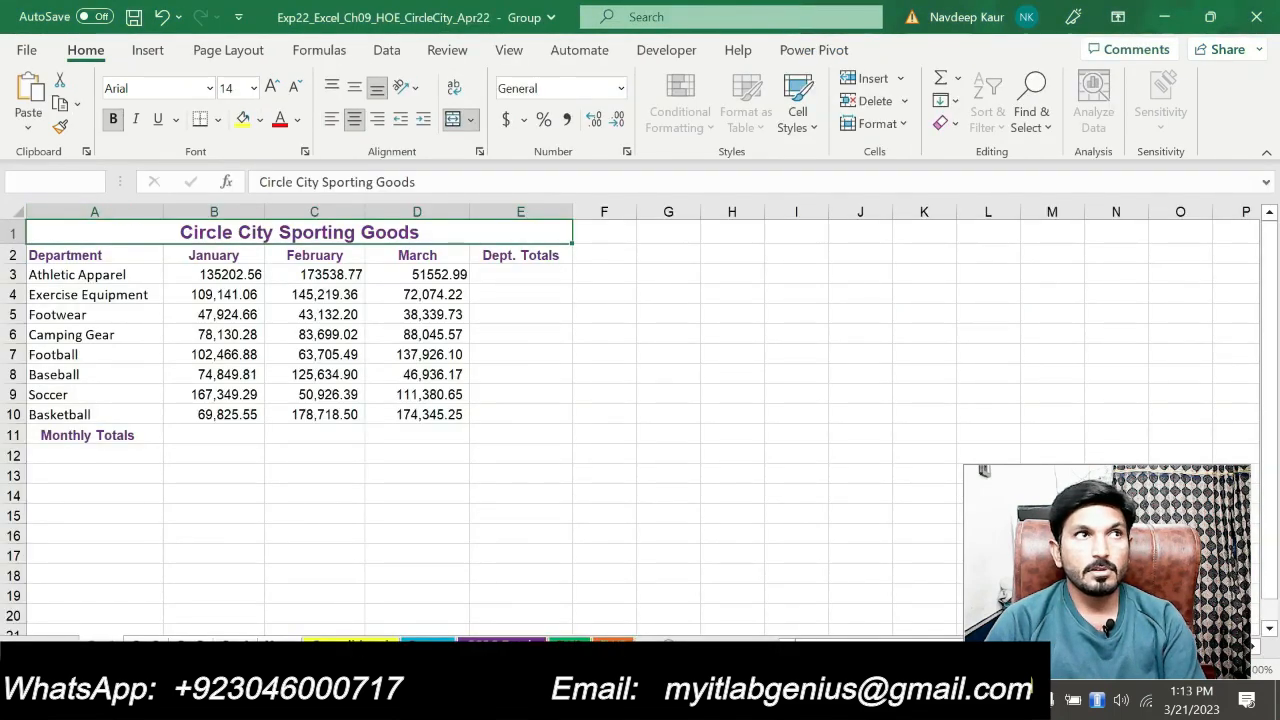
text(A2:A10)
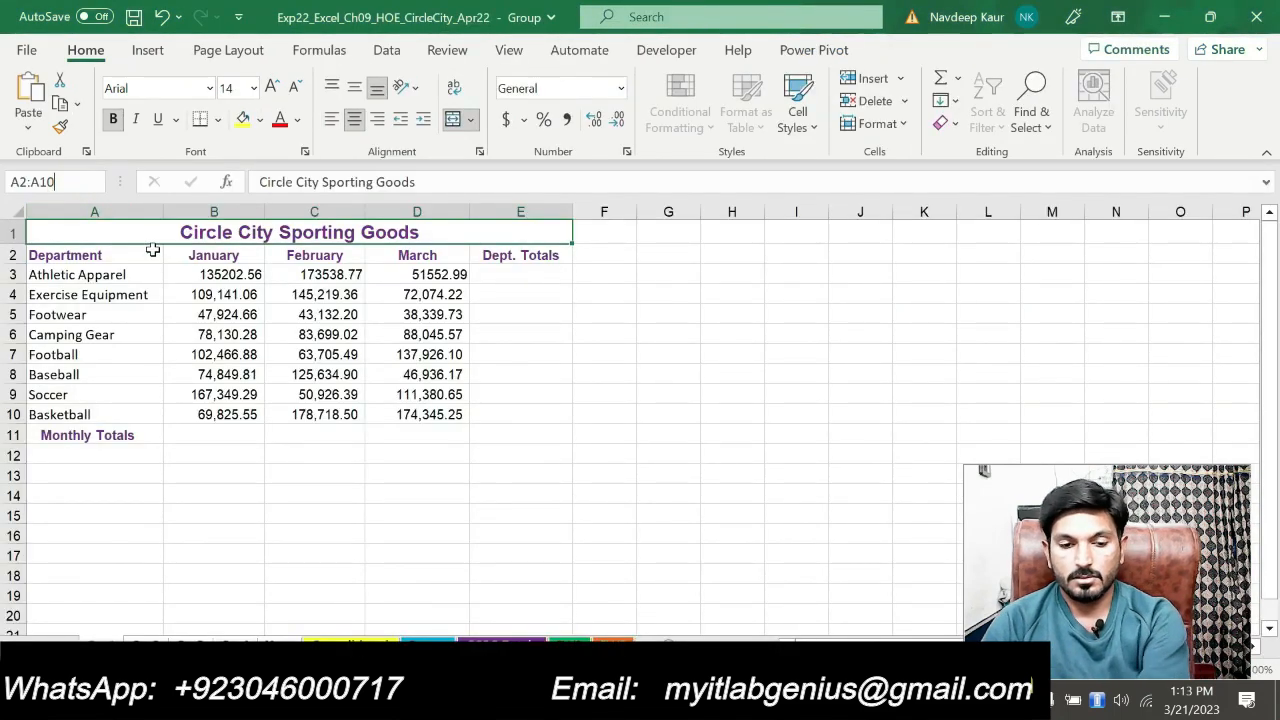
key(Return)
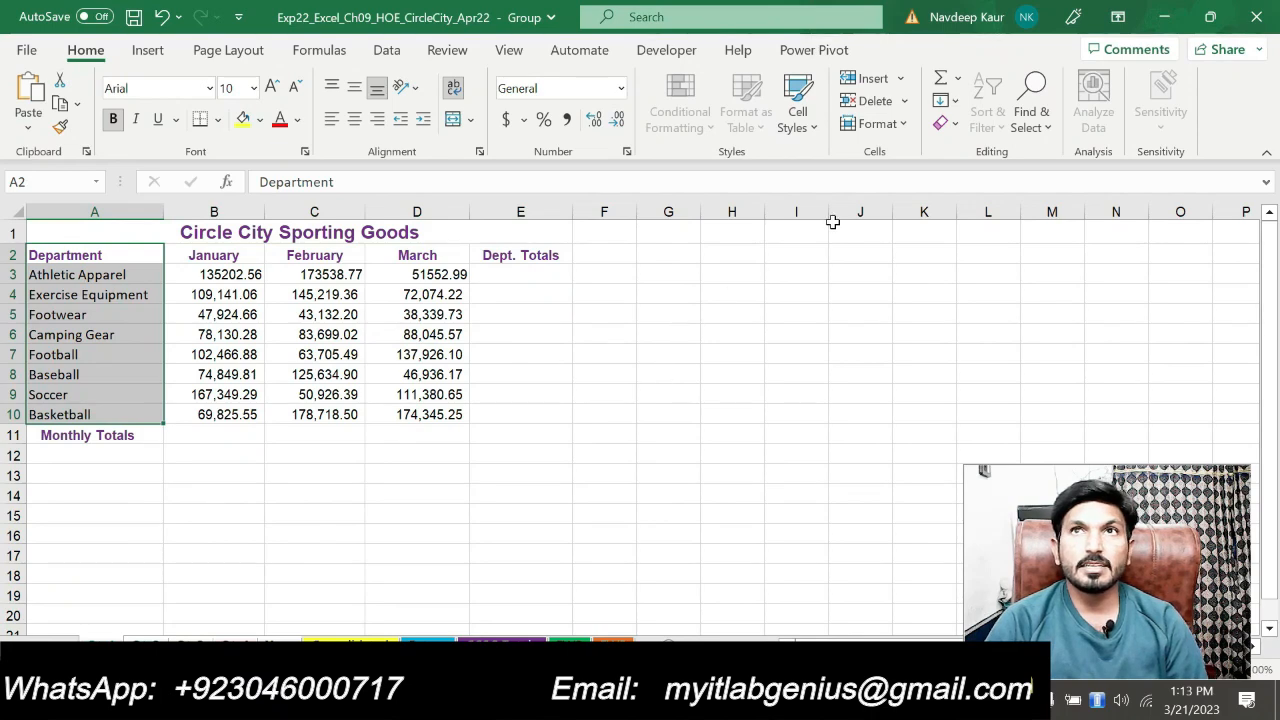
click(950, 101)
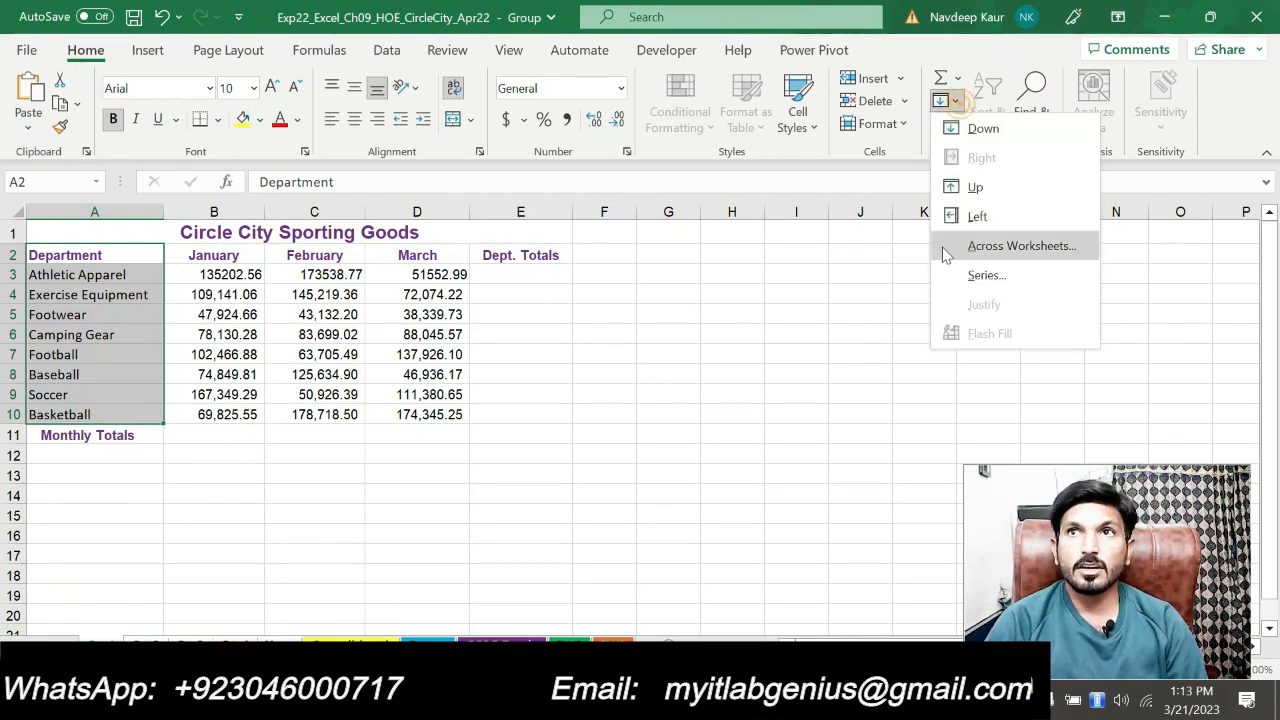
click(944, 252)
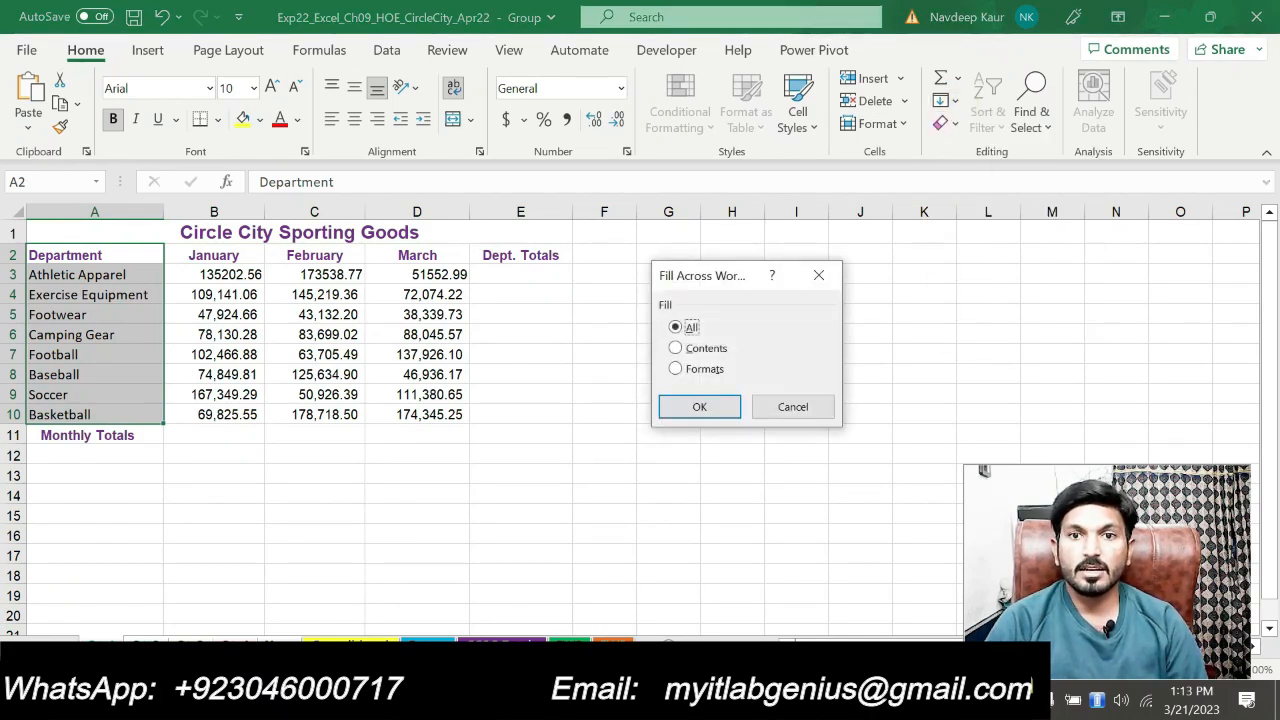
key(Return)
key(alt+Tab)
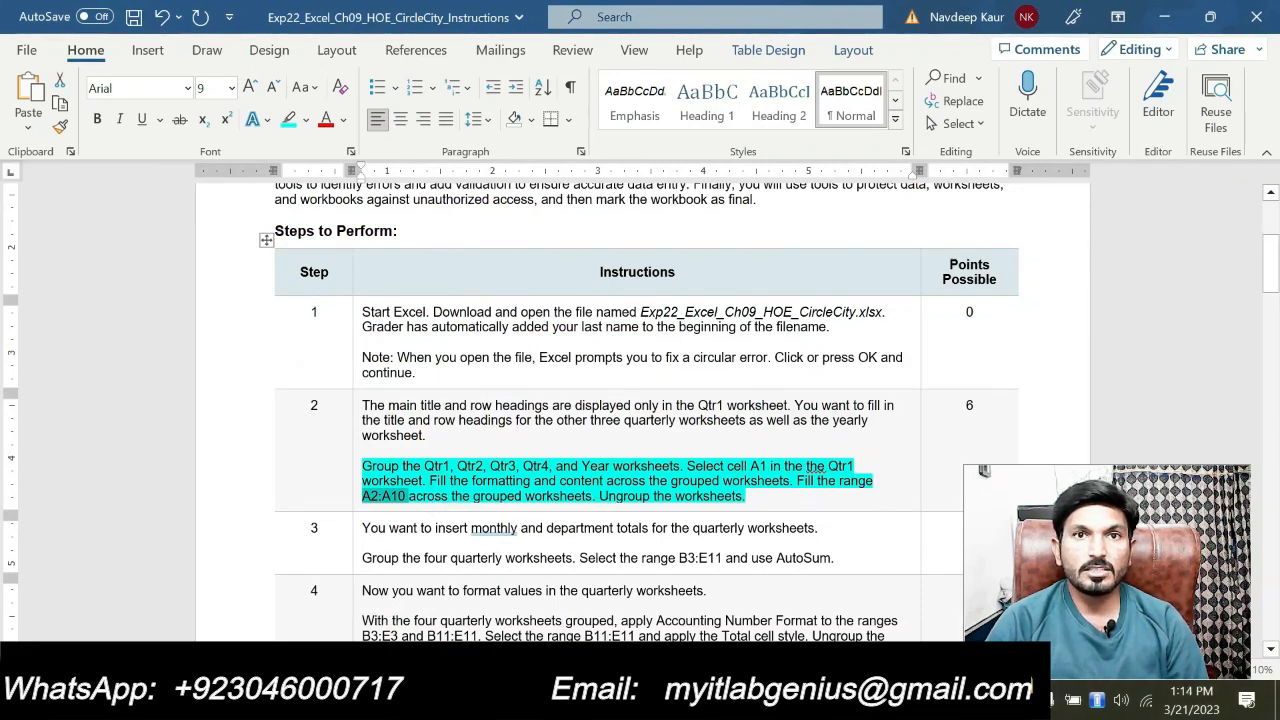
key(alt+Tab)
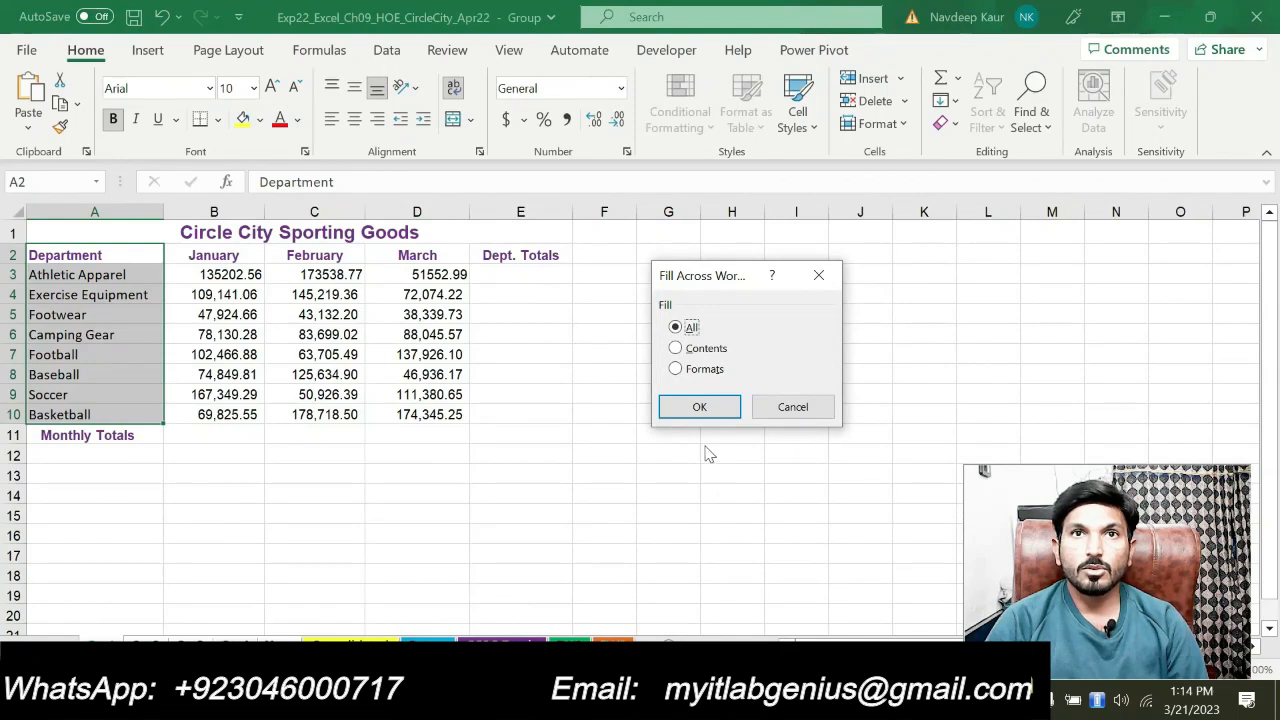
click(700, 408)
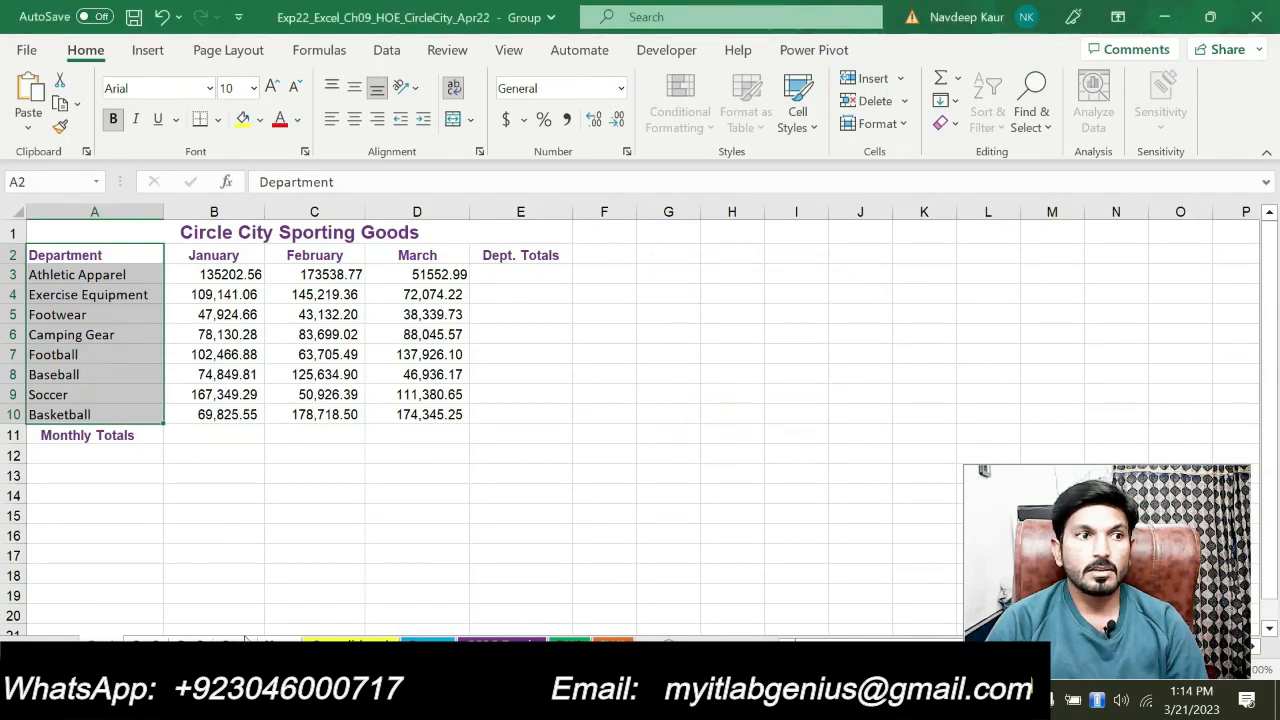
- Look through the grouped Qtr2, Qtr3, Qtr4 and Year worksheets to check the filled title and row headings
click(165, 641)
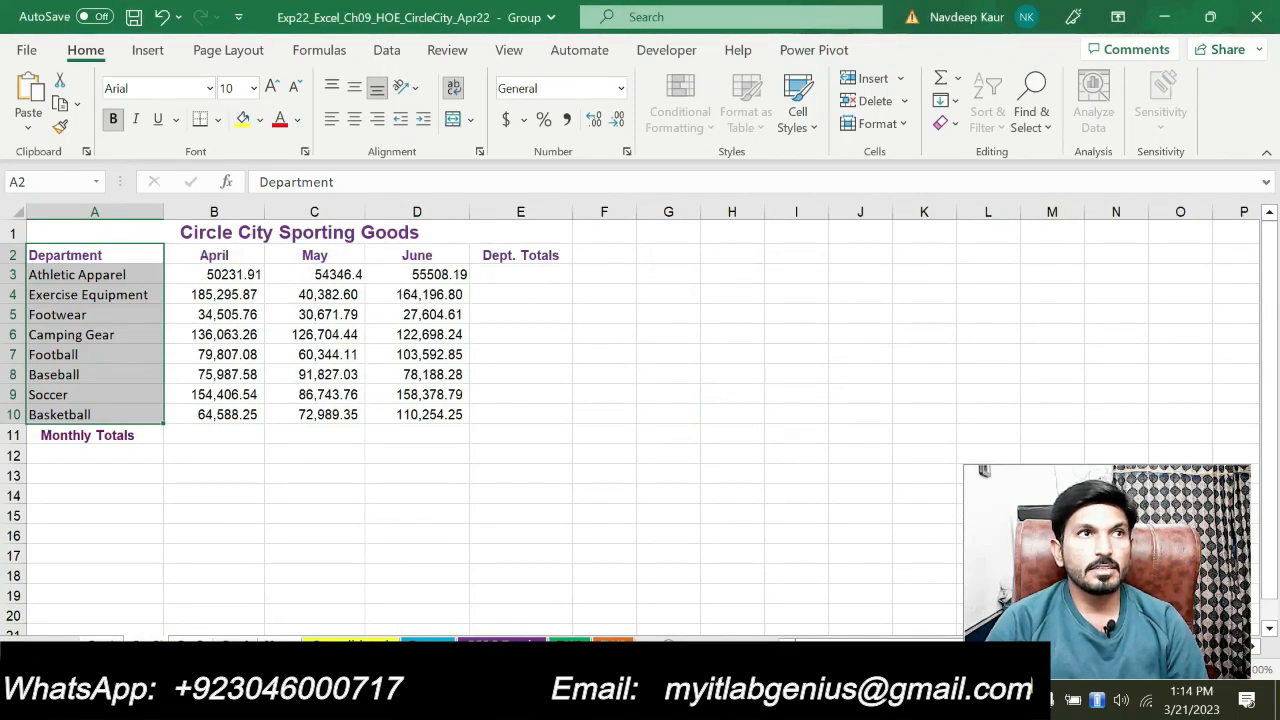
click(190, 642)
click(232, 642)
click(276, 642)
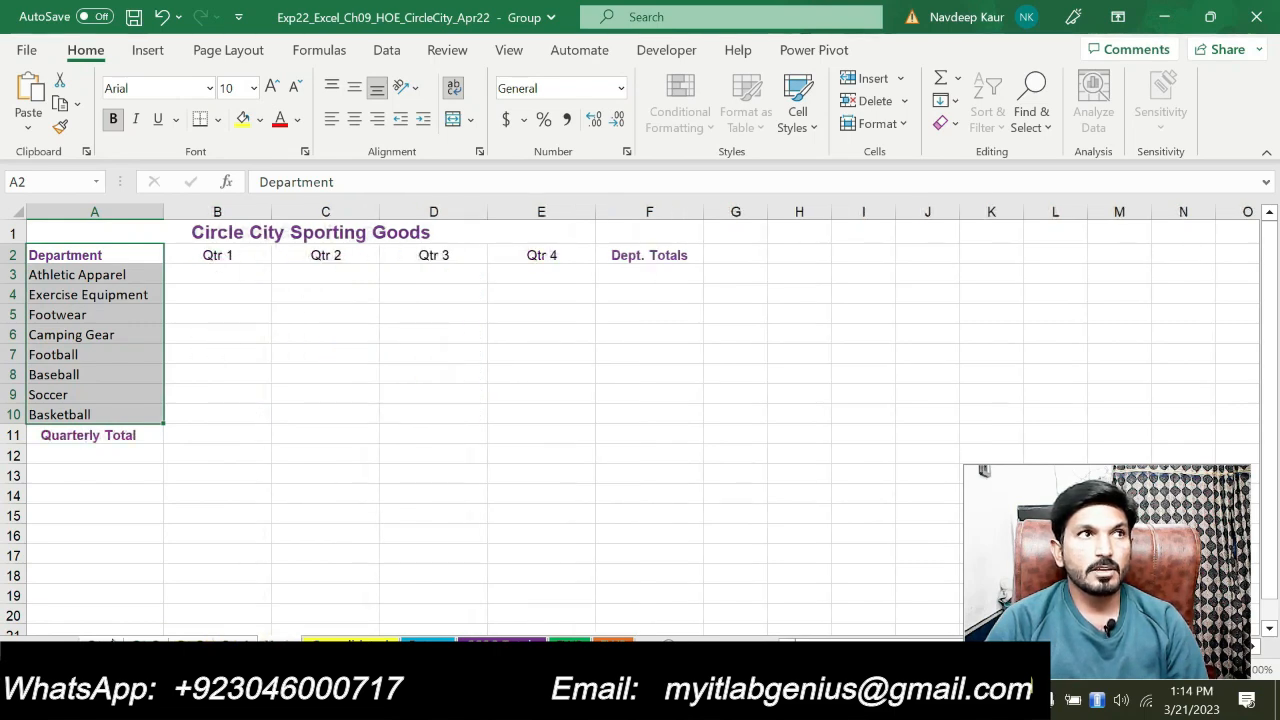
click(110, 641)
- Switch to the Word instructions and remove the turquoise highlight from step 2's paragraph
key(alt+Tab)
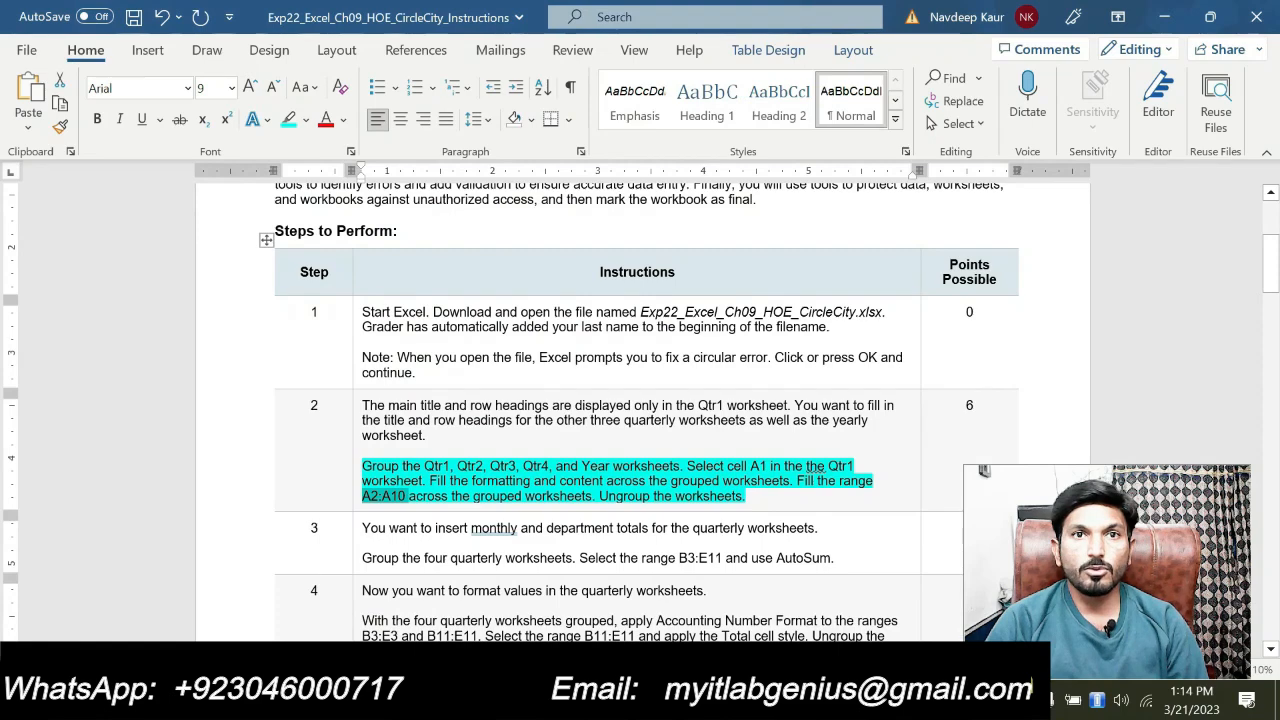
drag(750, 497, 366, 450)
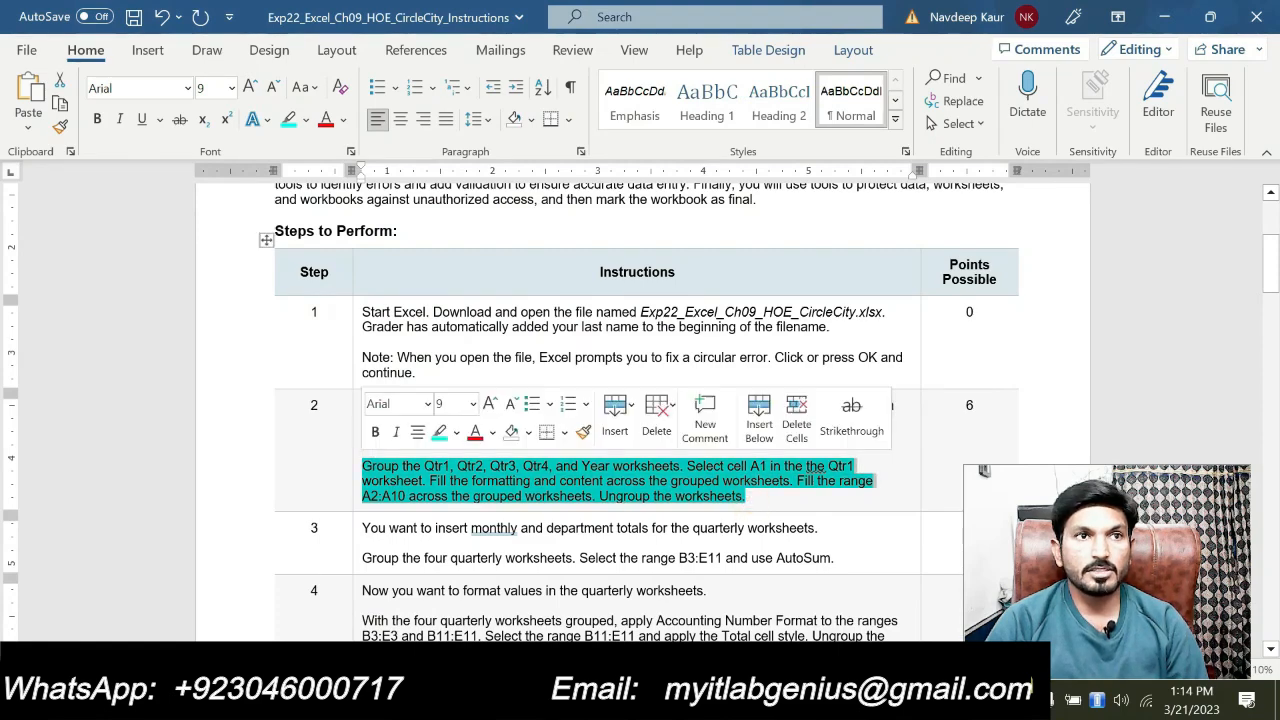
click(435, 435)
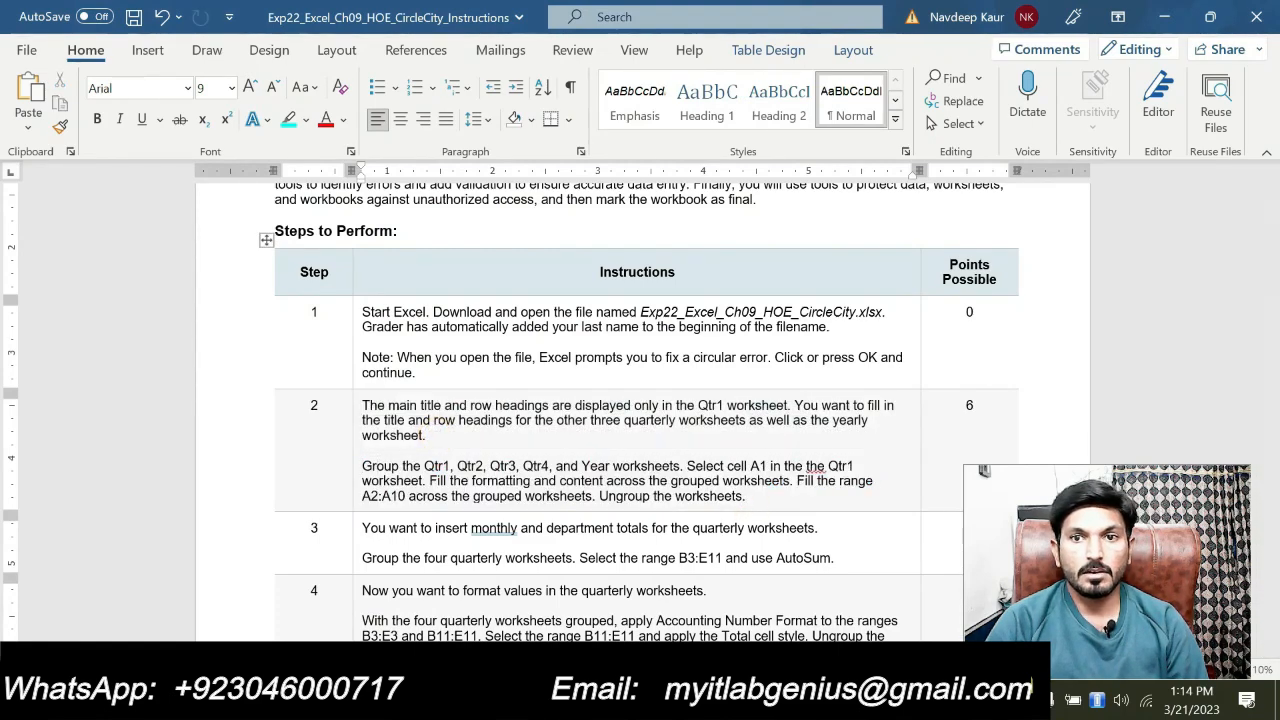
- Switch to the Excel workbook and ungroup the worksheets
key(alt+Tab)
right_click(150, 642)
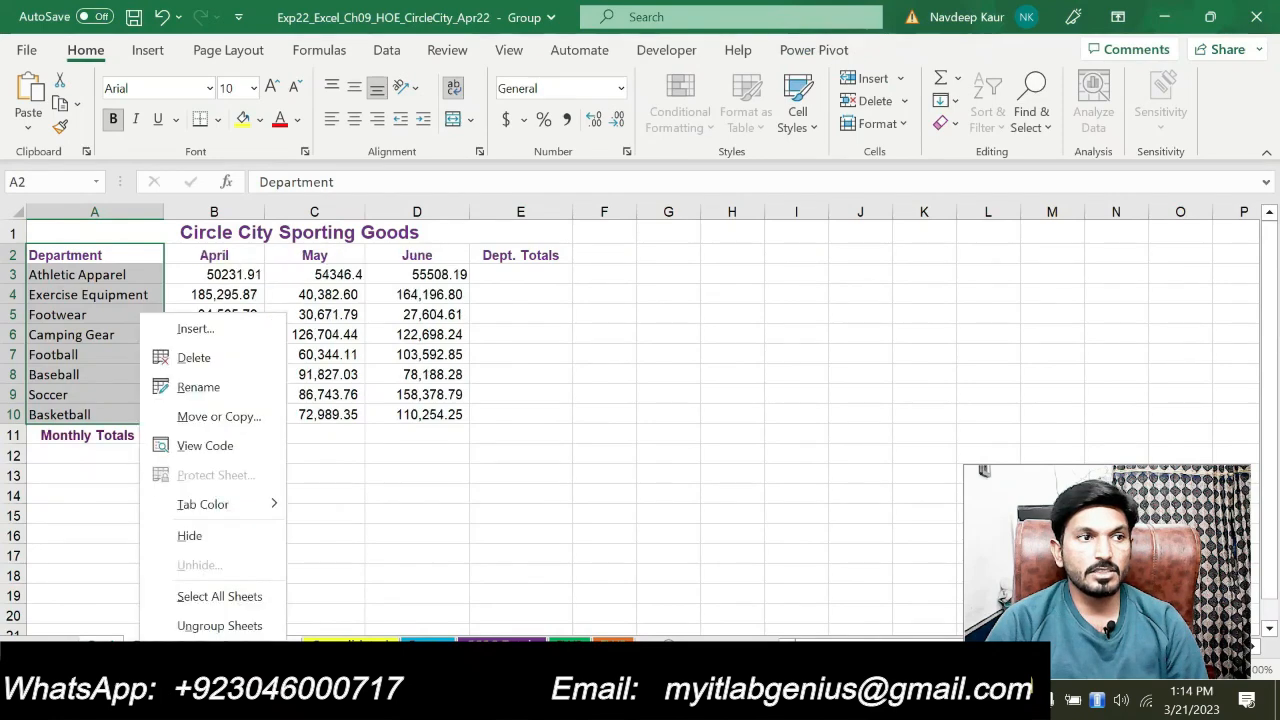
click(219, 626)
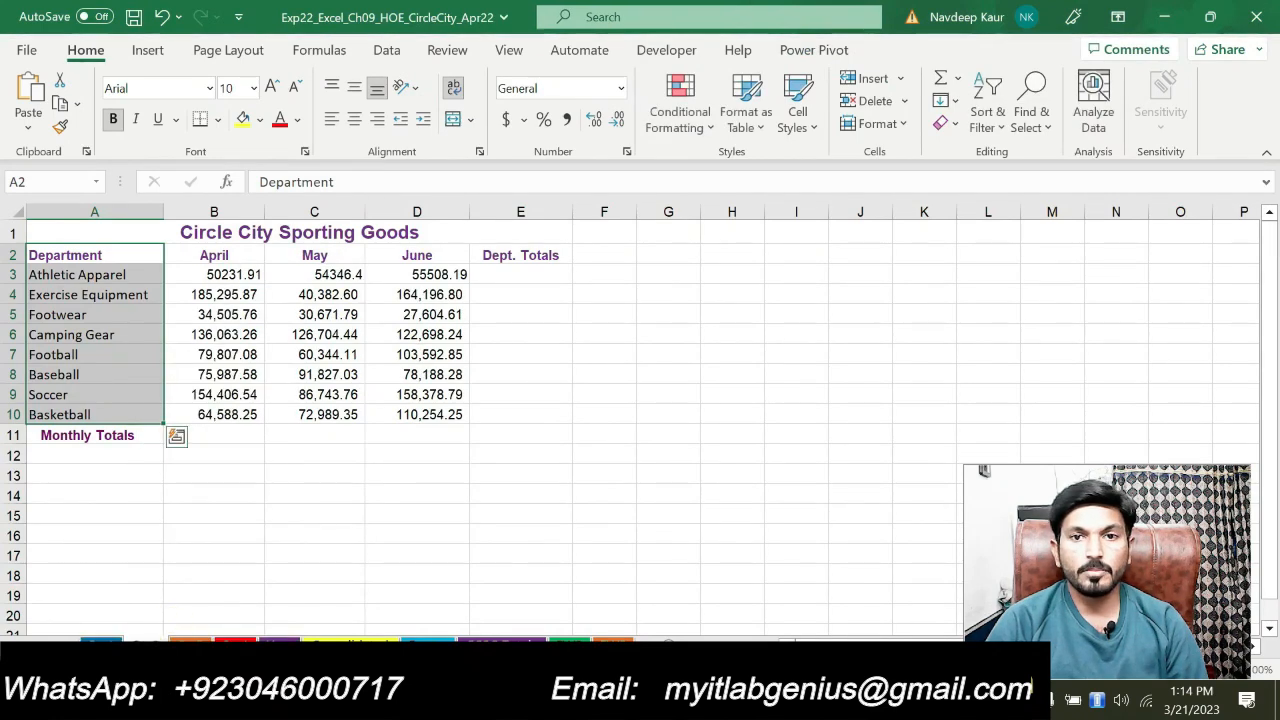
- In the Word instructions, highlight step 3's sentence on grouping the quarterly worksheets and using AutoSum in turquoise
key(alt+Tab)
scroll(640, 400, down, 3)
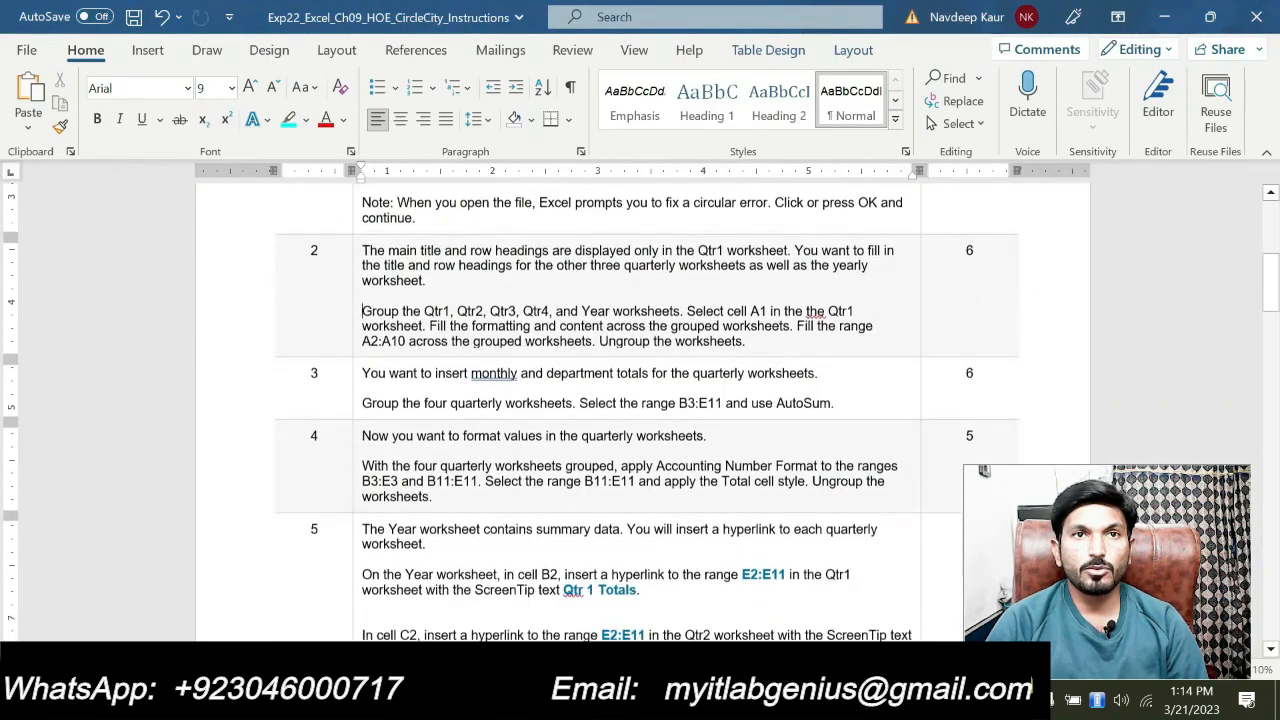
drag(838, 402, 362, 402)
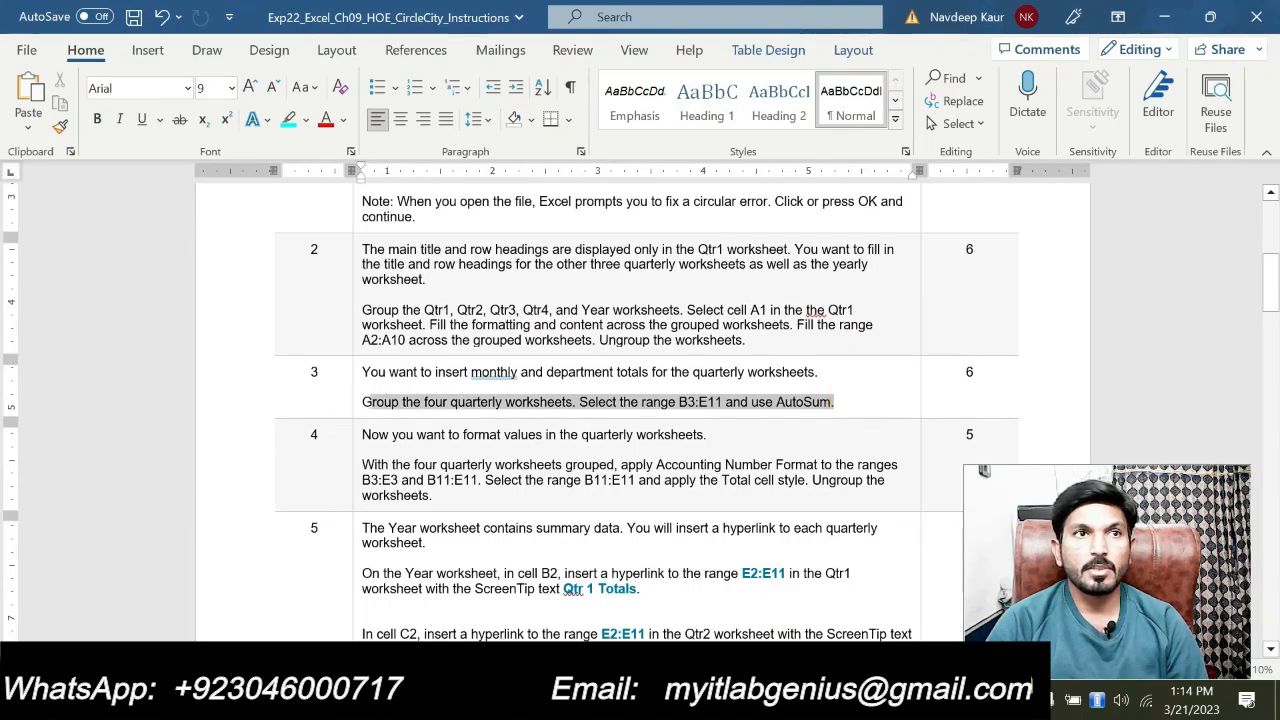
click(450, 378)
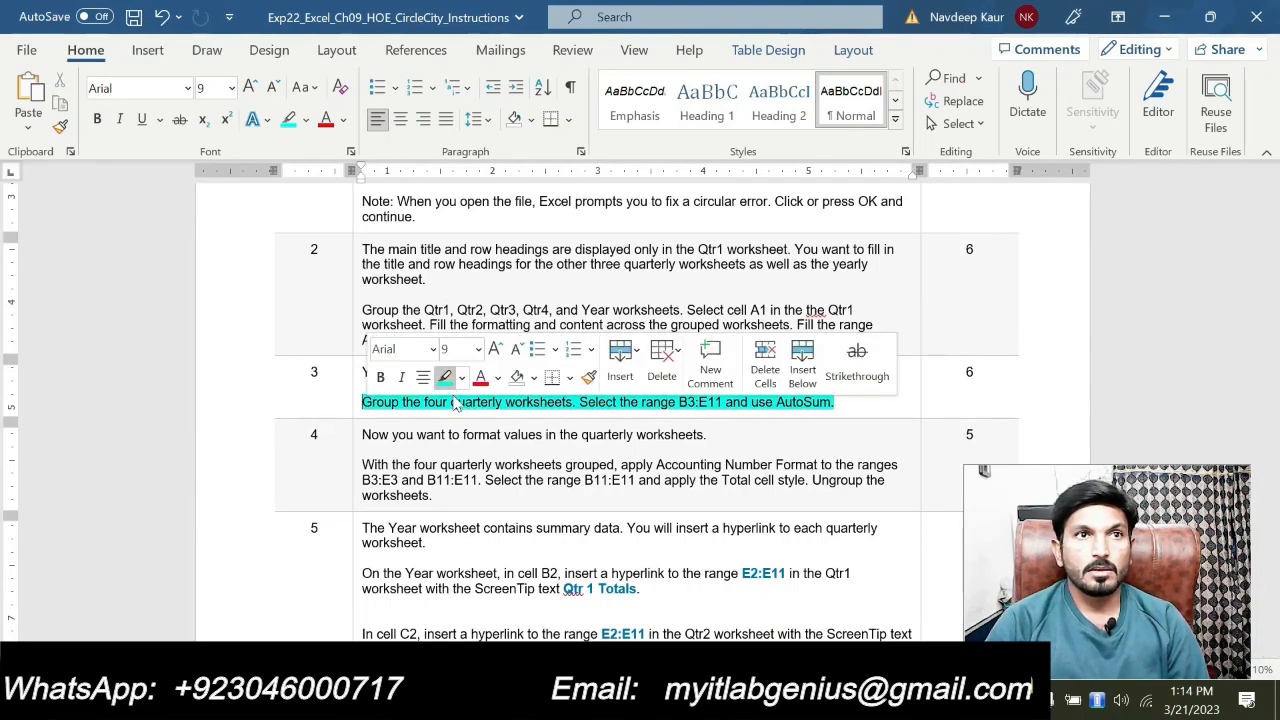
click(447, 418)
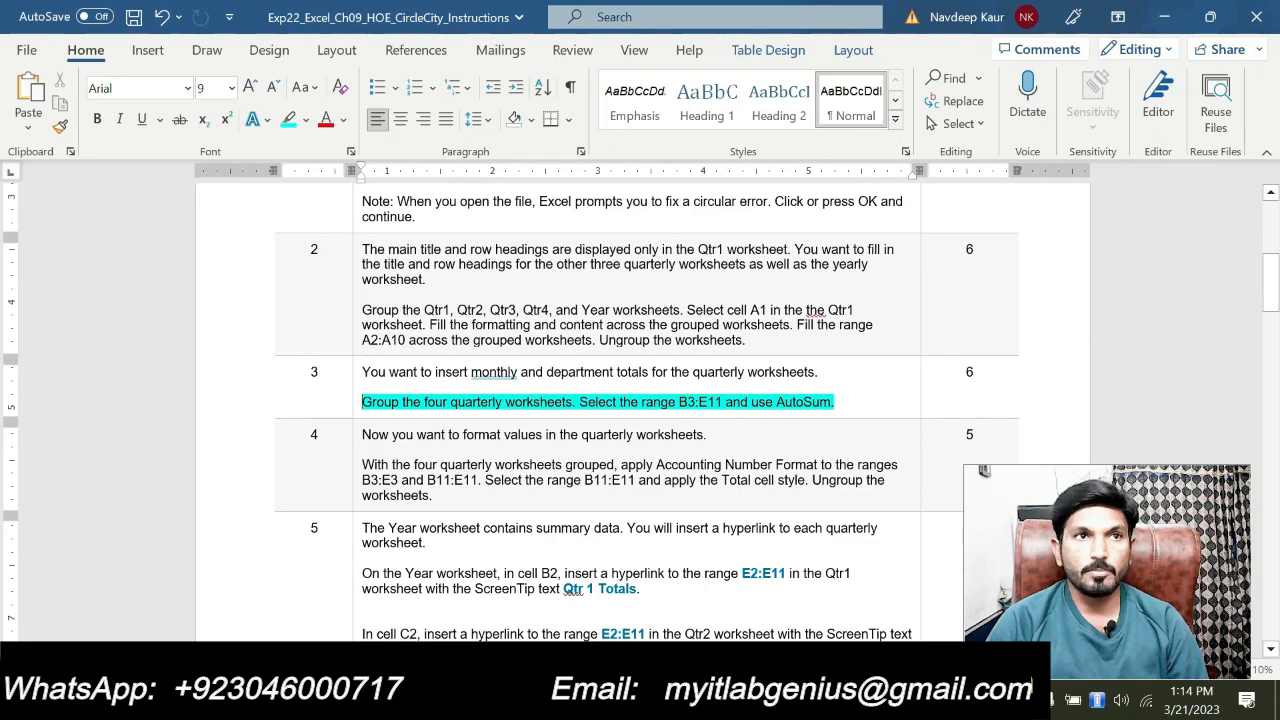
- Switch to the Excel workbook and group the Qtr1, Qtr2, Qtr3 and Qtr4 worksheets
click(568, 700)
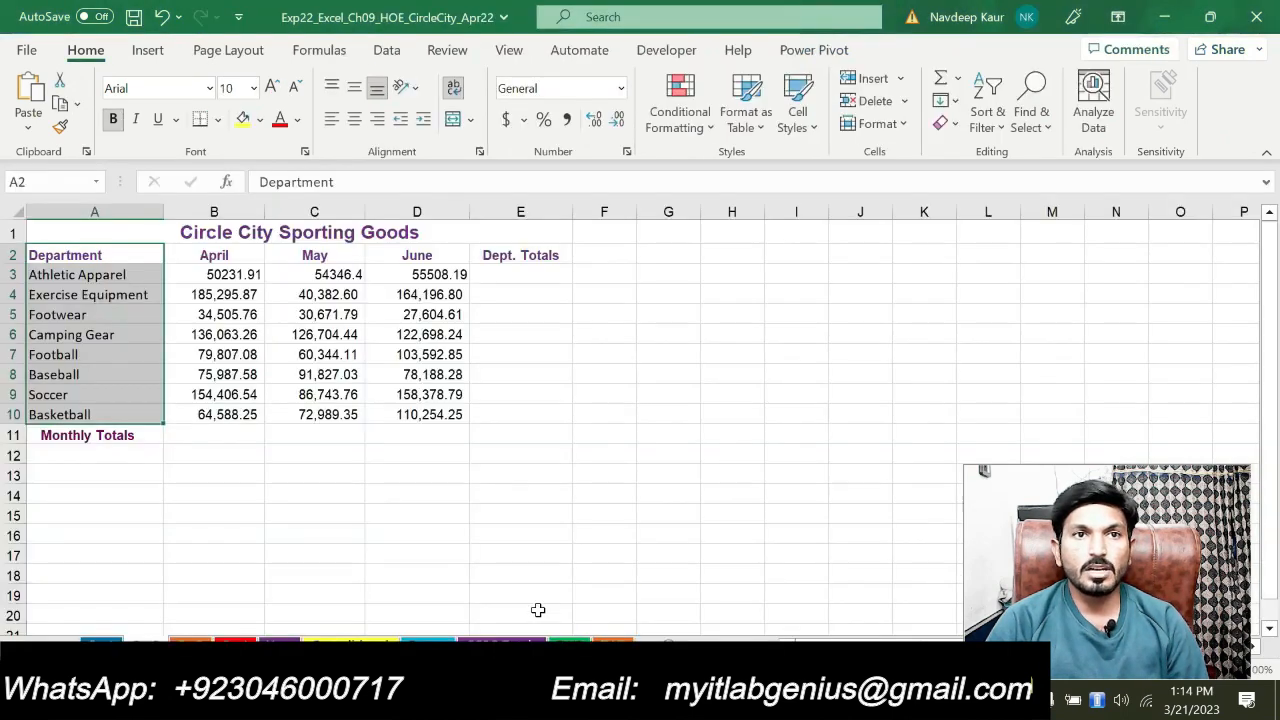
click(100, 640)
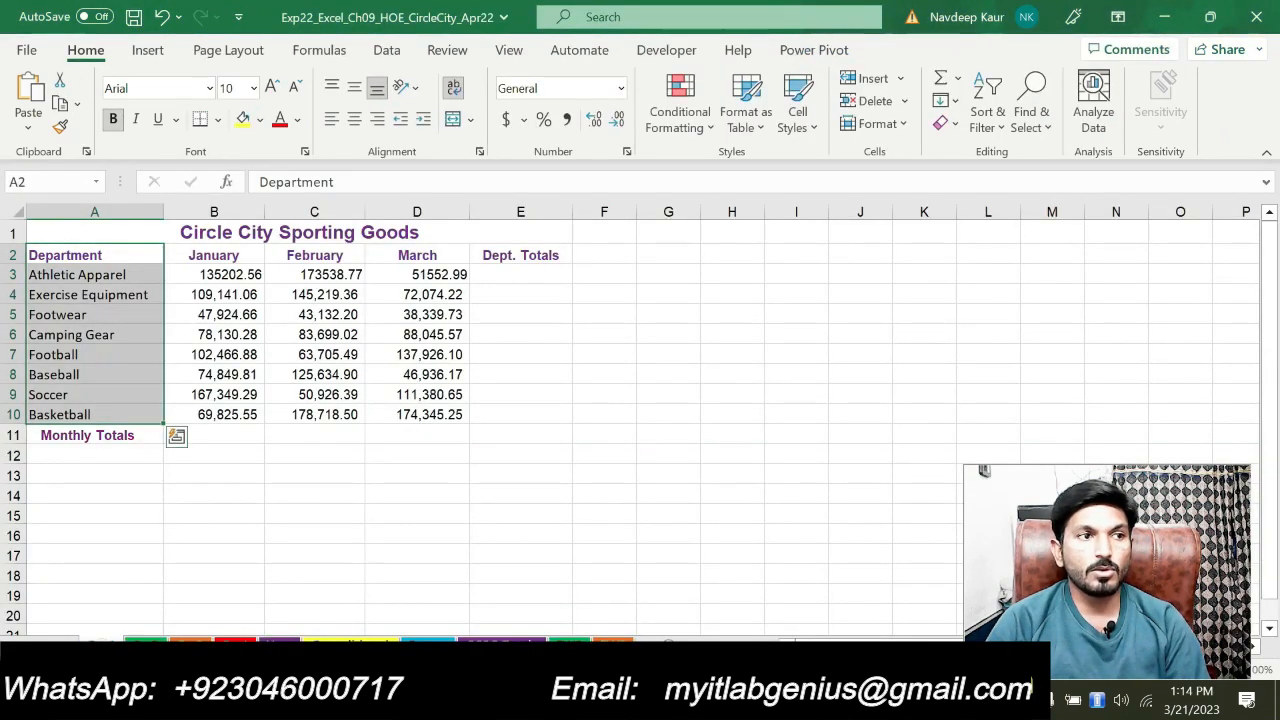
ctrl+click(146, 643)
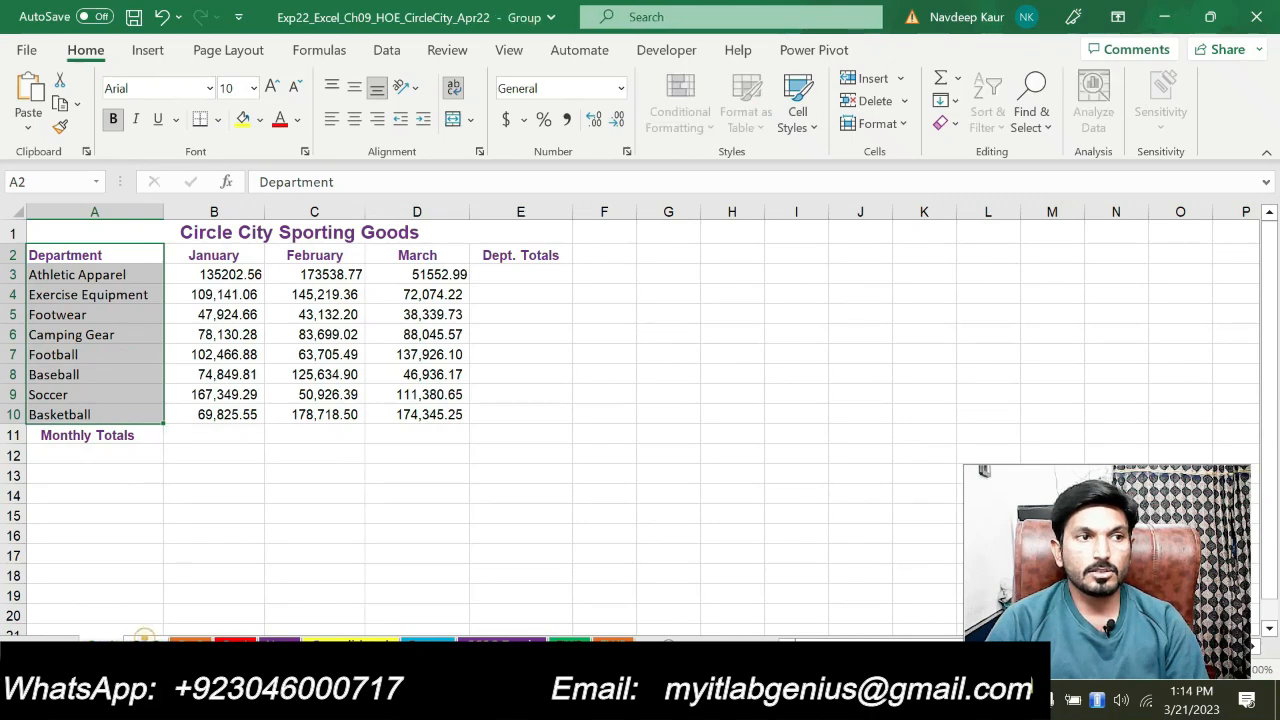
ctrl+click(190, 643)
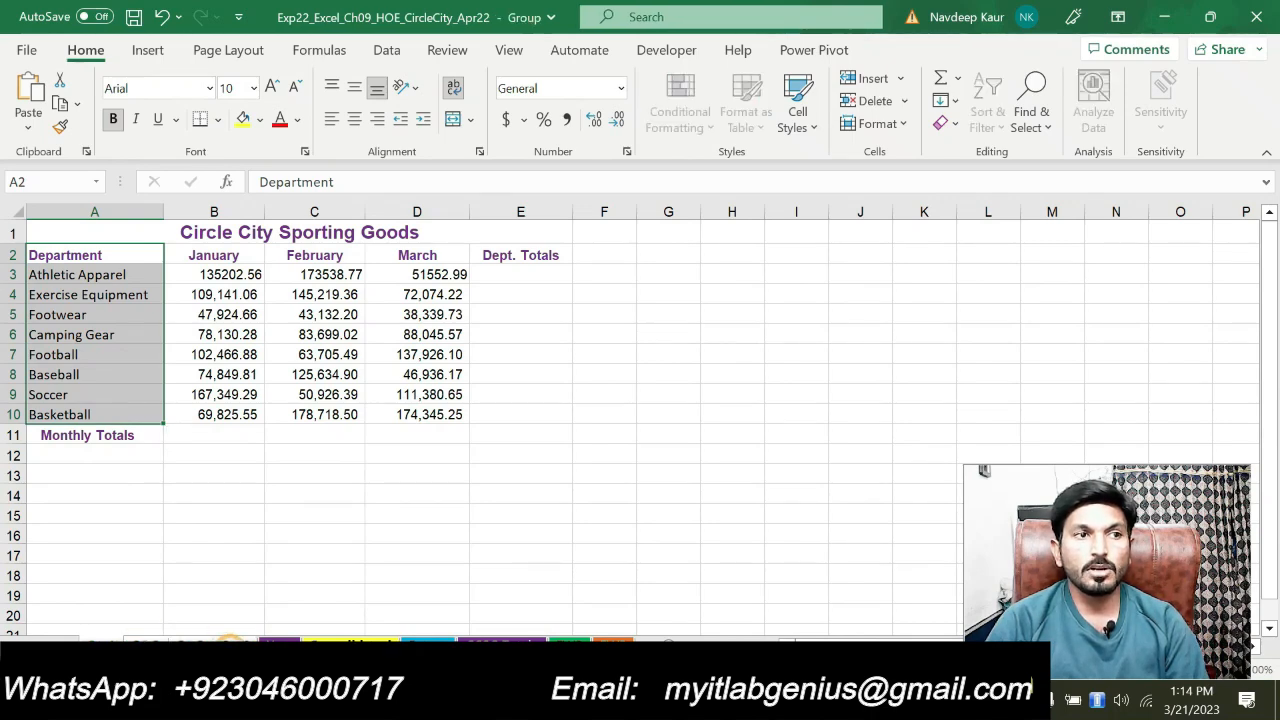
- Copy the range reference B3:E11 from step 3 in Word, then AutoSum that range on the grouped quarterly worksheets in Excel
key(alt+Tab)
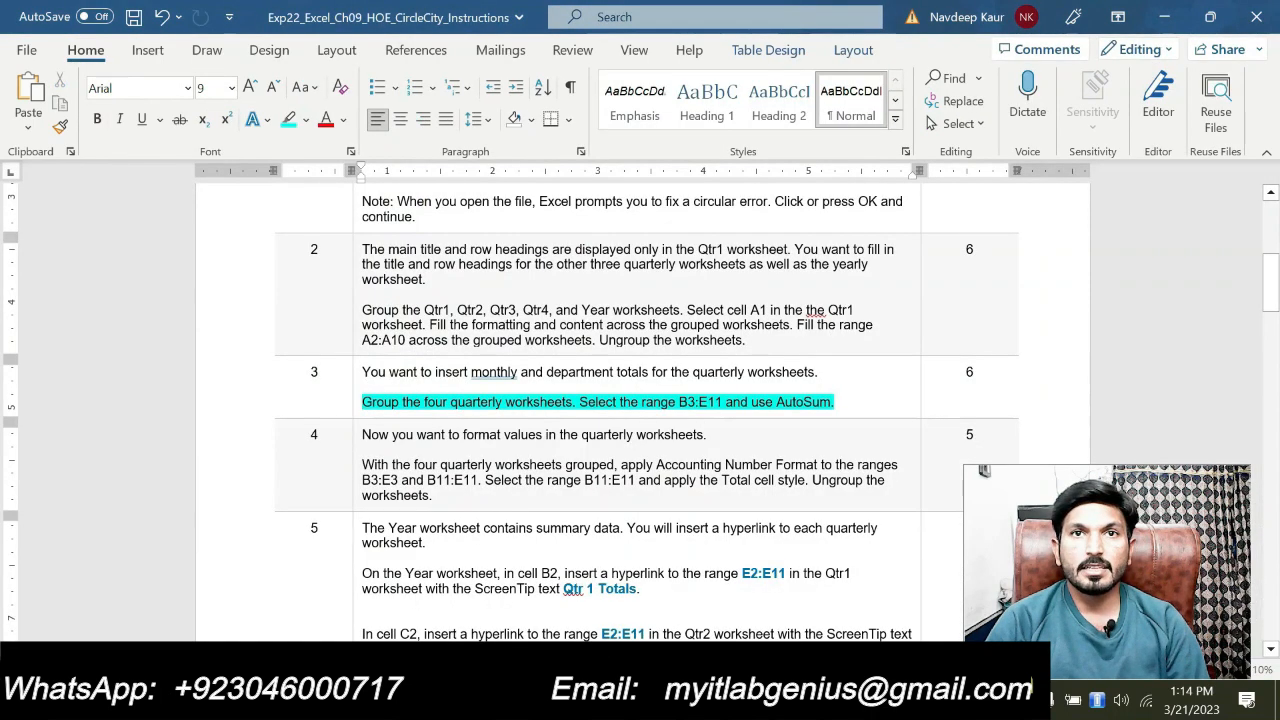
double_click(685, 402)
key(ctrl+c)
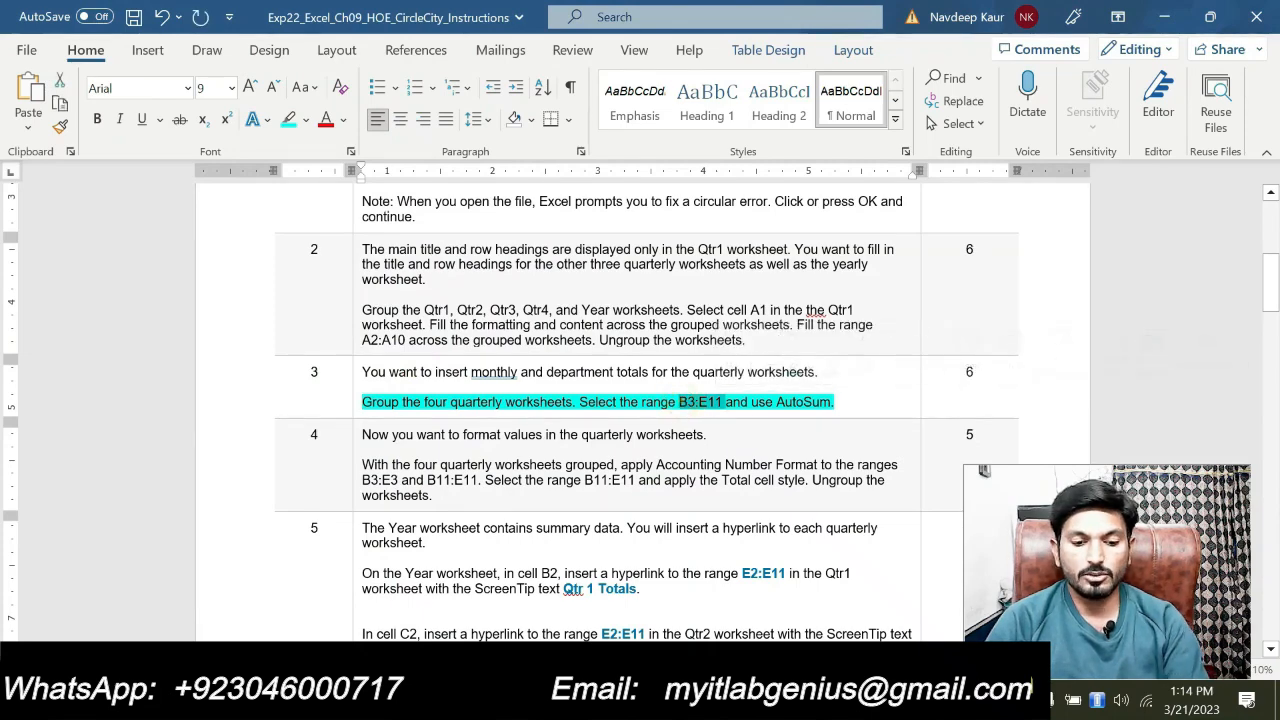
key(alt+Tab)
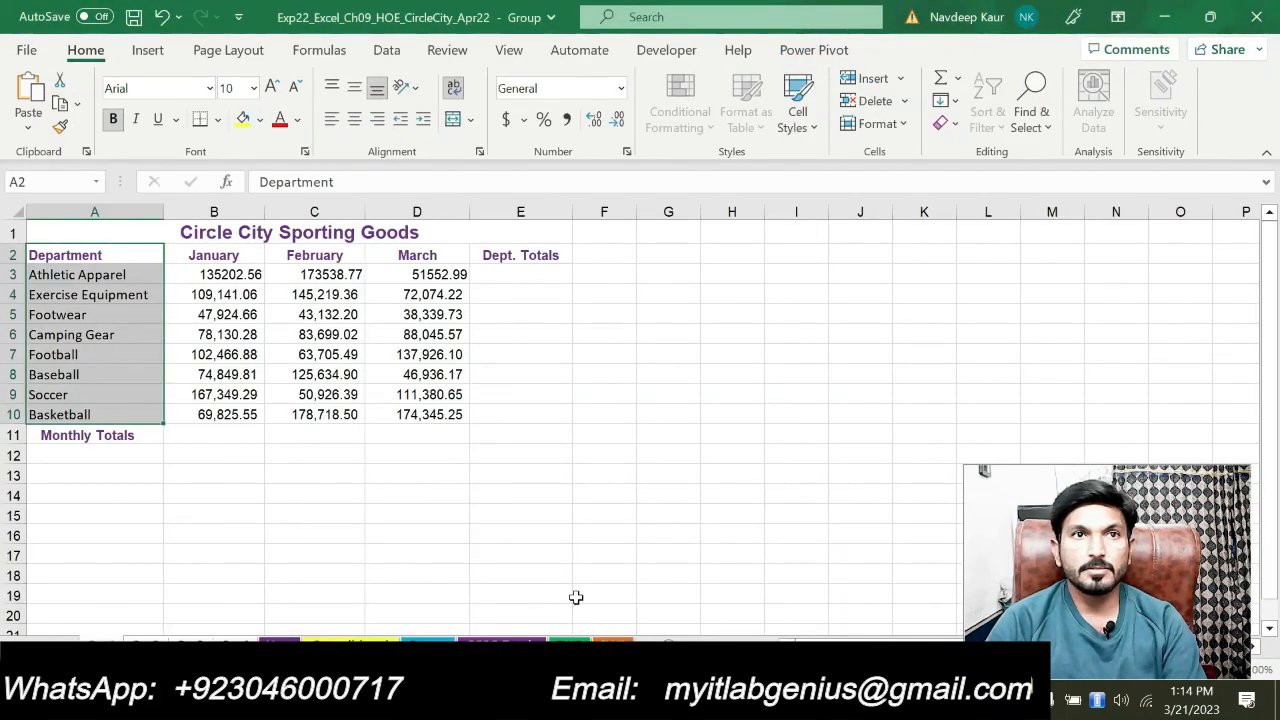
click(53, 183)
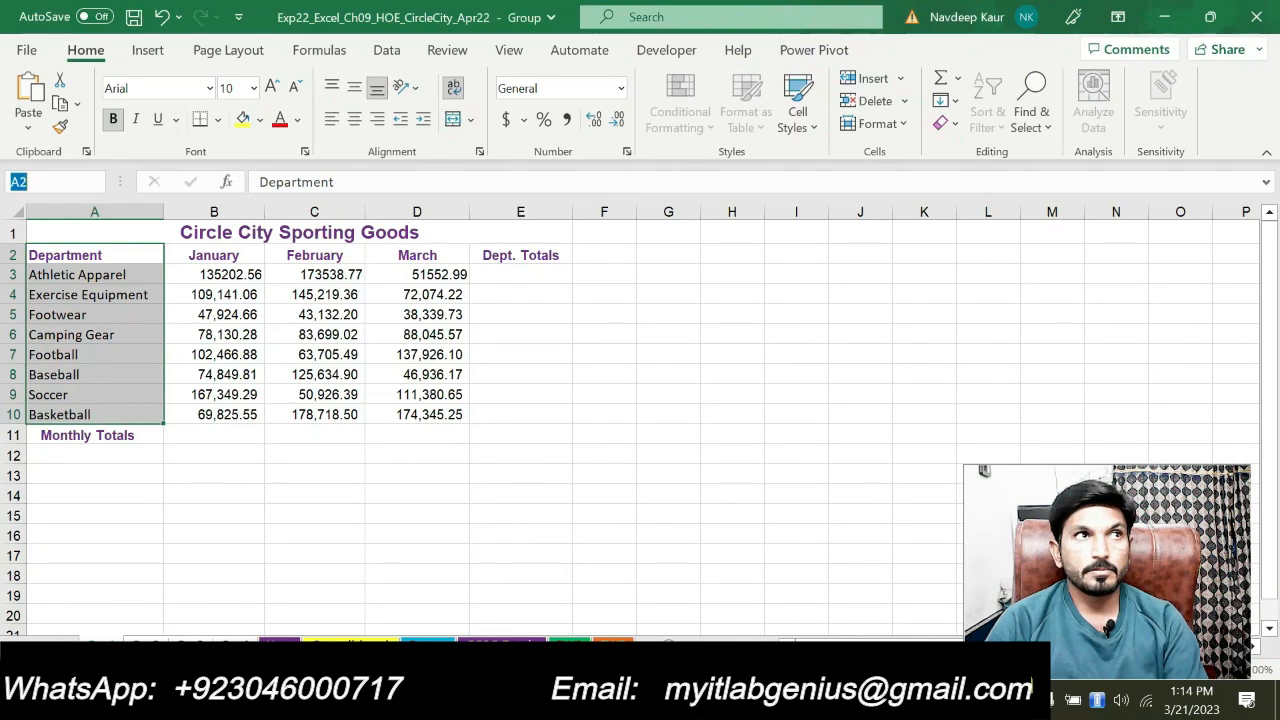
key(ctrl+v)
key(Return)
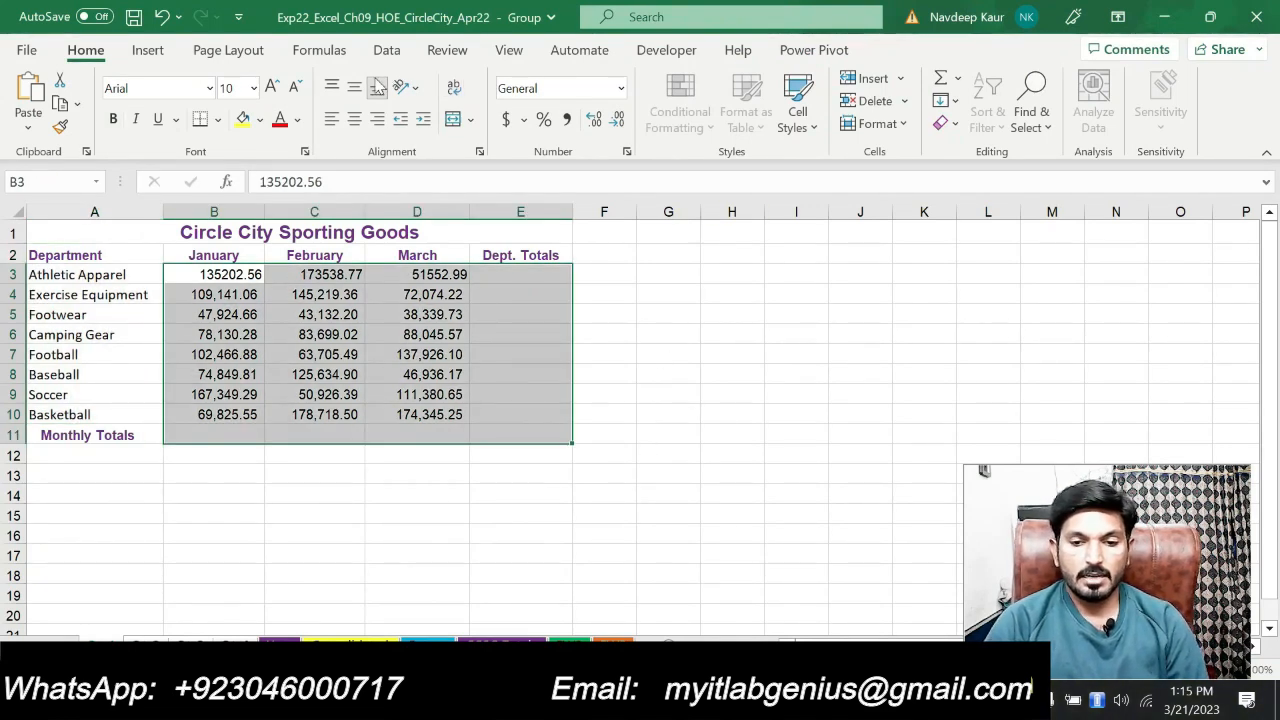
click(957, 80)
click(963, 110)
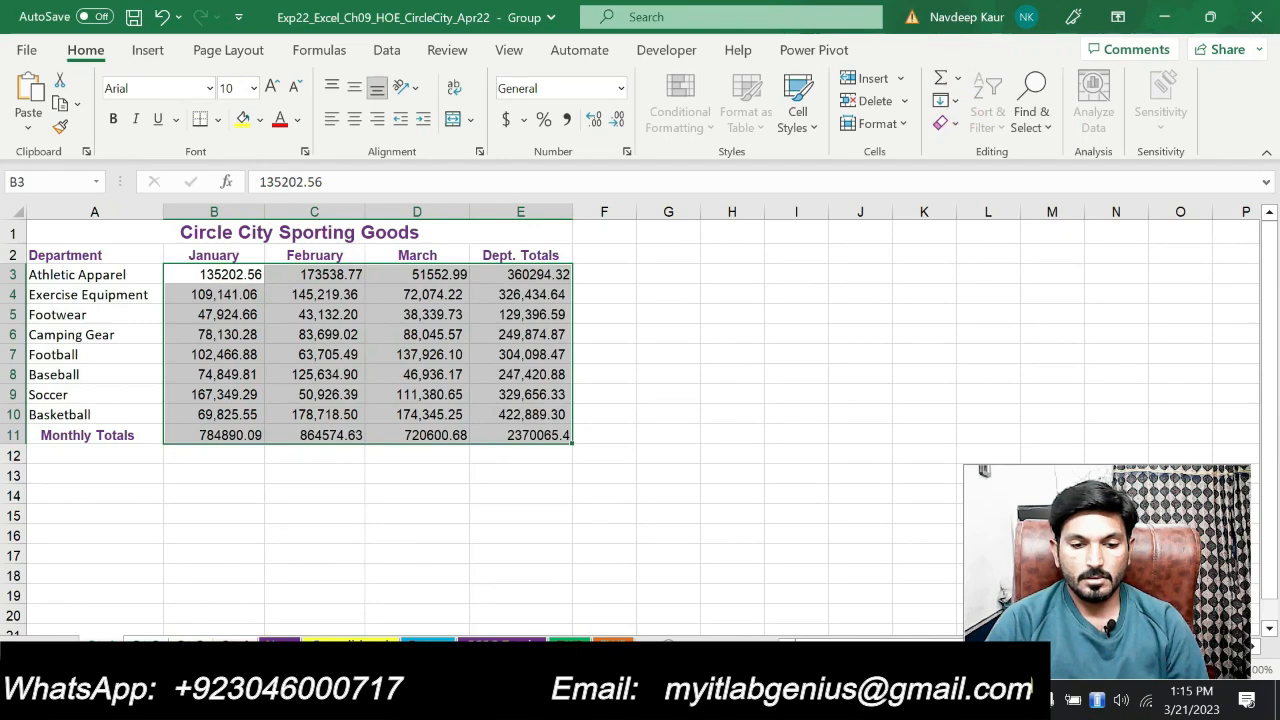
- Switch to the Word instructions and remove the turquoise highlight from step 3's grouping and AutoSum sentence
mouse_move(750, 700)
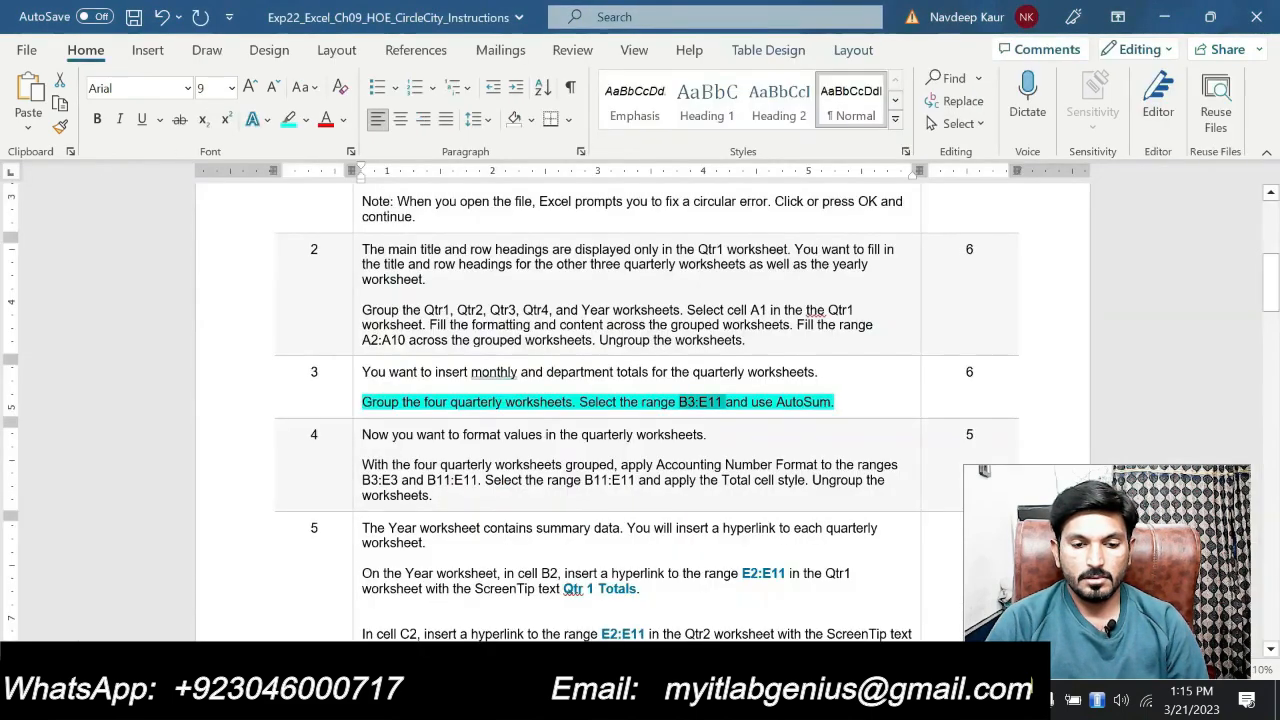
key(alt+Tab)
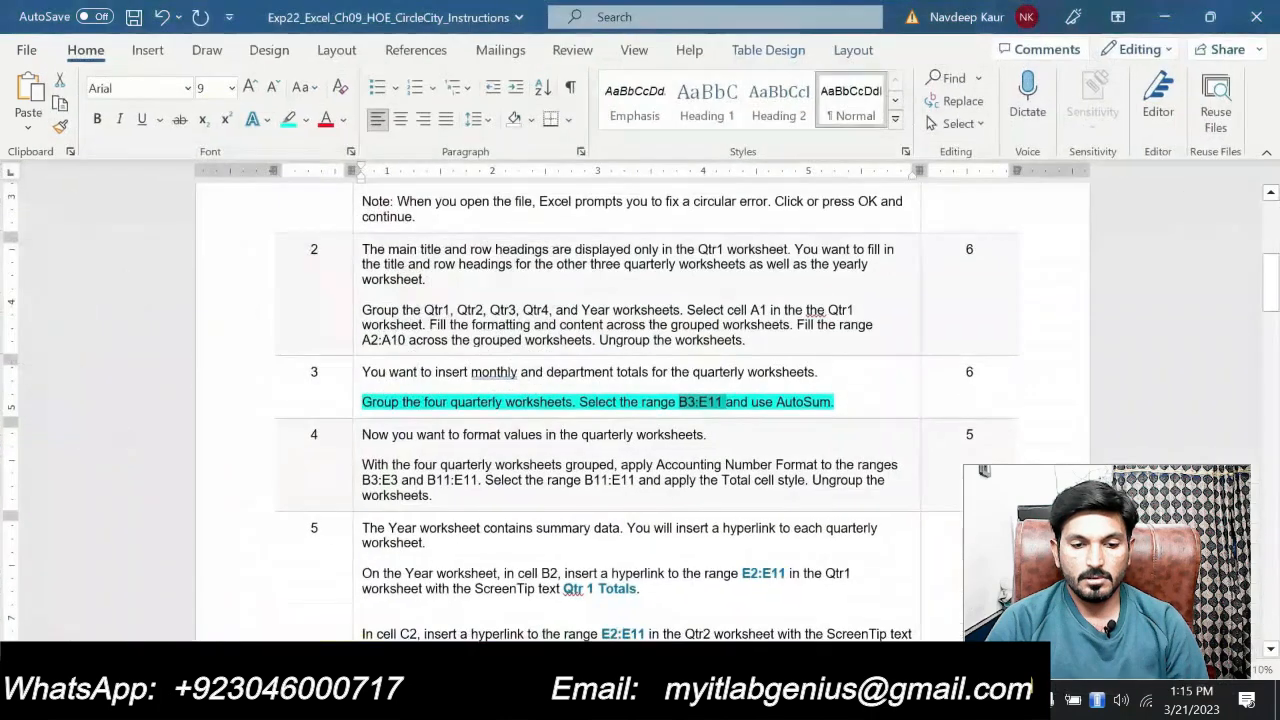
drag(844, 391, 364, 402)
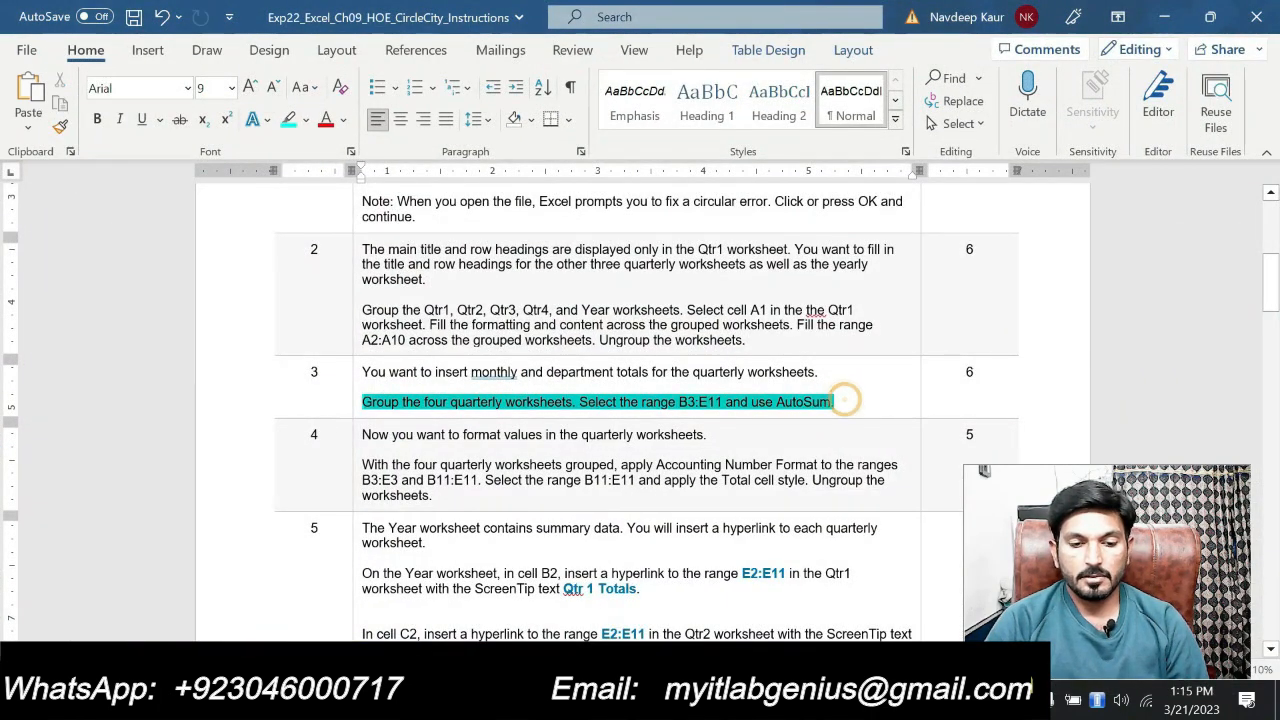
click(452, 368)
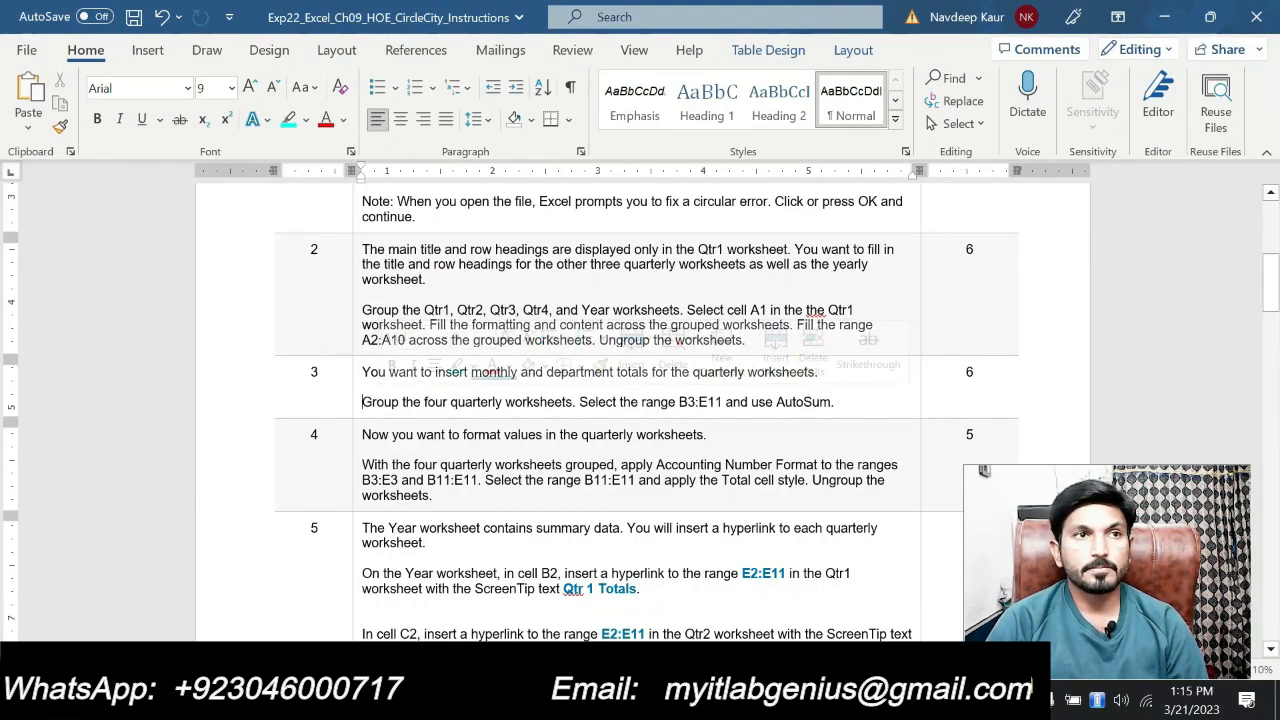
- In the Word instructions, highlight step 4's paragraph on formatting the quarterly worksheets in turquoise, then switch to the Excel workbook
drag(433, 496, 362, 463)
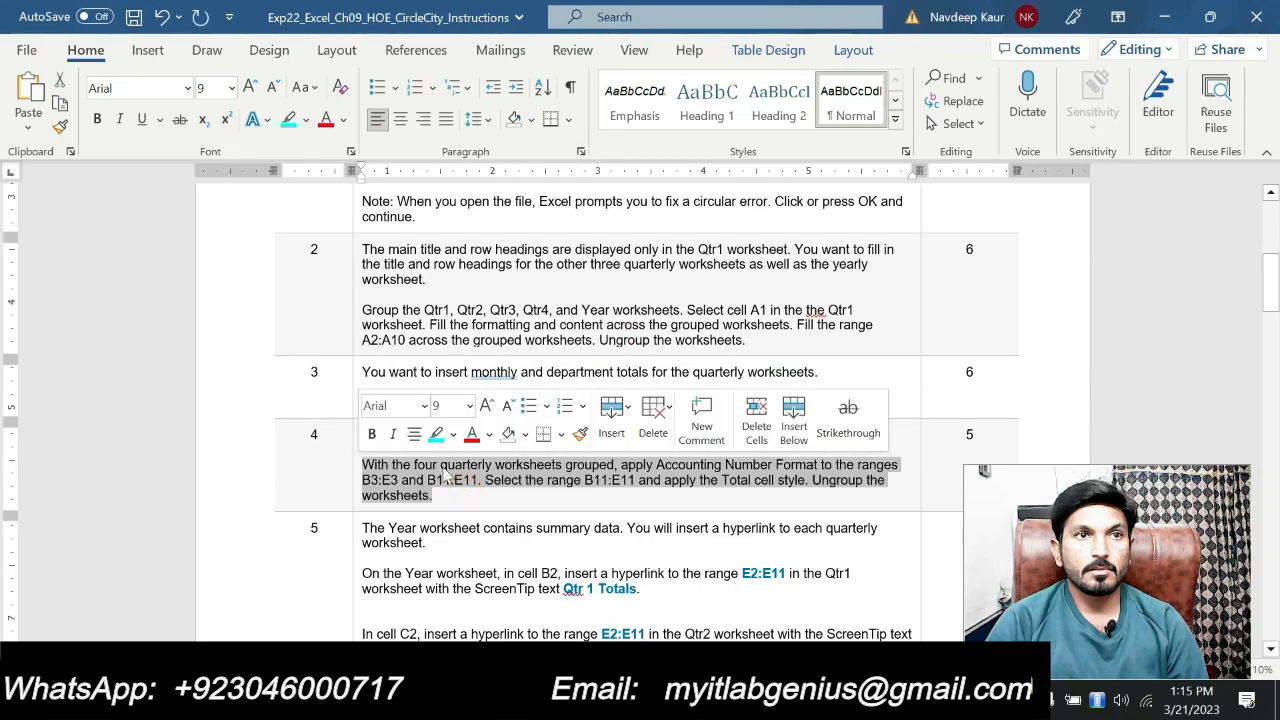
click(436, 434)
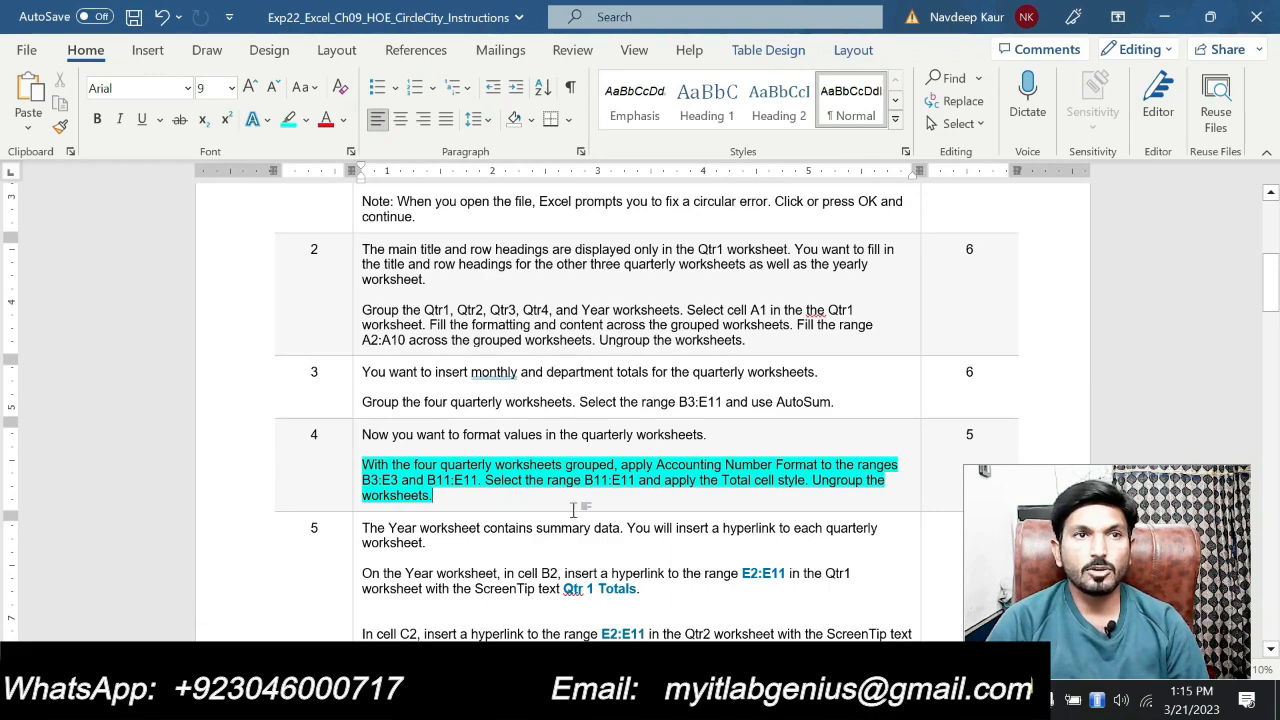
key(alt+Tab)
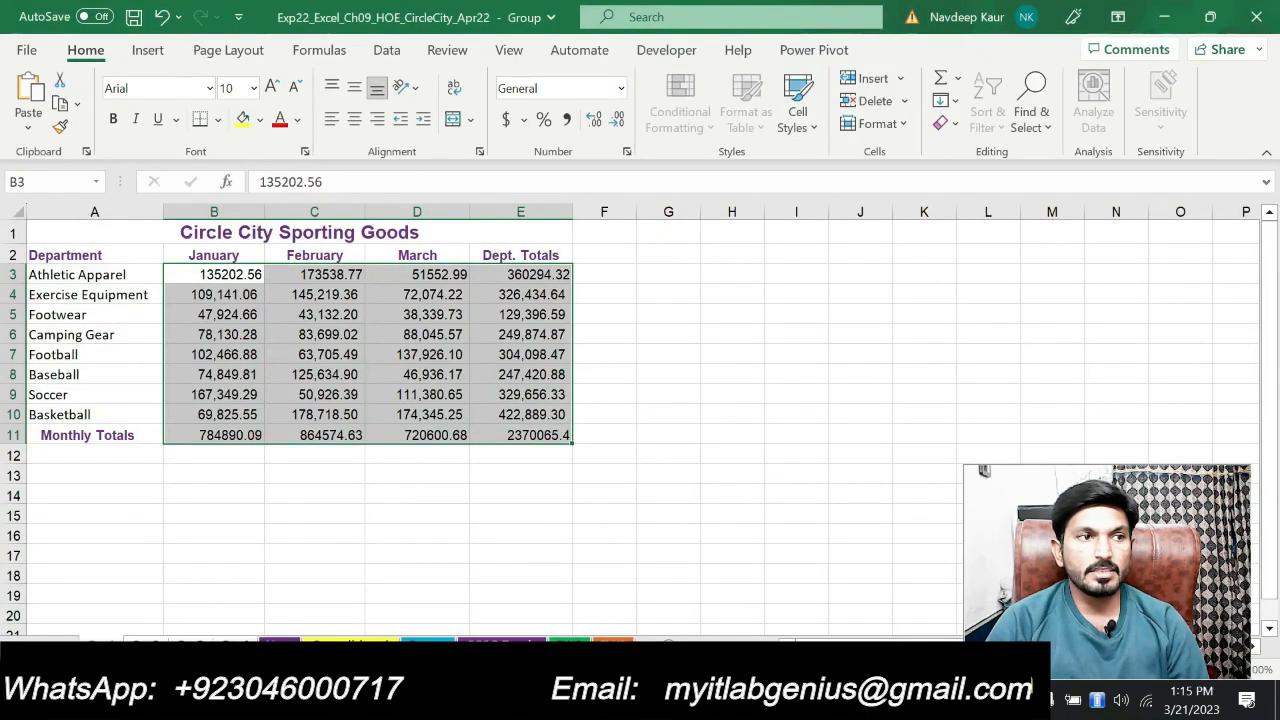
- Examine the grouping and the inserted totals across the Qtr1, Qtr2, Qtr3 and Qtr4 worksheets, and return to Qtr1
key(ctrl+Page_Down)
key(ctrl+Page_Down)
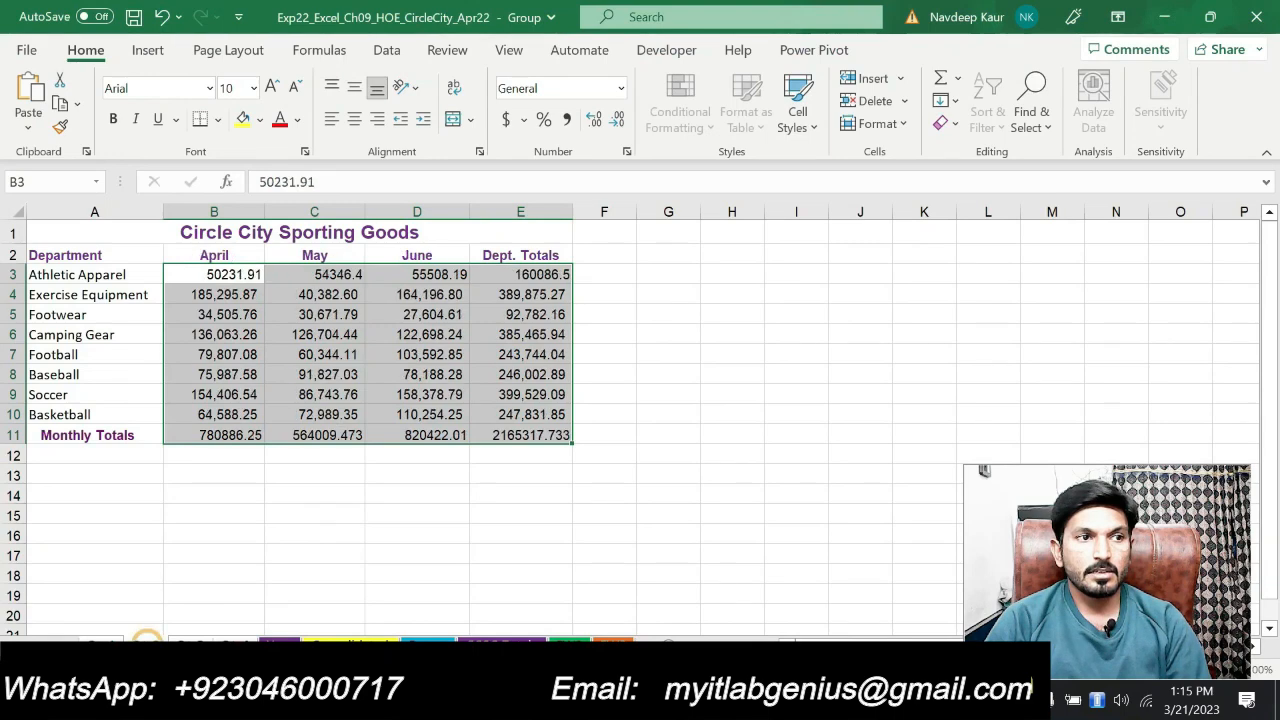
click(112, 645)
right_click(112, 645)
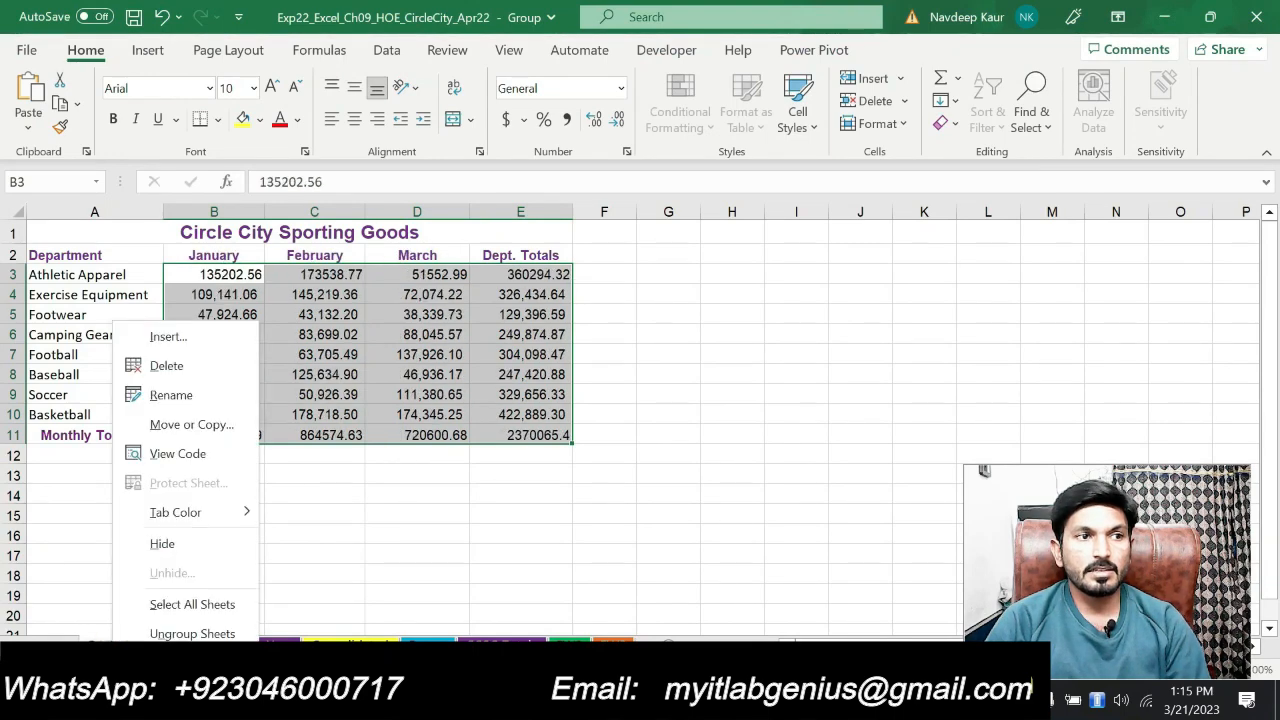
click(192, 634)
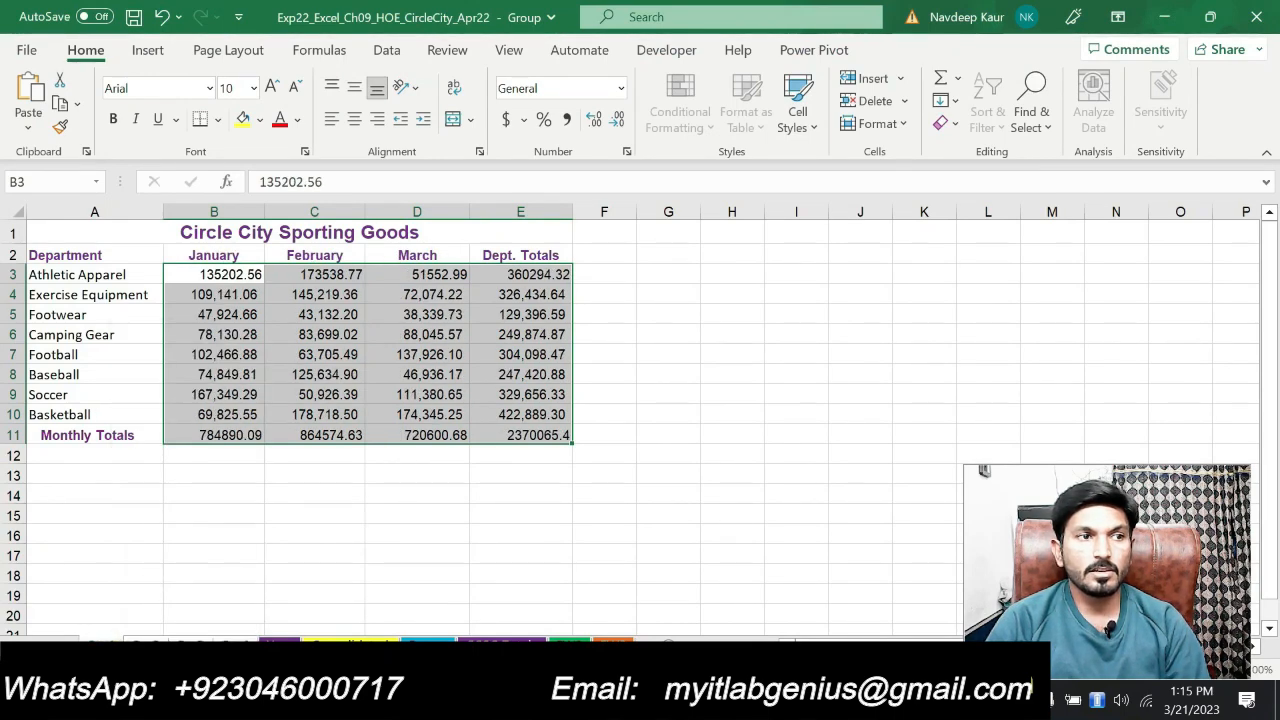
key(ctrl+Page_Down)
key(ctrl+Page_Down)
key(ctrl+Page_Down)
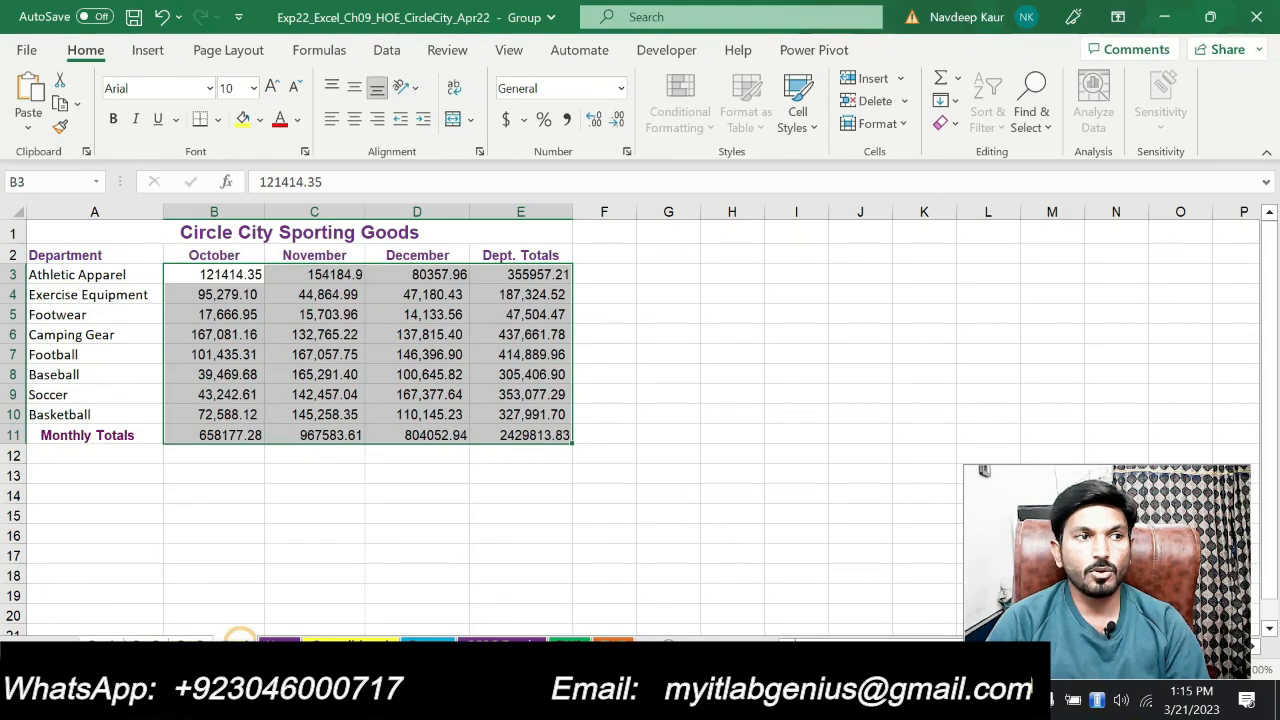
key(ctrl+Page_Up)
key(ctrl+Page_Up)
key(ctrl+Page_Up)
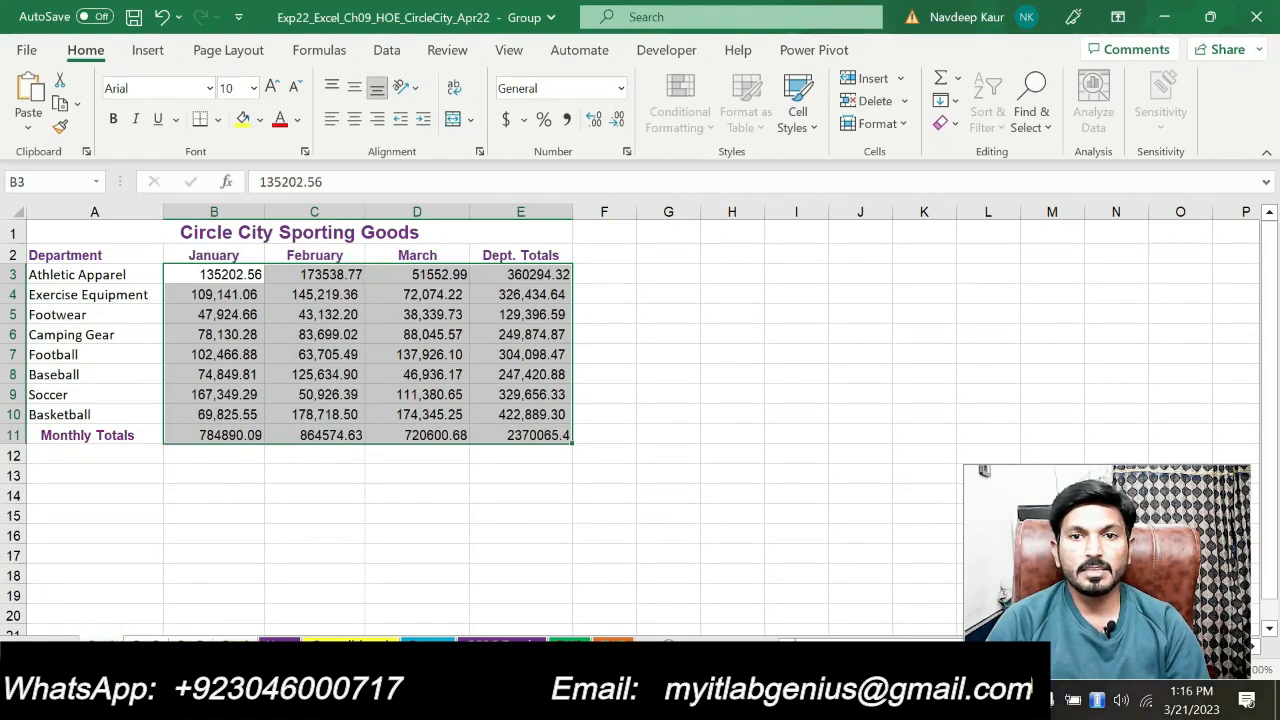
- Switch to the Word instructions and copy the range reference B3:E3 from step 4
key(alt+Tab)
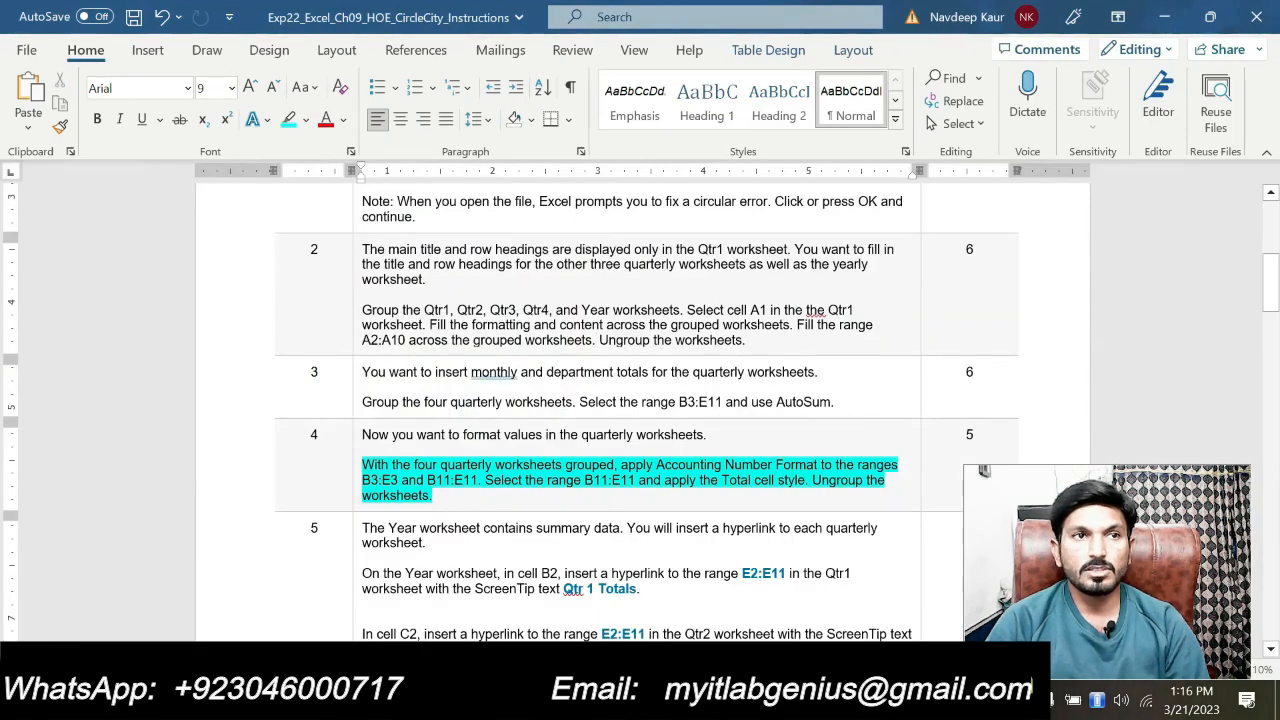
click(357, 484)
click(364, 483)
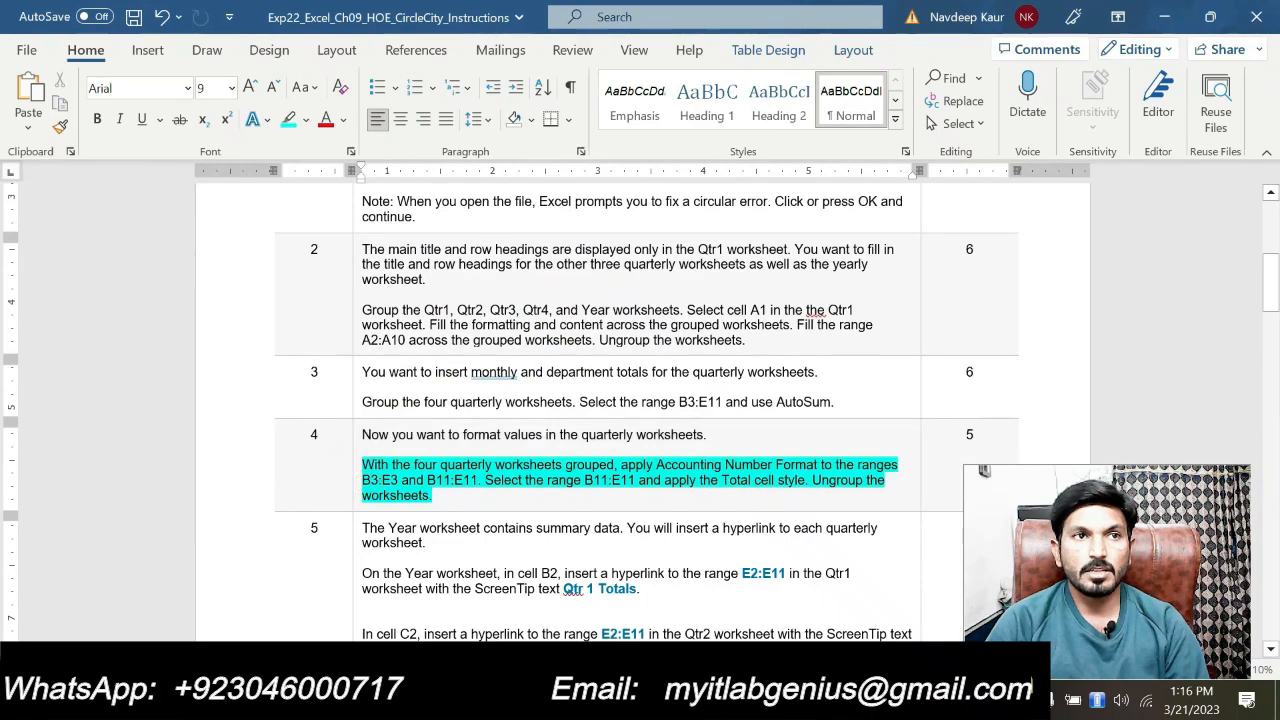
click(363, 479)
drag(363, 479, 398, 481)
key(ctrl+c)
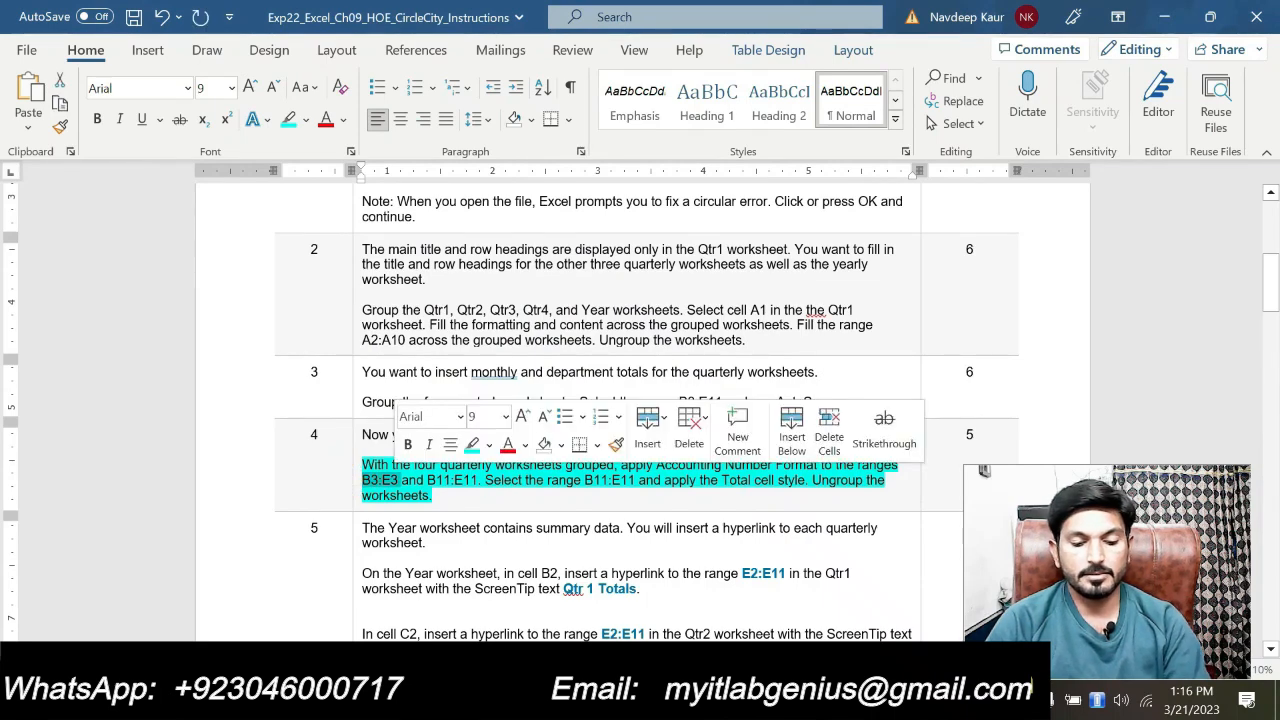
- Switch to the Excel workbook and apply the Accounting number format to B3:E3 on the grouped quarterly worksheets
key(alt+Tab)
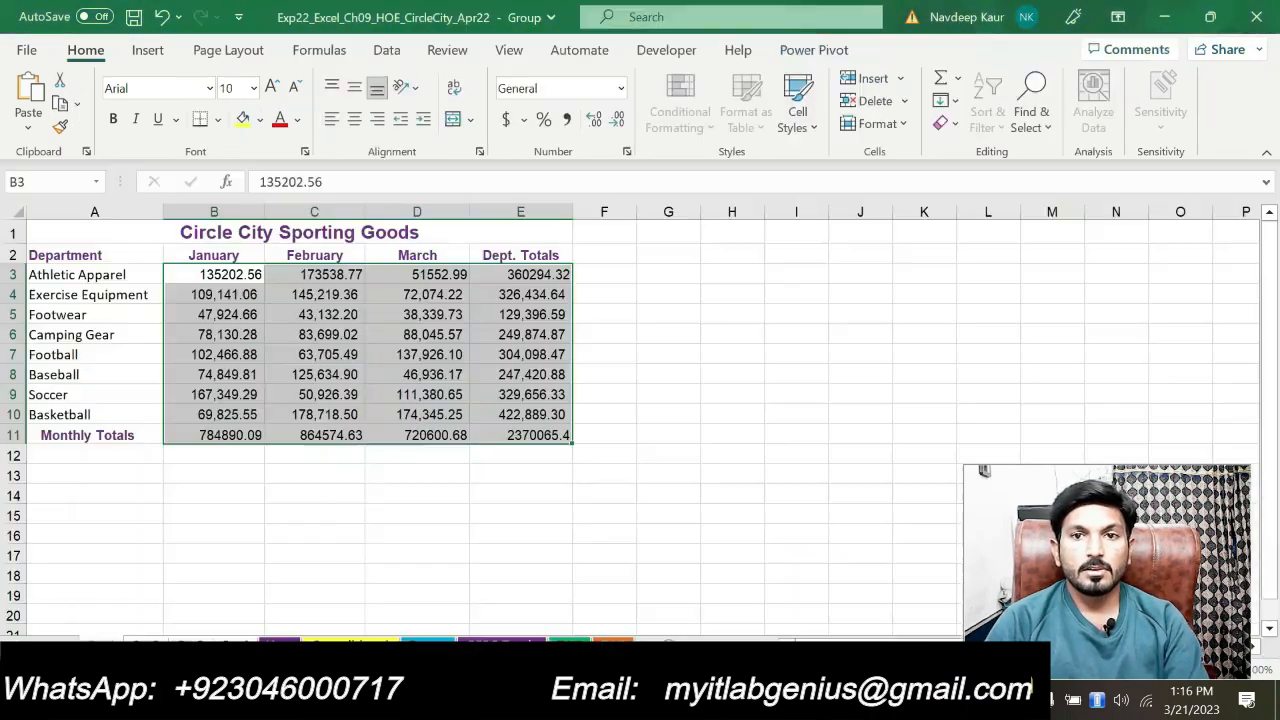
click(72, 183)
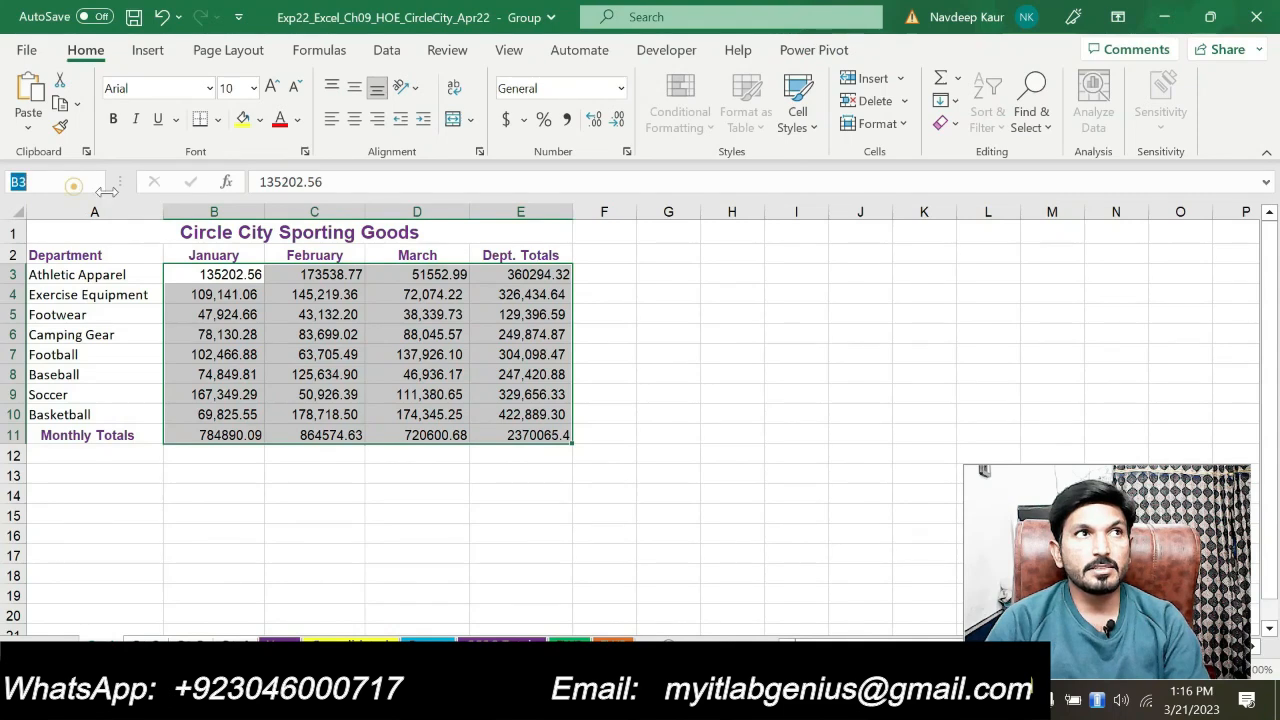
key(ctrl+v)
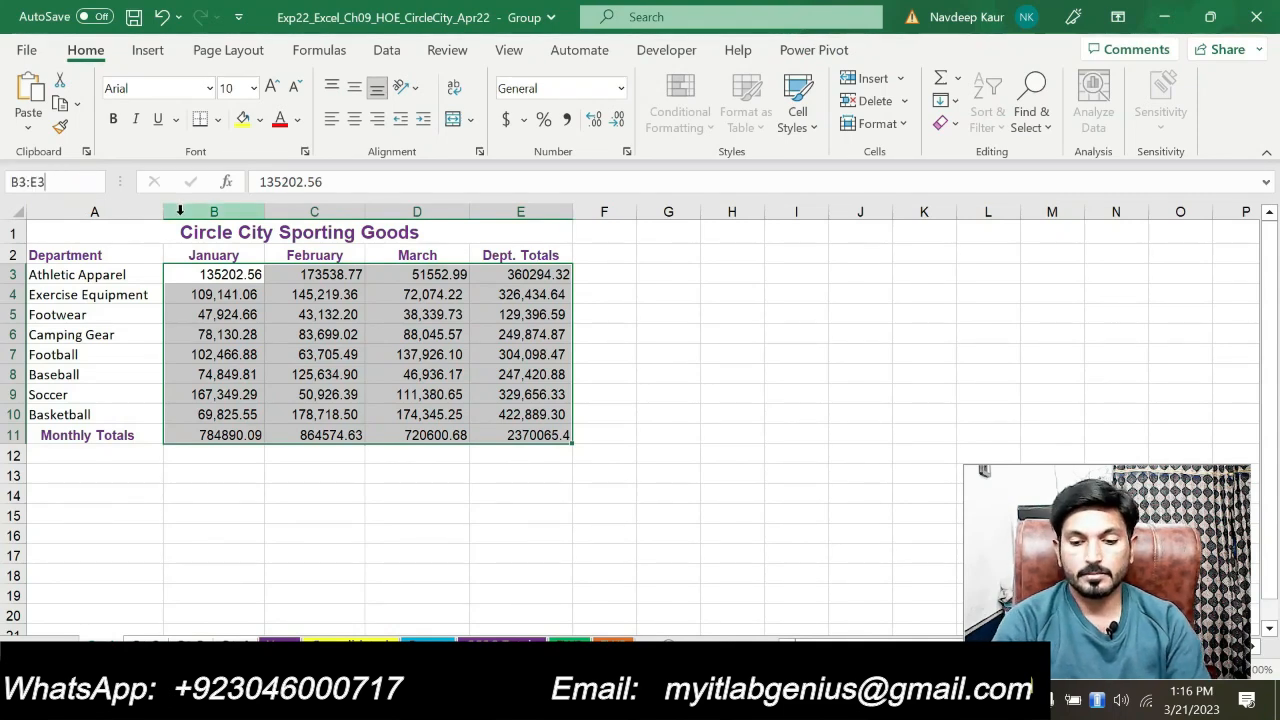
key(Return)
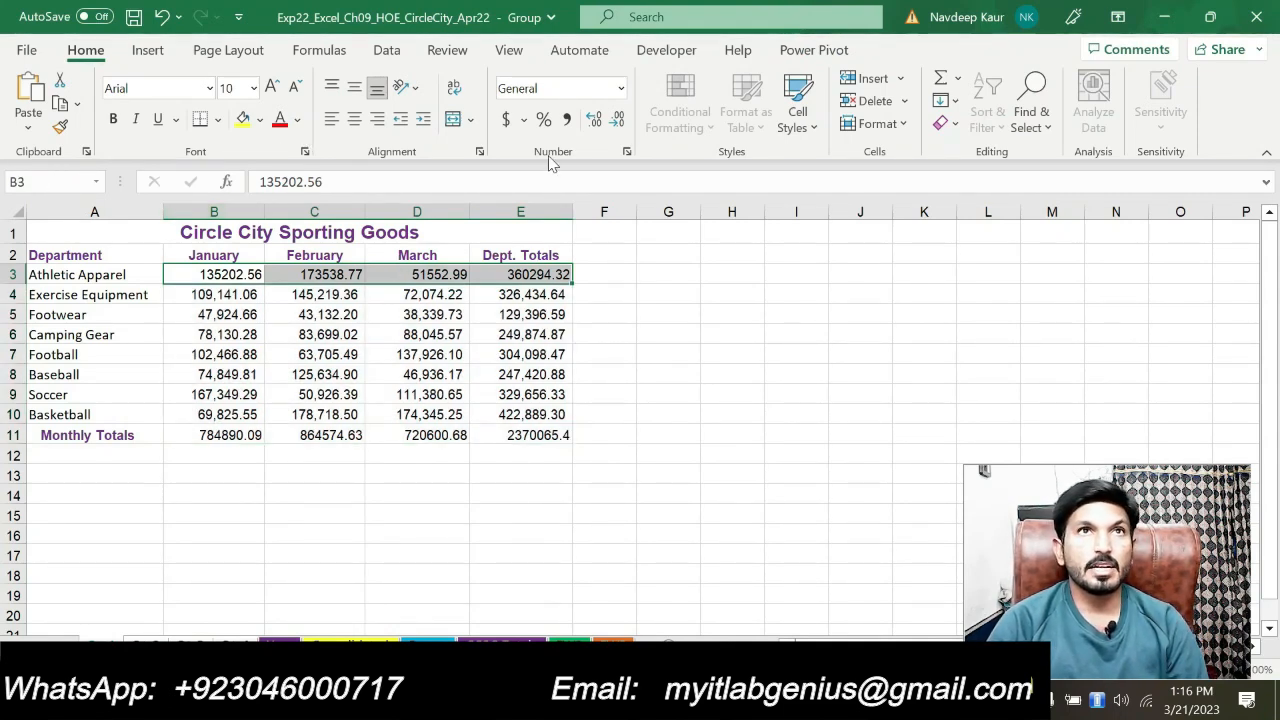
click(627, 151)
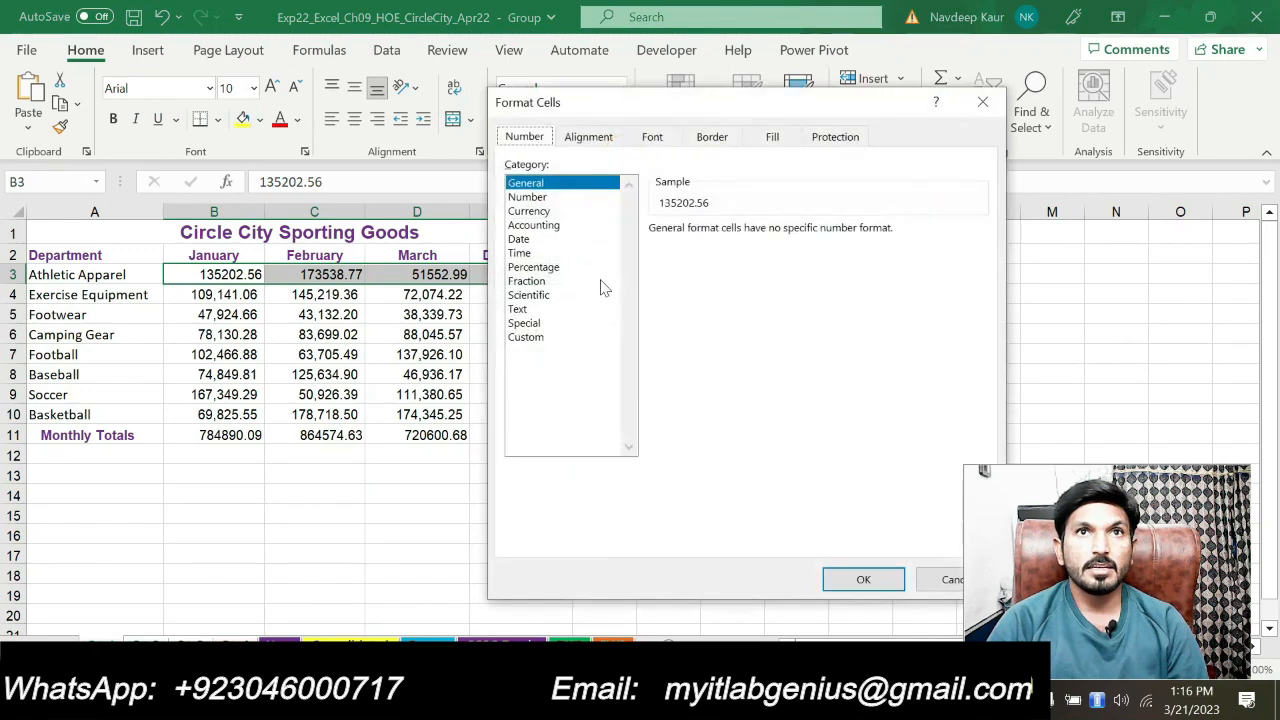
click(546, 226)
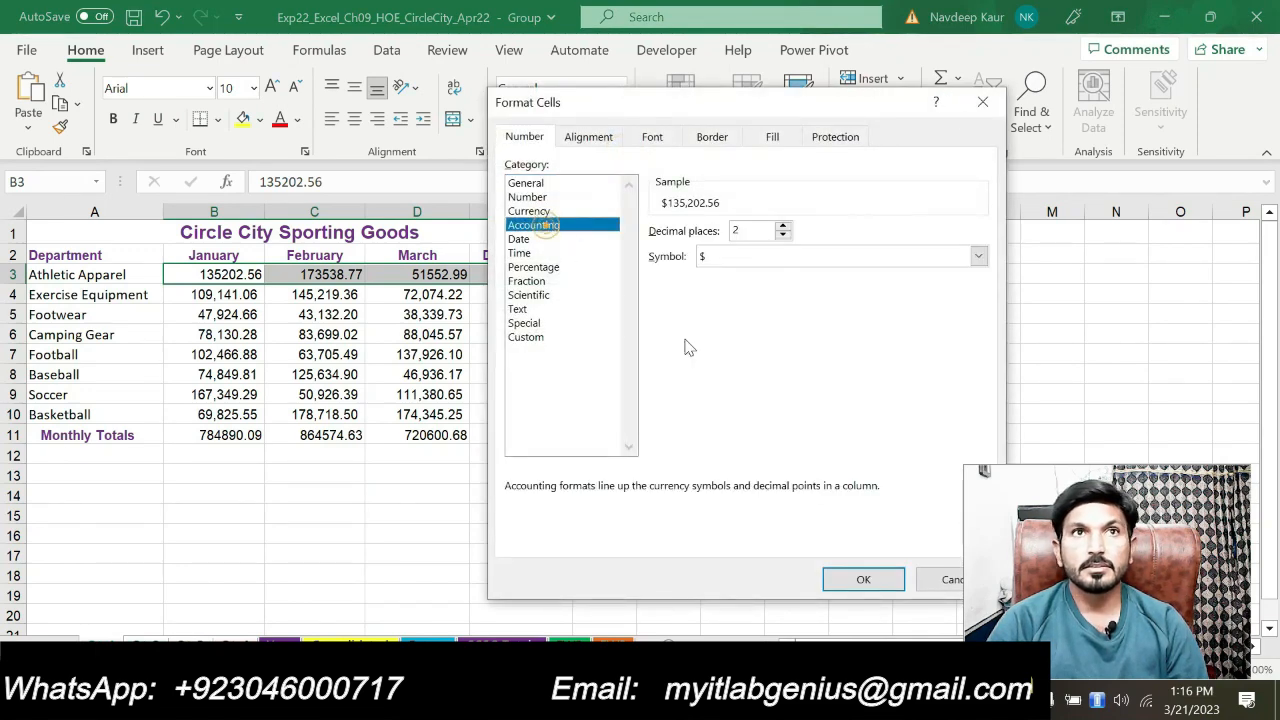
click(831, 576)
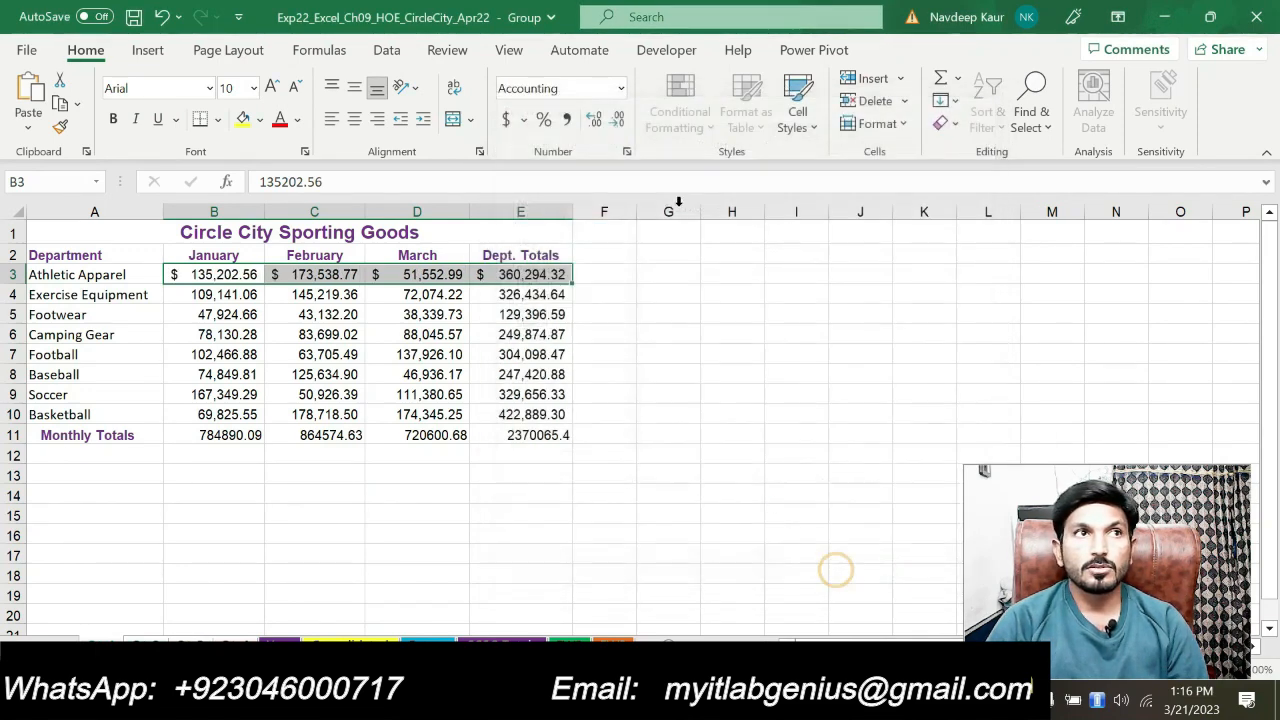
- Switch to the Word instructions and copy the first range reference B11:E11 from step 4
key(alt+Tab)
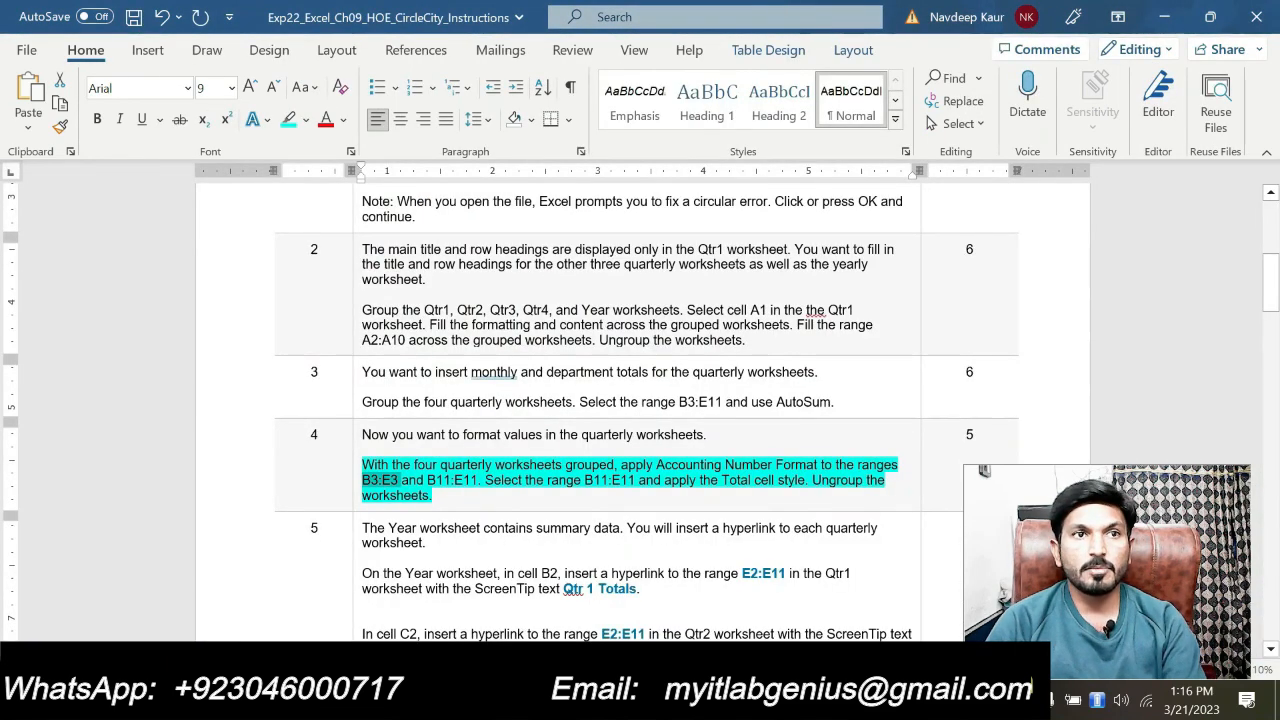
drag(428, 481, 478, 481)
key(ctrl+c)
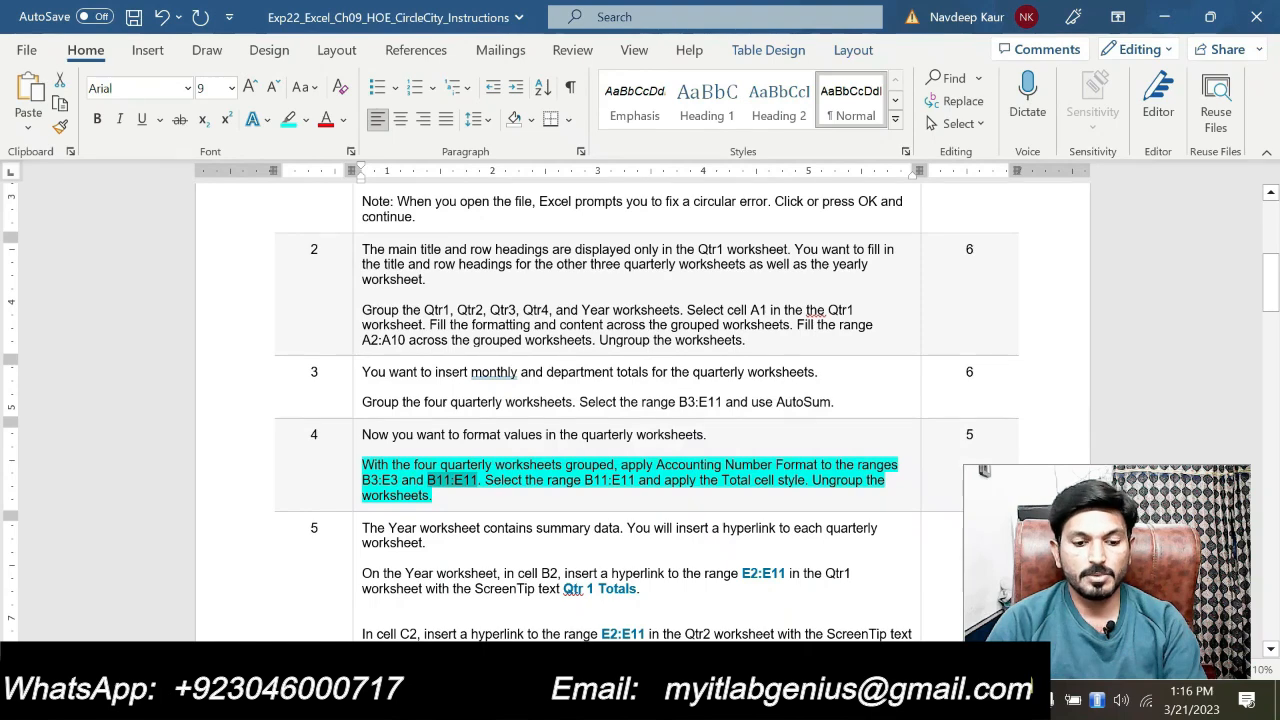
- Switch to the Excel workbook and apply the Accounting number format to B11:E11 on the grouped quarterly worksheets
key(alt+Tab)
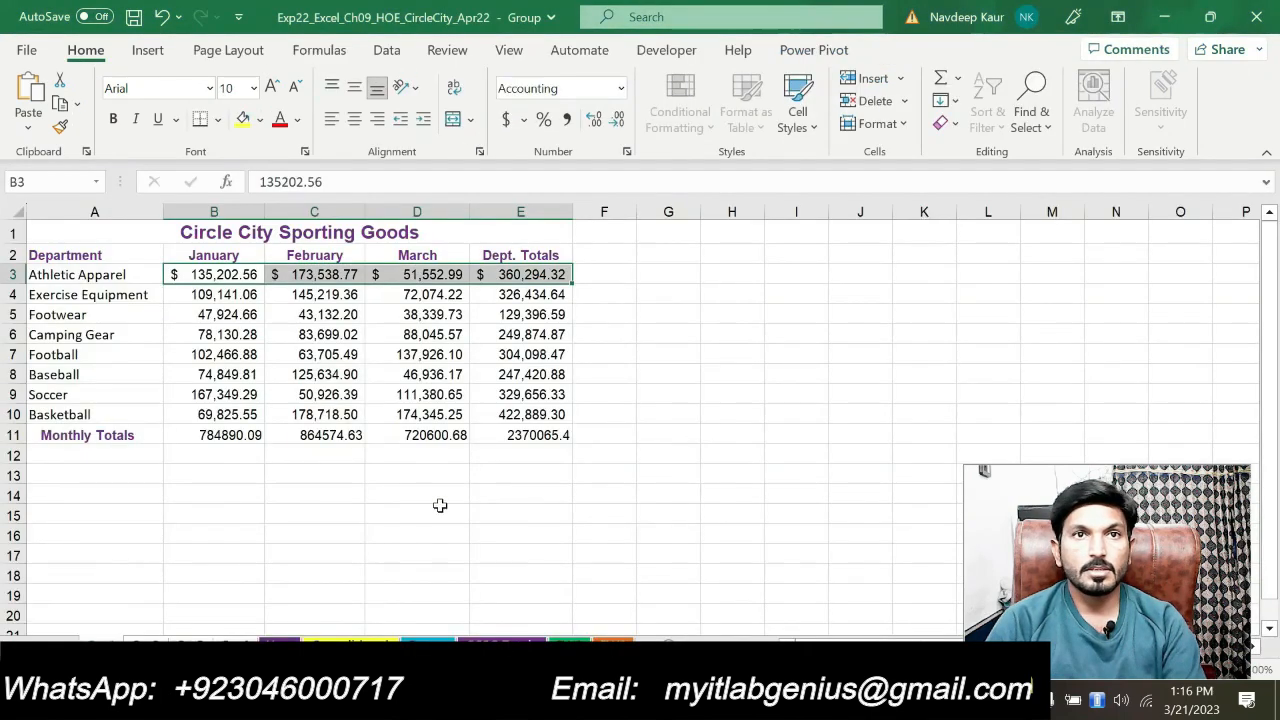
click(40, 182)
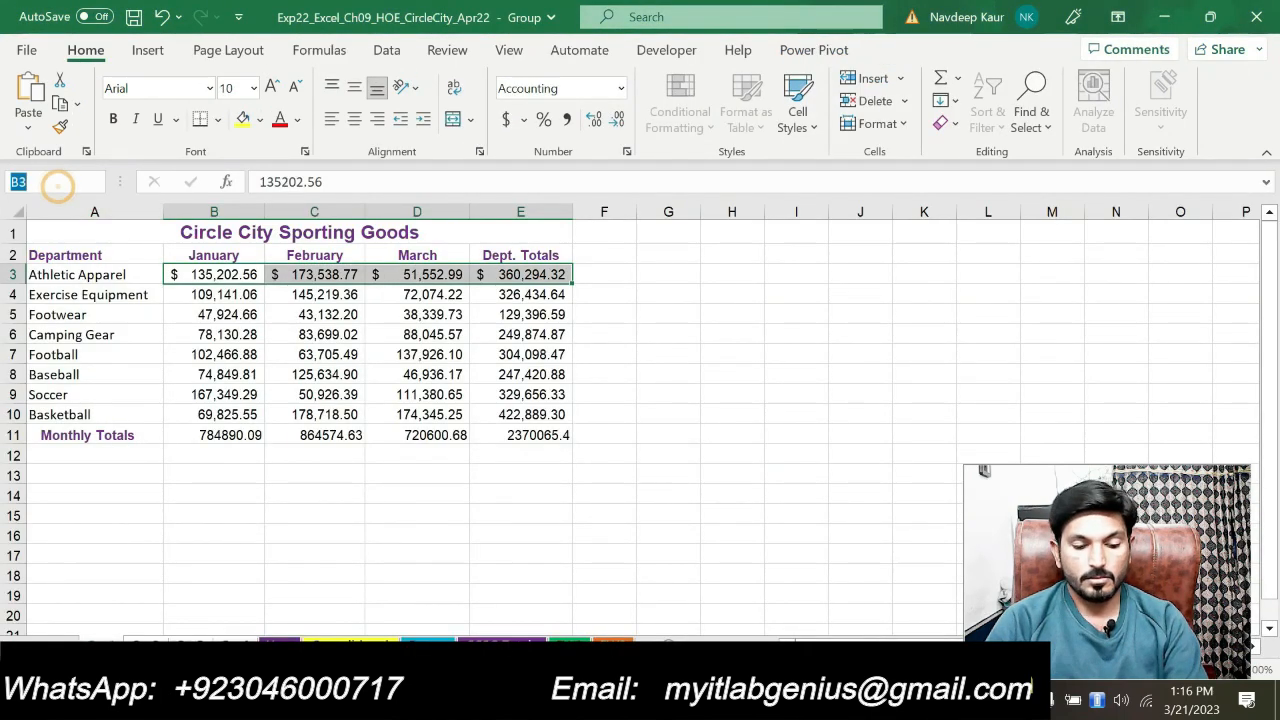
key(ctrl+v)
key(BackSpace)
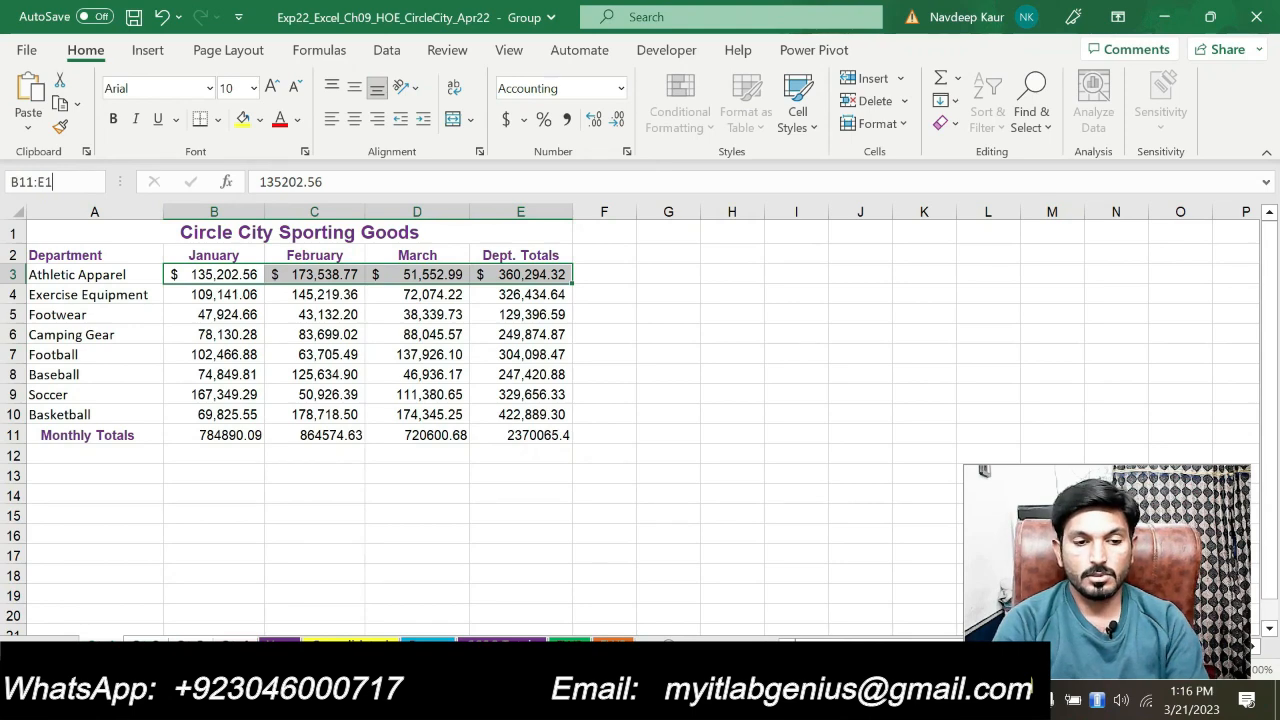
text(1)
key(Return)
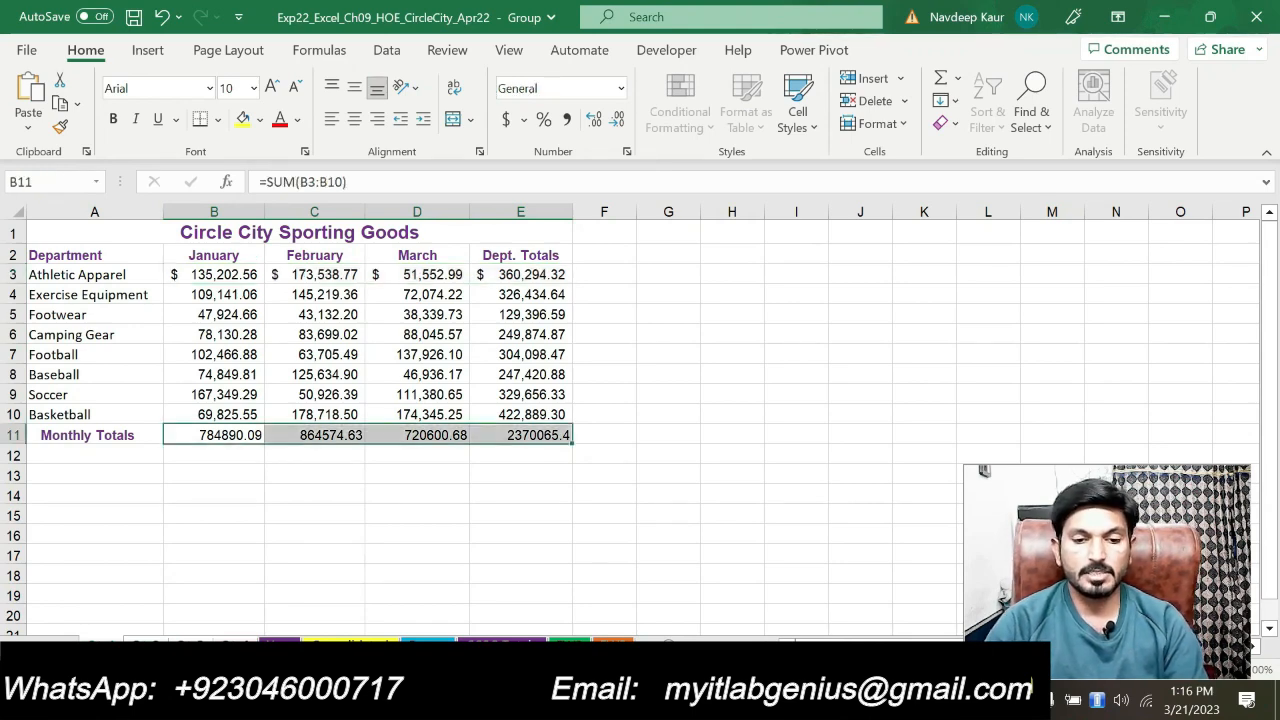
click(626, 152)
click(540, 226)
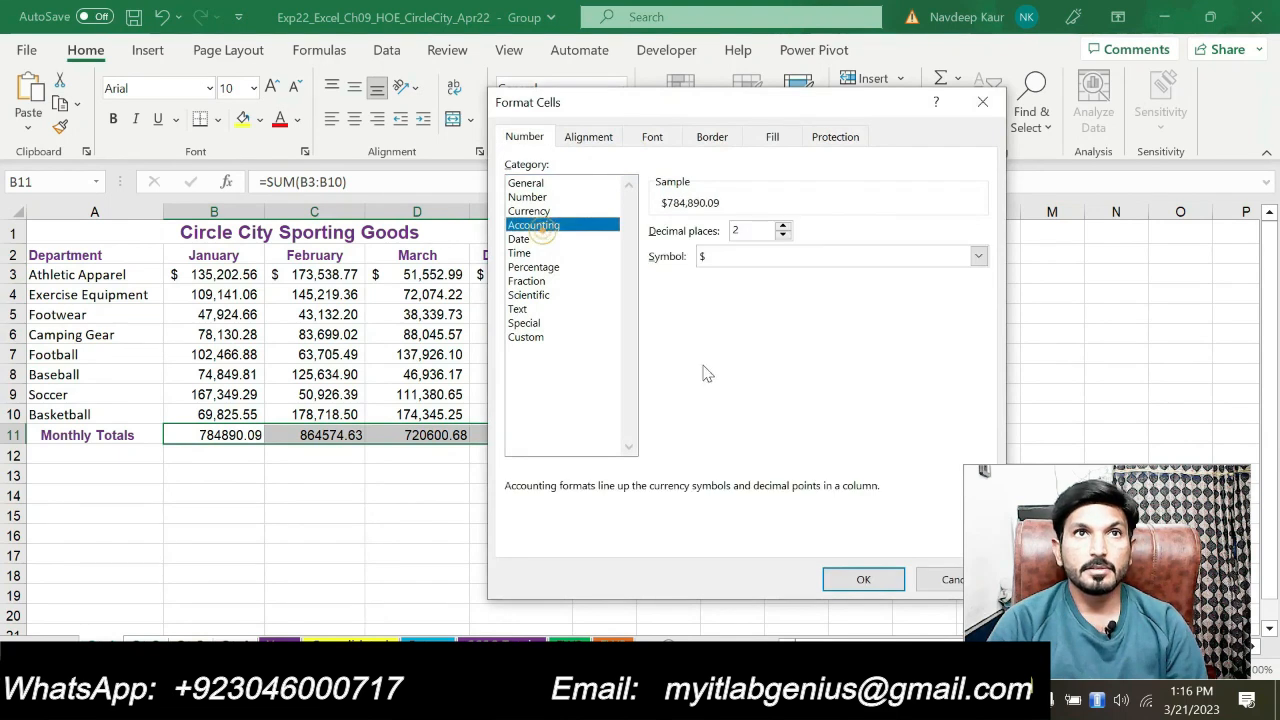
click(863, 580)
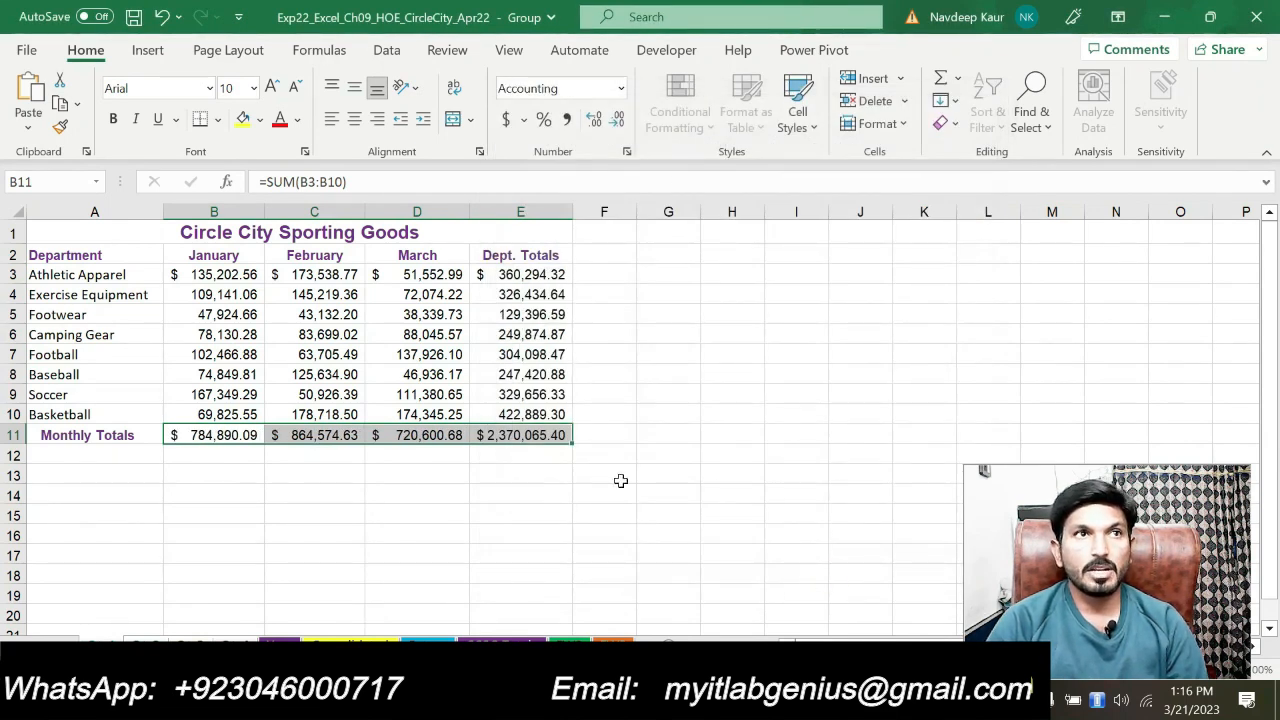
- Consult step 4 in Word, then in Excel apply the Total cell style to B11:E11 and check it on all four quarterly worksheets
key(alt+Tab)
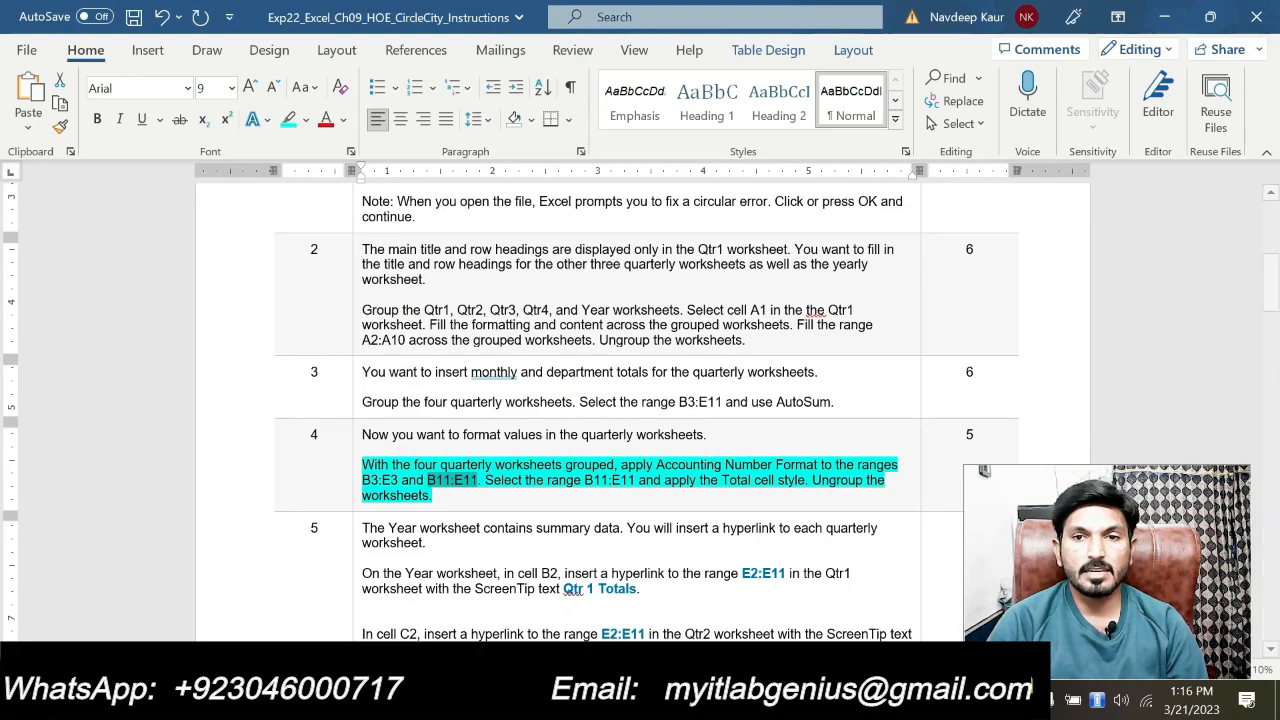
click(778, 700)
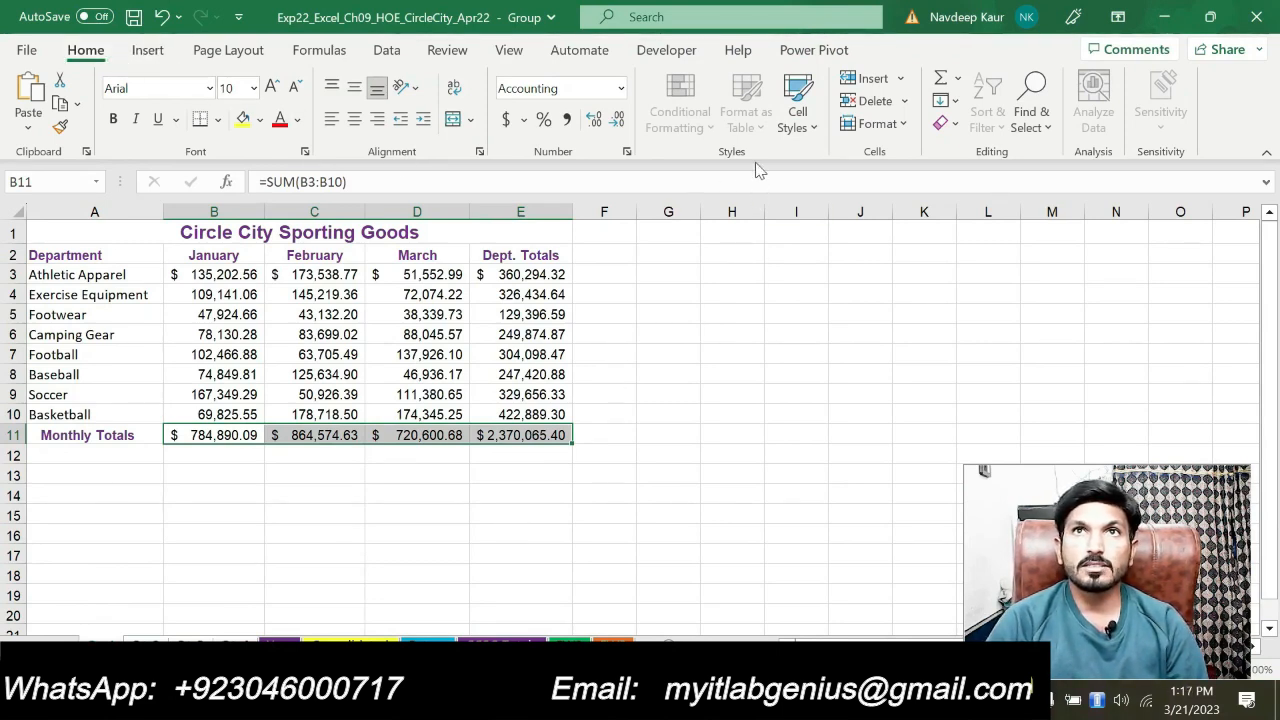
click(815, 127)
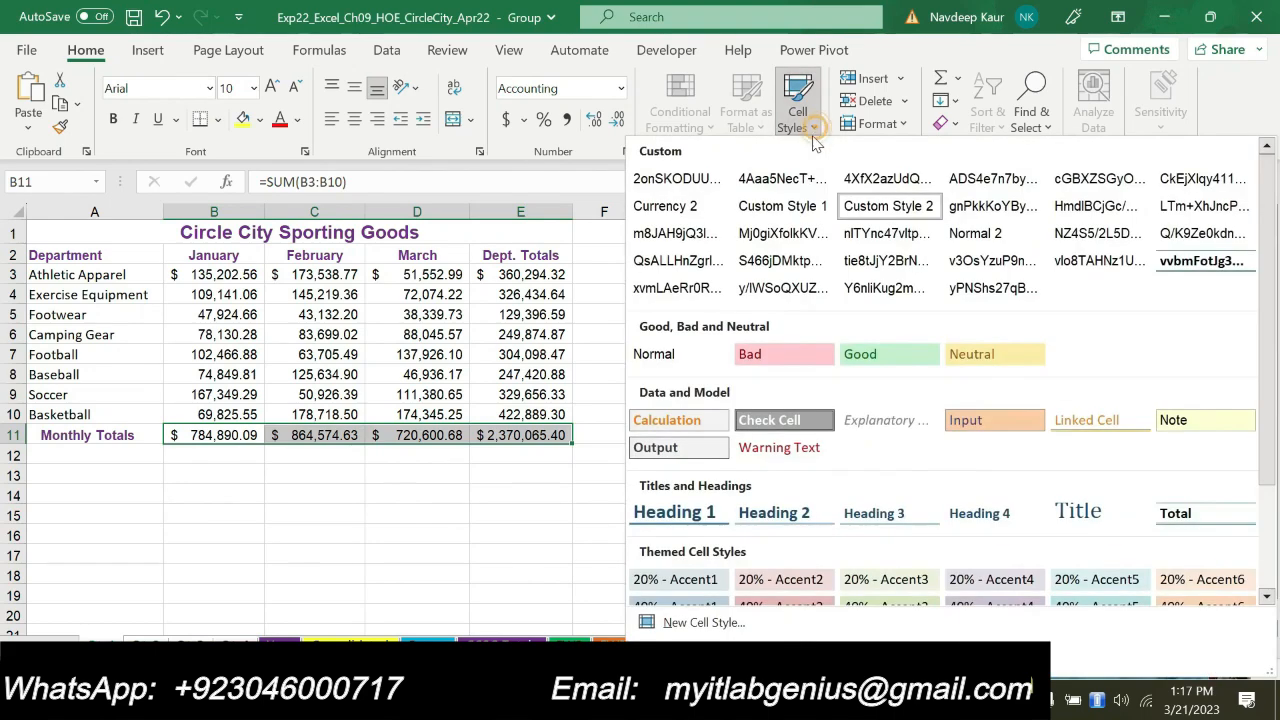
click(1190, 515)
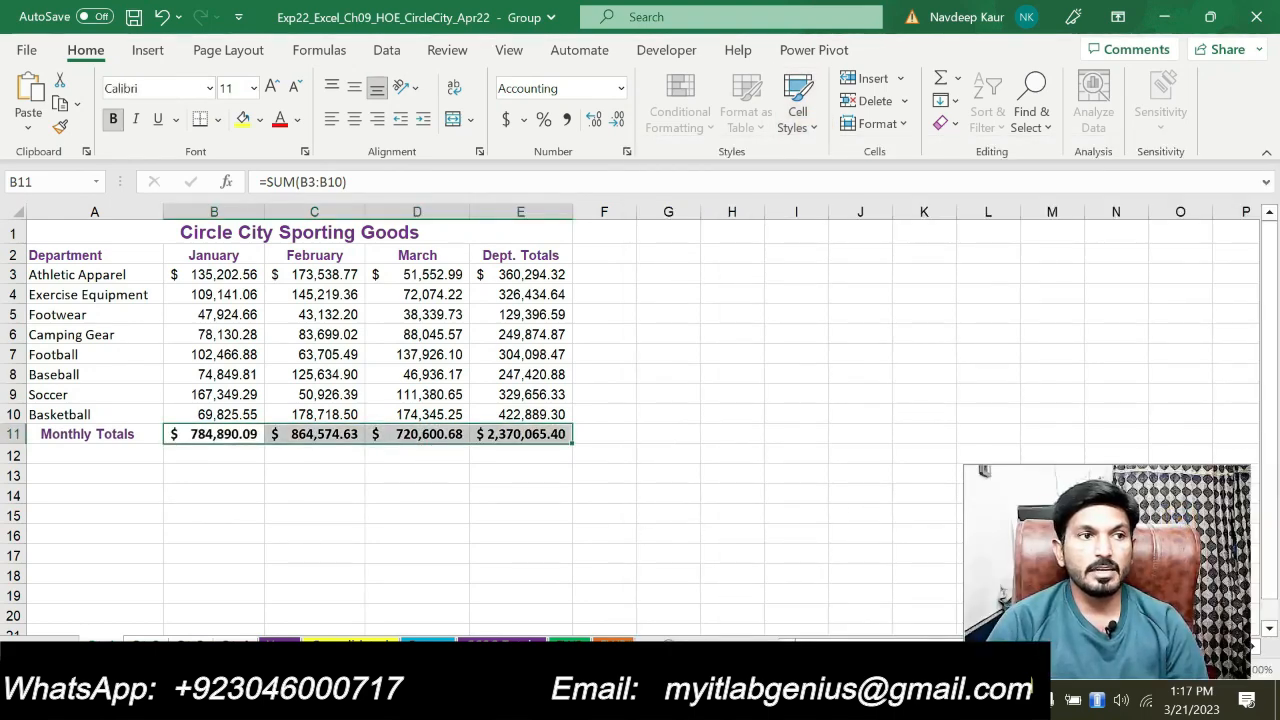
click(143, 642)
click(187, 642)
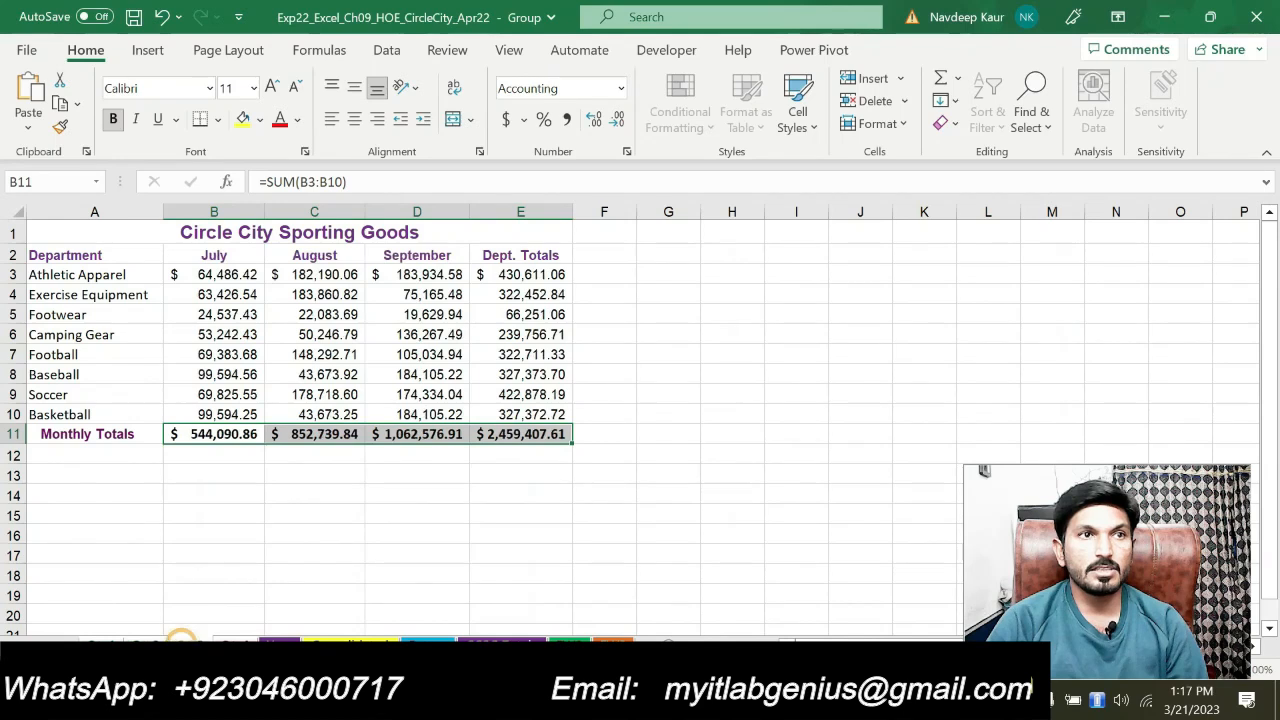
click(235, 642)
click(110, 642)
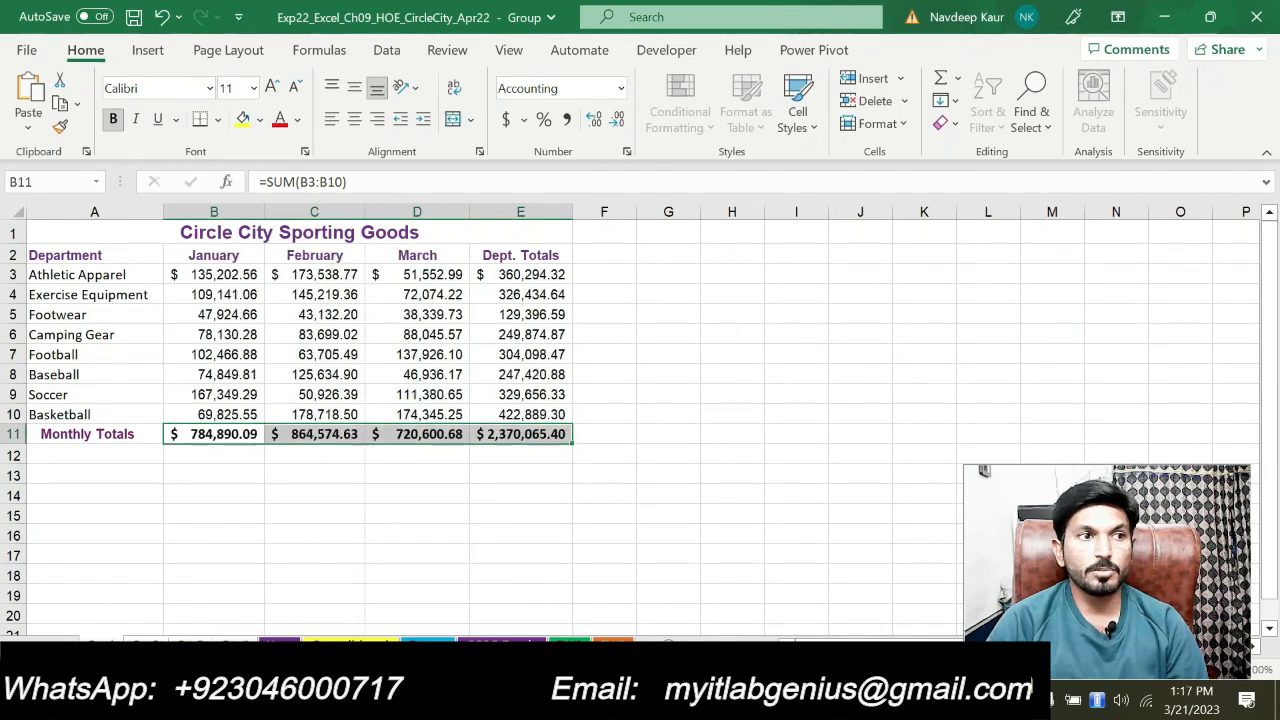
- Ungroup the quarterly worksheets and save the workbook
right_click(137, 641)
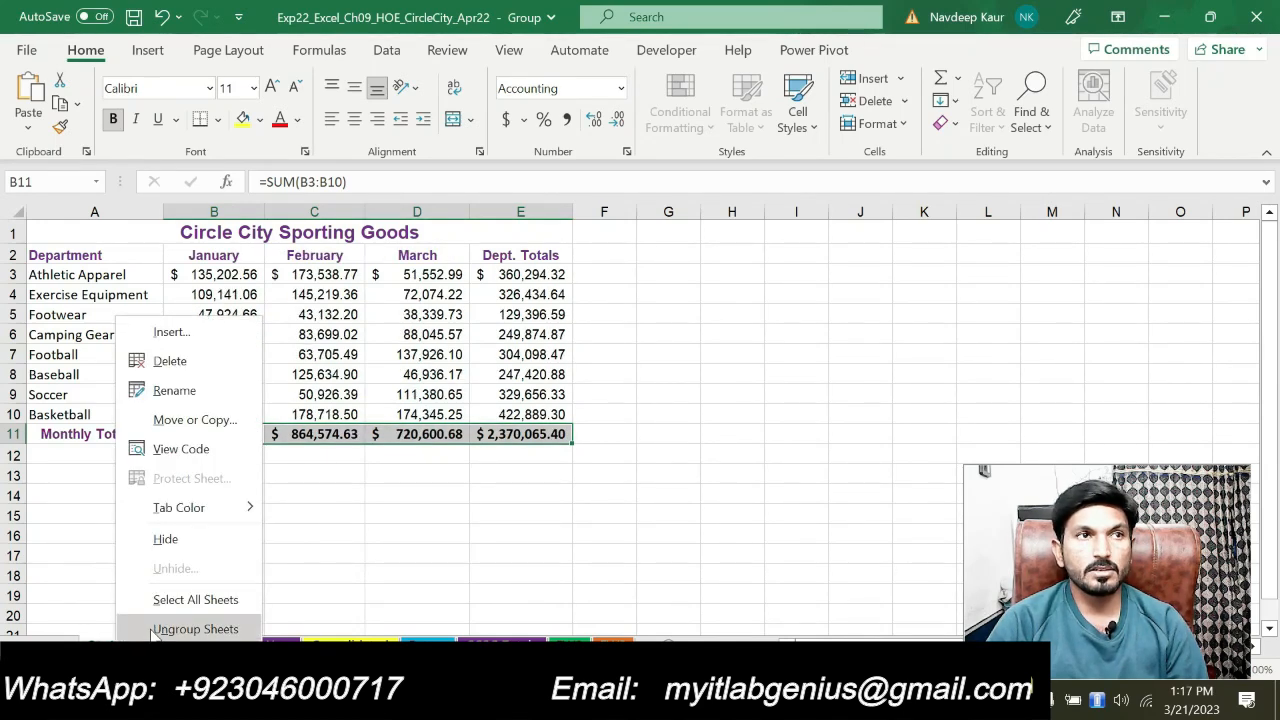
click(152, 630)
click(418, 535)
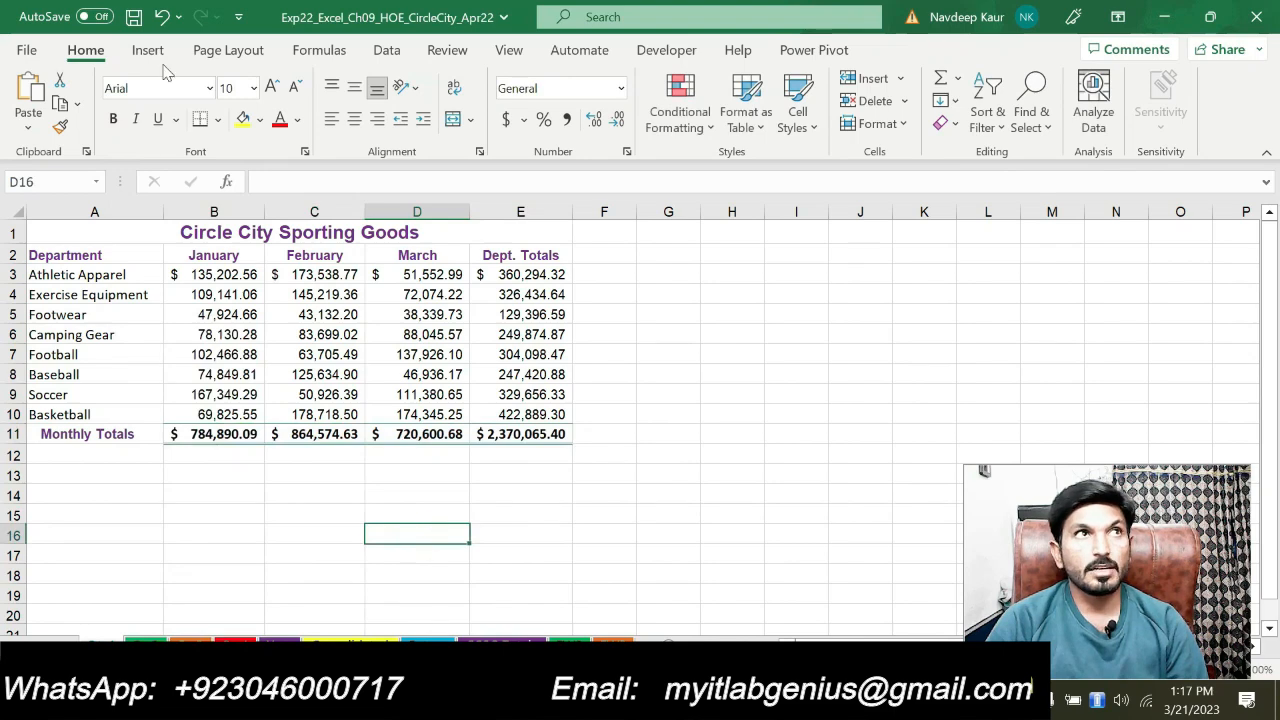
click(133, 17)
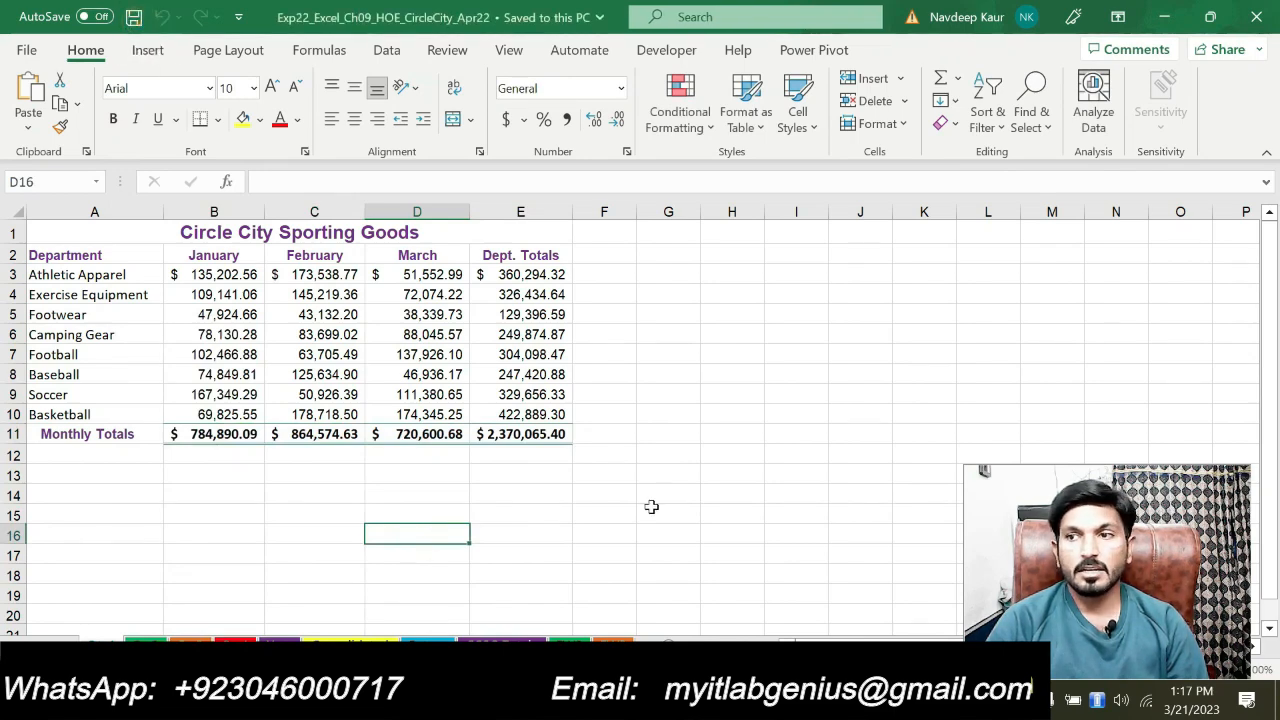
- Switch to the Word instructions, remove the highlighting from step 4, and highlight the cell B2 hyperlink instruction of step 5 in turquoise
key(alt+Tab)
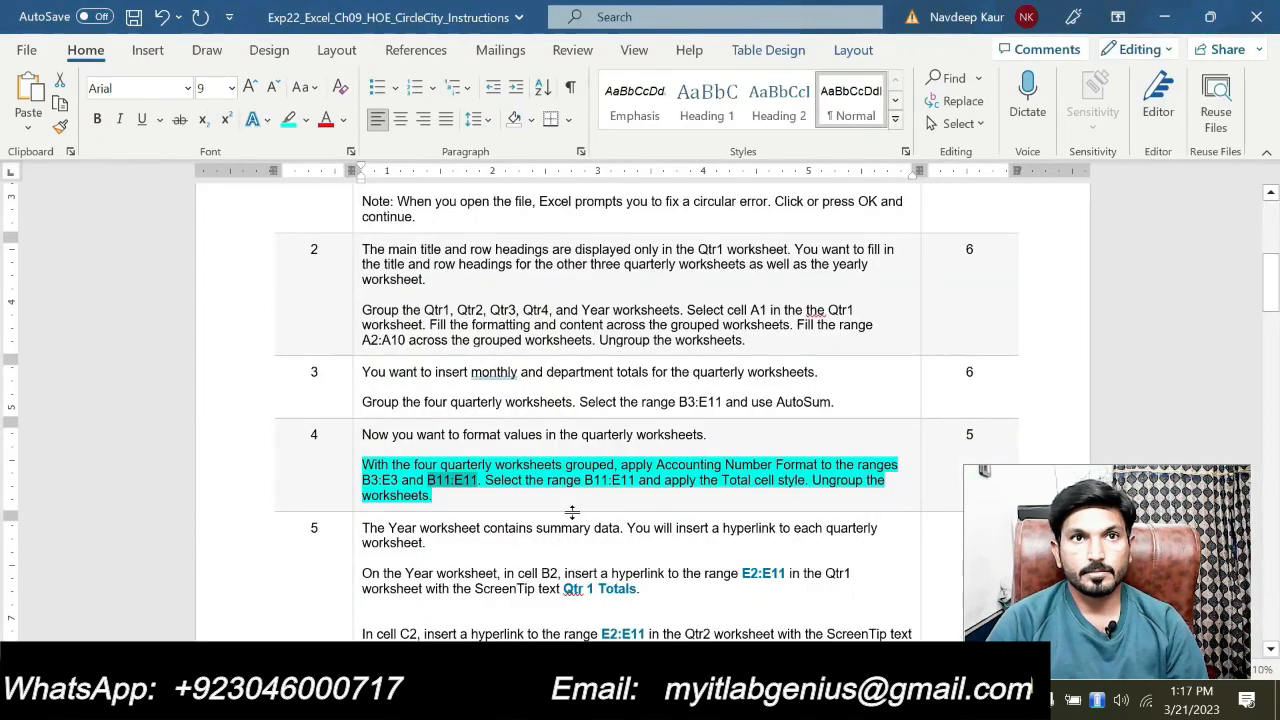
triple_click(457, 490)
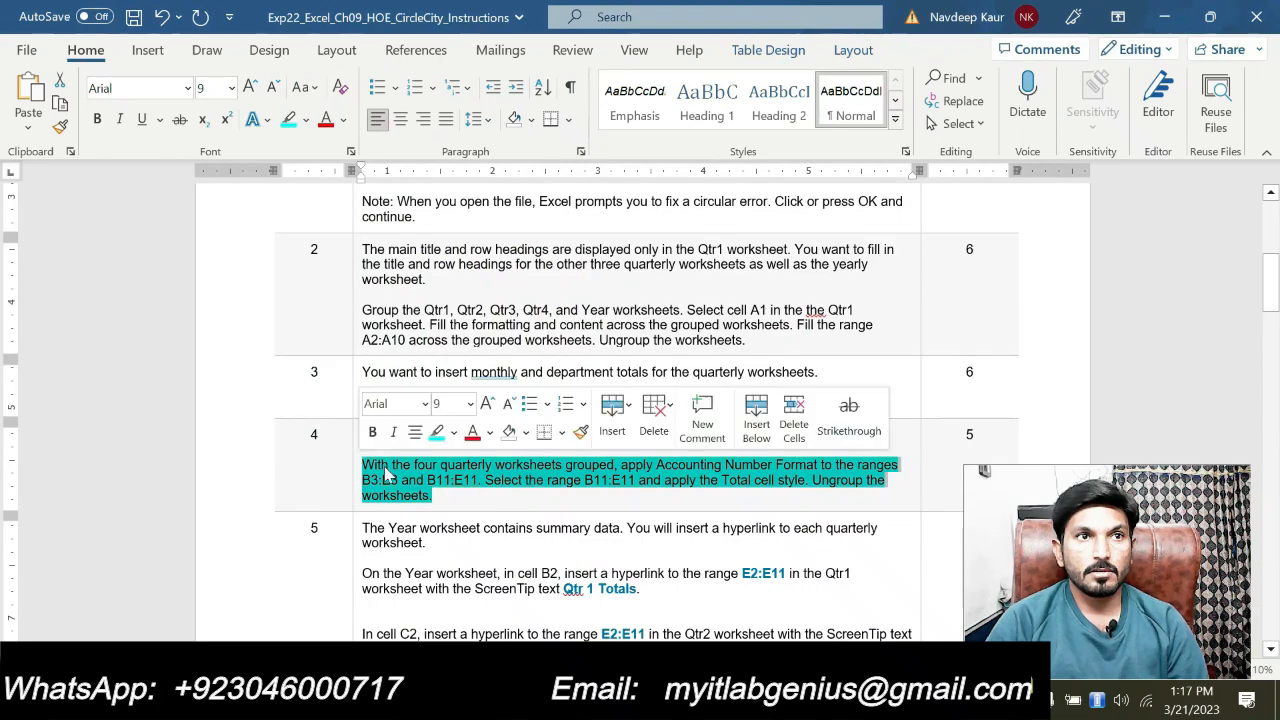
click(437, 432)
scroll(640, 420, down, 4)
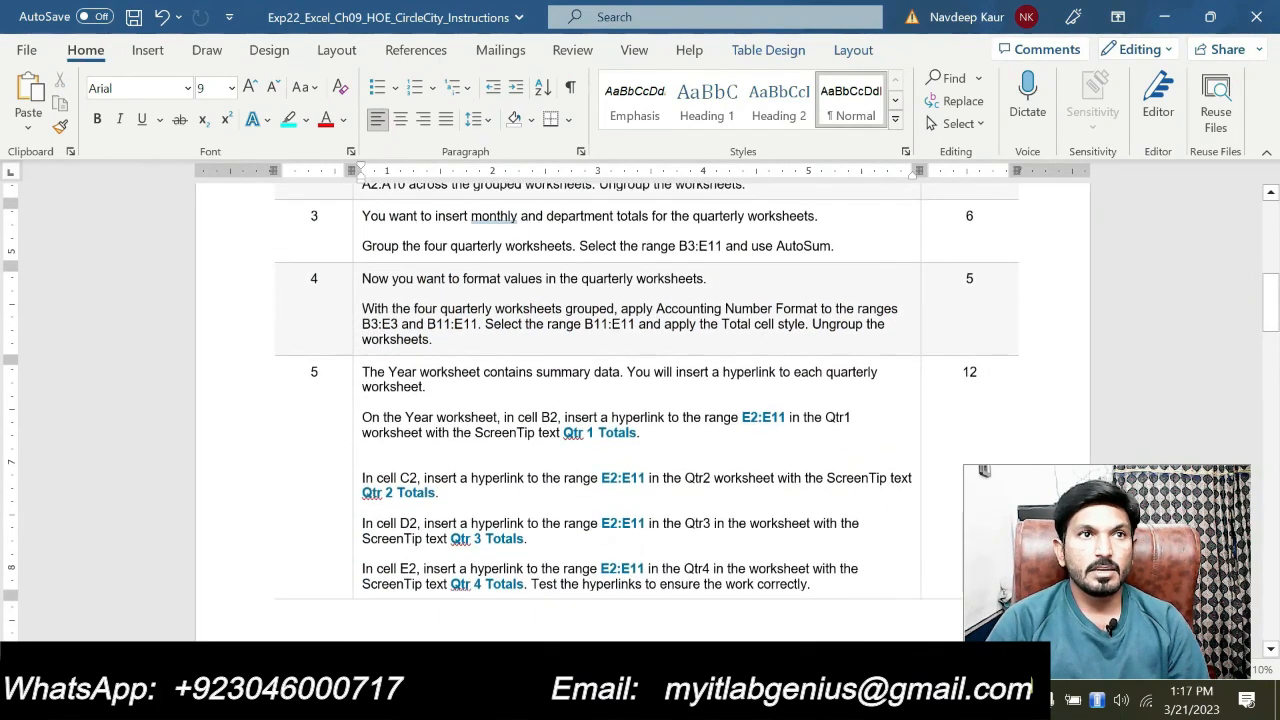
drag(356, 417, 645, 433)
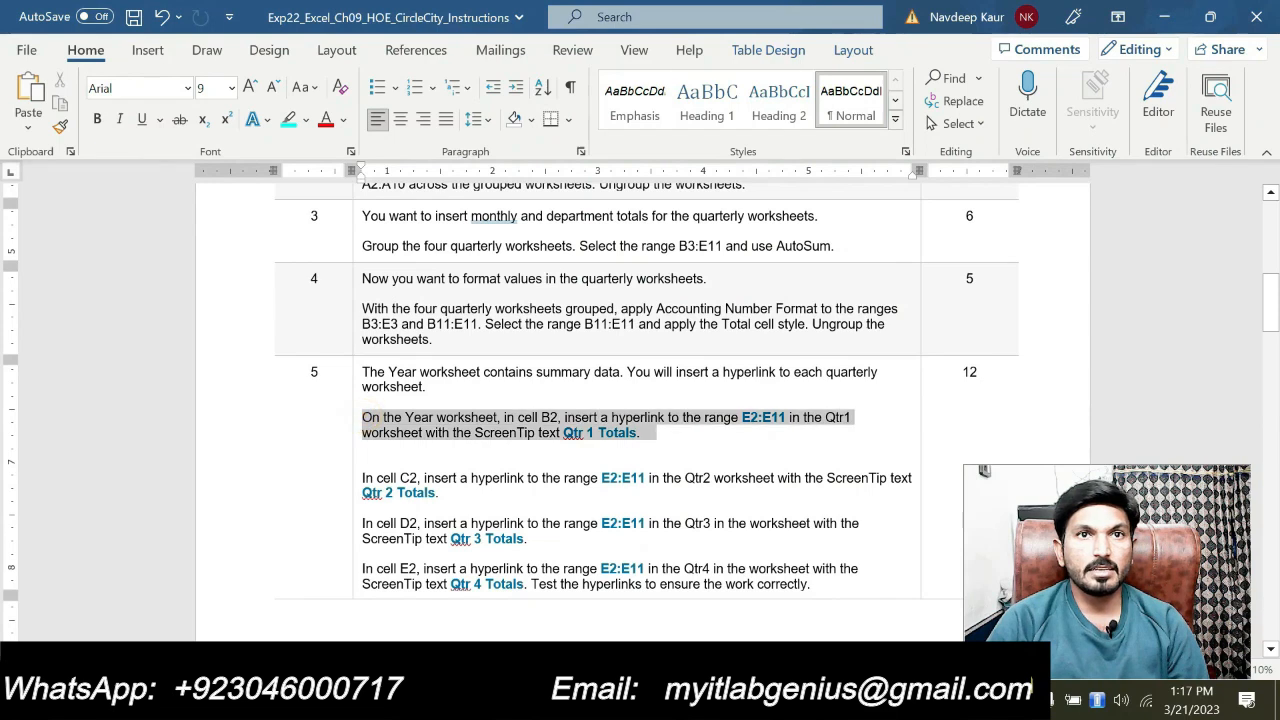
click(739, 401)
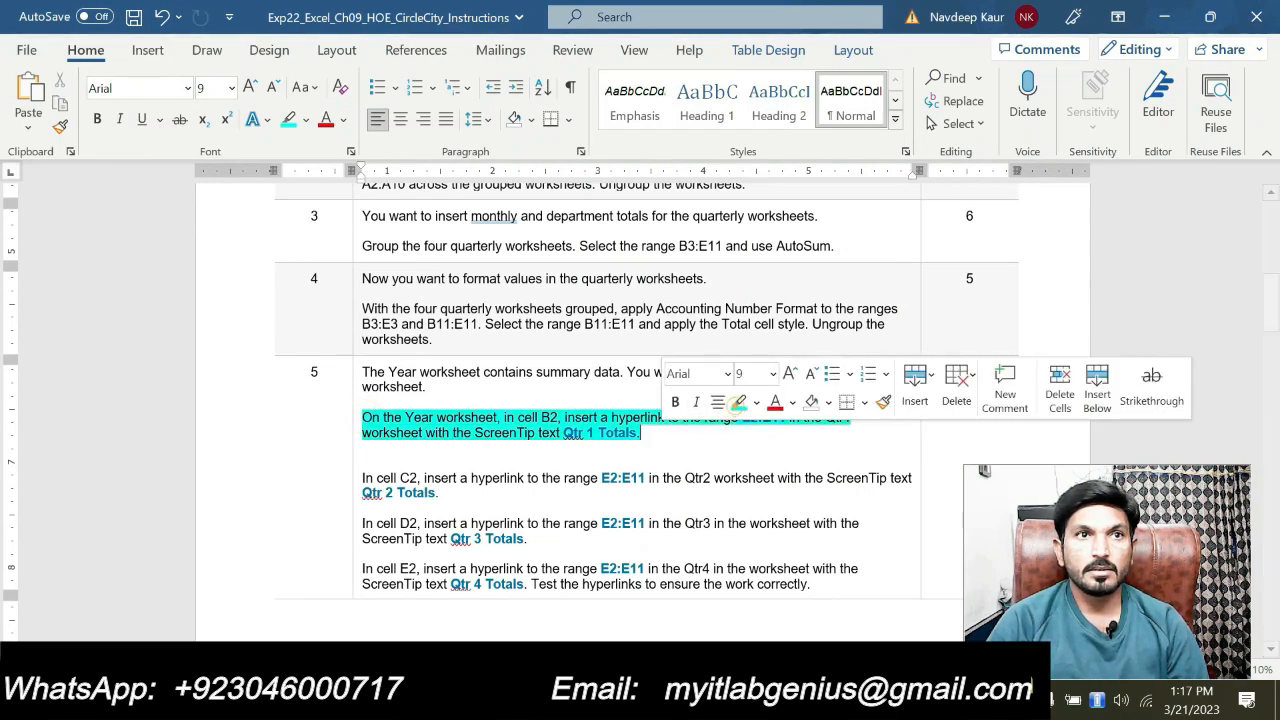
- Highlight step 5's cell C2 hyperlink instruction in bright green and its cell D2 instruction in yellow
triple_click(457, 494)
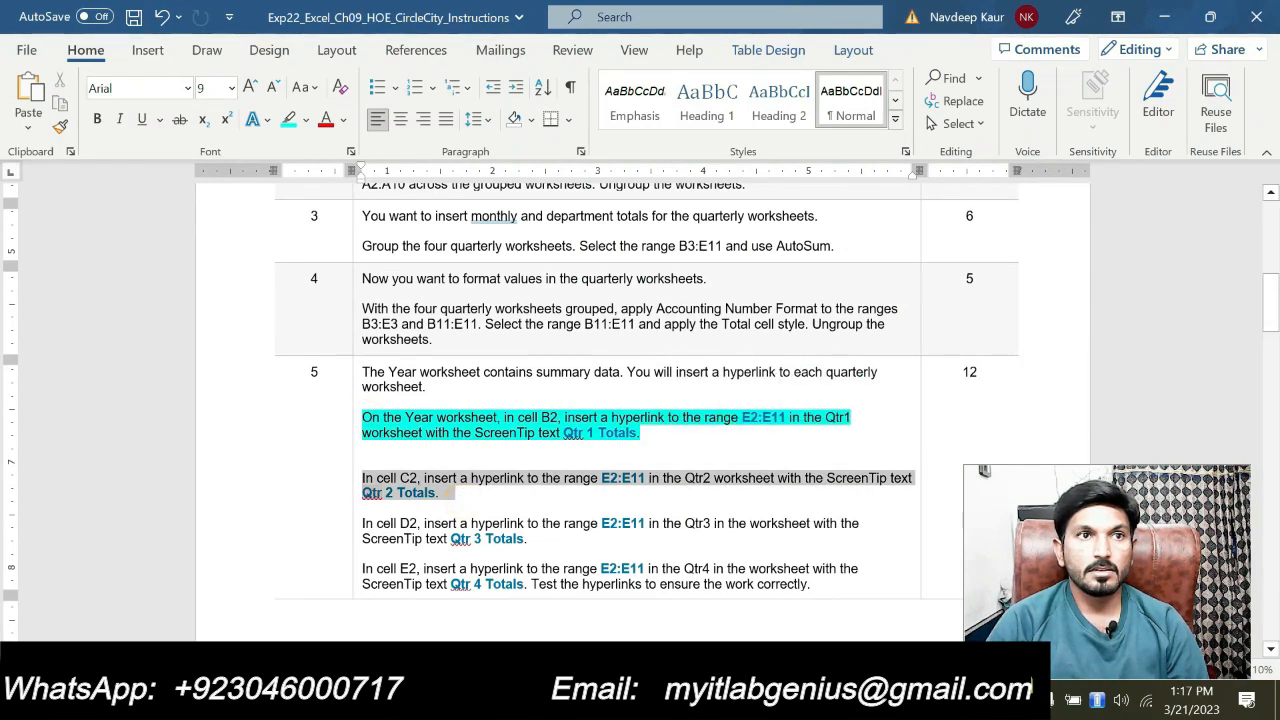
click(458, 448)
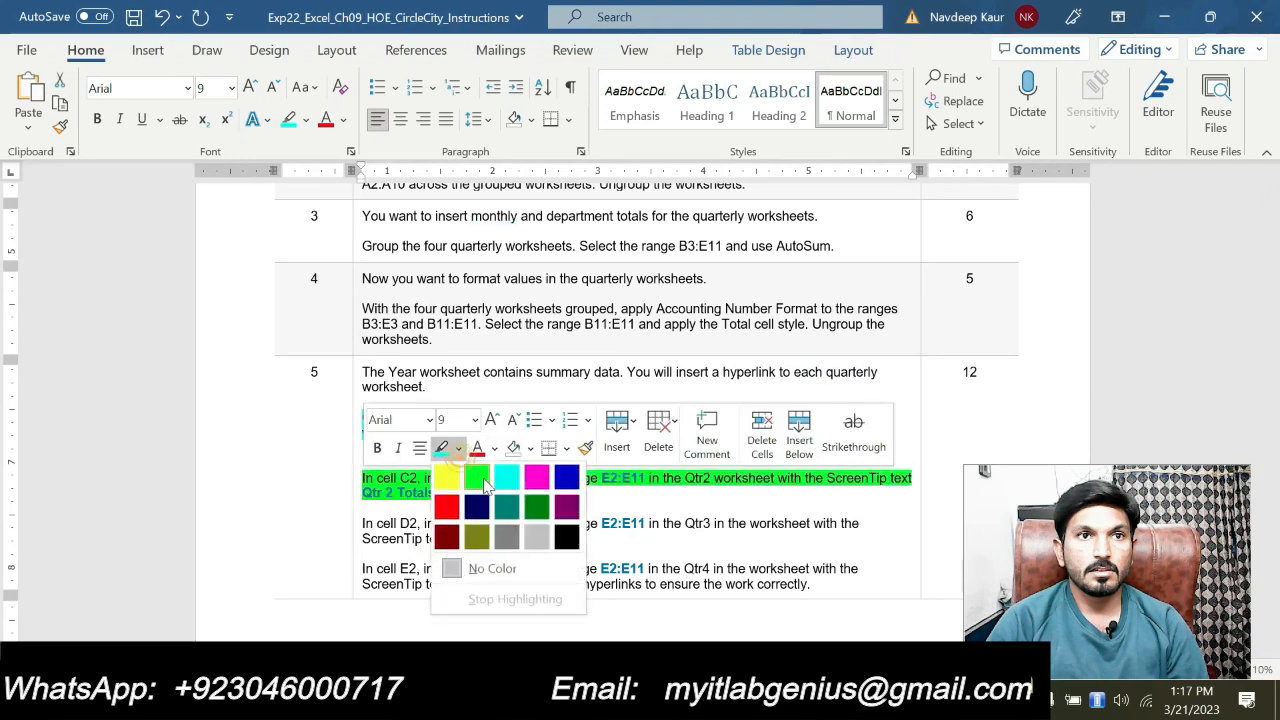
click(476, 478)
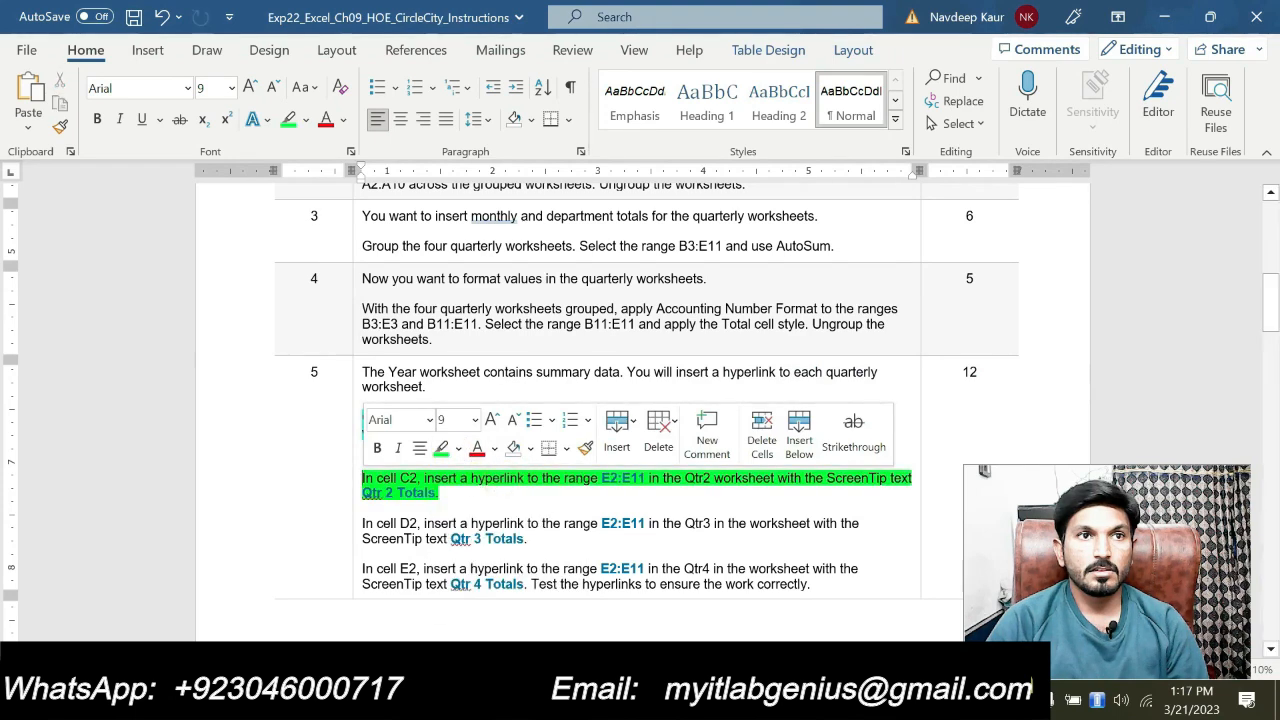
drag(451, 538, 530, 540)
triple_click(530, 540)
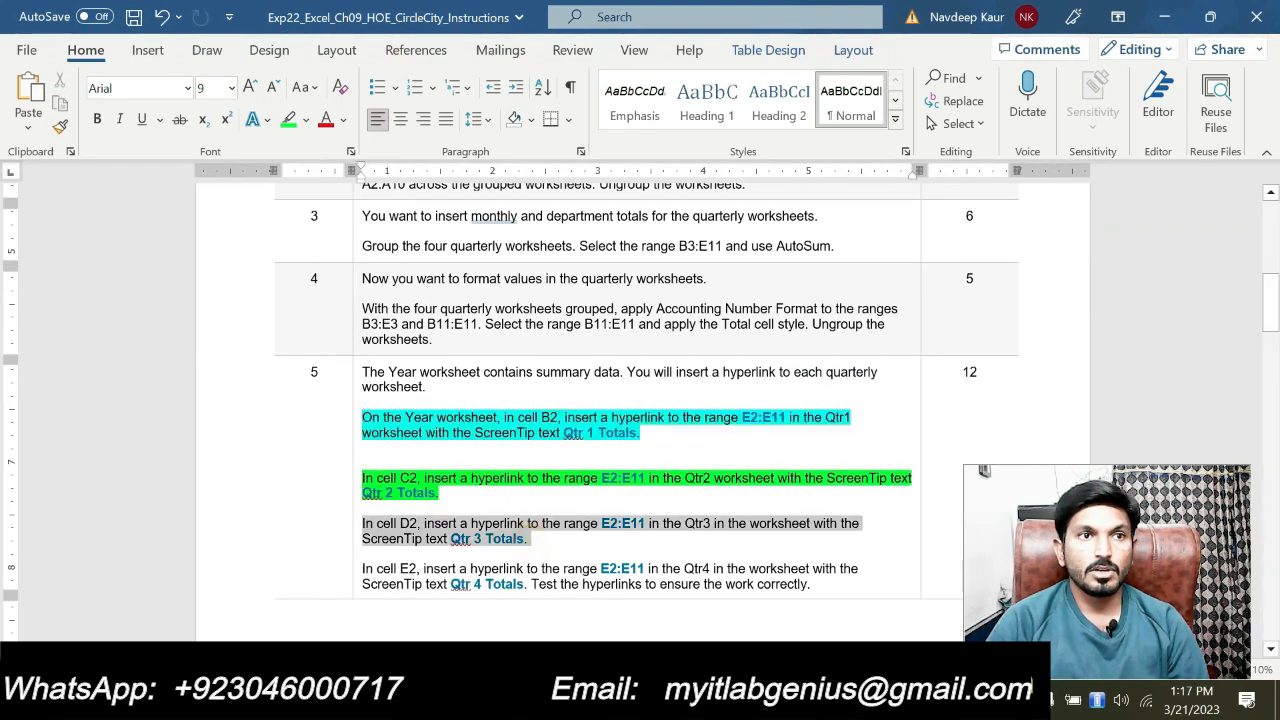
click(466, 492)
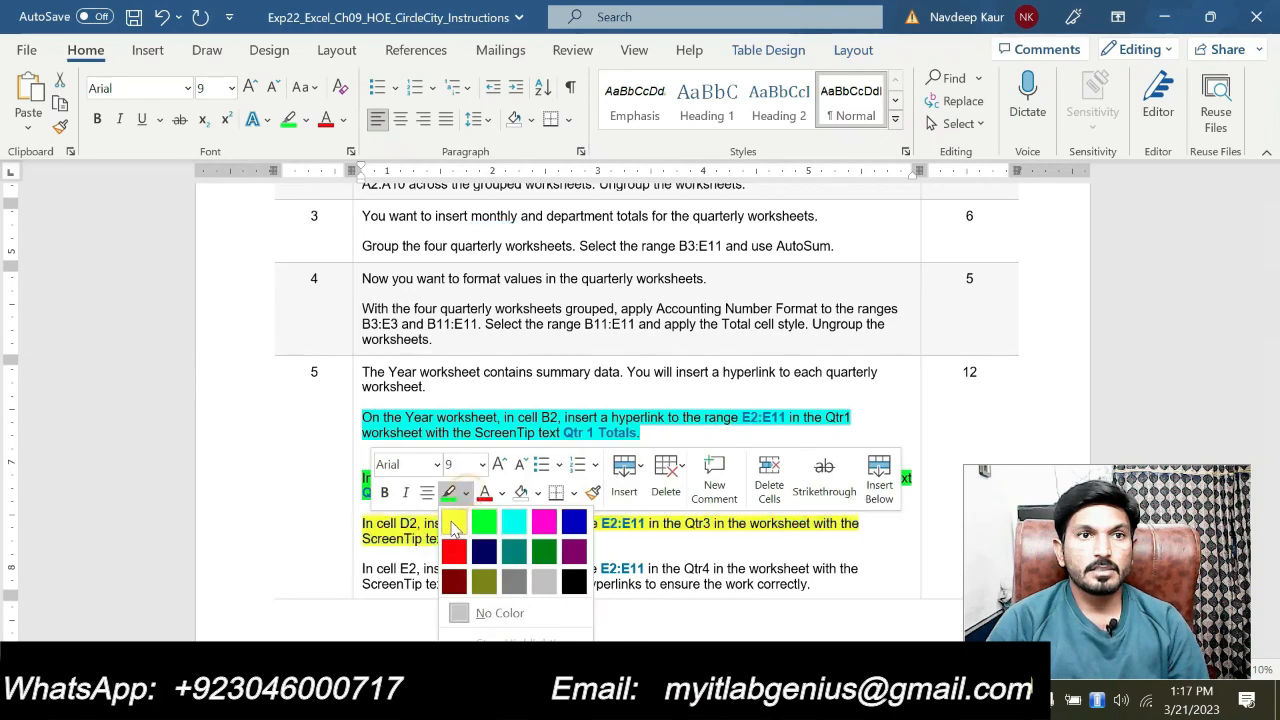
click(452, 522)
- Highlight step 5's cell E2 hyperlink instruction in pink
click(812, 584)
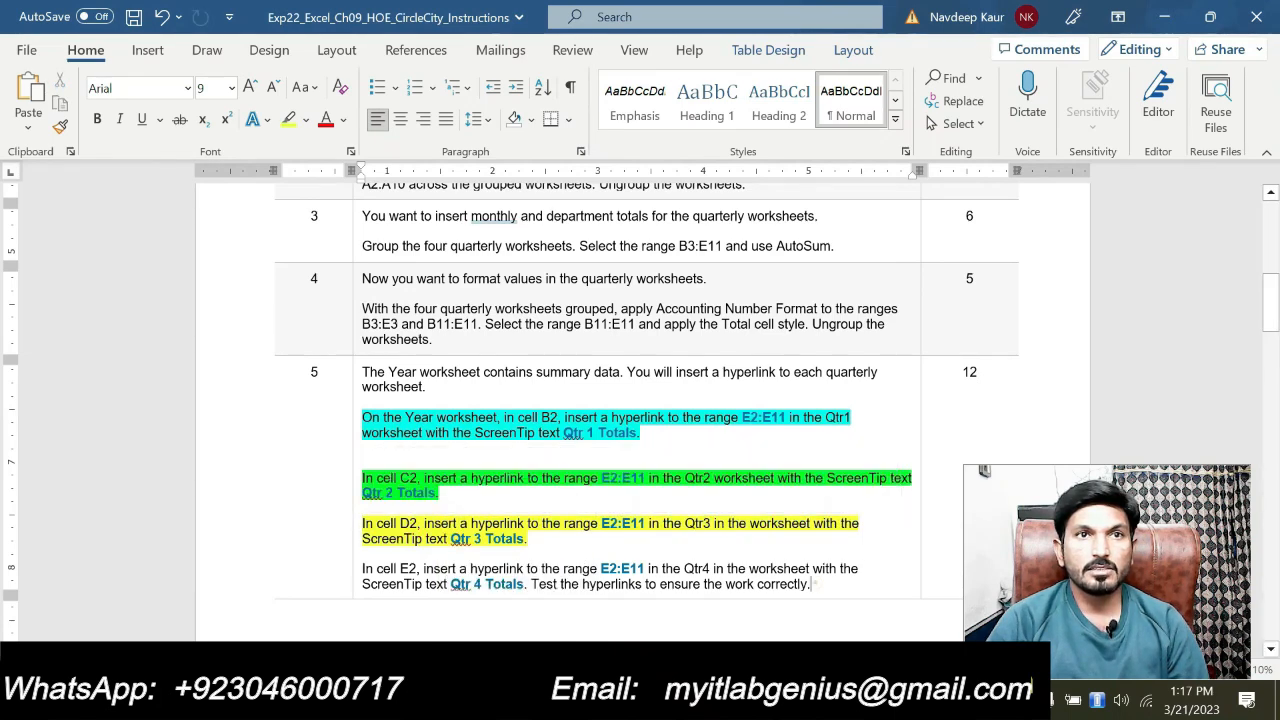
triple_click(810, 578)
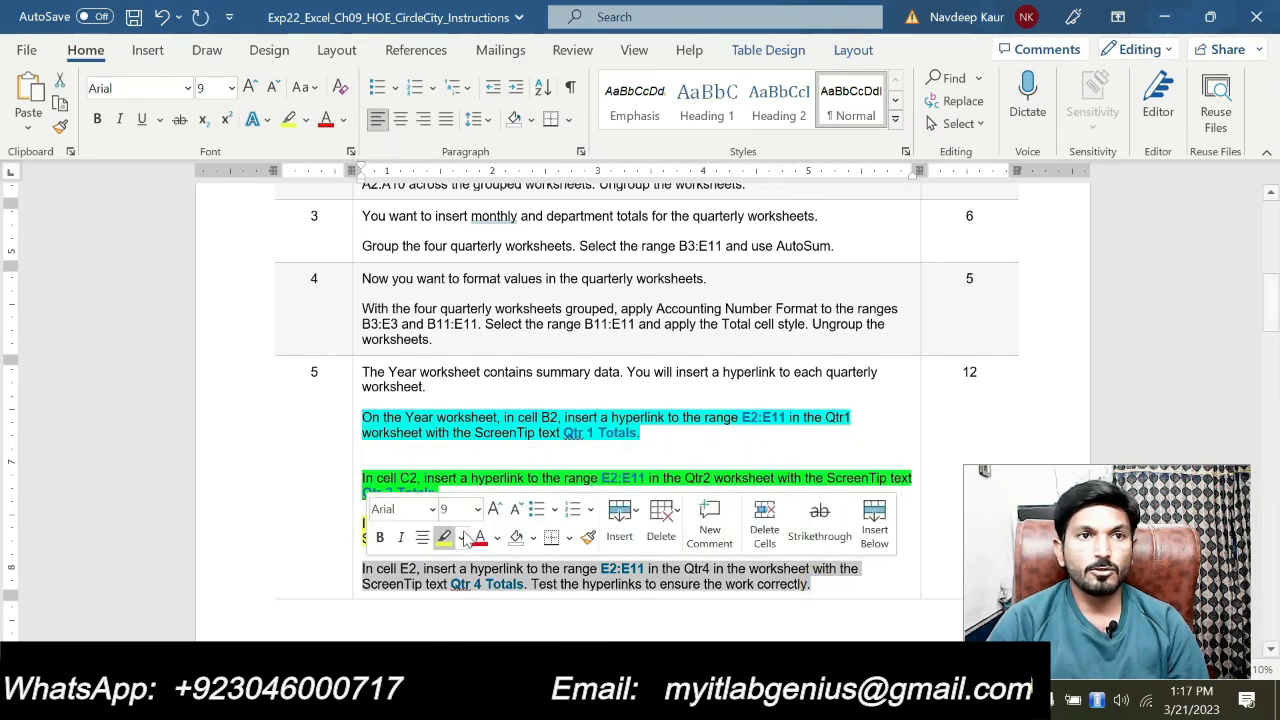
click(462, 538)
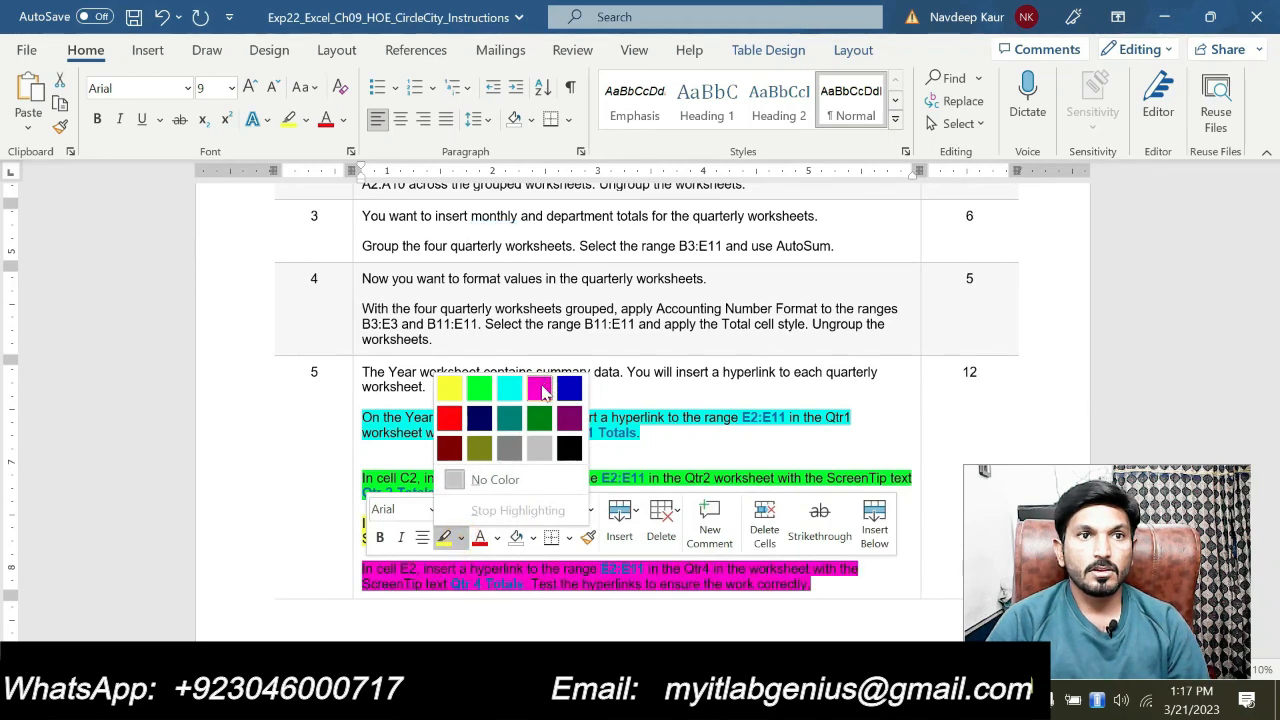
click(540, 389)
click(585, 457)
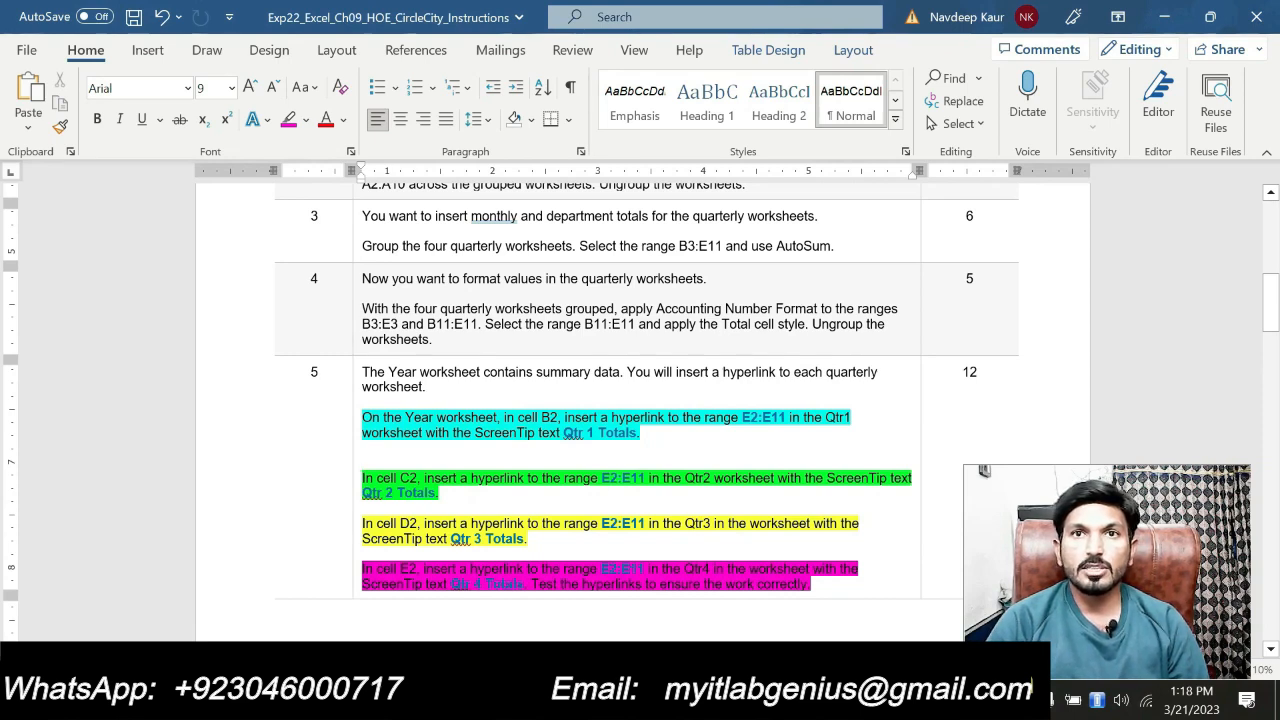
- Consult the cell B2 instruction of step 5, then switch to Excel and select cell B2 on the Year worksheet
drag(742, 417, 787, 418)
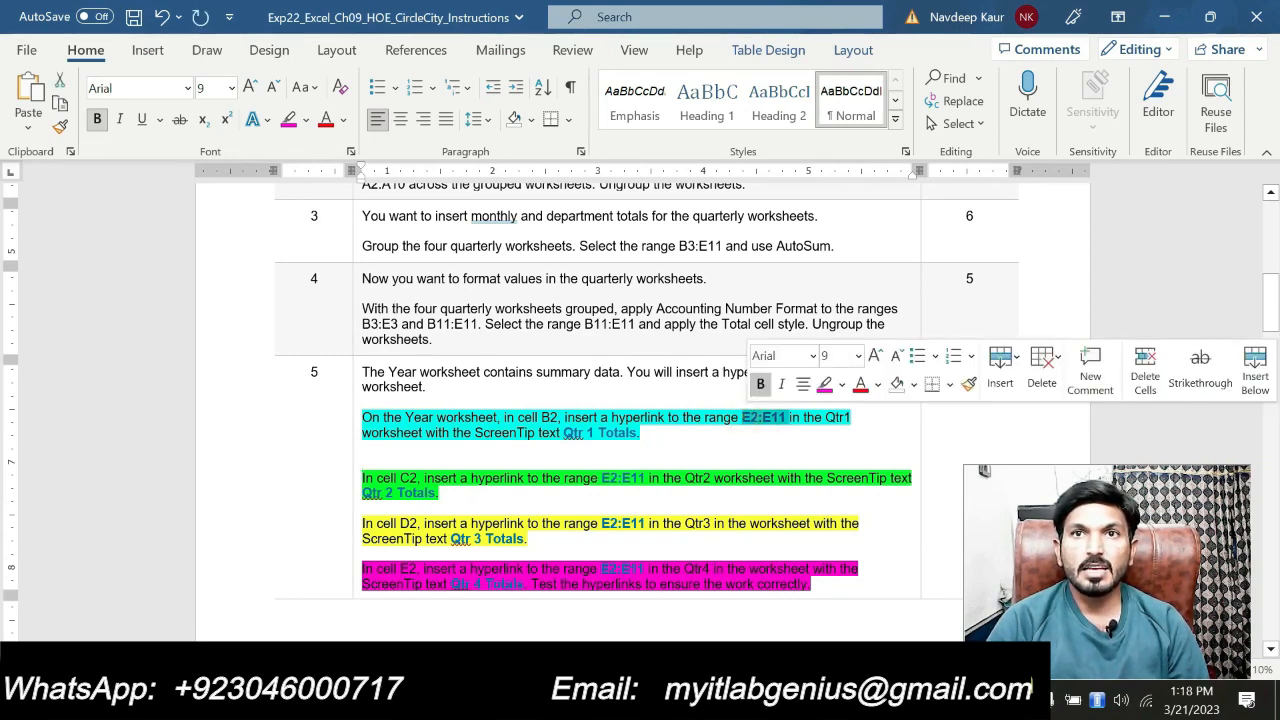
click(817, 430)
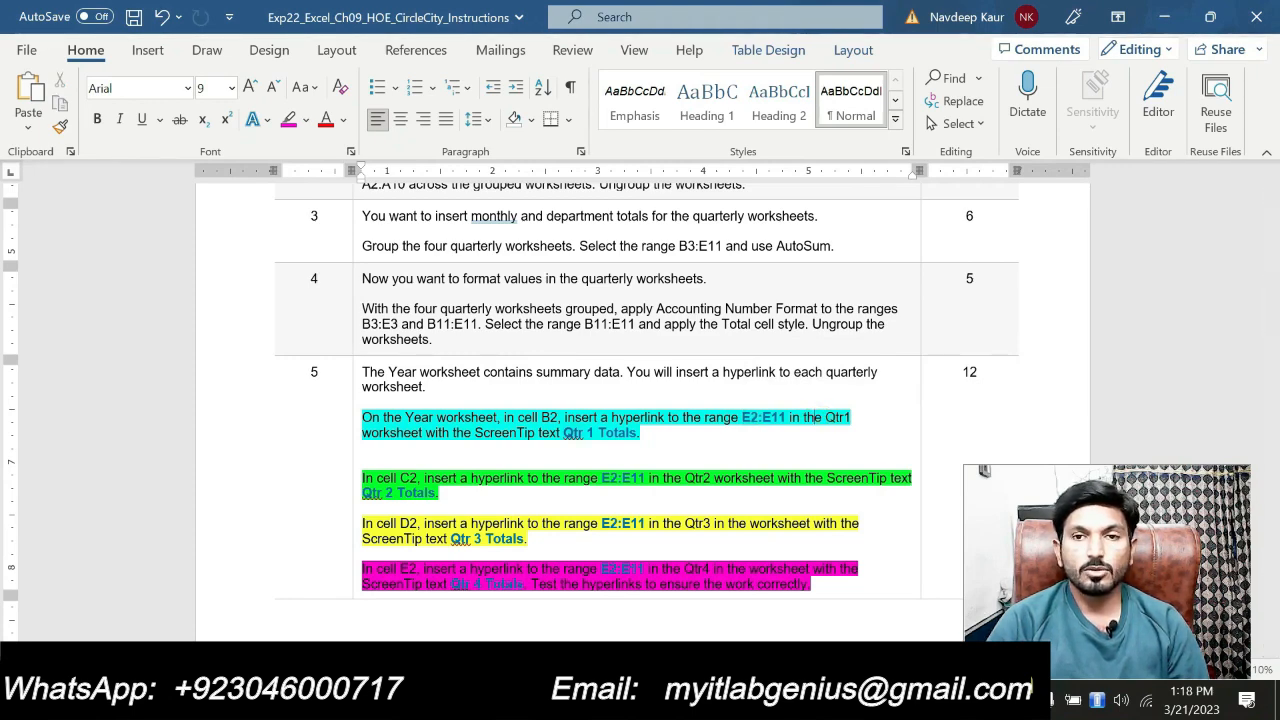
key(alt+Tab)
click(281, 641)
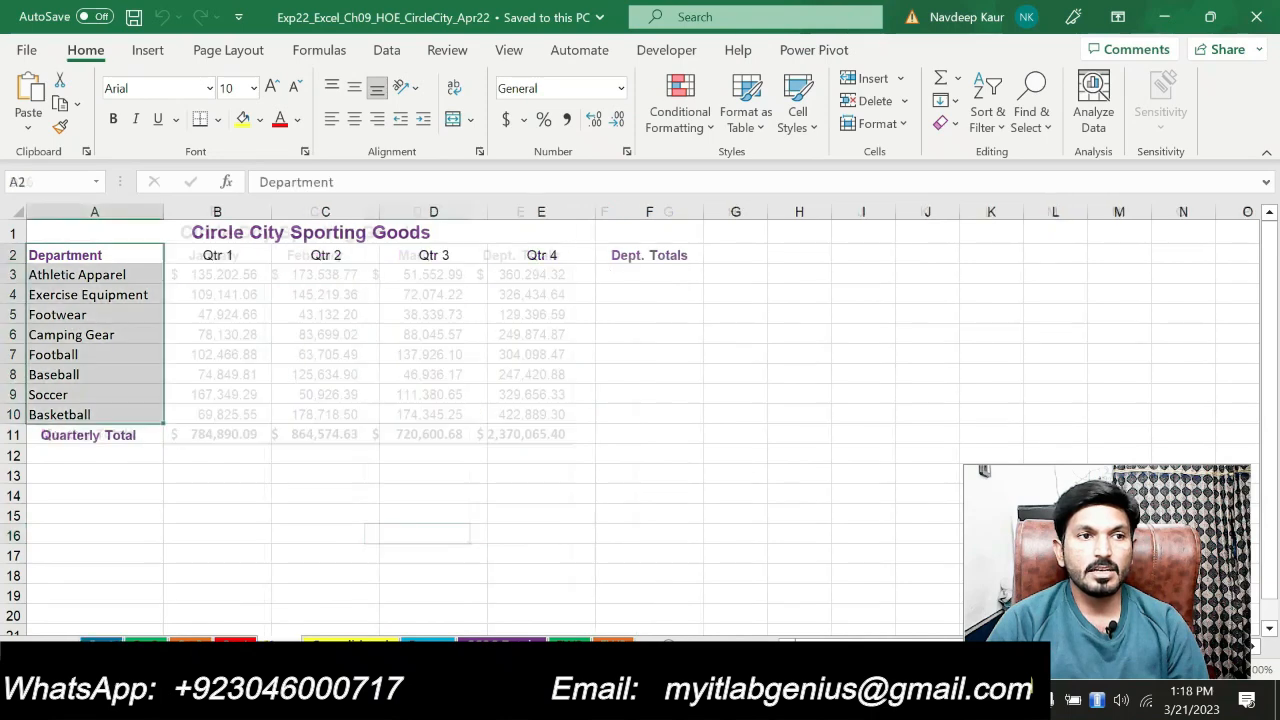
key(alt+Tab)
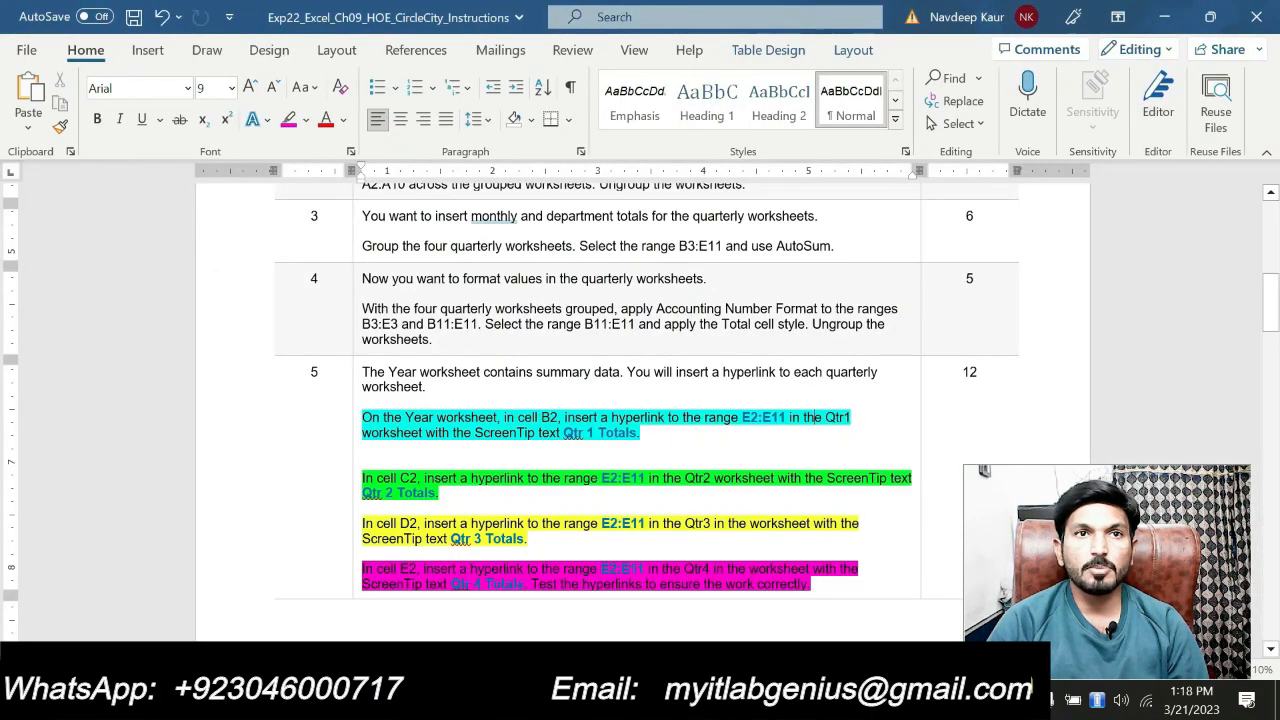
key(alt+Tab)
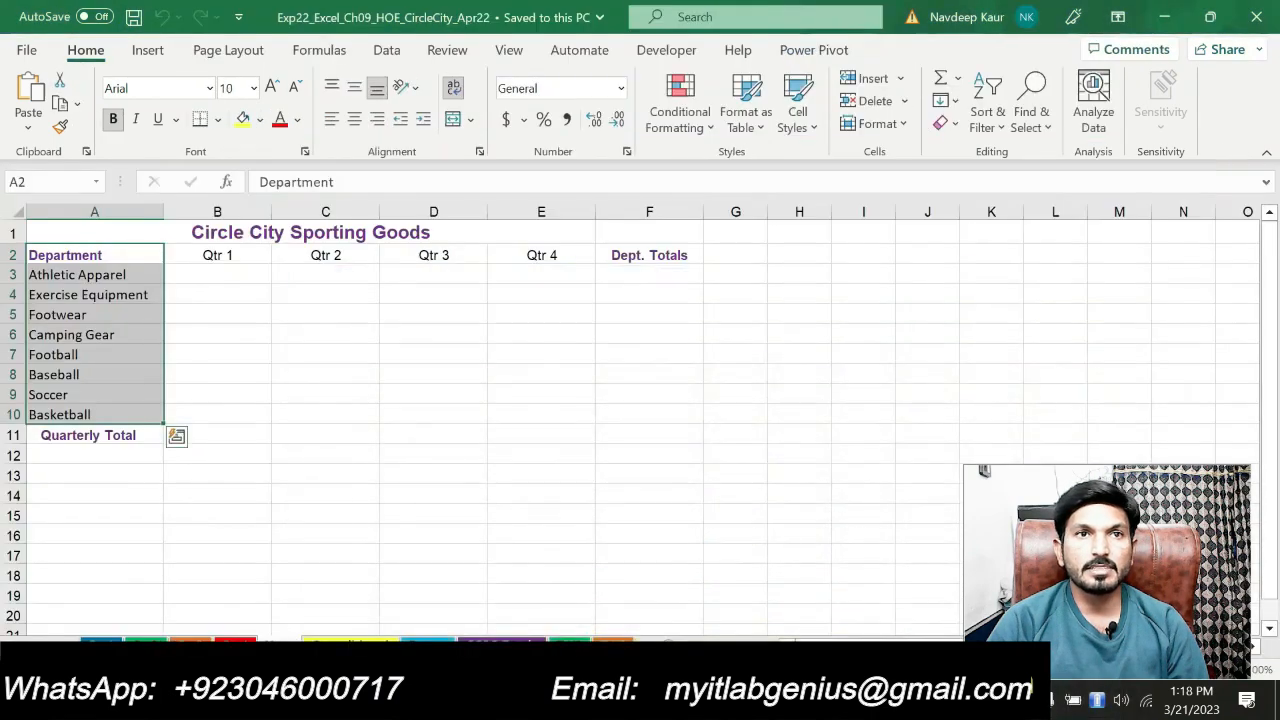
click(240, 274)
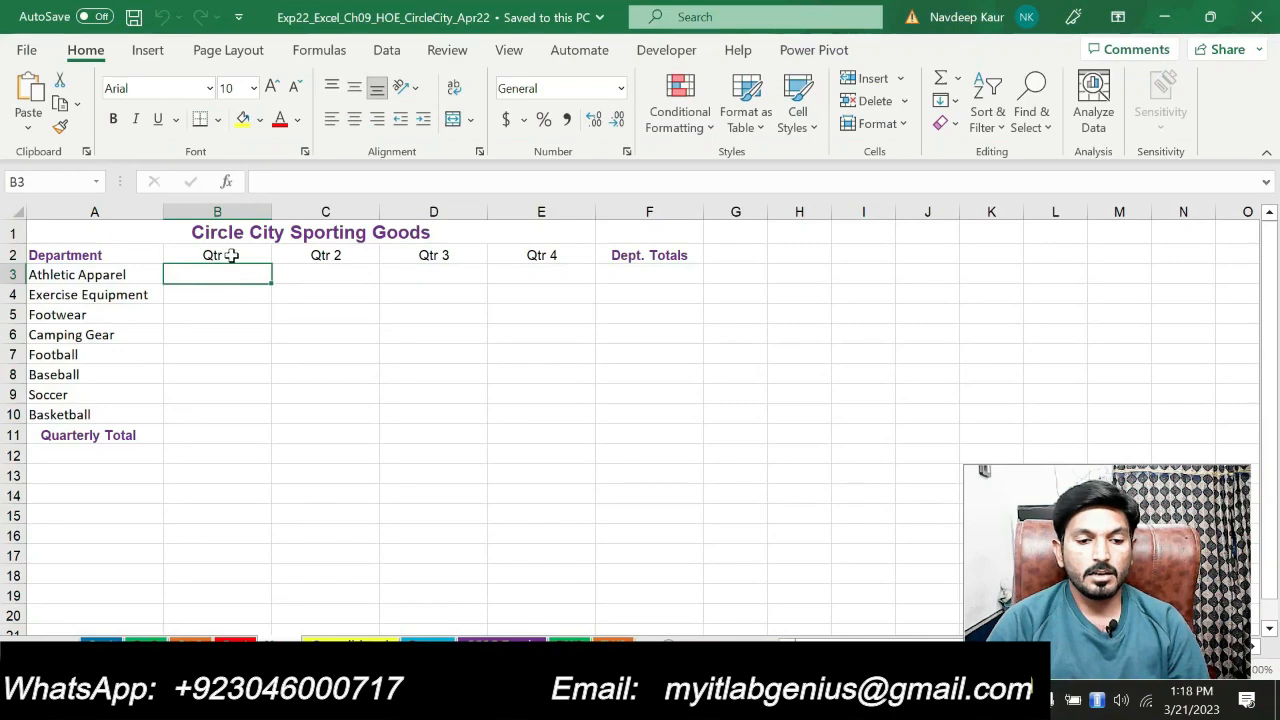
click(228, 255)
- Switch to Word, check the link range for cell B2, and copy the ScreenTip text Qtr 1 Totals from step 5
key(alt+Tab)
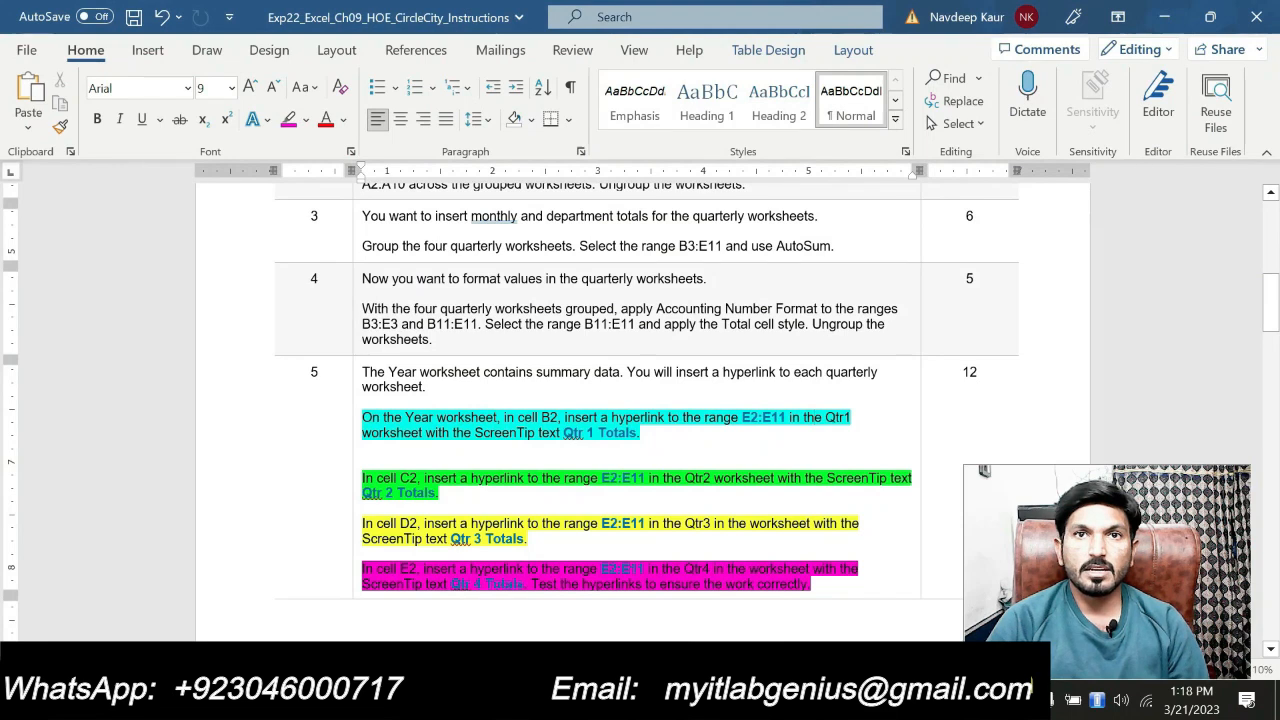
drag(742, 417, 788, 417)
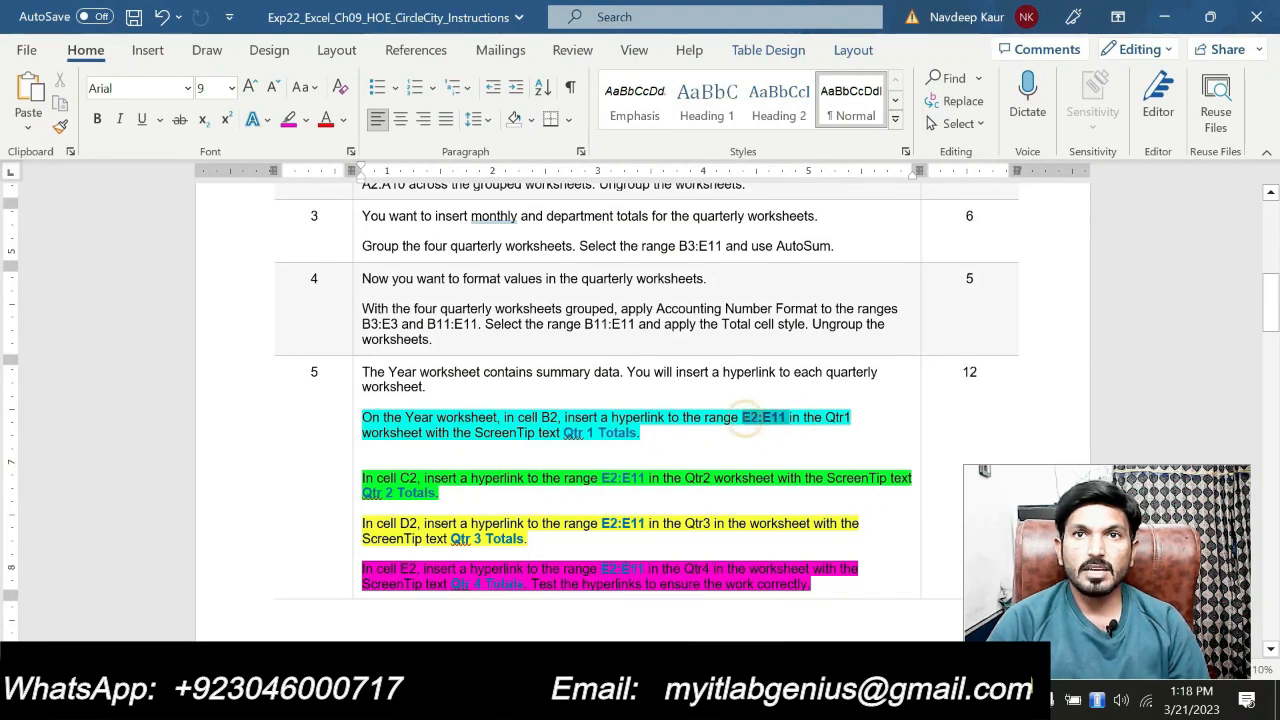
click(836, 427)
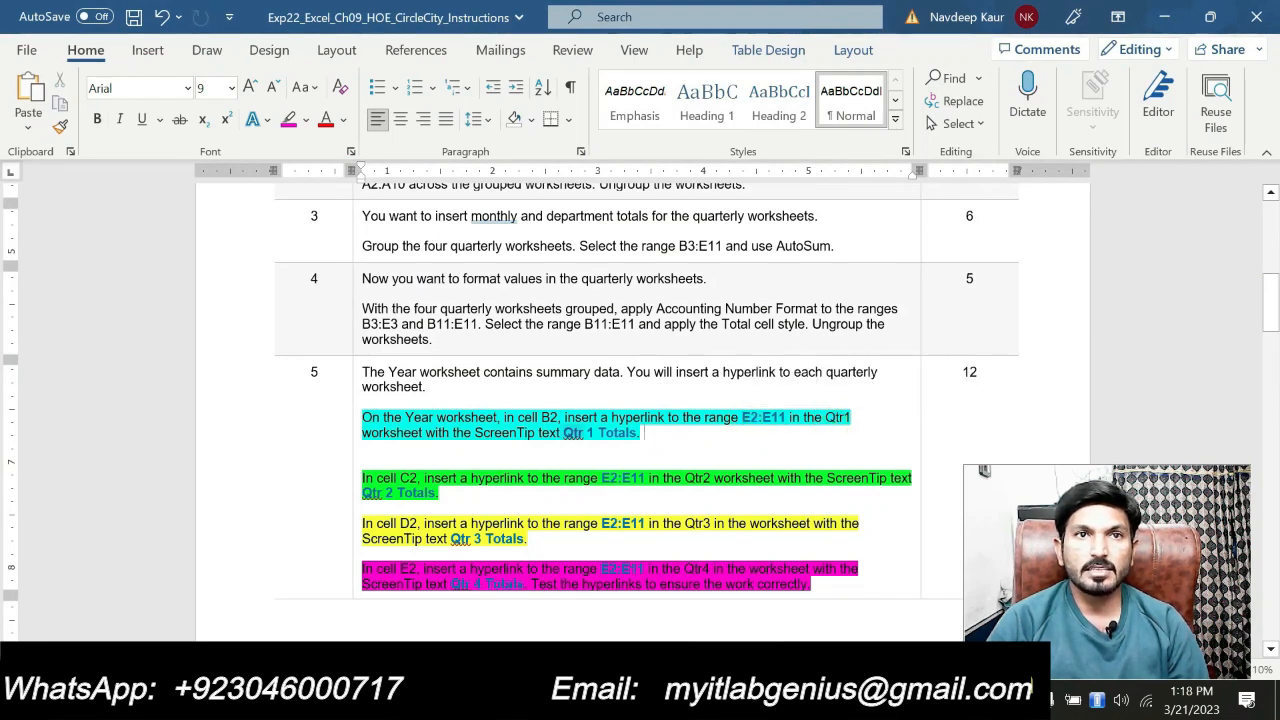
drag(563, 433, 636, 433)
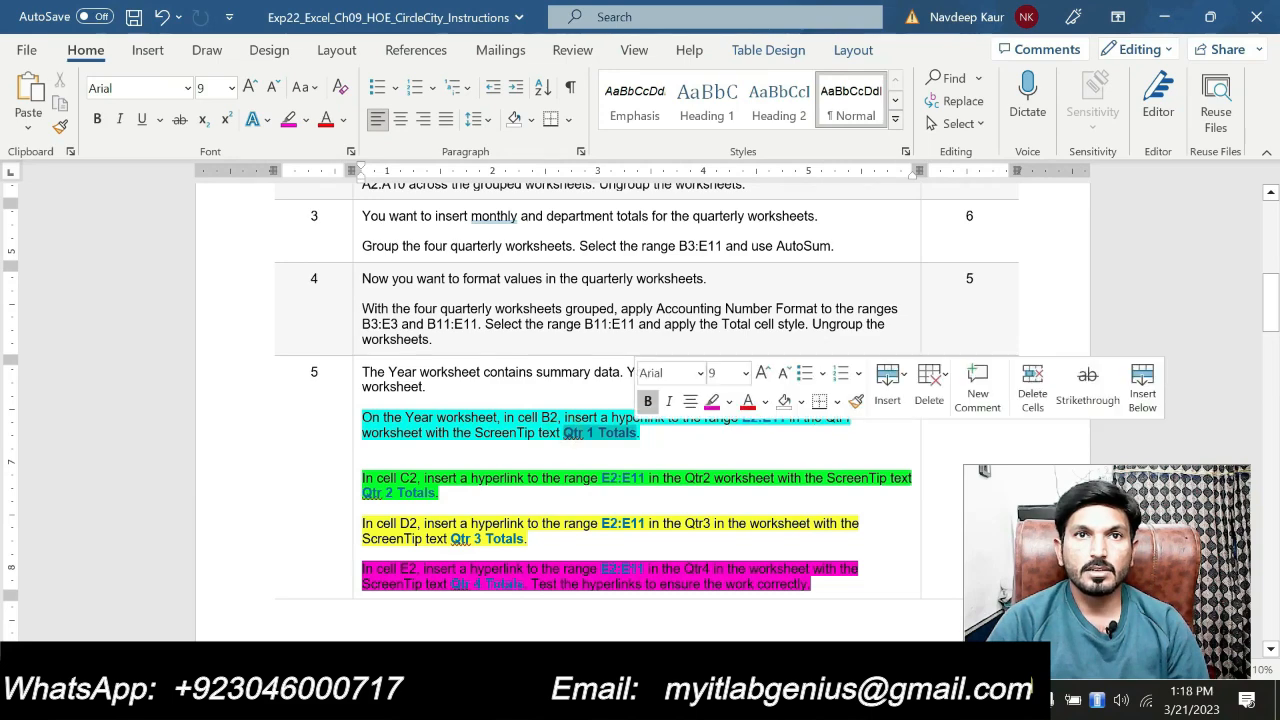
key(ctrl+c)
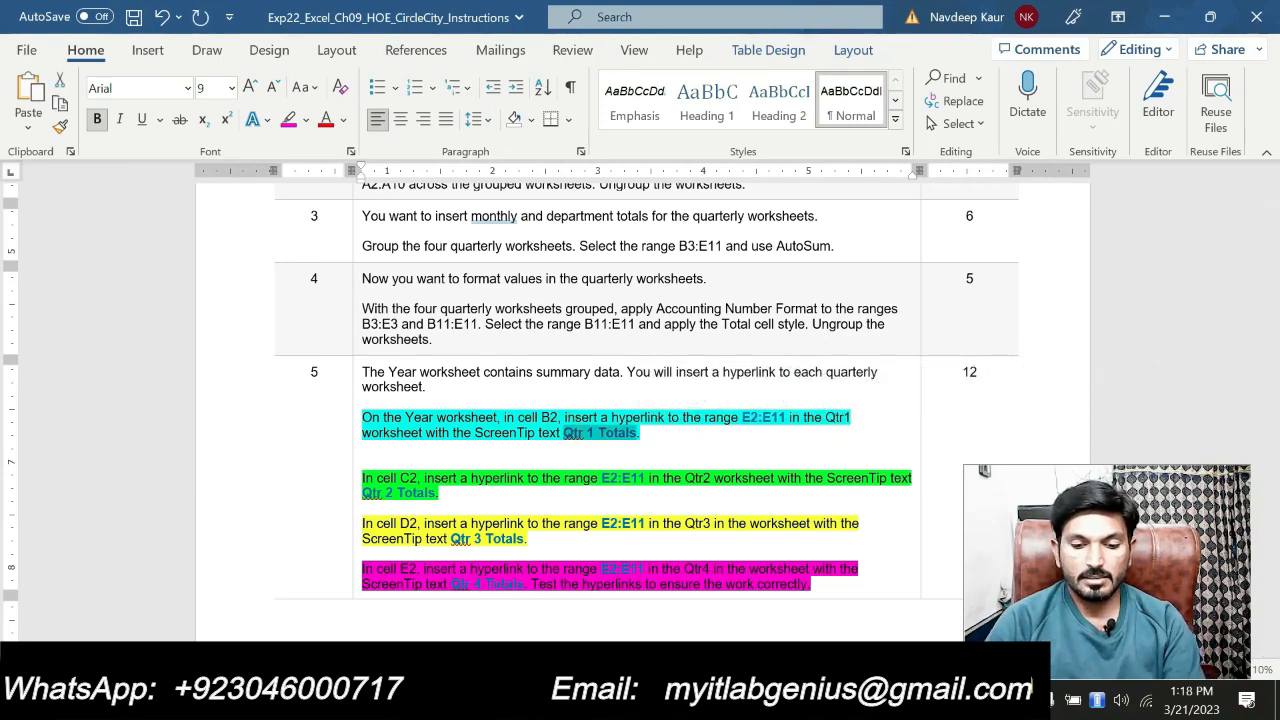
- Switch to Excel and start inserting a hyperlink in cell B2 that links to a place in this document
key(alt+Tab)
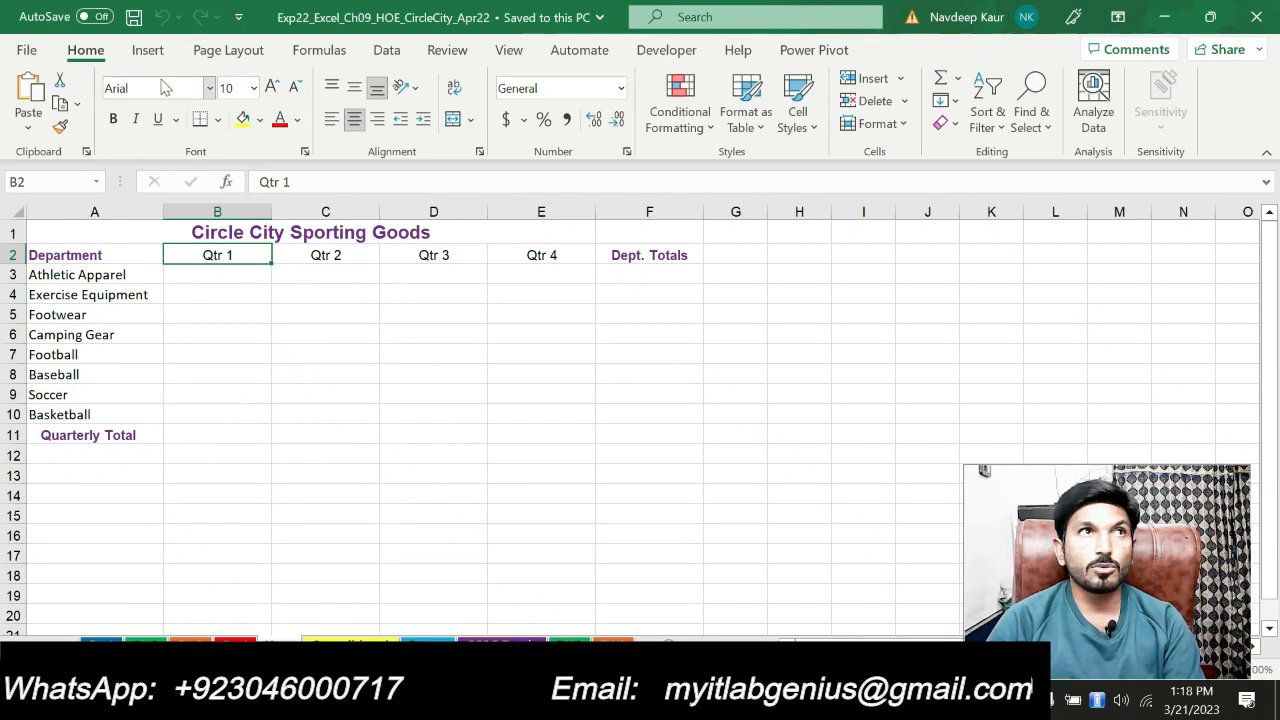
click(152, 52)
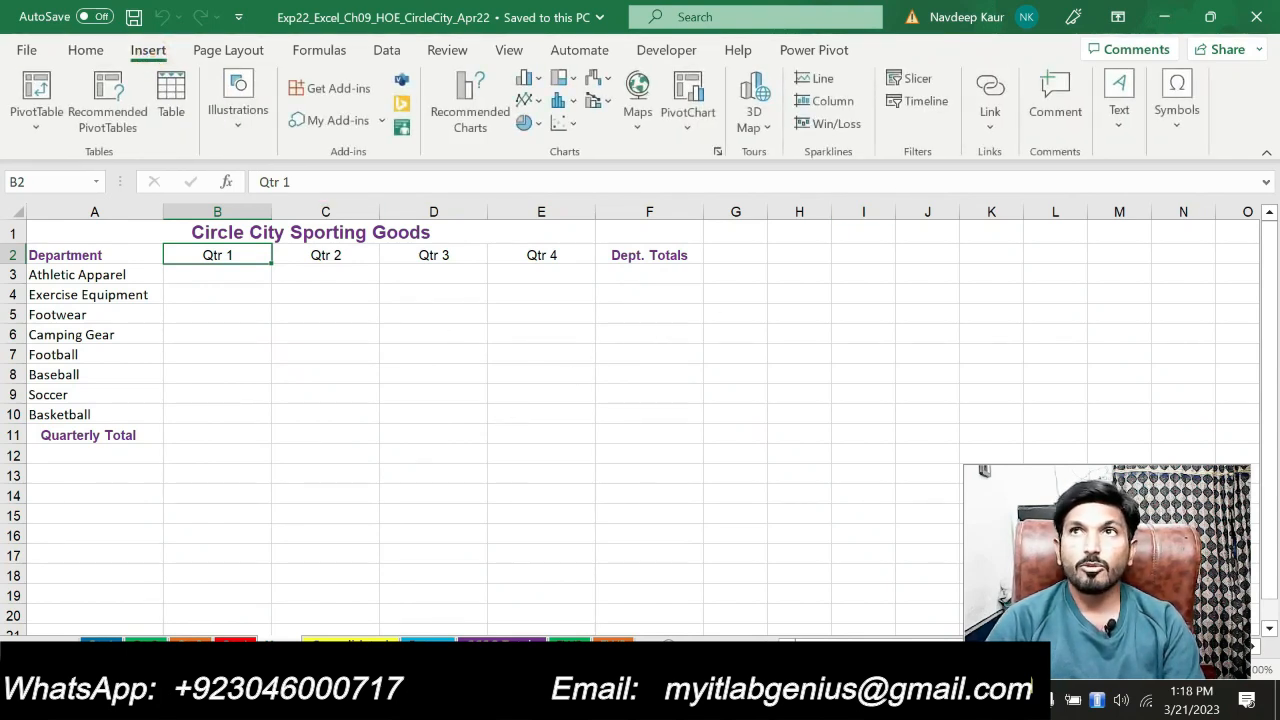
click(991, 131)
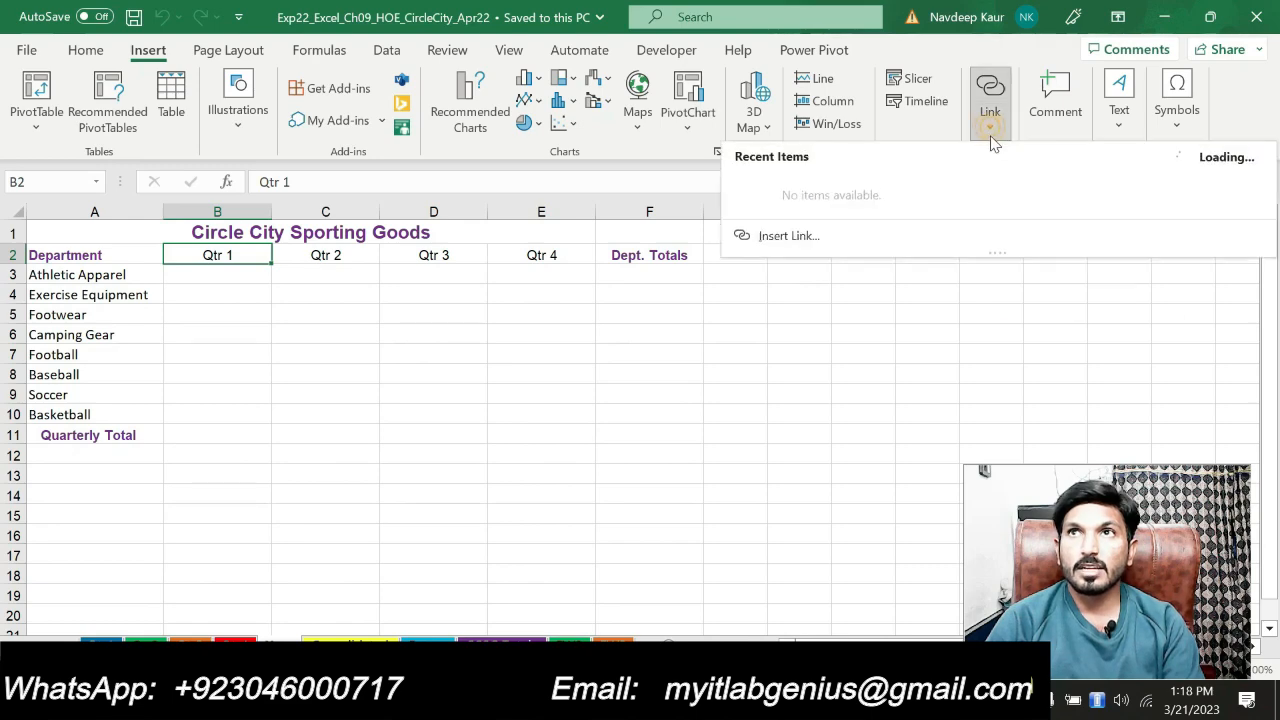
click(775, 237)
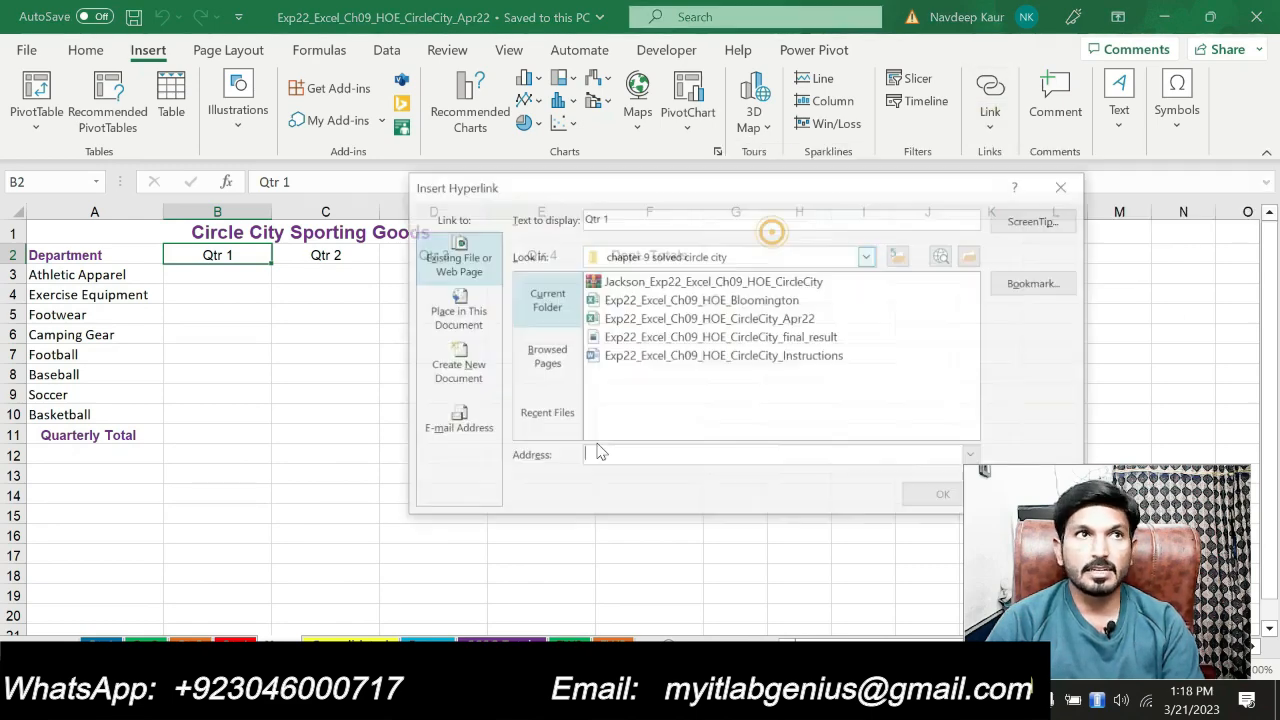
click(456, 314)
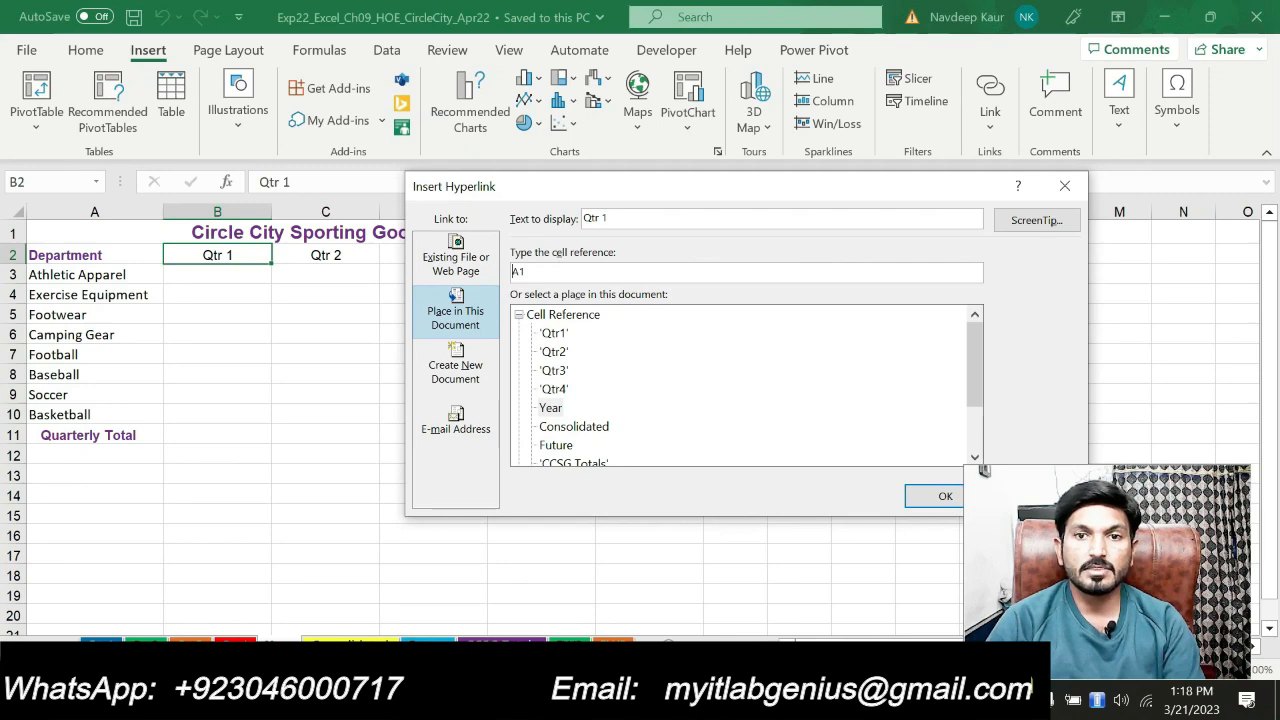
- Copy the range E2:E11 from step 5 in Word, then in Excel set it as the hyperlink's cell reference on the Qtr1 worksheet
key(alt+Tab)
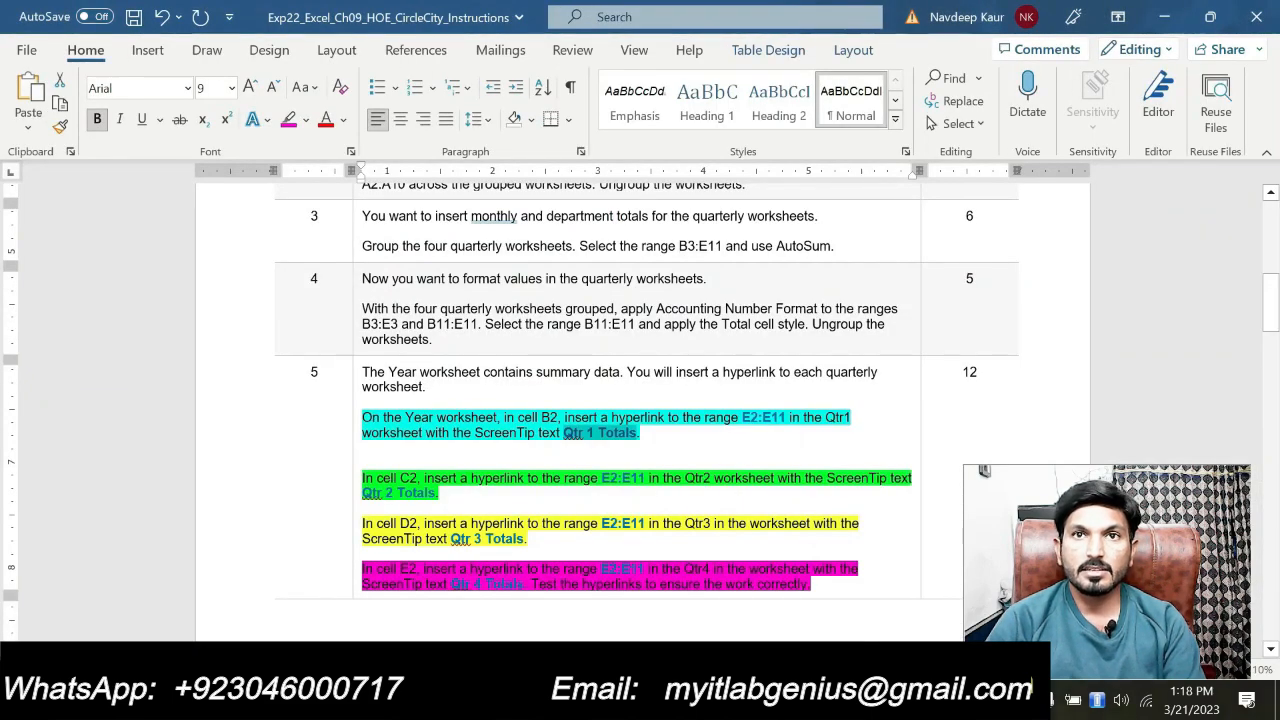
drag(742, 418, 788, 418)
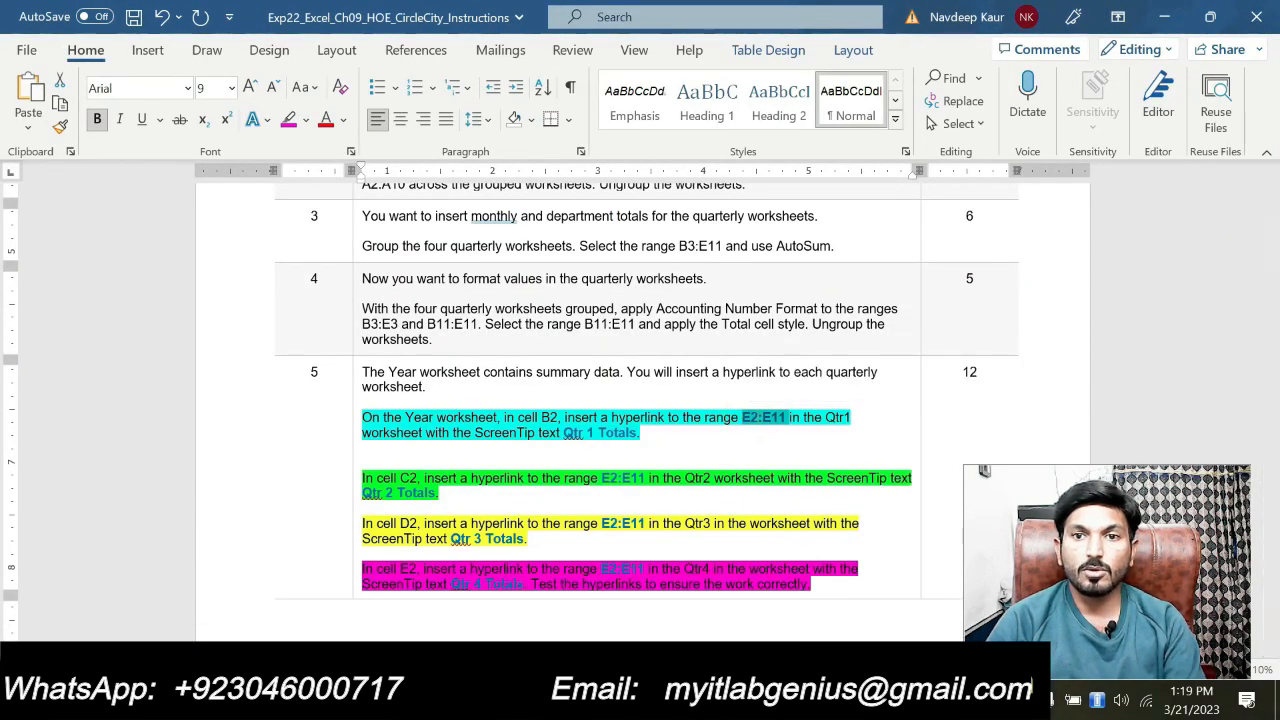
key(alt+Tab)
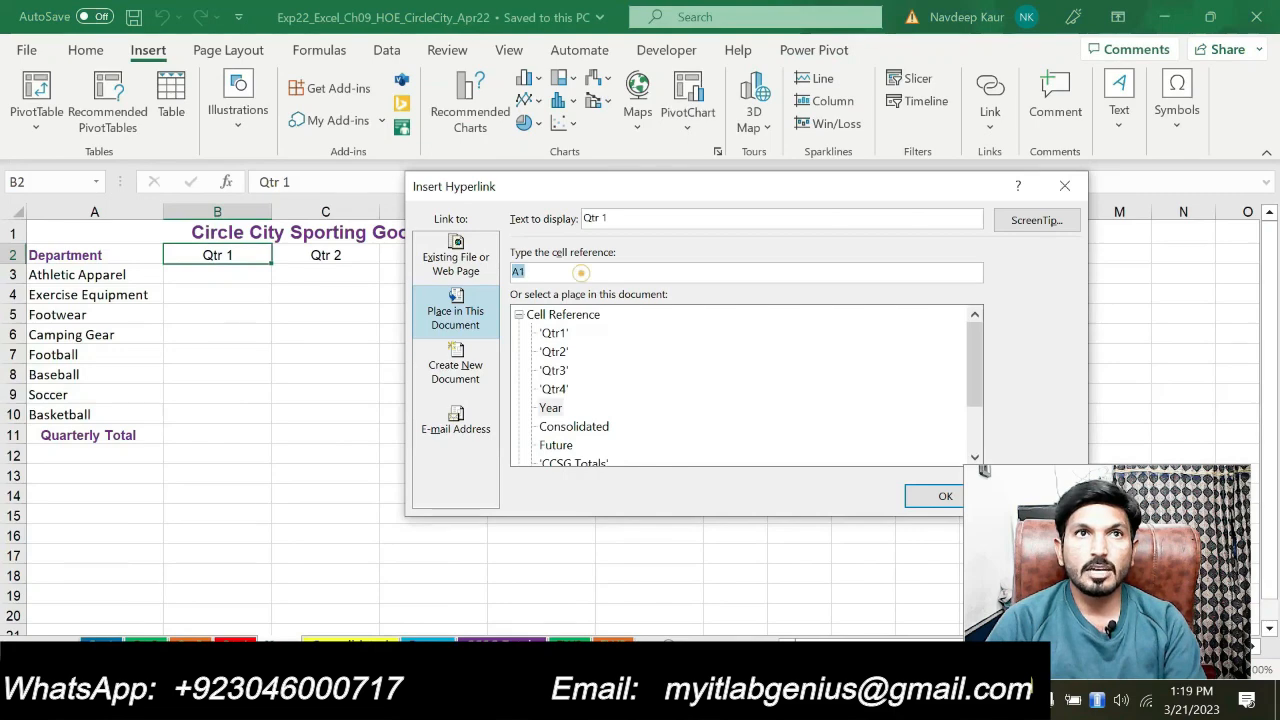
key(ctrl+v)
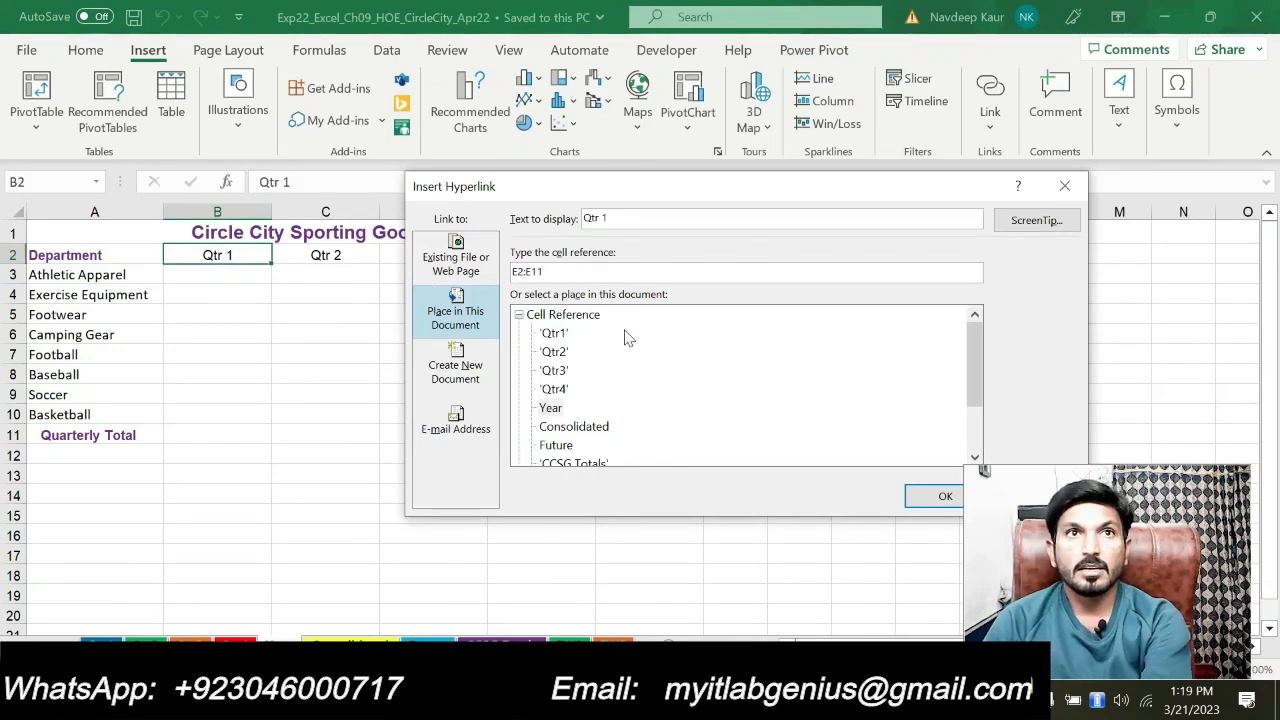
click(554, 333)
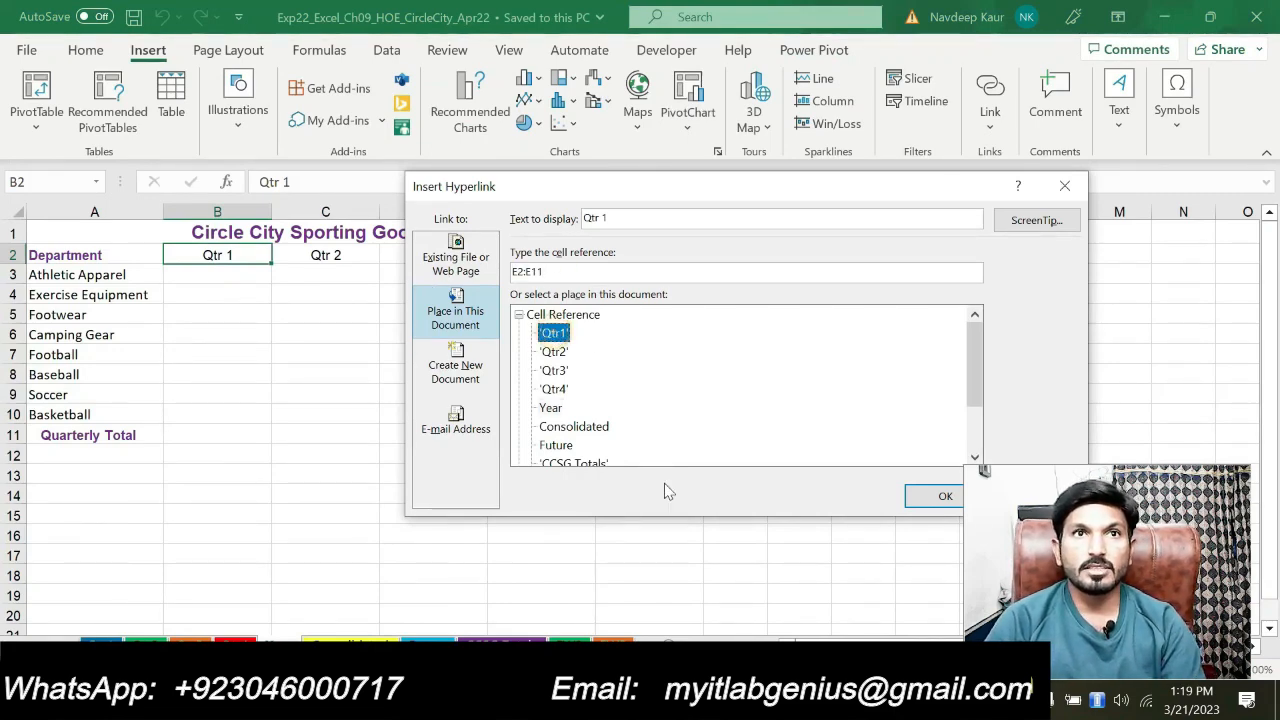
- Copy Qtr 1 Totals from step 5 in Word, set it as the ScreenTip in Excel, and finish cell B2's hyperlink to the Qtr1 worksheet
key(alt+Tab)
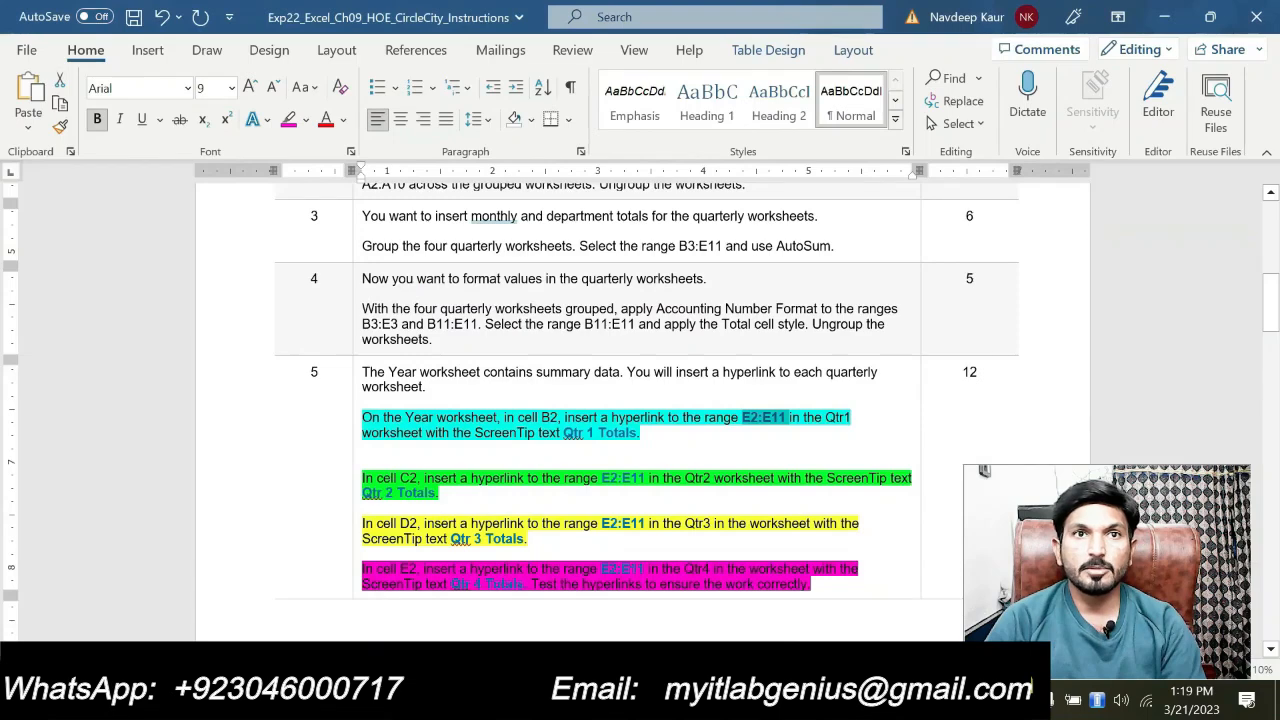
drag(636, 433, 564, 433)
key(ctrl+c)
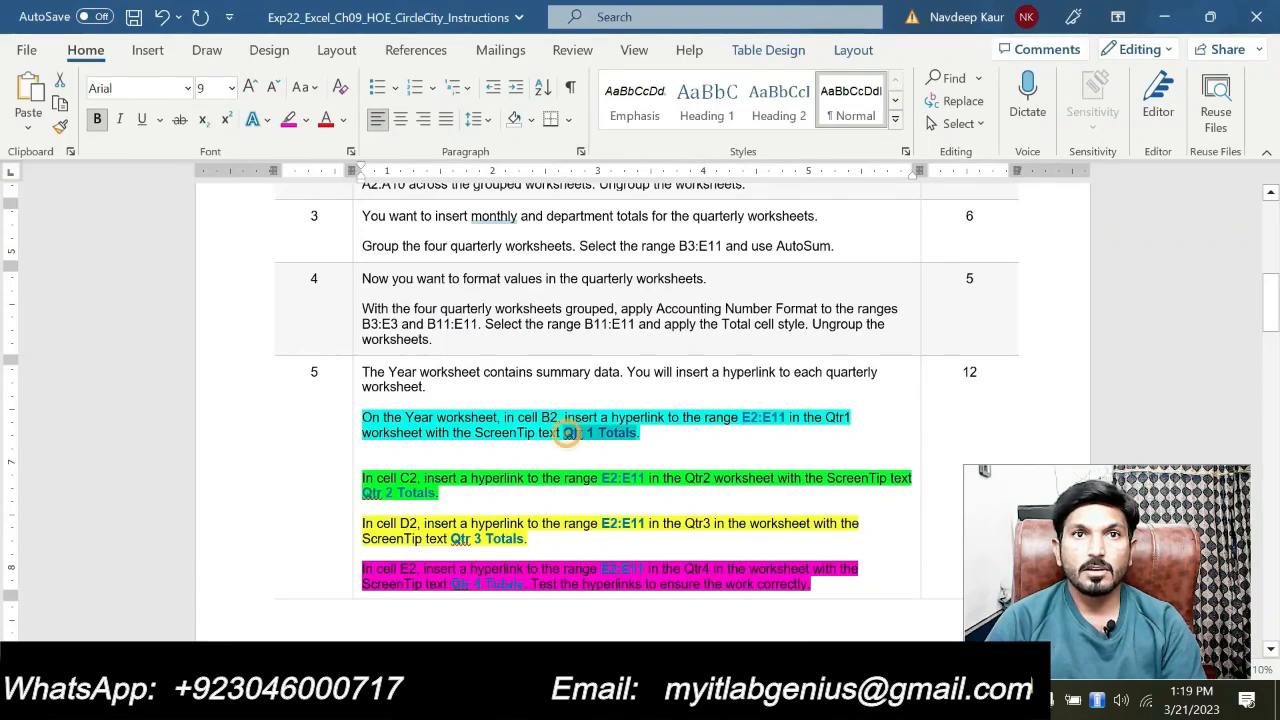
key(alt+Tab)
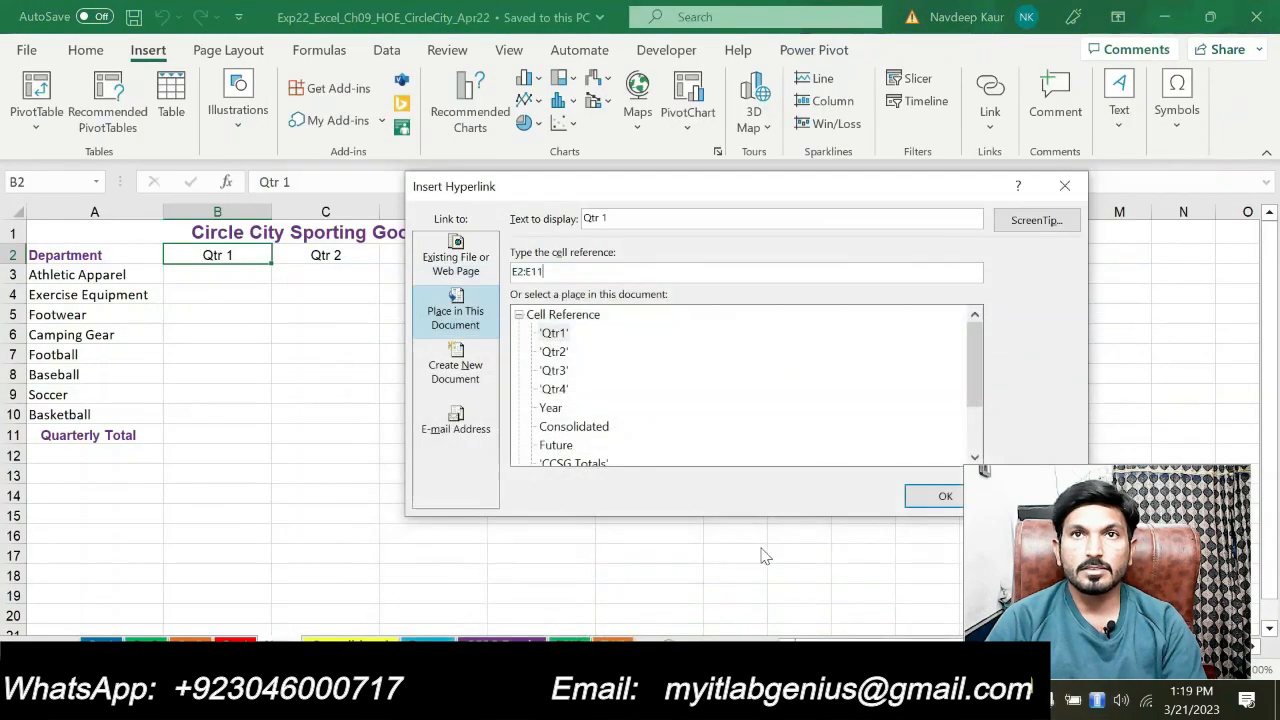
click(1025, 220)
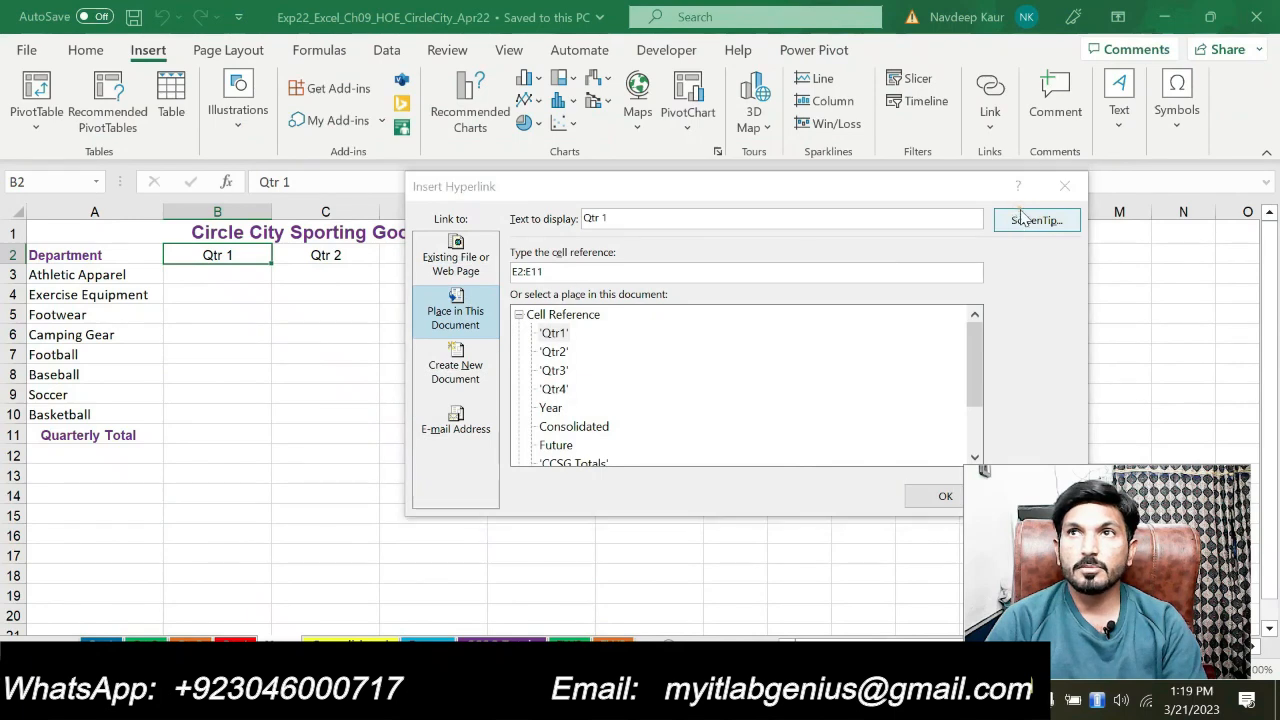
key(ctrl+v)
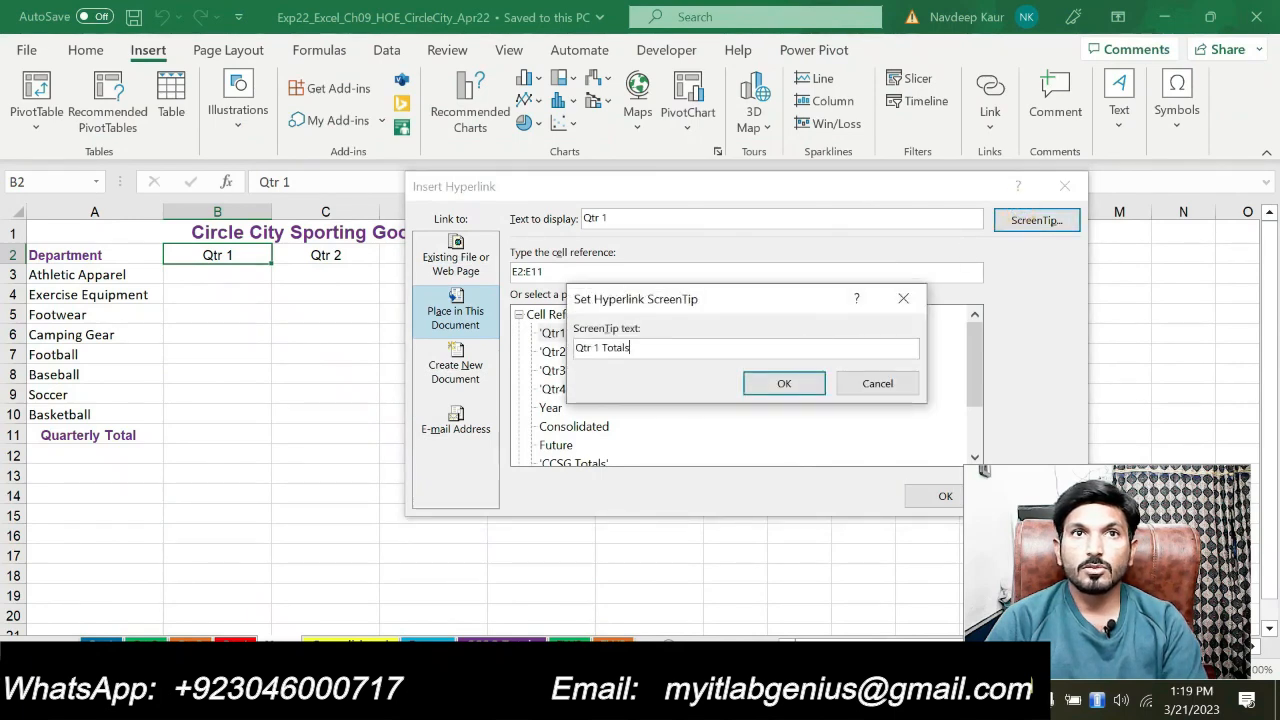
click(787, 389)
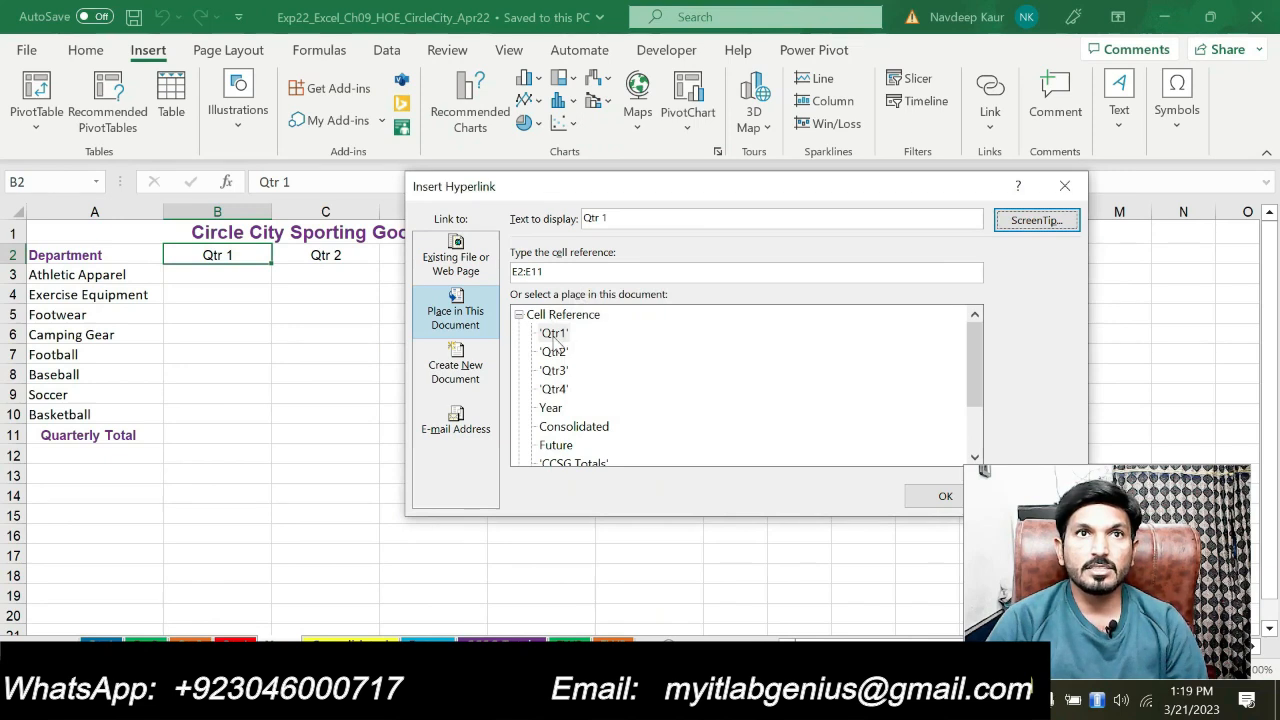
click(554, 333)
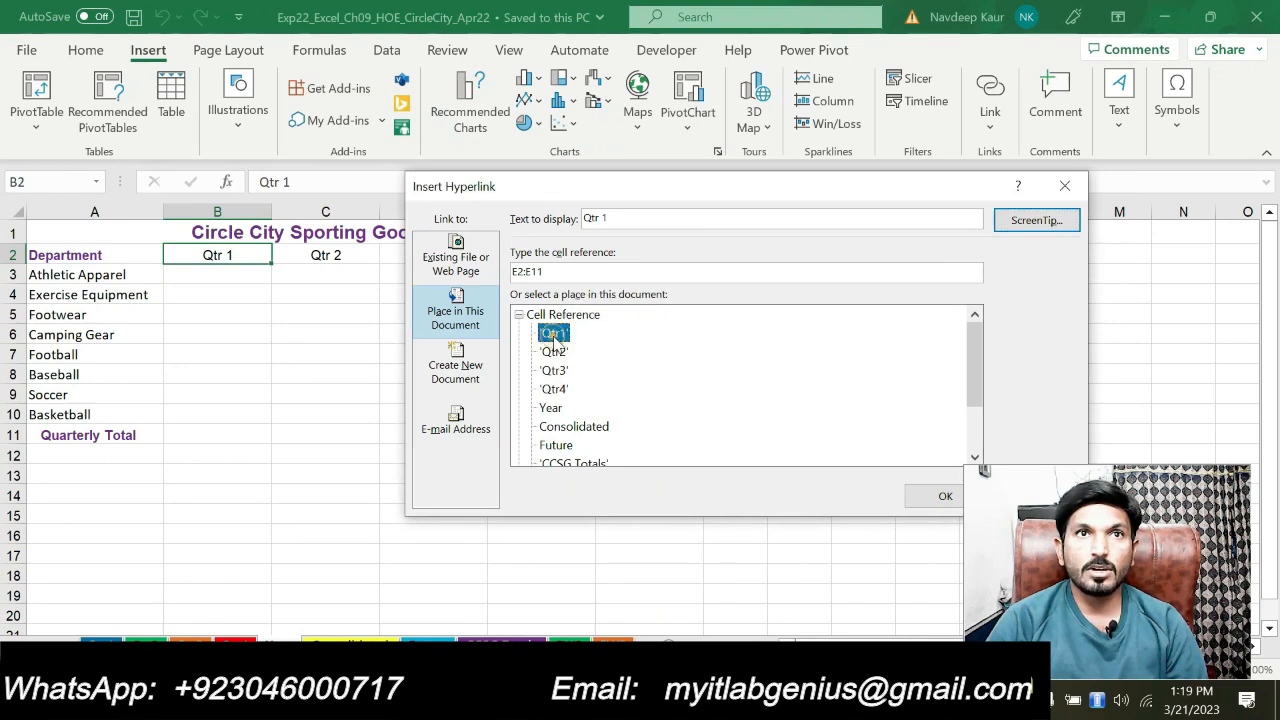
click(943, 497)
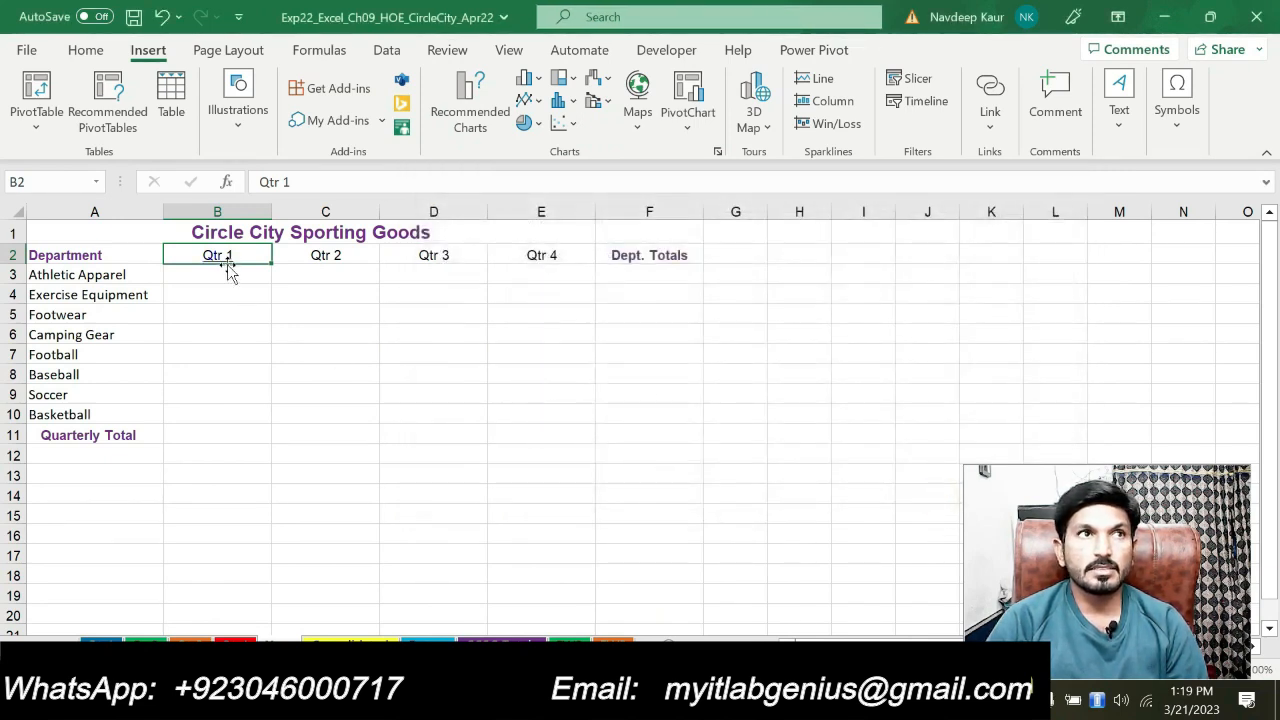
- Test the Qtr 1 hyperlink in cell B2 and its ScreenTip, then return to the Year worksheet
mouse_move(223, 265)
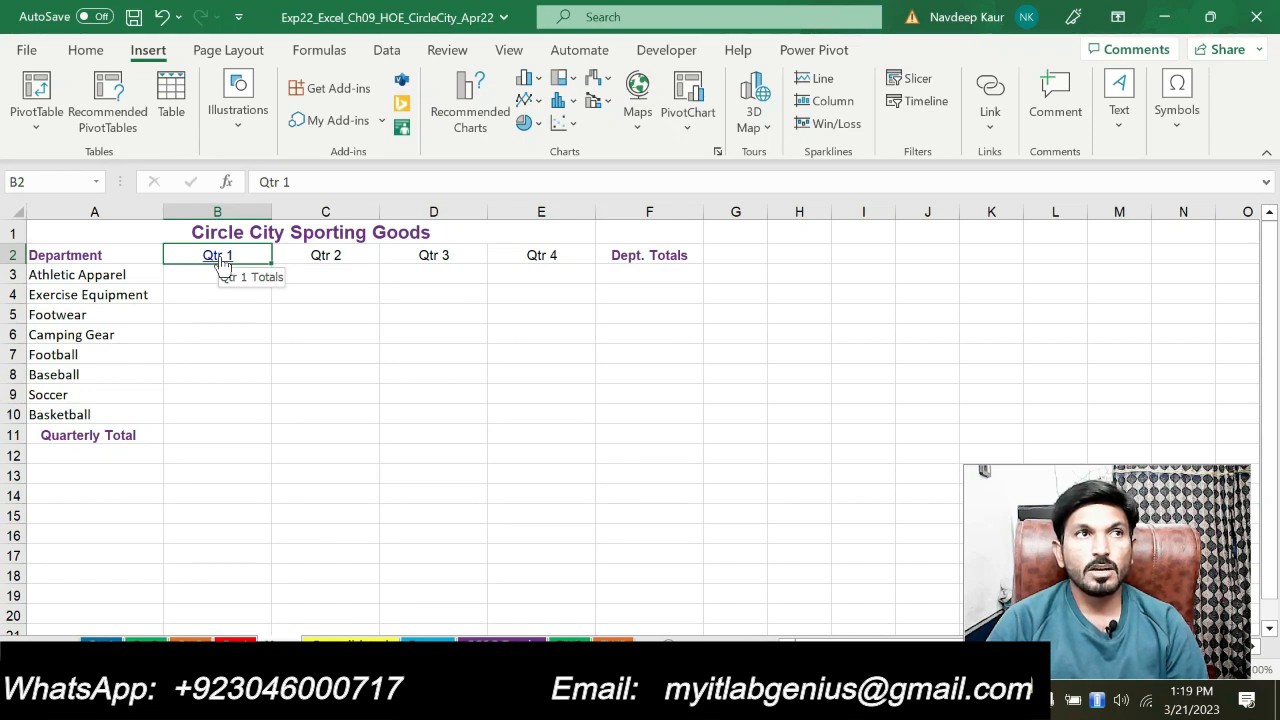
click(221, 262)
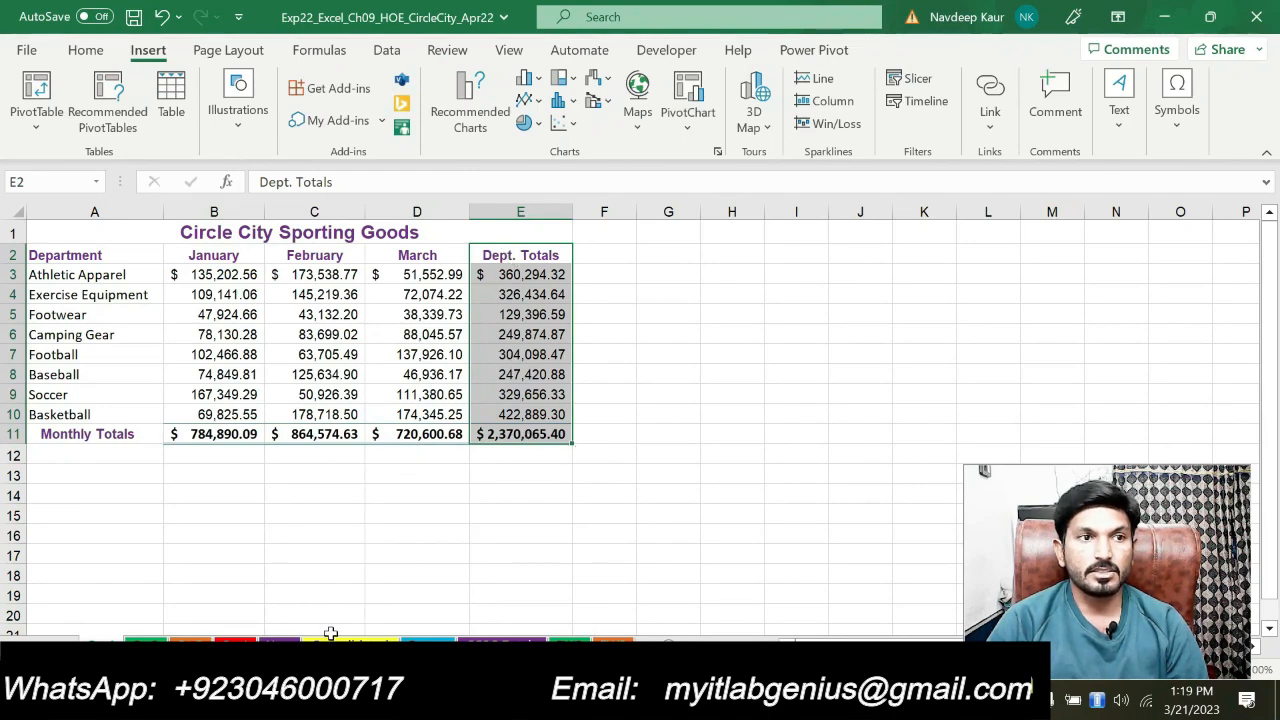
click(270, 641)
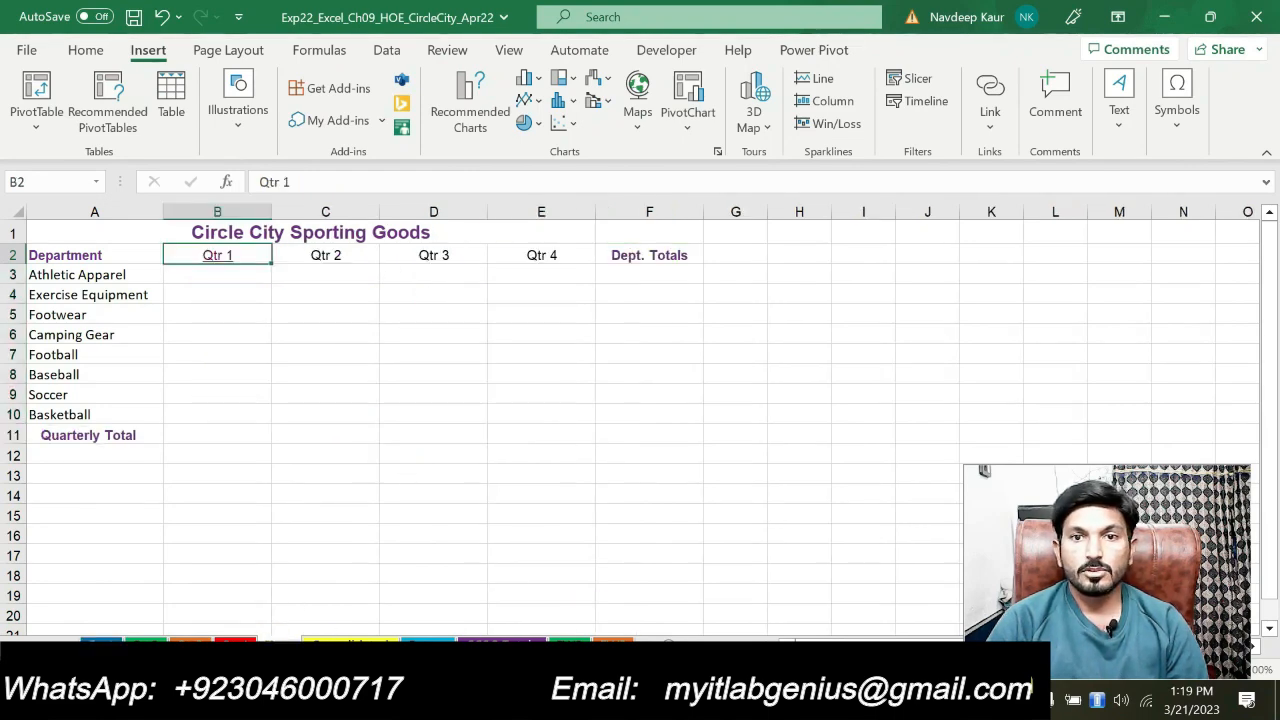
- Switch to Word and copy the range E2:E11 from the cell C2 instruction, then select cell C2 on the Year worksheet in Excel
key(alt+Tab)
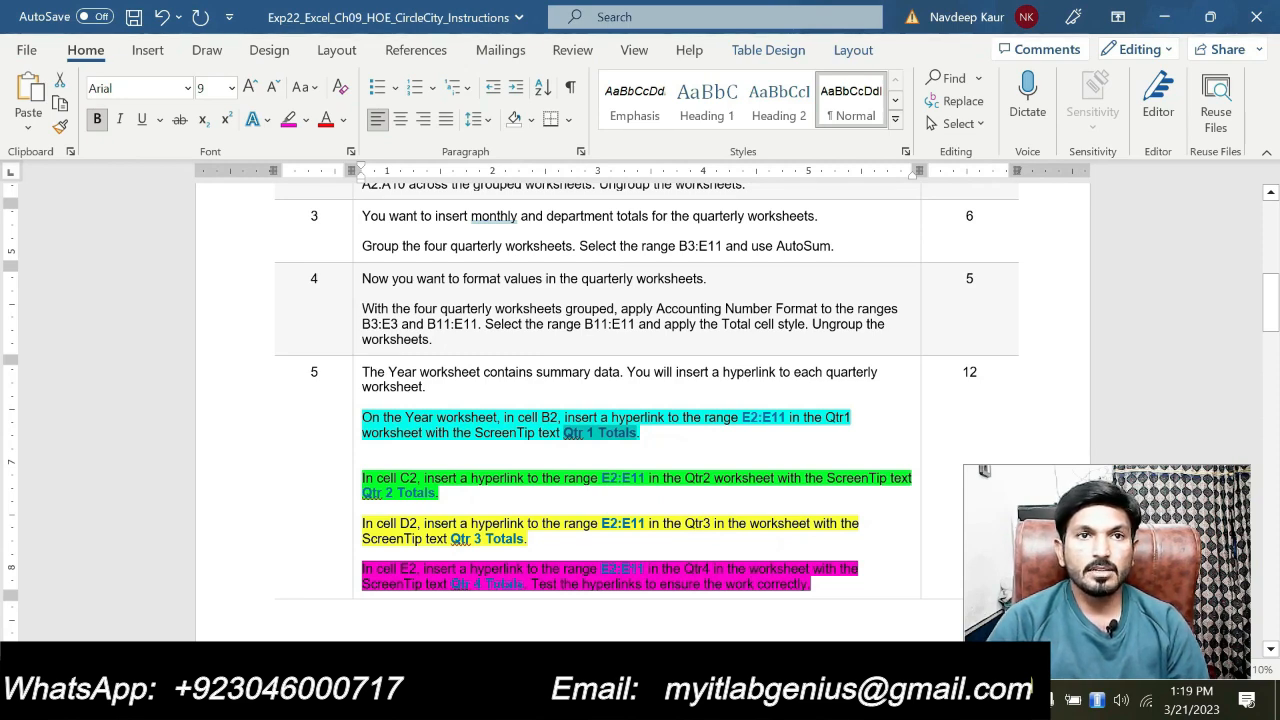
drag(601, 478, 647, 479)
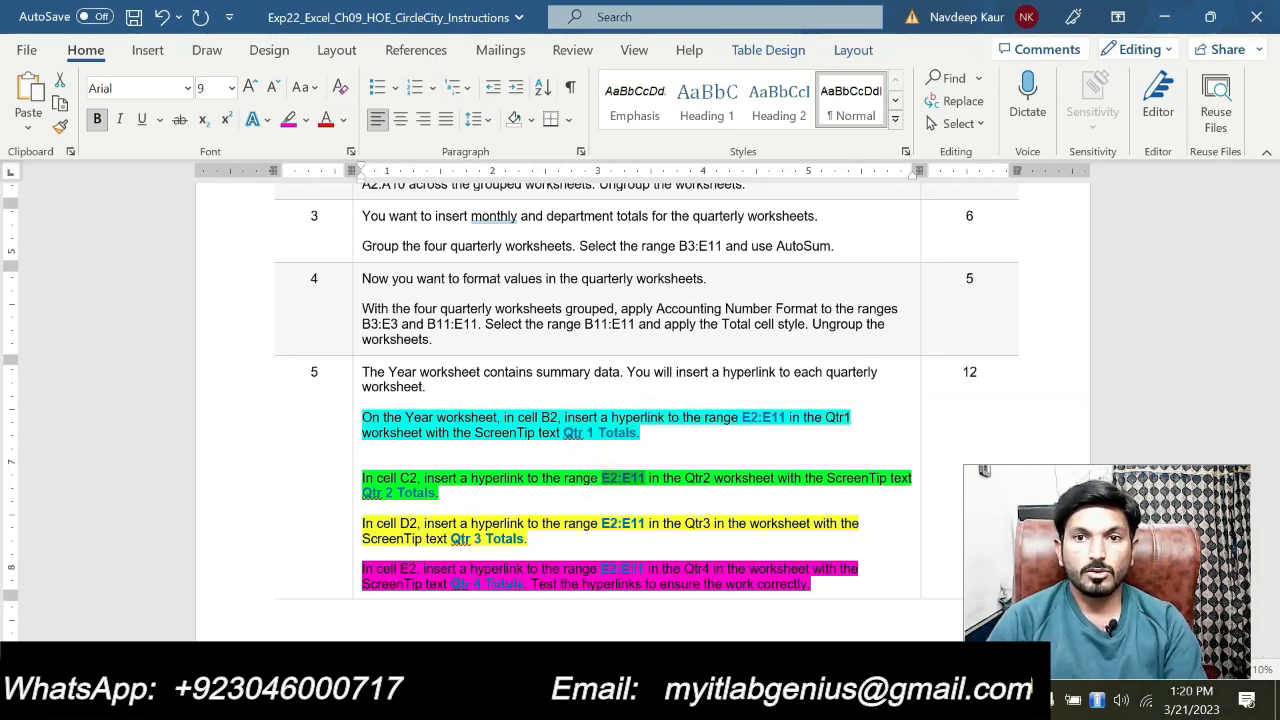
key(alt+Tab)
click(334, 252)
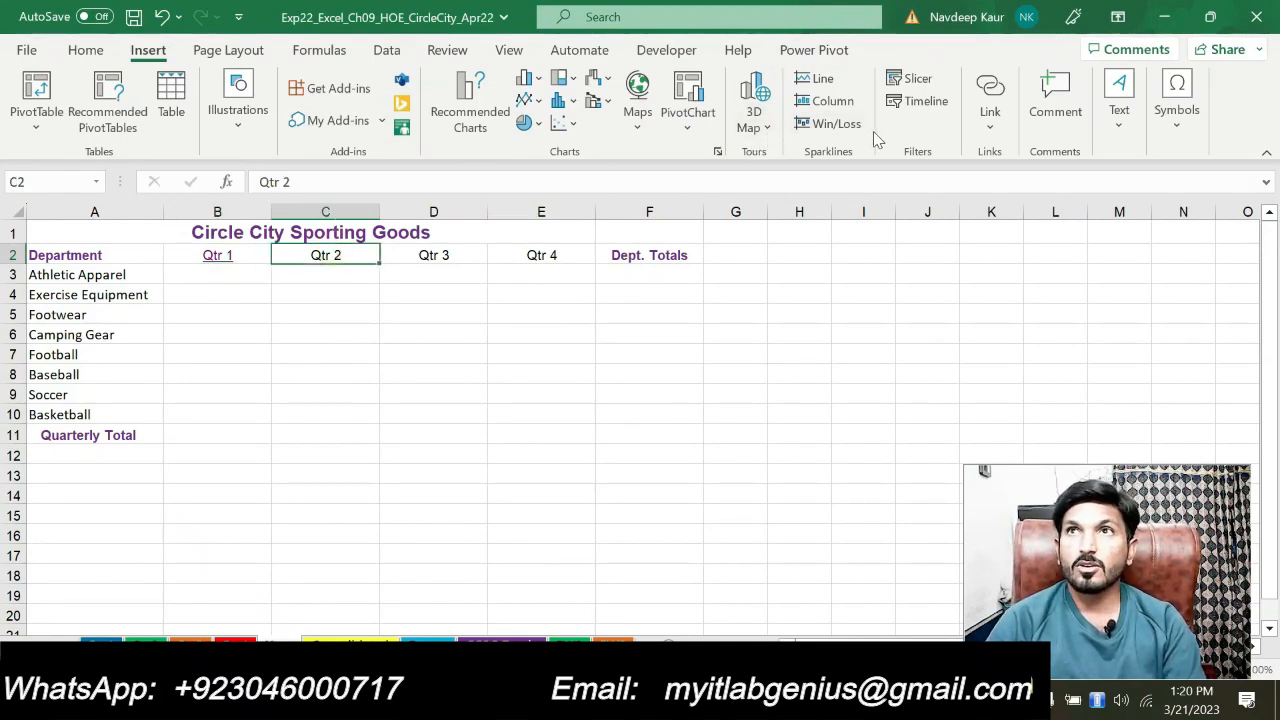
- Start a hyperlink in cell C2 with the cell reference E2:E11 on the Qtr2 worksheet
click(990, 115)
click(875, 246)
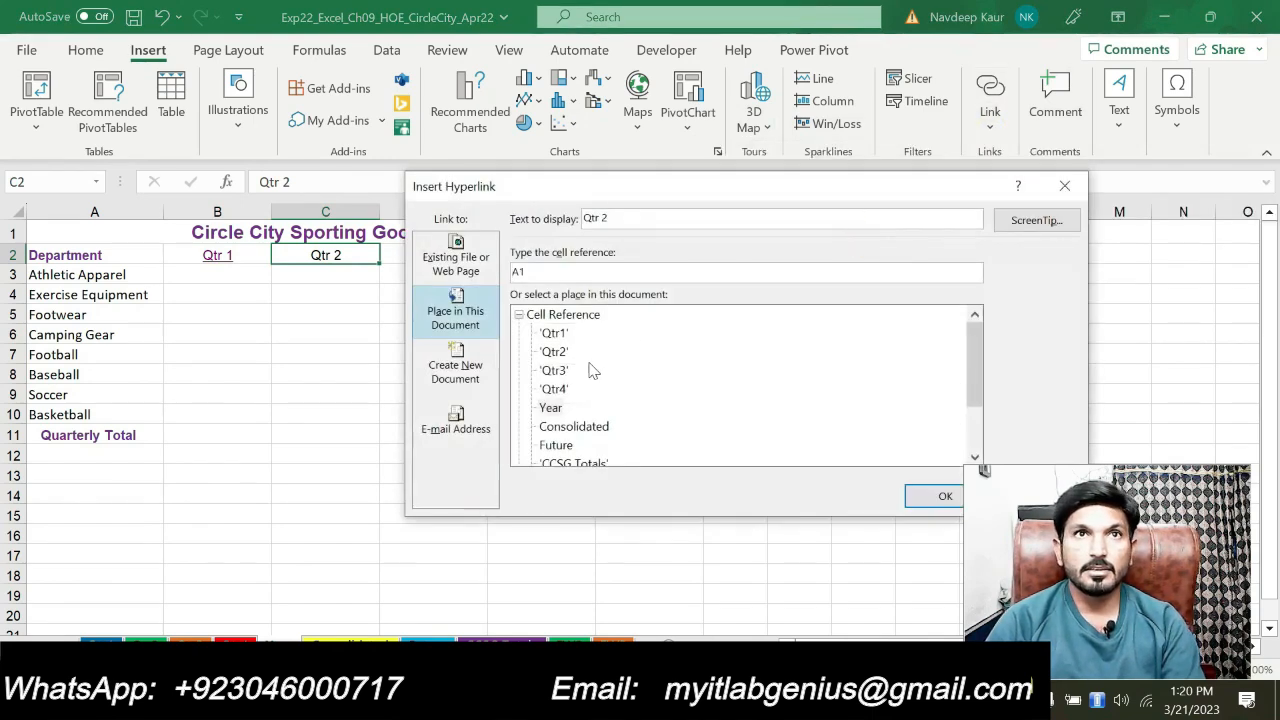
double_click(551, 271)
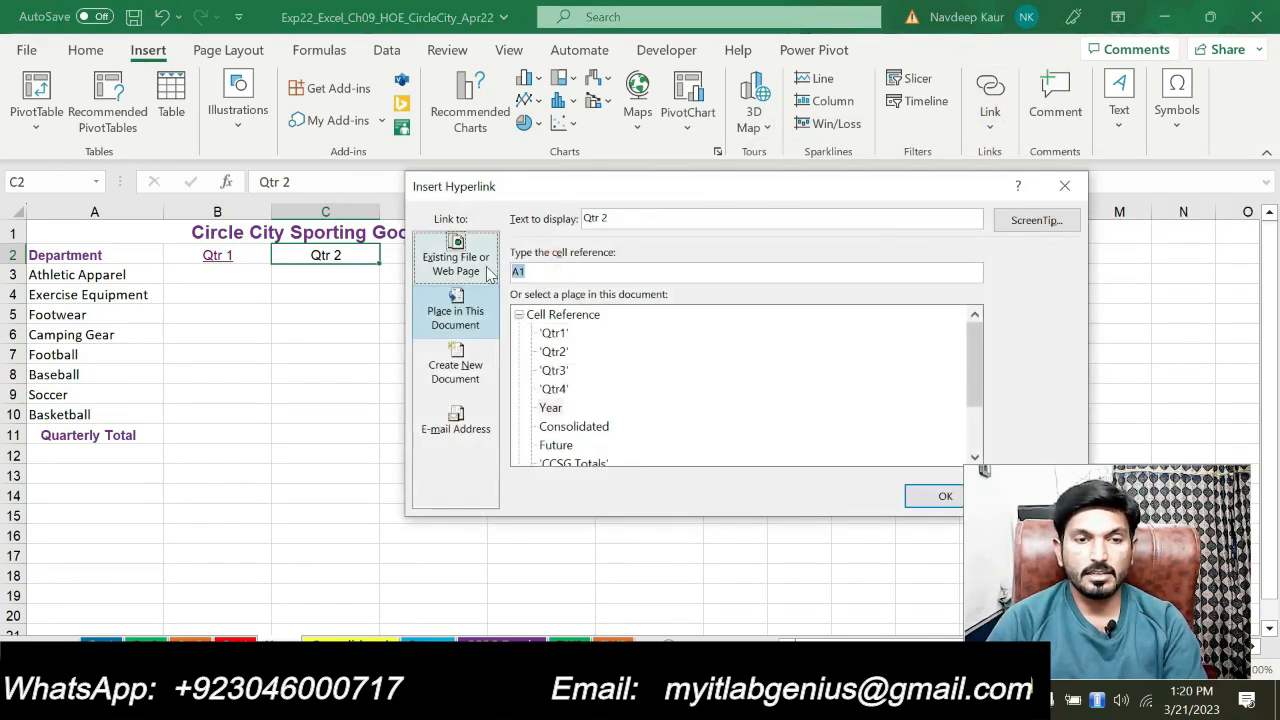
text(E2:E11)
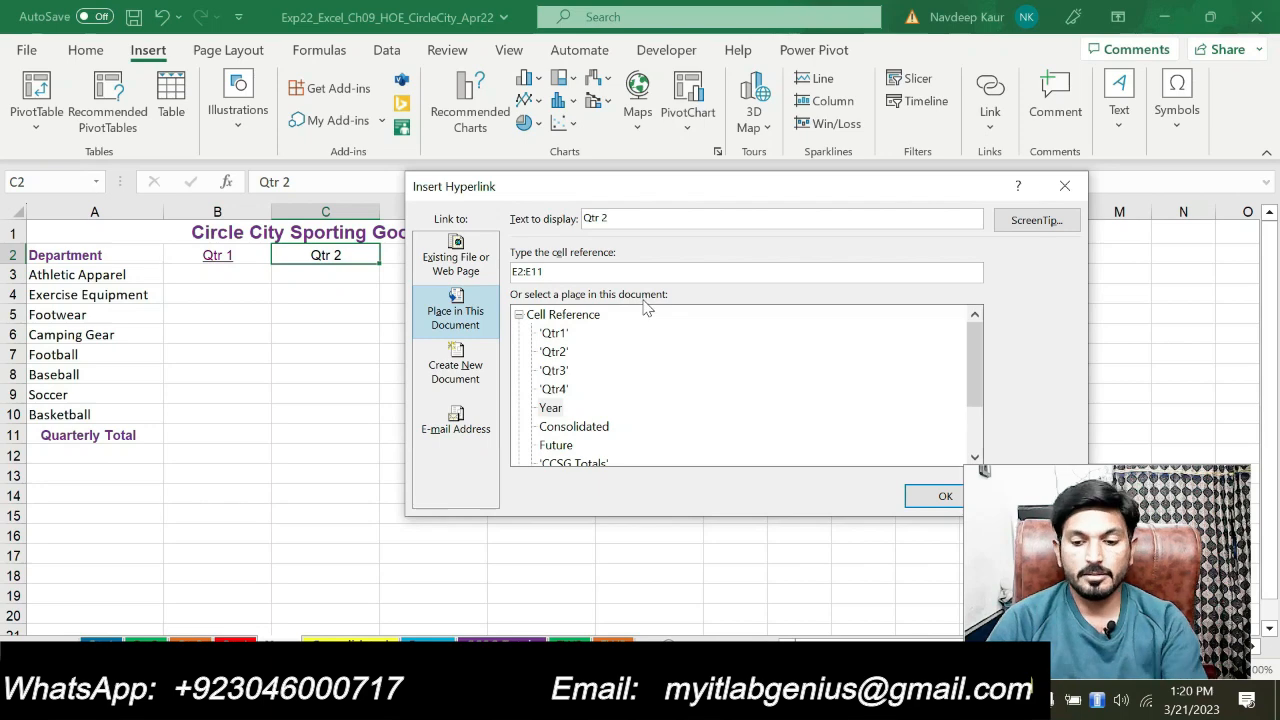
click(555, 352)
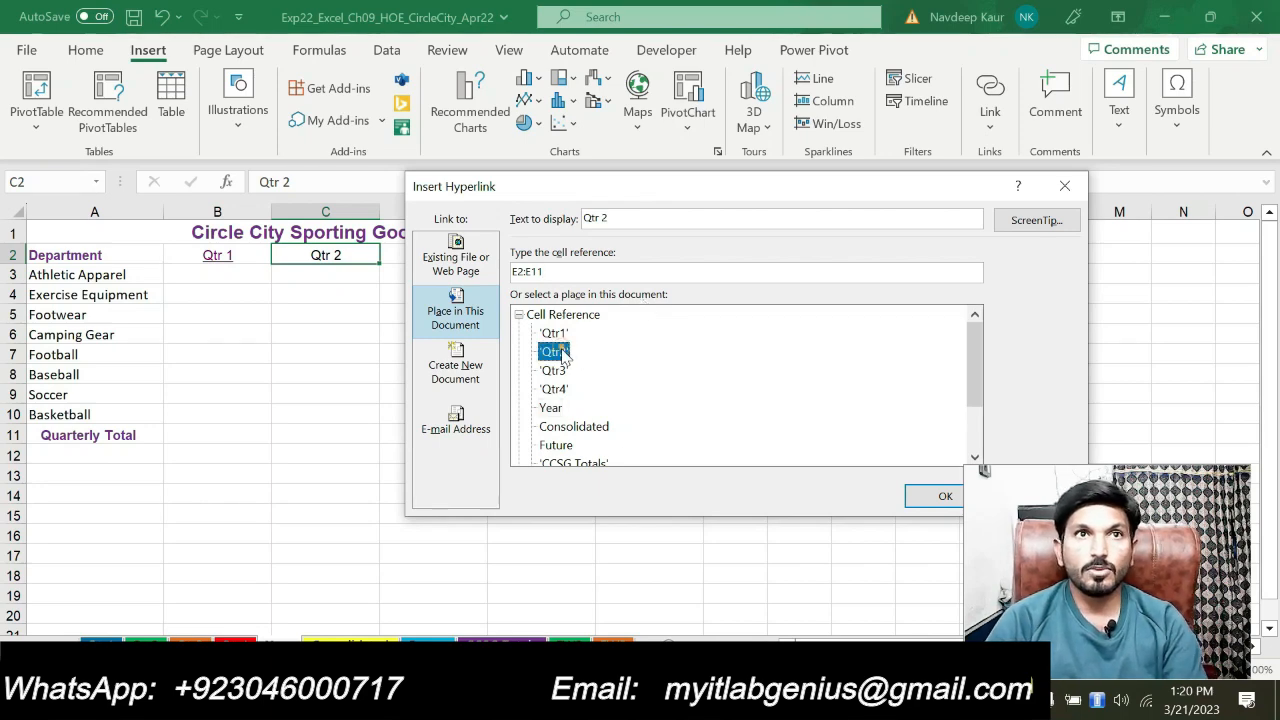
- Copy Qtr 2 Totals from step 5 in Word, set it as the ScreenTip in Excel, and finish cell C2's hyperlink to the Qtr2 worksheet
key(alt+Tab)
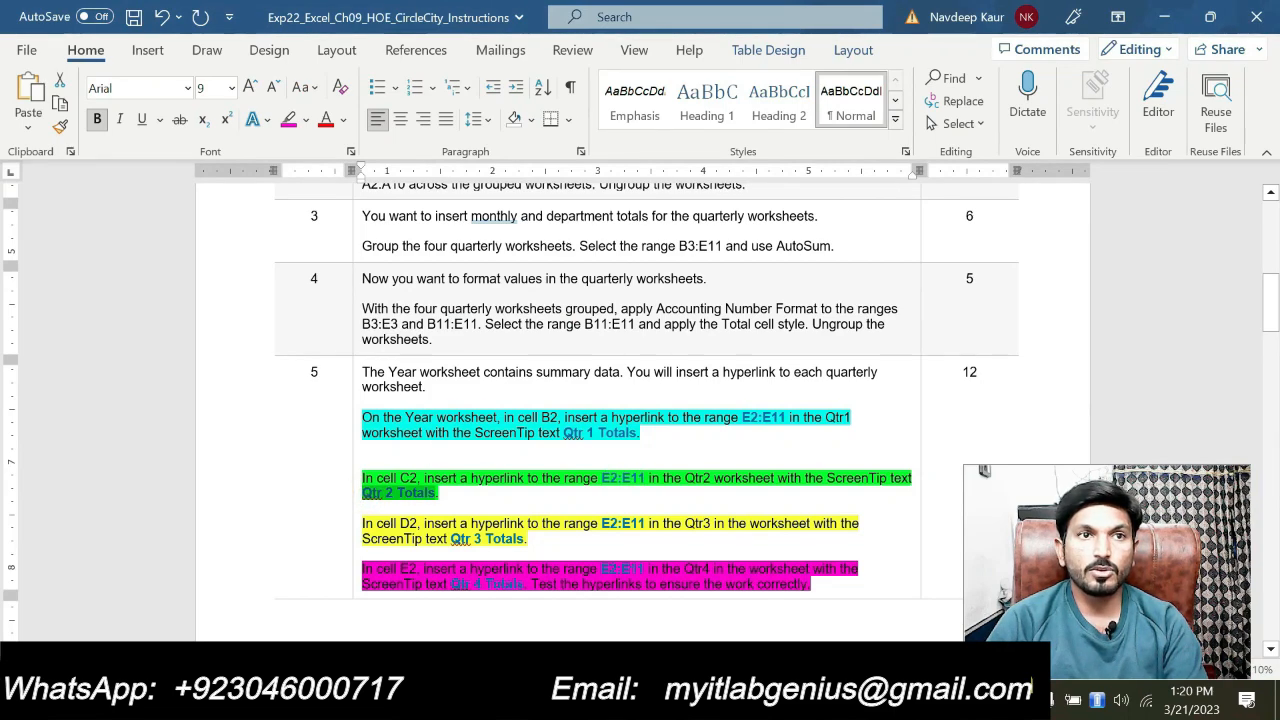
key(alt+Tab)
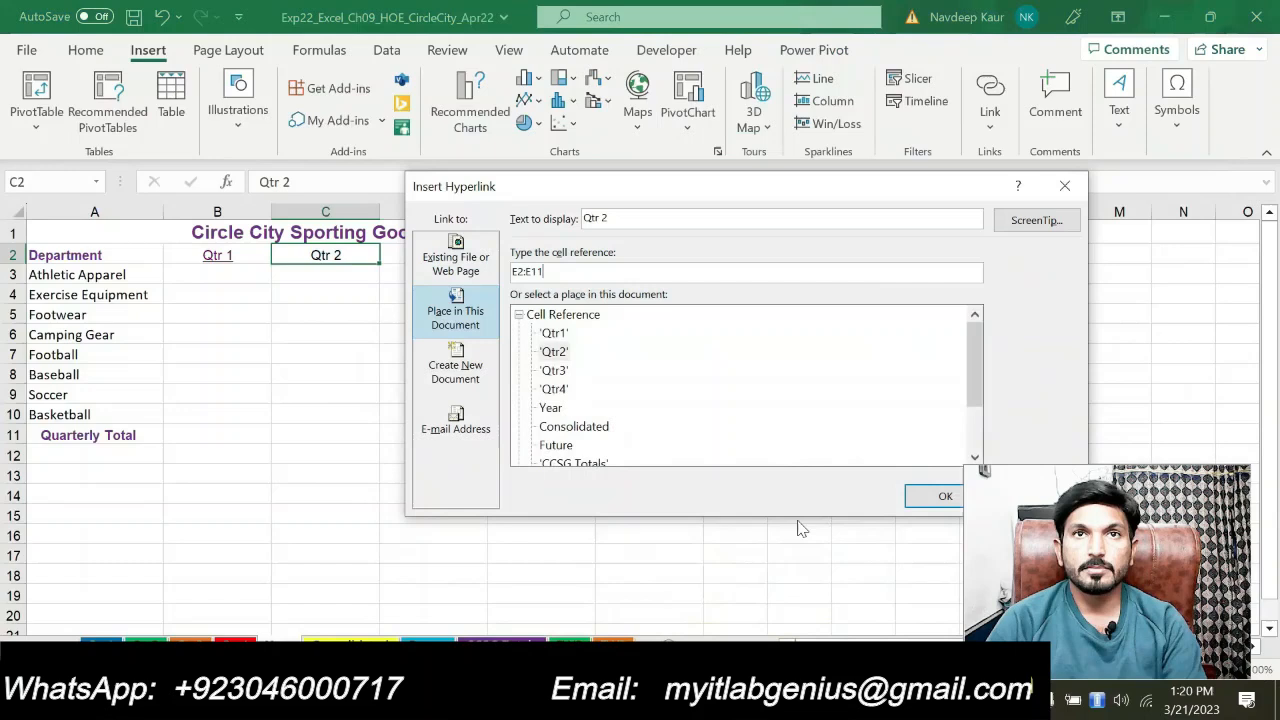
click(1035, 219)
text(Qtr 2 Totals)
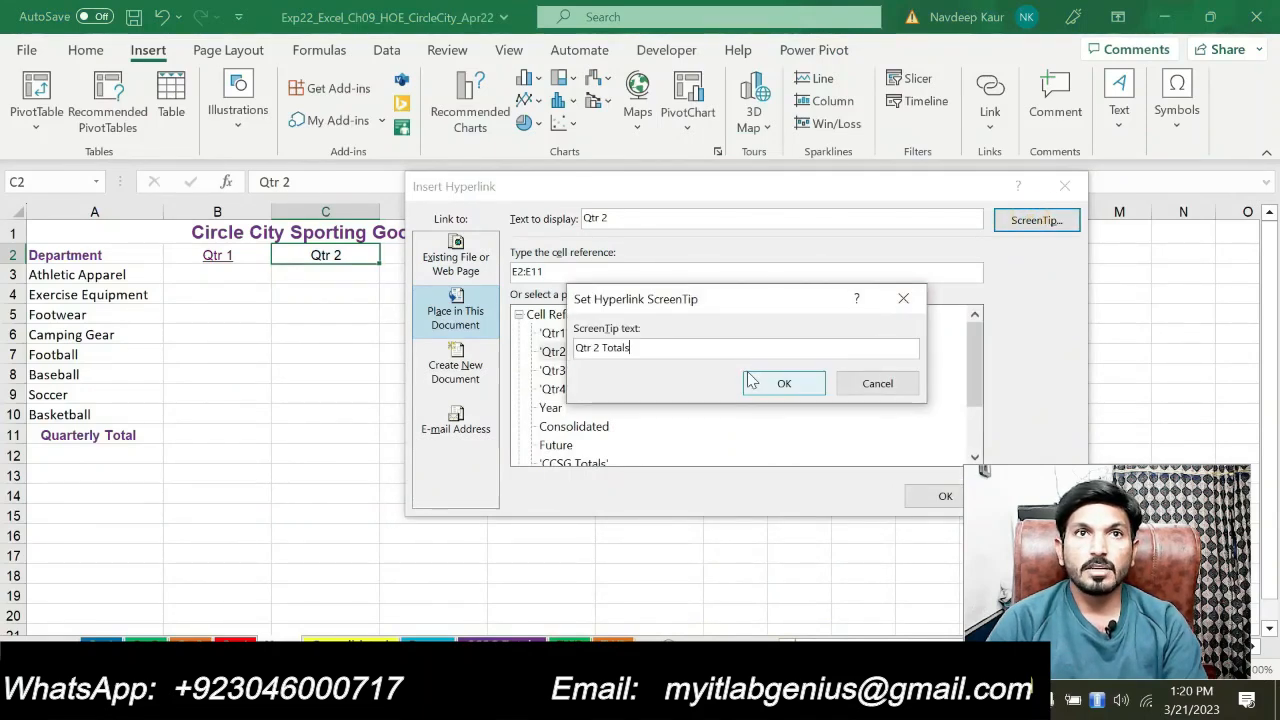
click(775, 388)
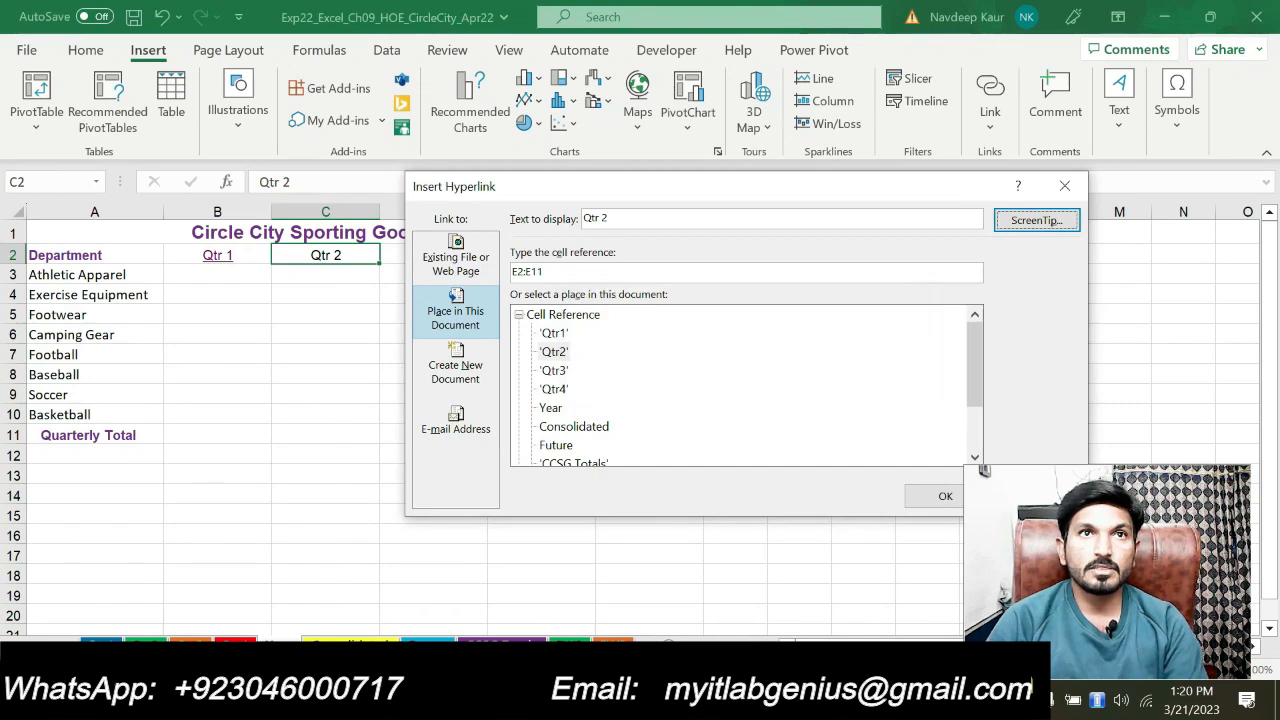
click(554, 351)
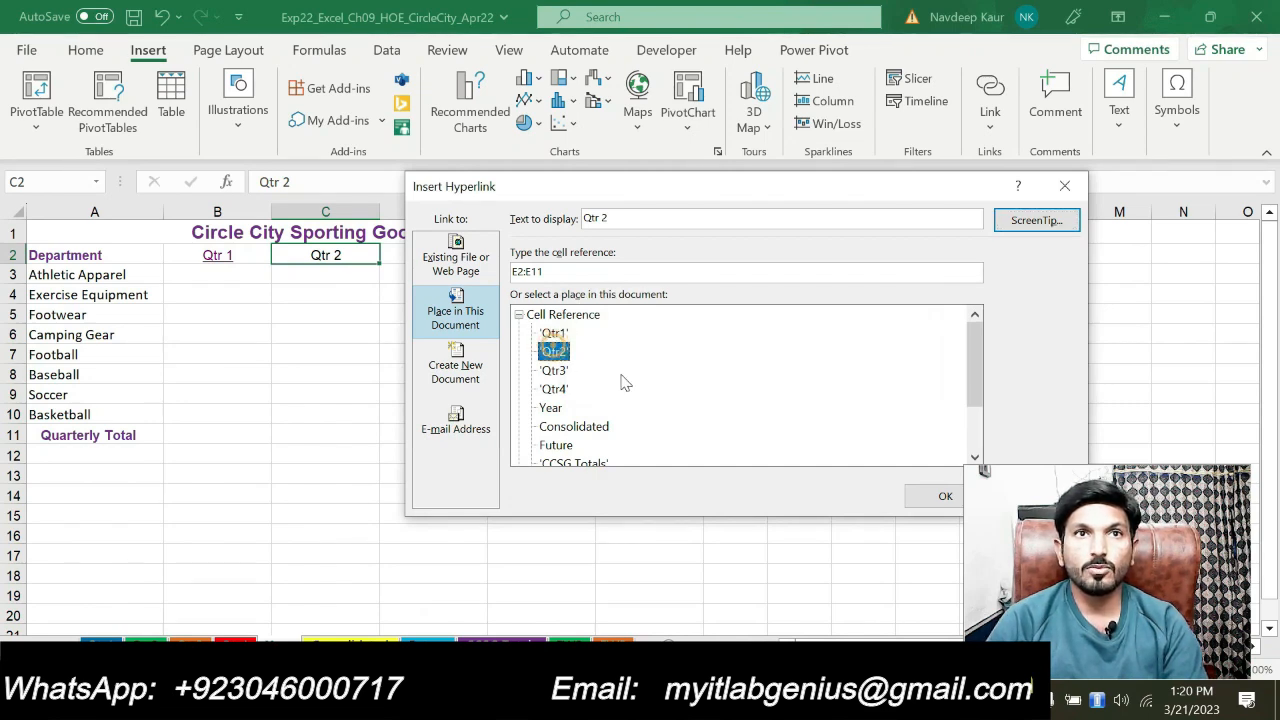
click(935, 497)
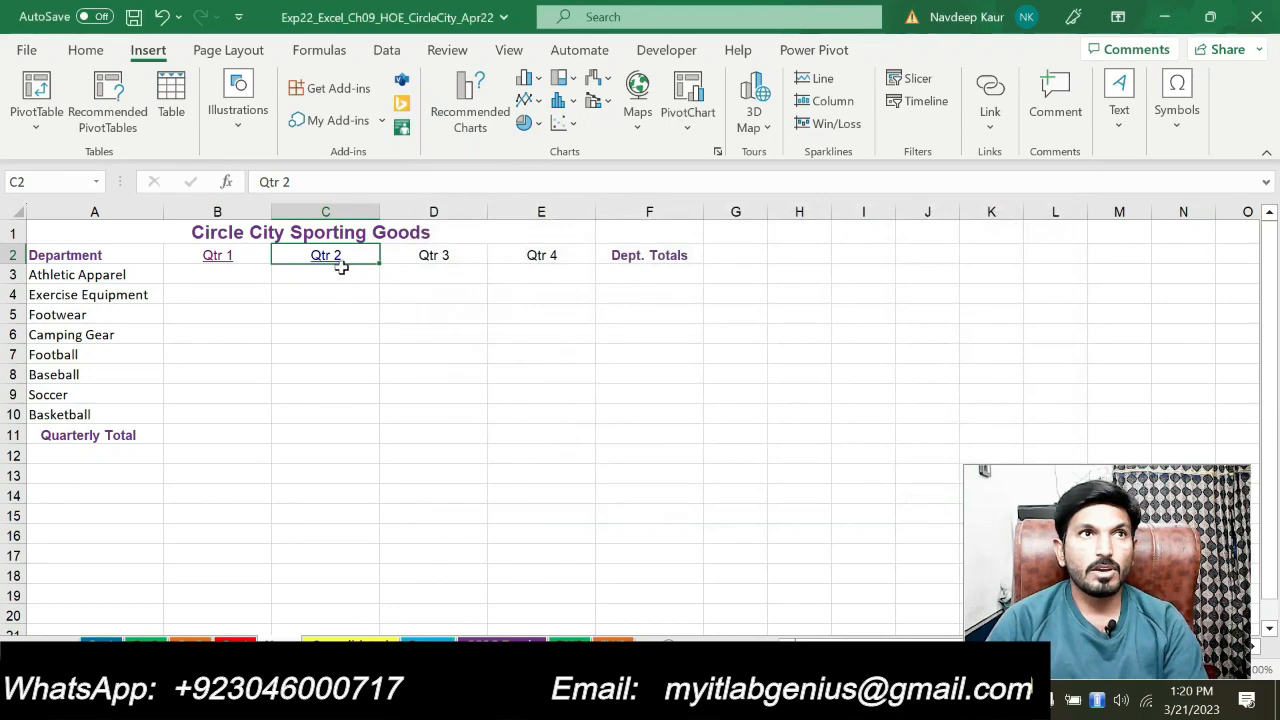
- Test the Qtr 2 hyperlink in cell C2 and its ScreenTip, then return to the Year worksheet
mouse_move(336, 264)
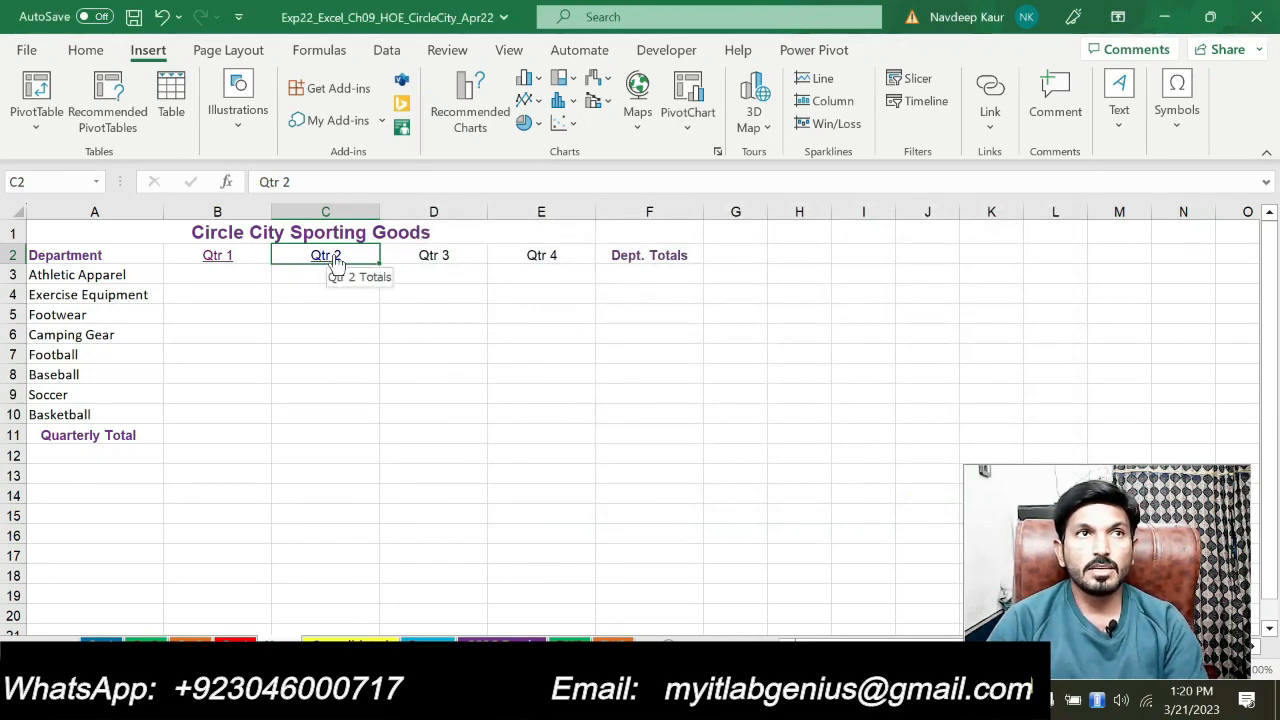
click(335, 260)
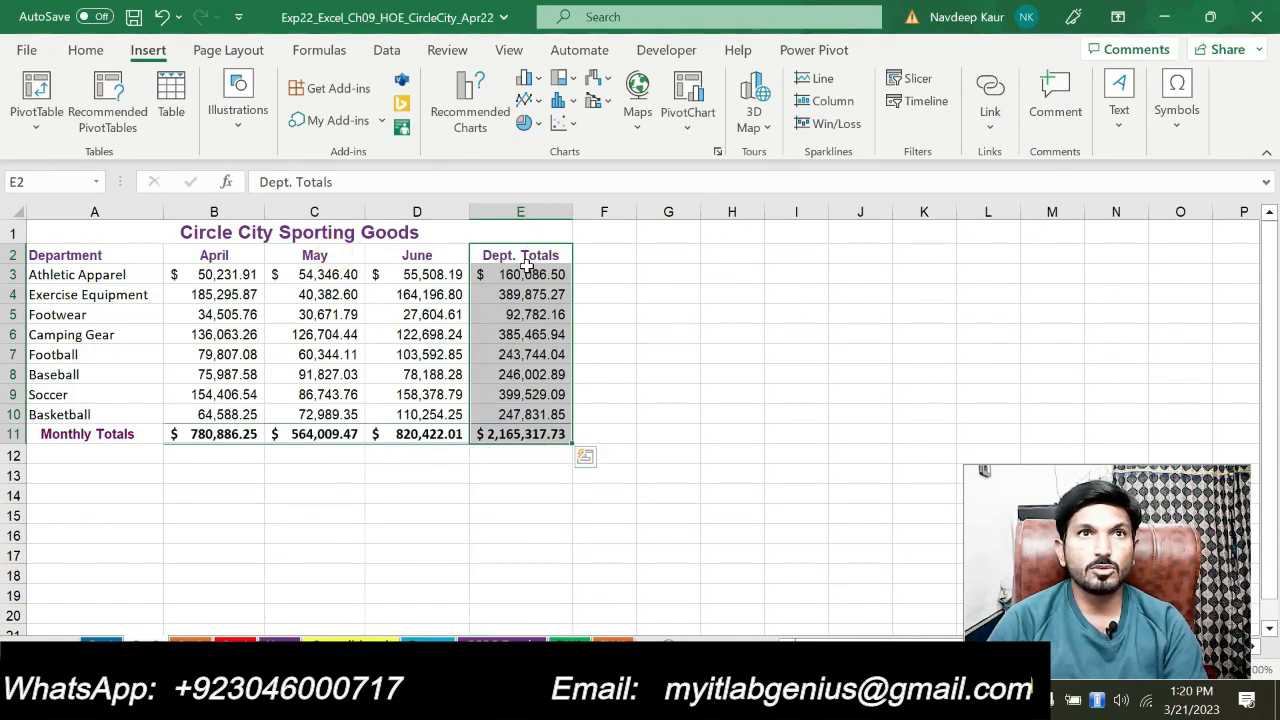
click(279, 645)
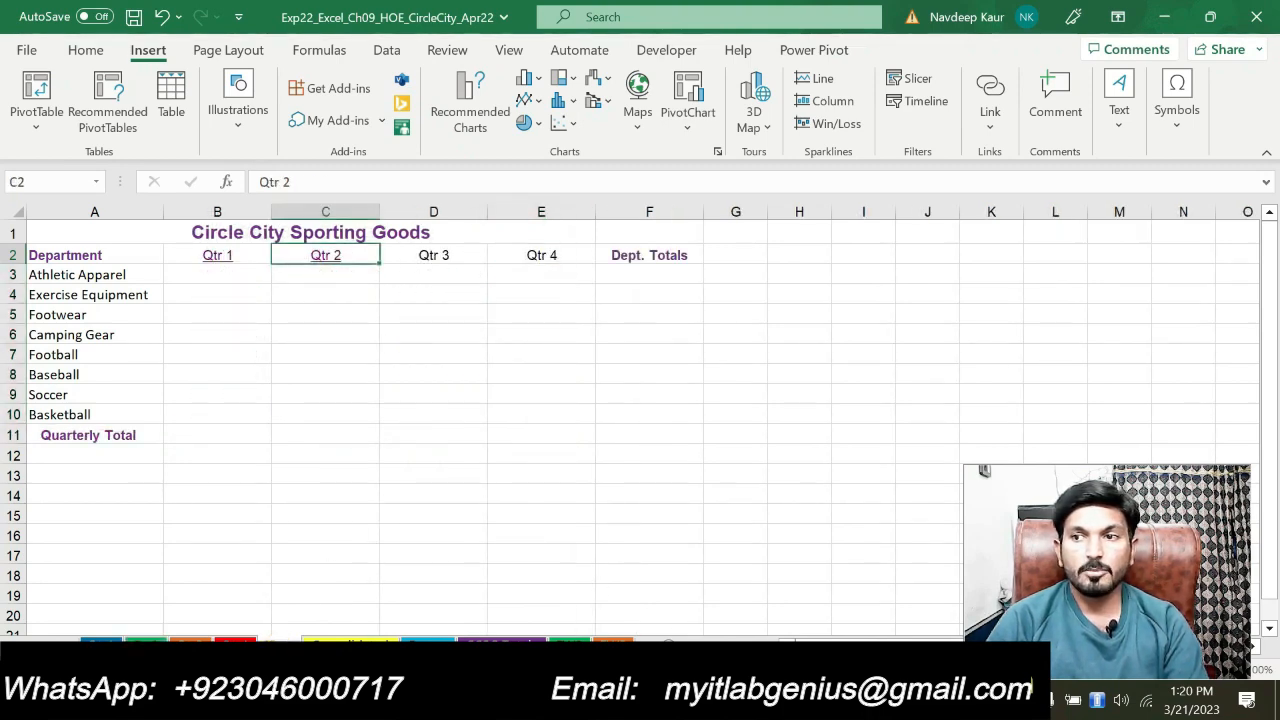
- Switch to Word and copy the range E2:E11 from the cell D2 instruction, then select cell D2 on the Year worksheet in Excel
key(alt+Tab)
scroll(640, 400, down, 3)
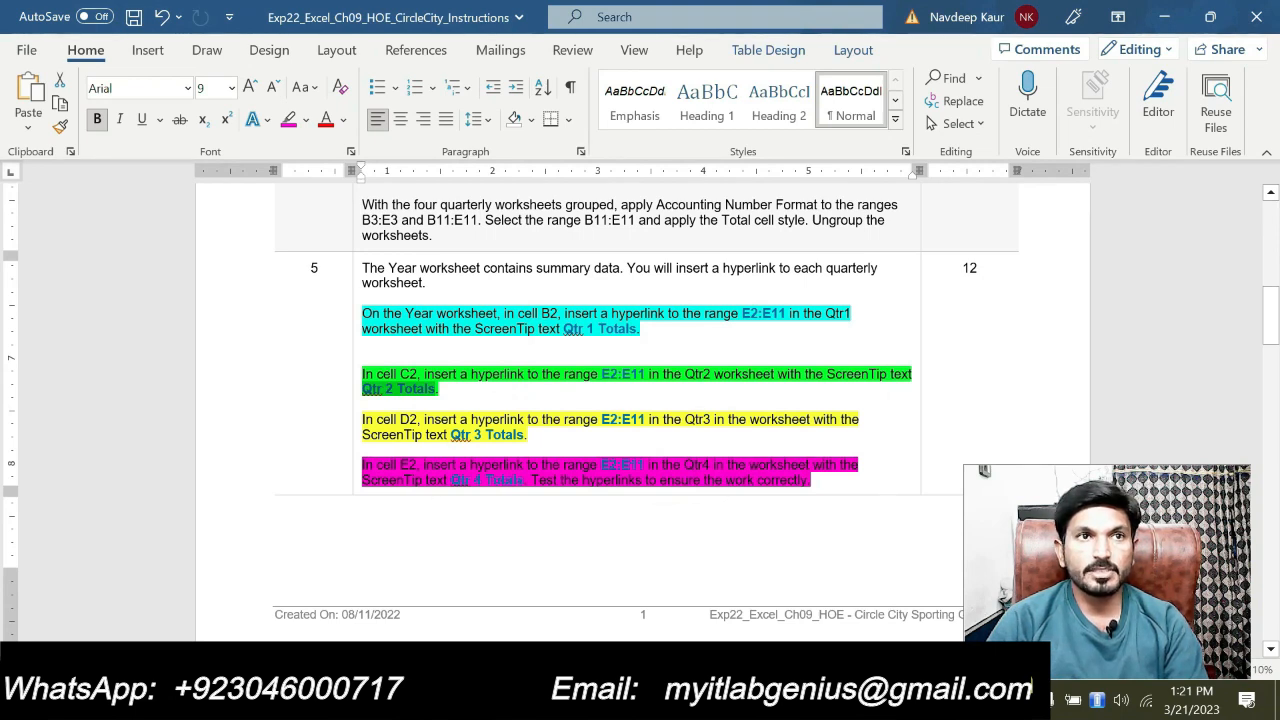
click(407, 420)
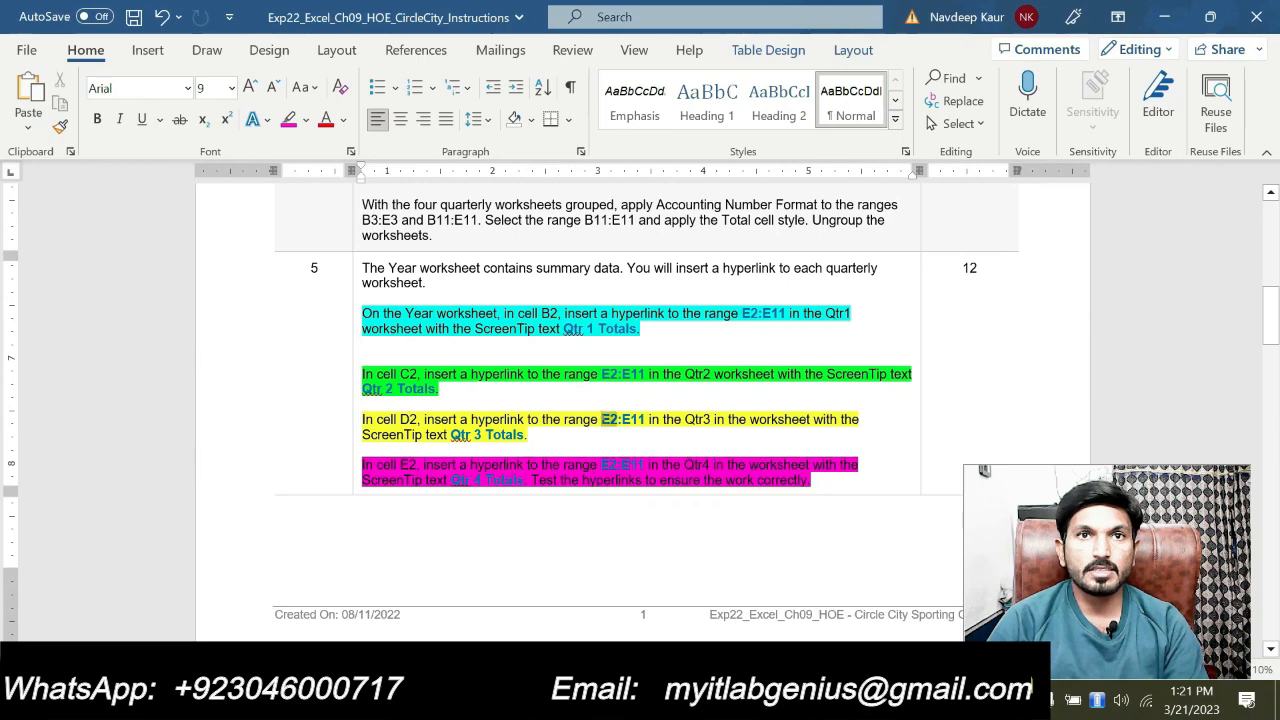
drag(603, 419, 646, 420)
key(ctrl+b)
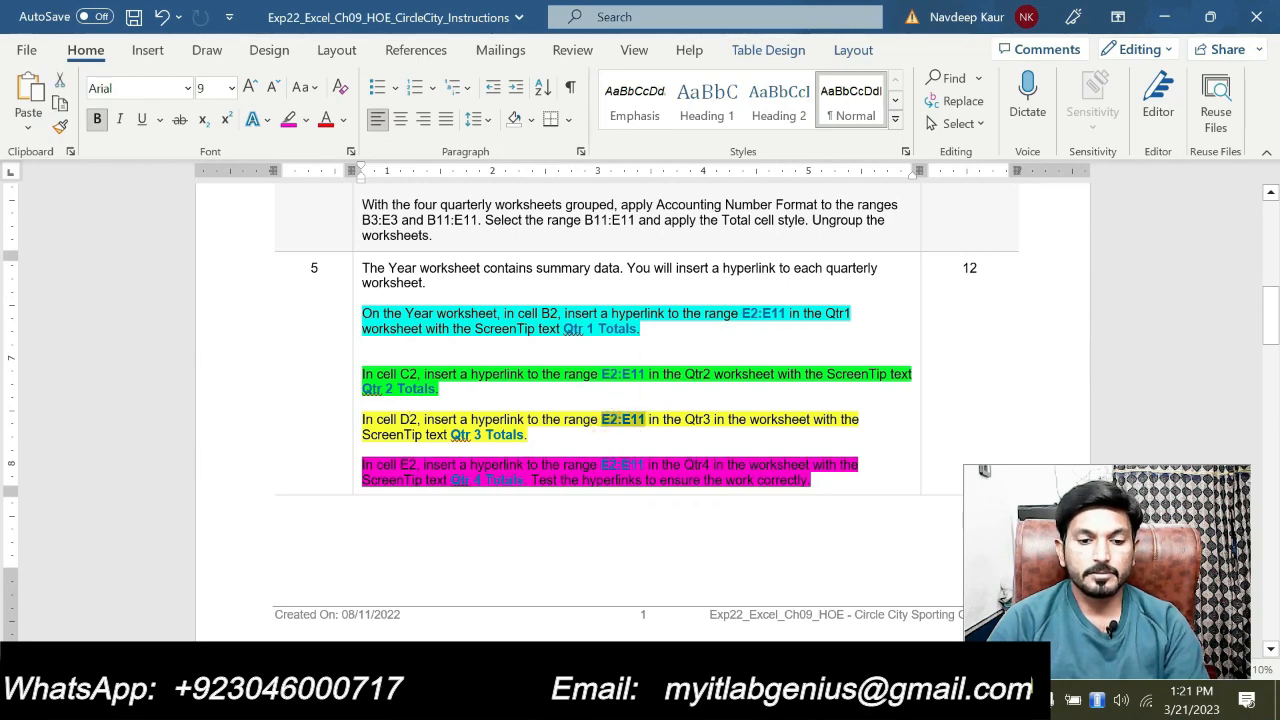
click(779, 699)
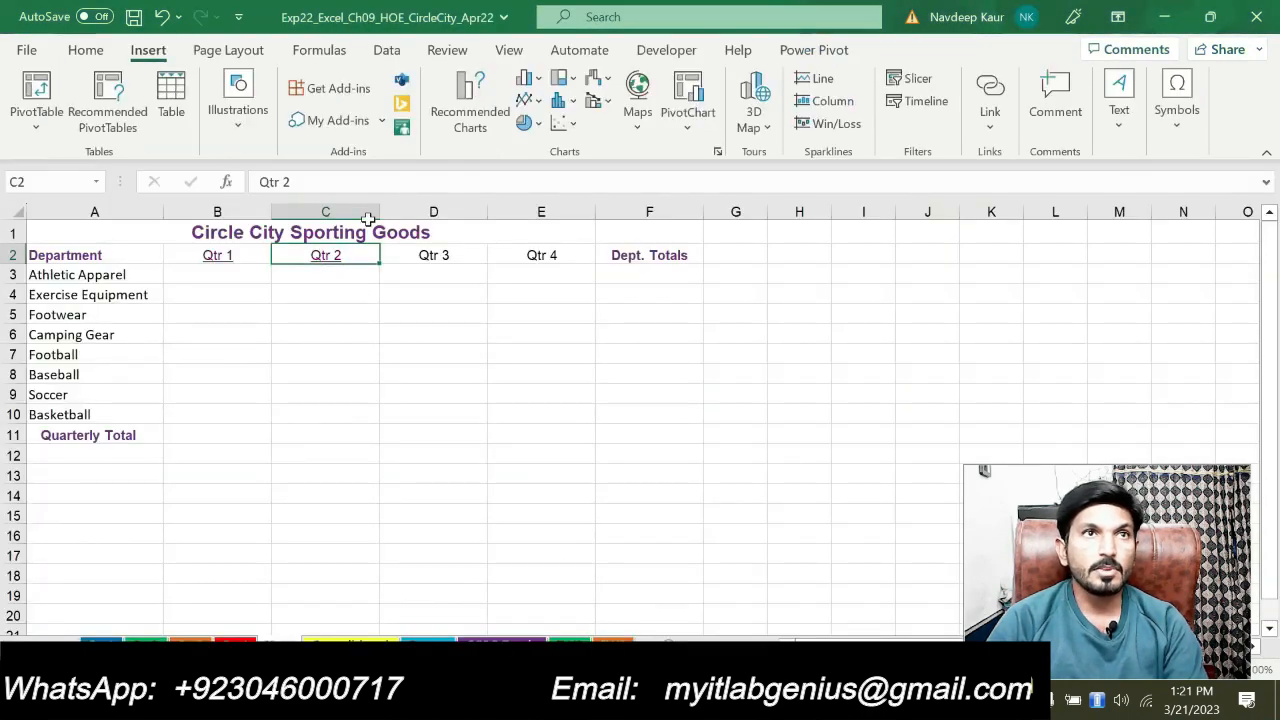
click(423, 252)
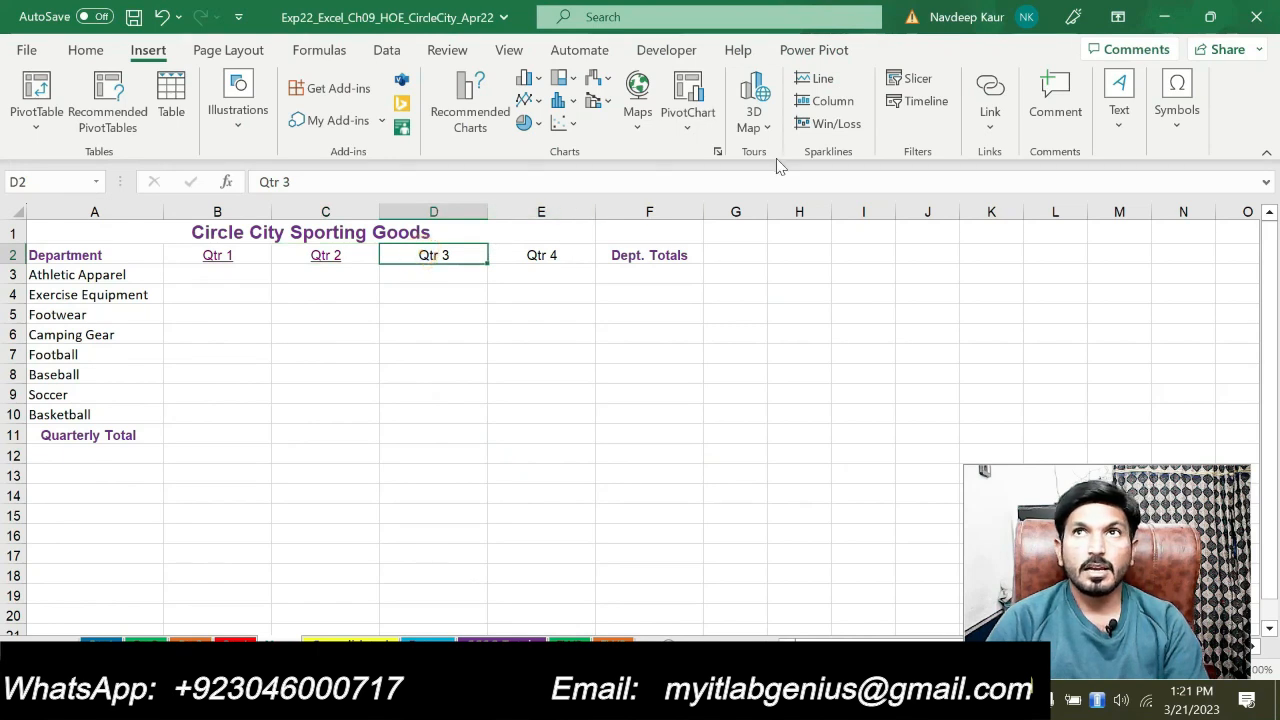
- Start a hyperlink in cell D2 with the cell reference E2:E11 on the Qtr3 worksheet
click(989, 131)
click(787, 236)
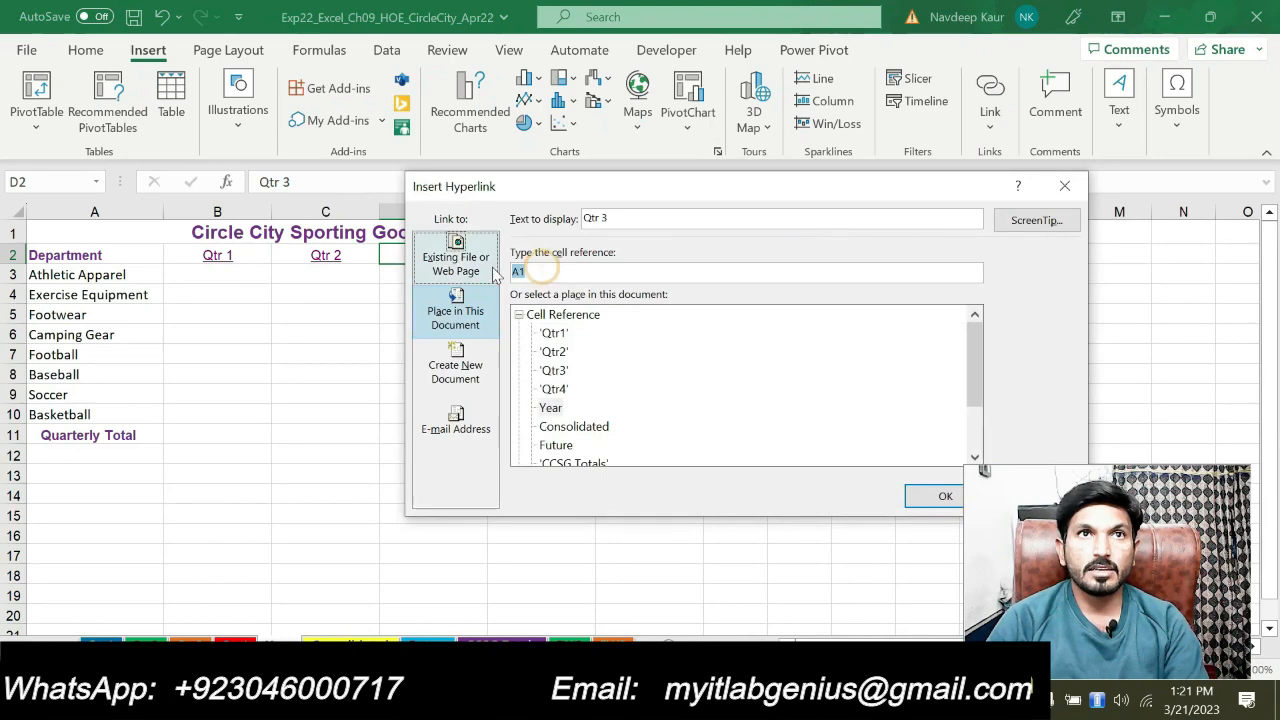
text(E2:E11)
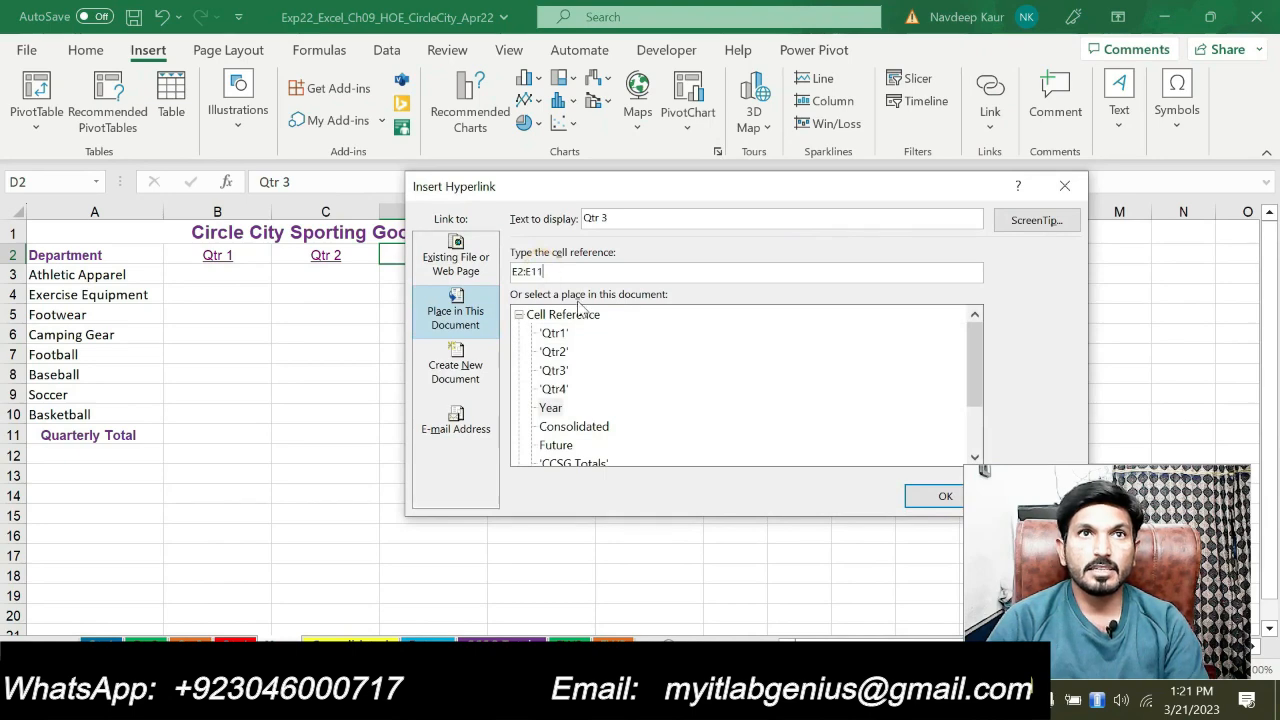
click(554, 371)
- Copy Qtr 3 Totals from step 5 in Word, set it as the ScreenTip in Excel, and finish cell D2's hyperlink to the Qtr3 worksheet
key(alt+Tab)
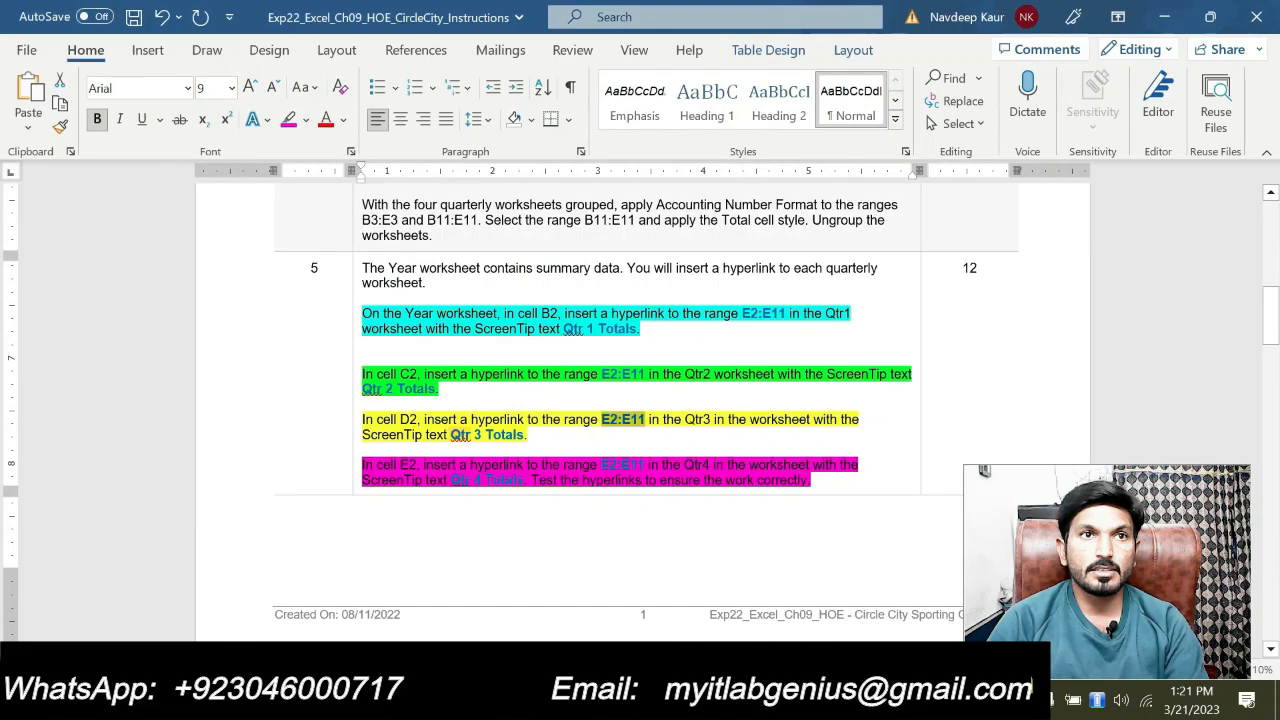
drag(451, 434, 524, 434)
key(ctrl+c)
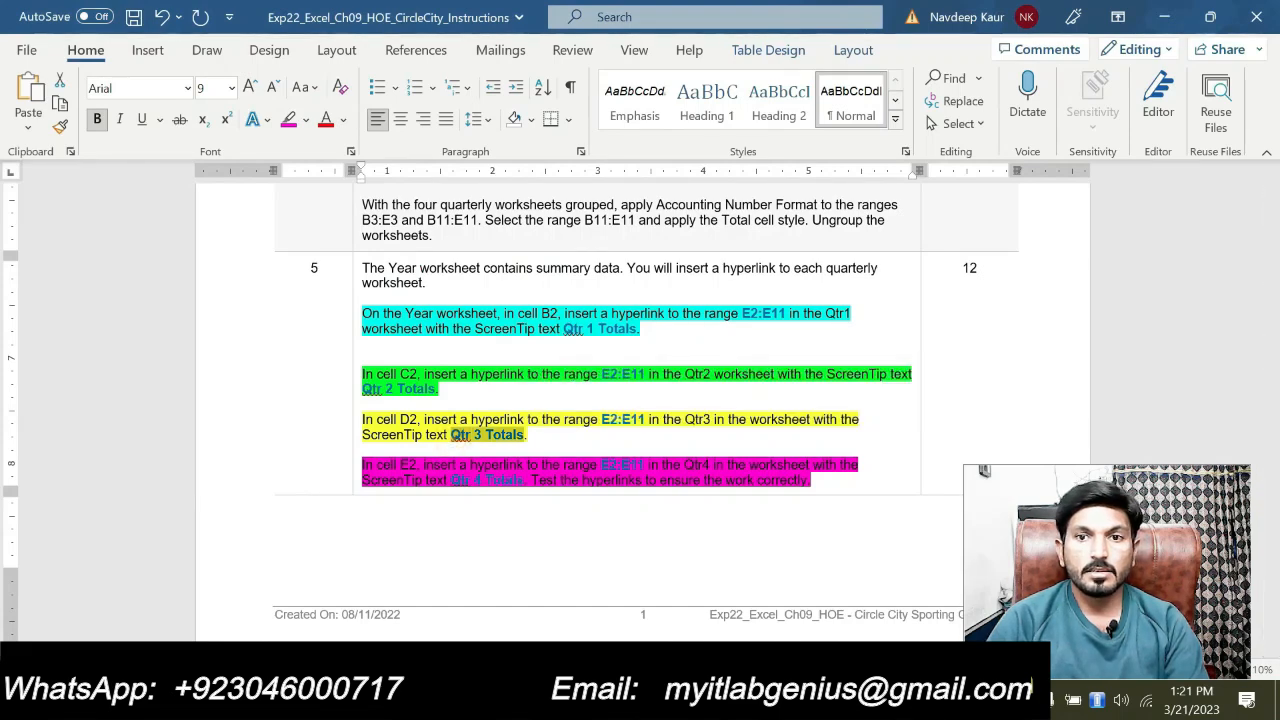
key(alt+Tab)
click(1027, 220)
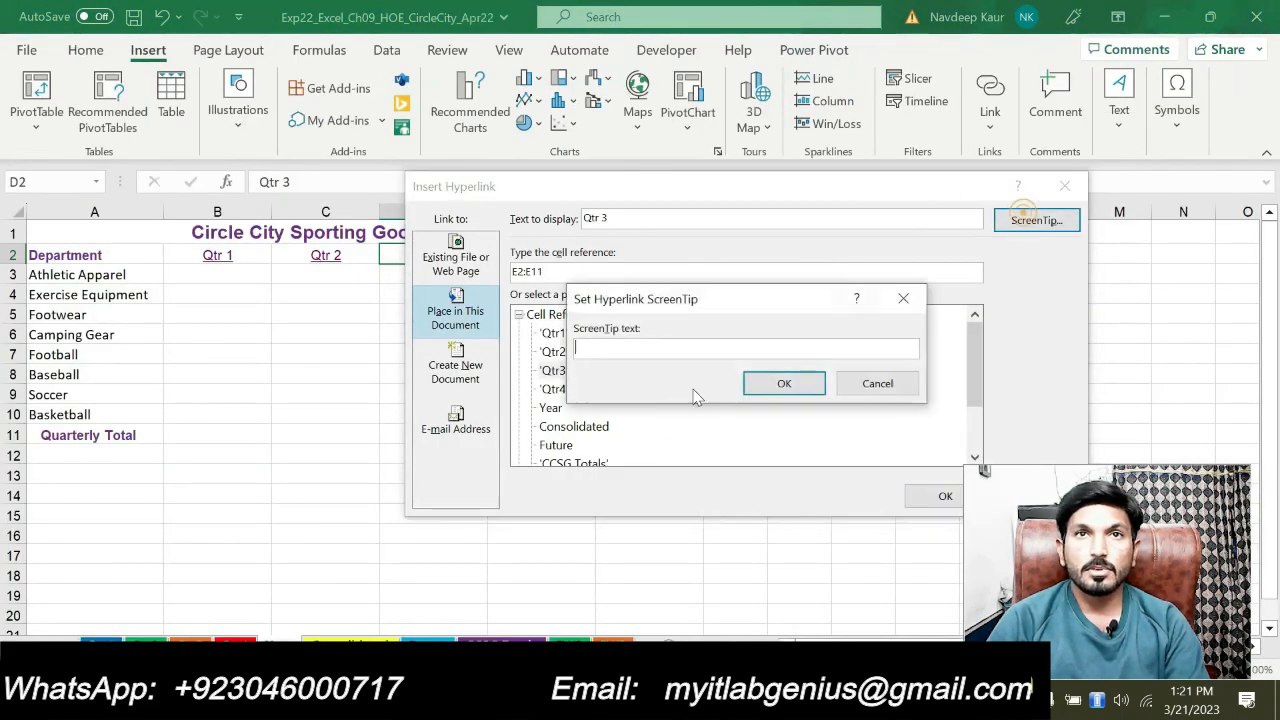
key(ctrl+v)
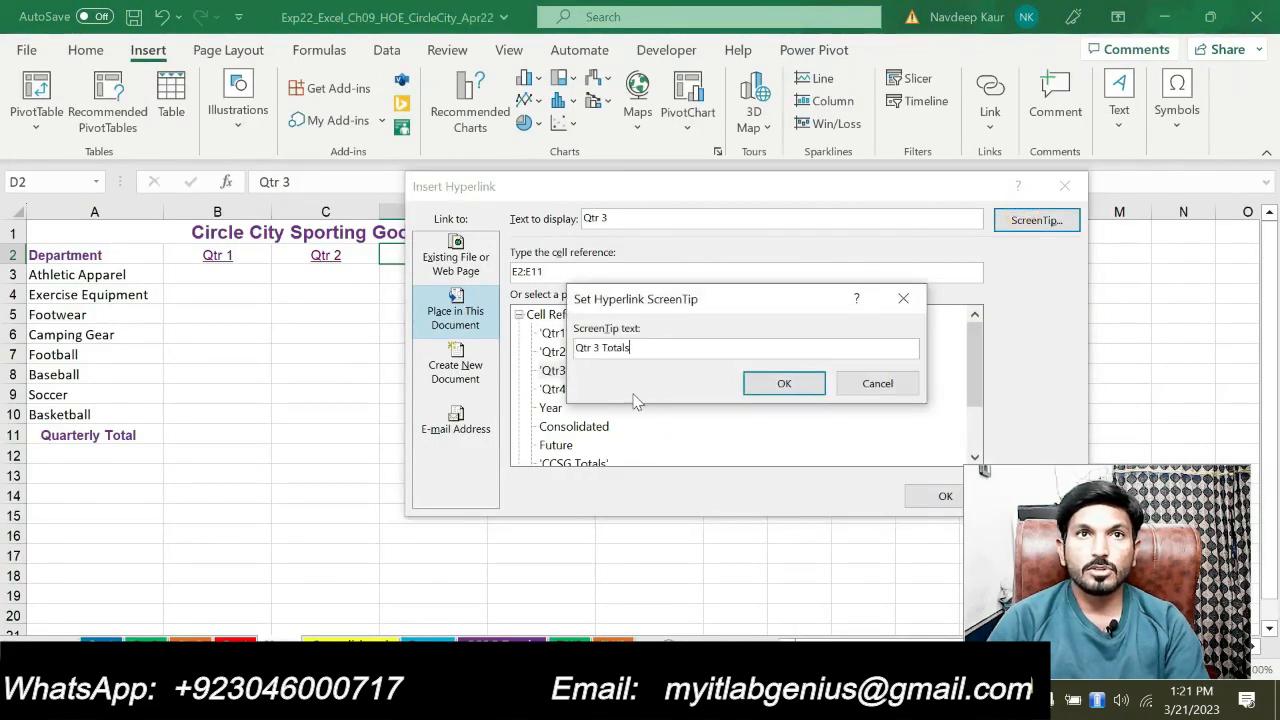
click(785, 389)
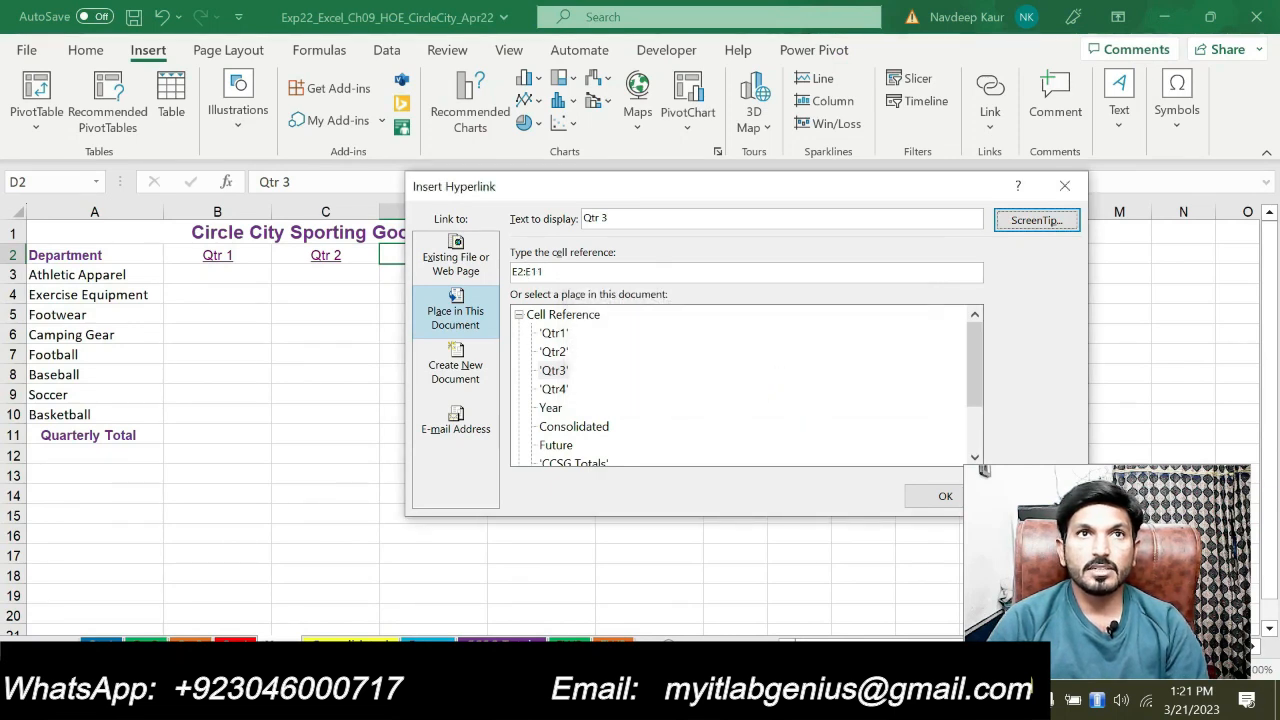
click(554, 371)
click(943, 494)
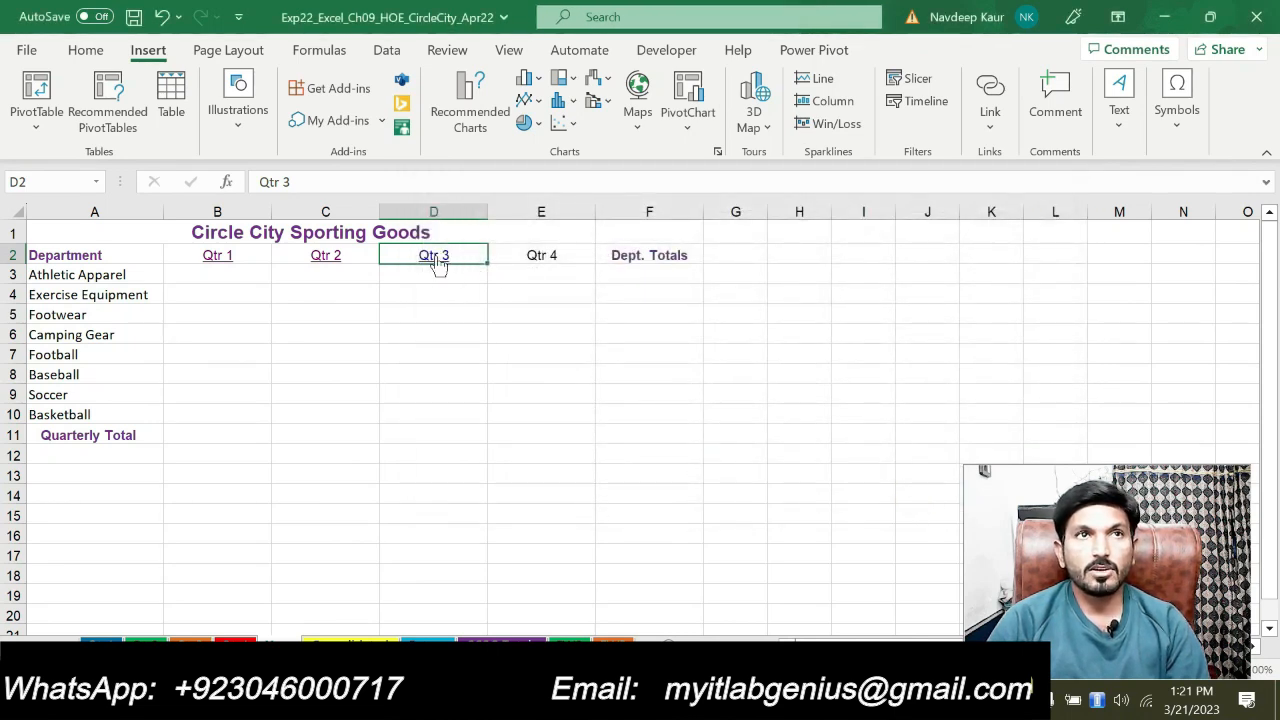
mouse_move(437, 262)
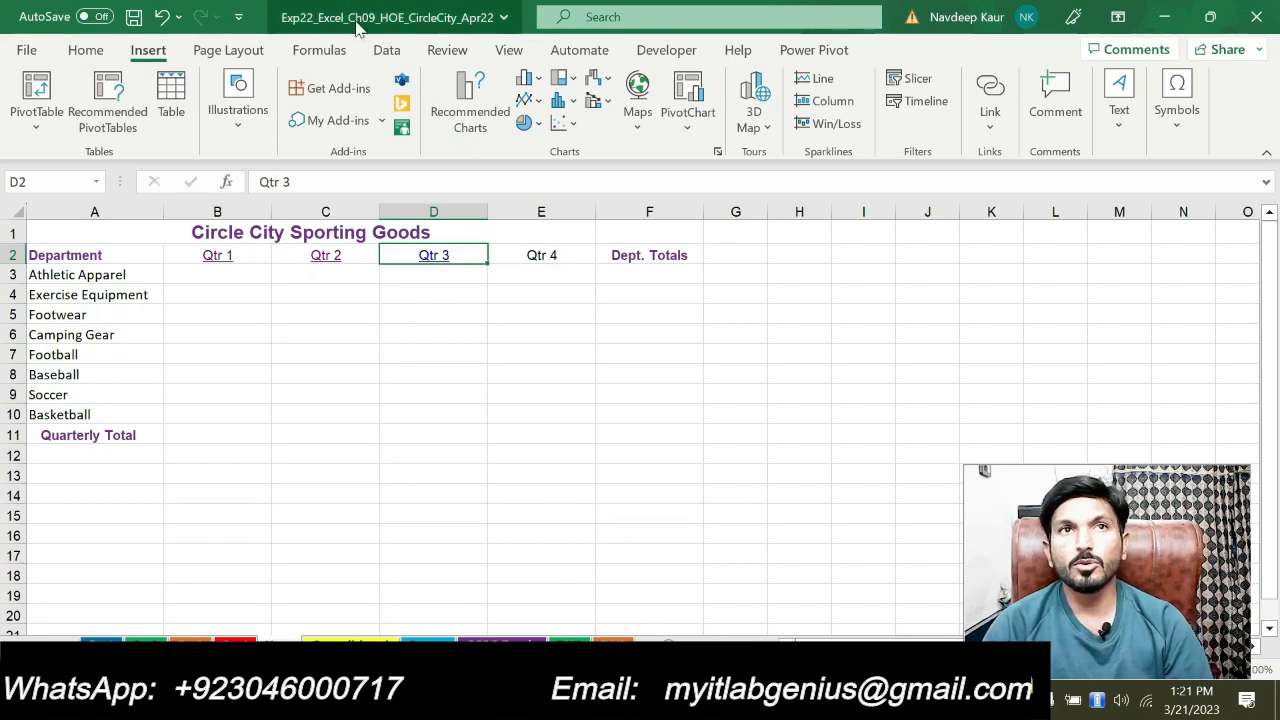
- Switch to Word and change the highlight of step 5's cell E2 instruction to turquoise
key(alt+Tab)
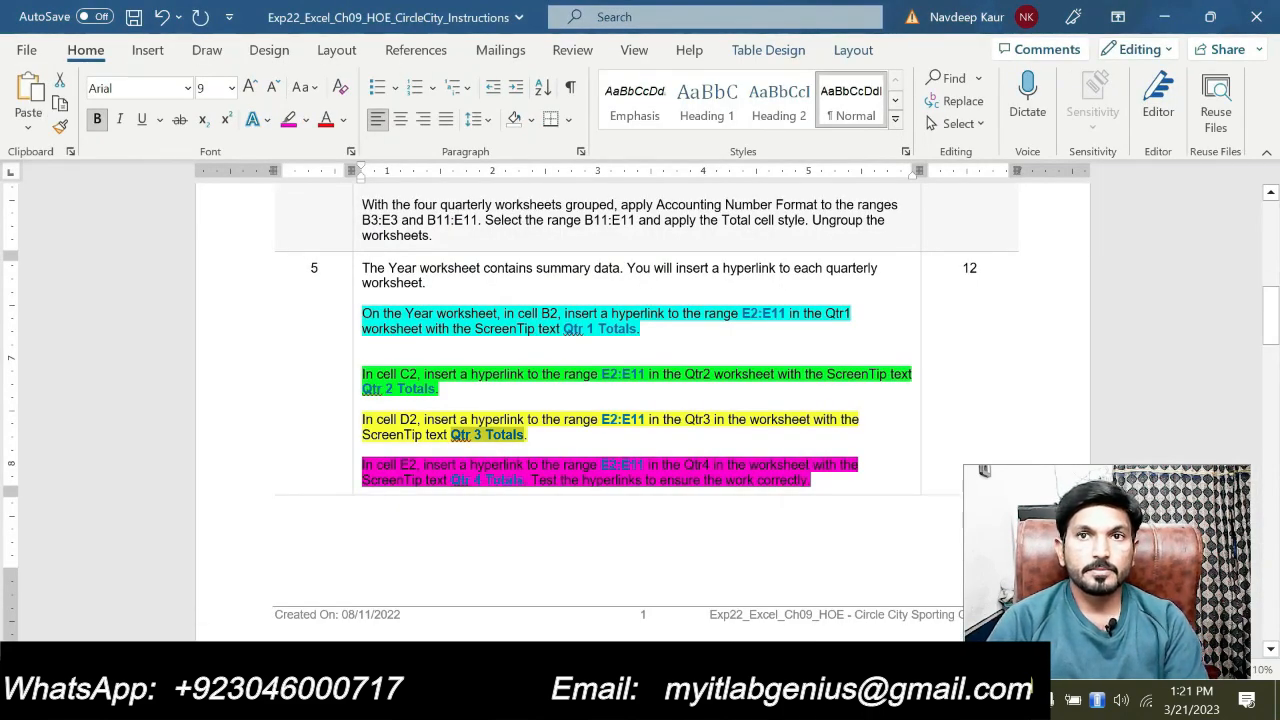
drag(812, 480, 363, 465)
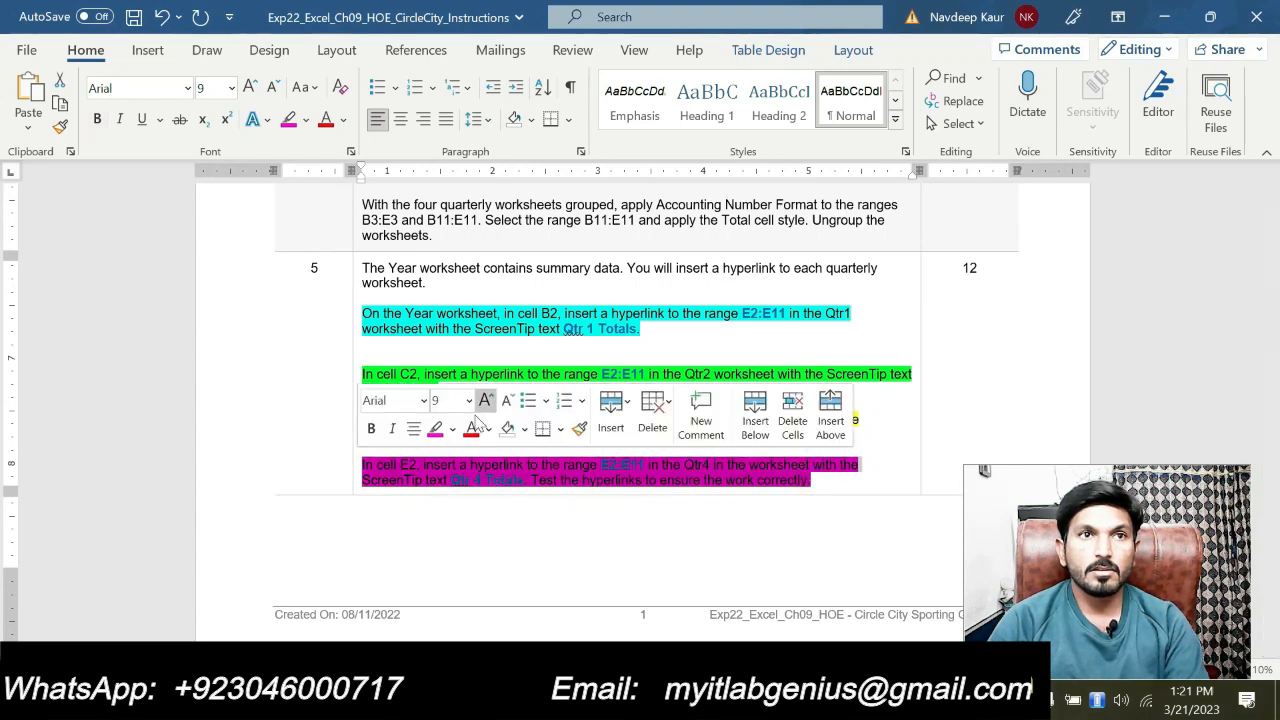
click(453, 429)
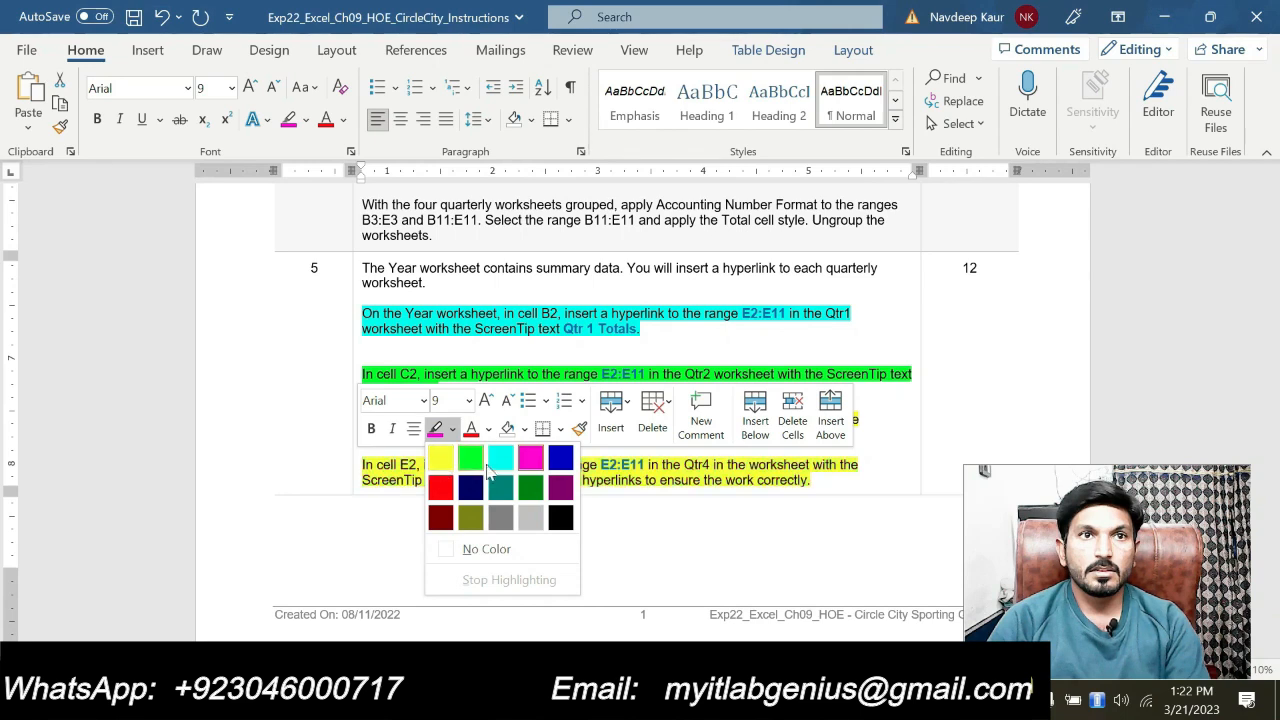
click(500, 458)
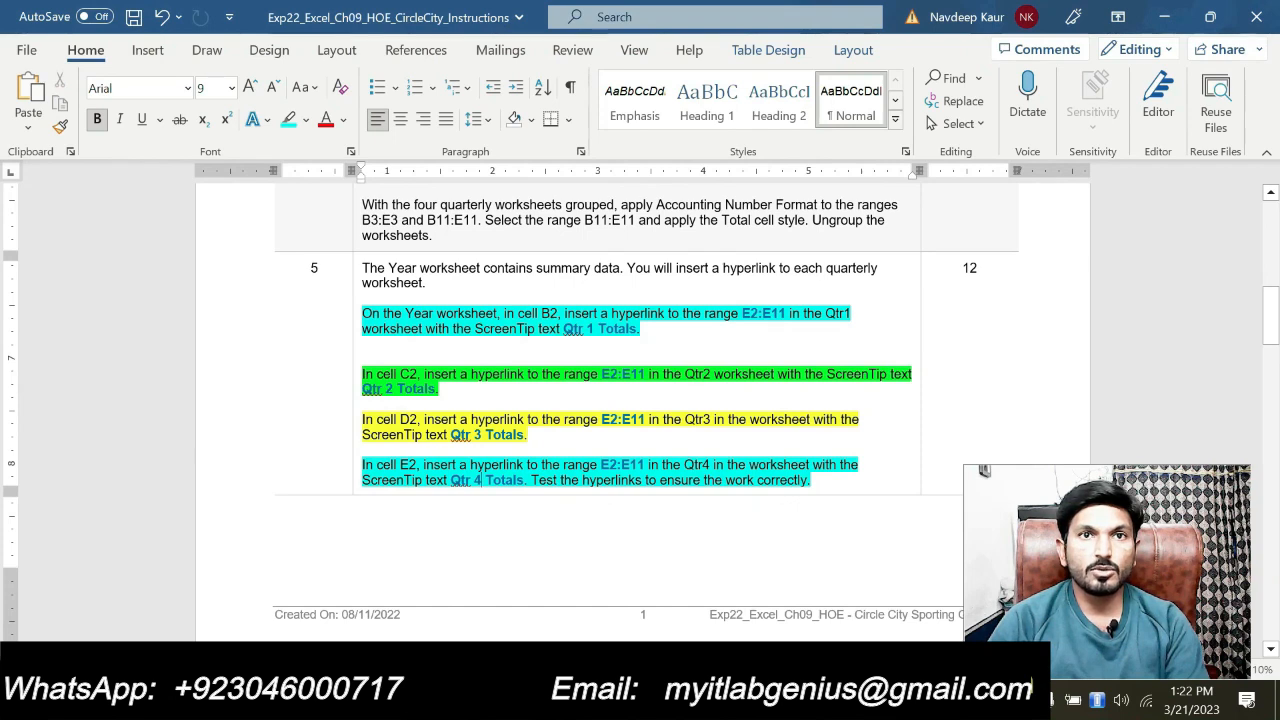
- Copy the range E2:E11 from the cell E2 instruction in Word, then select cell E2 on the Year worksheet in Excel
drag(601, 465, 647, 465)
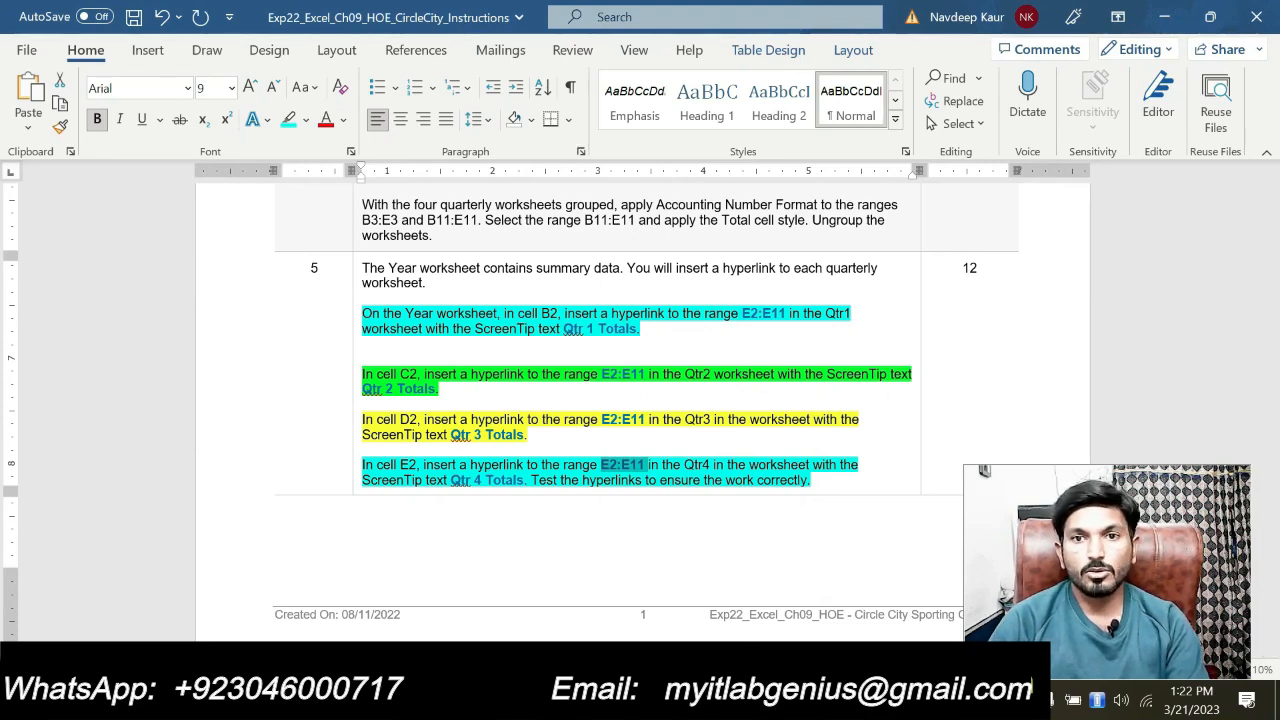
key(alt+Tab)
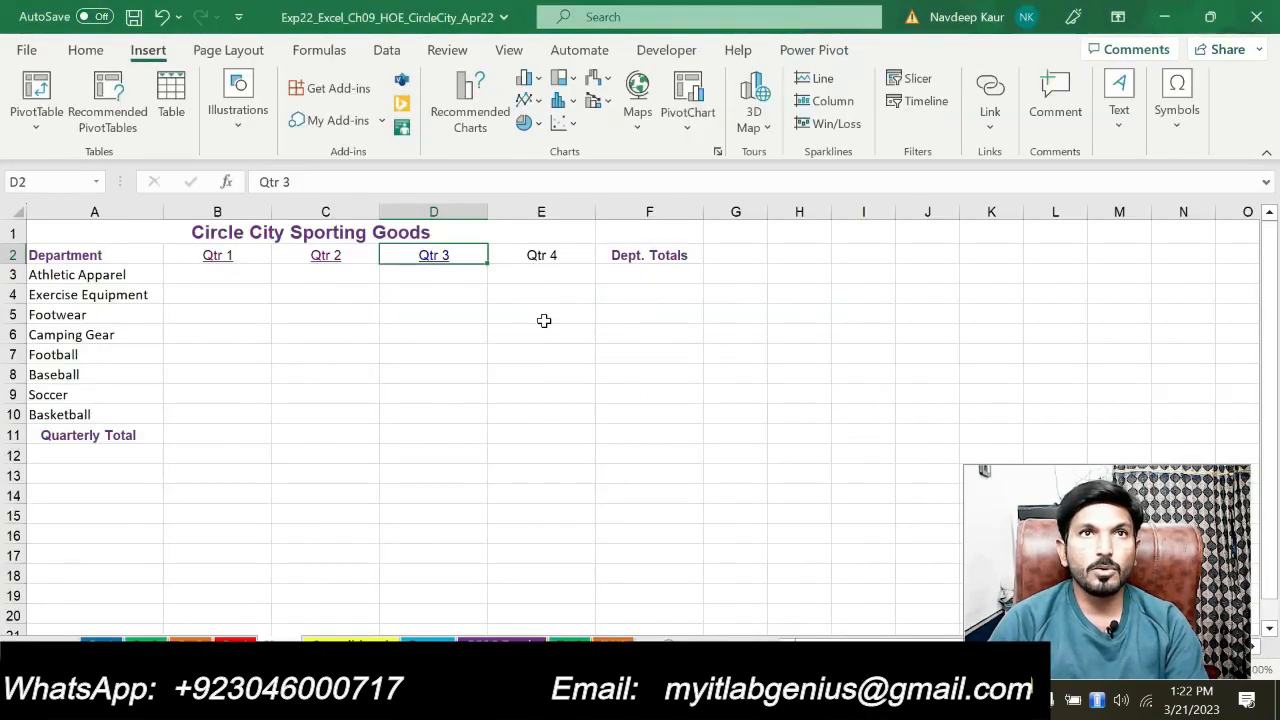
click(549, 258)
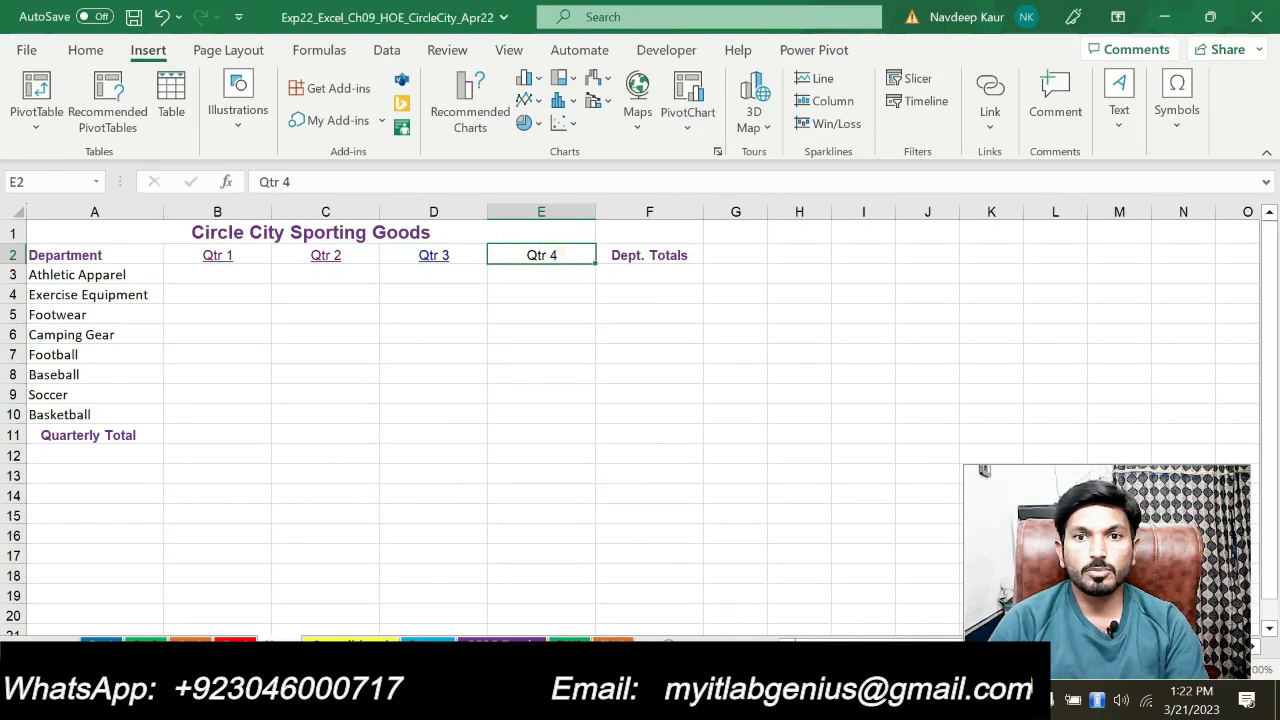
key(alt+Tab)
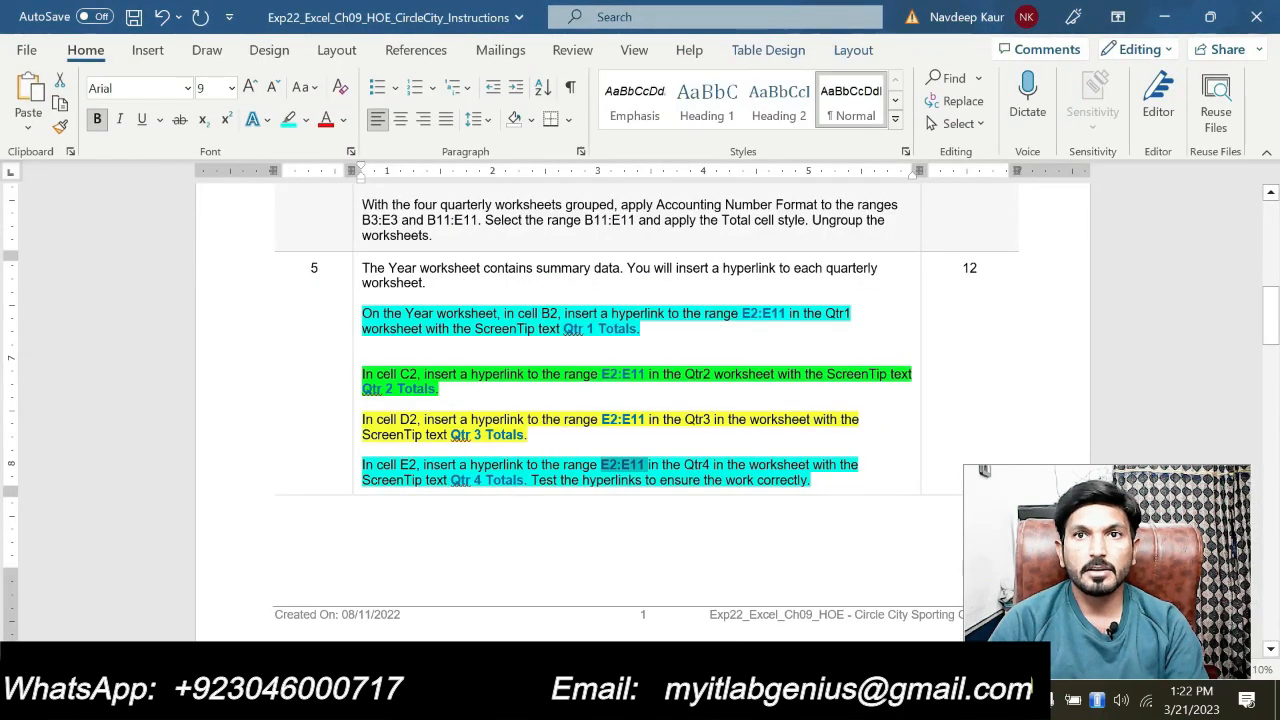
click(838, 478)
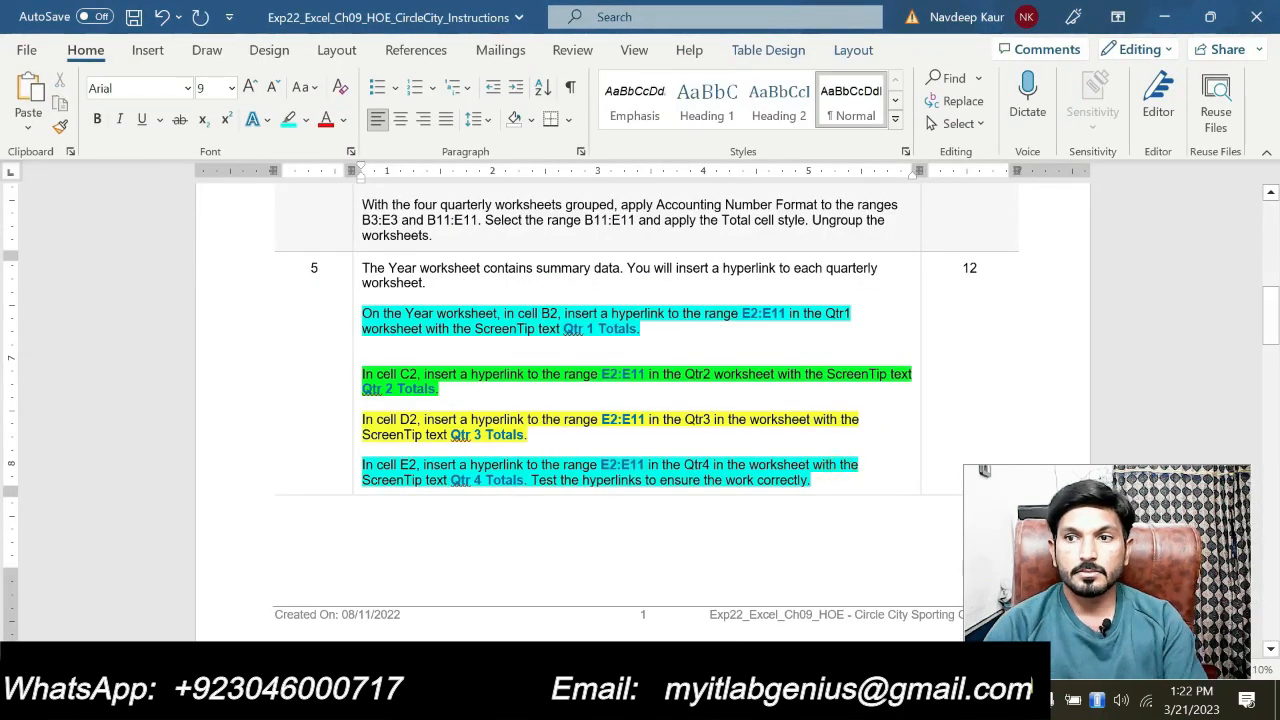
click(798, 700)
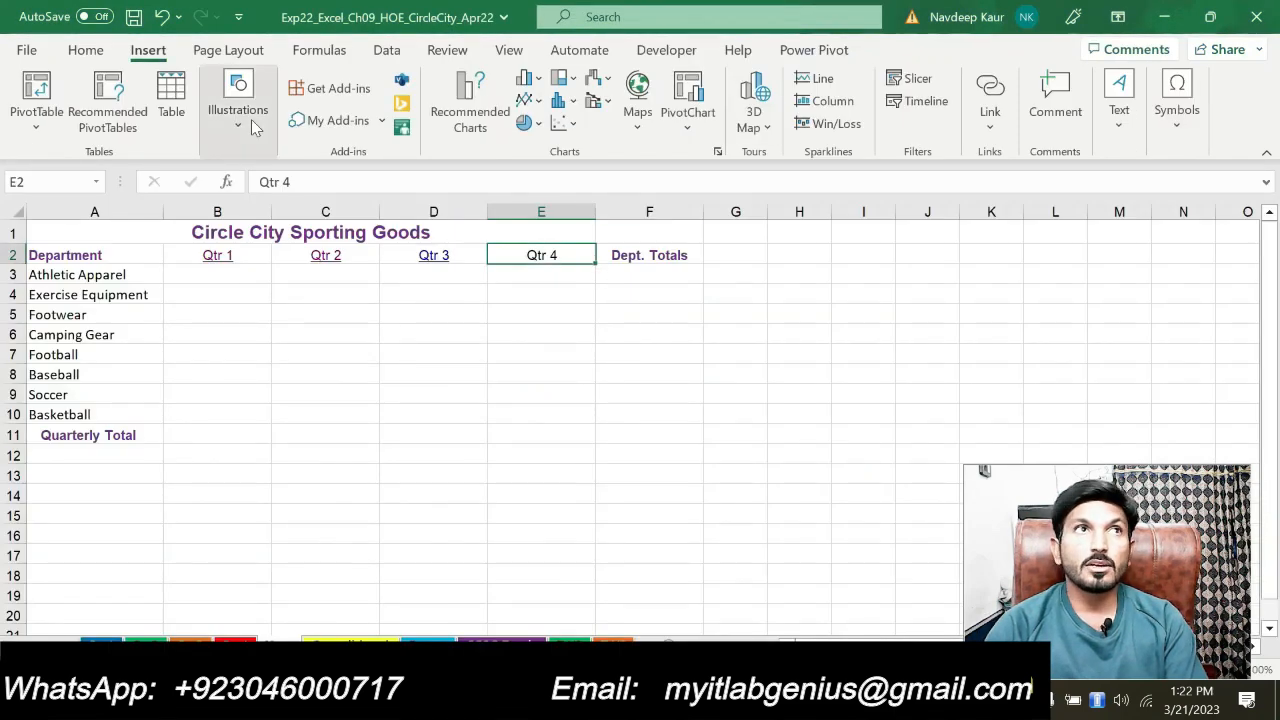
- Start a hyperlink in cell E2 with the cell reference E2:E11 on the Qtr4 worksheet
click(993, 129)
click(780, 240)
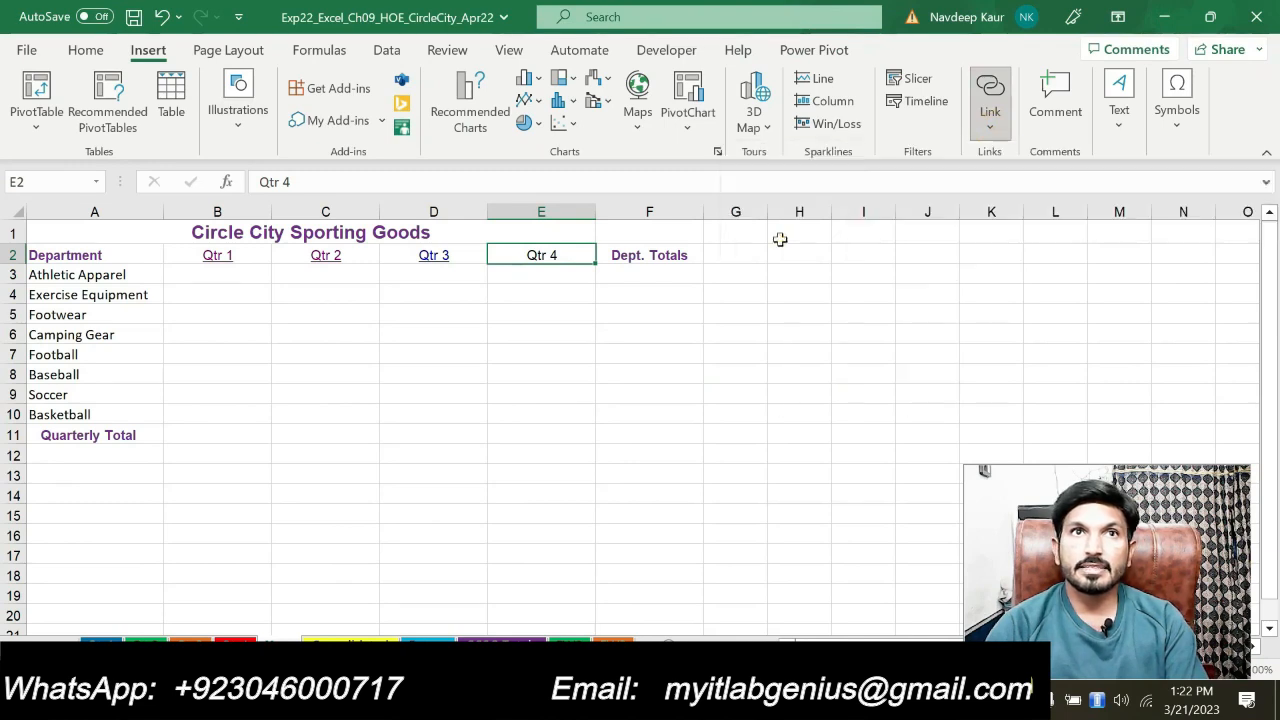
double_click(530, 271)
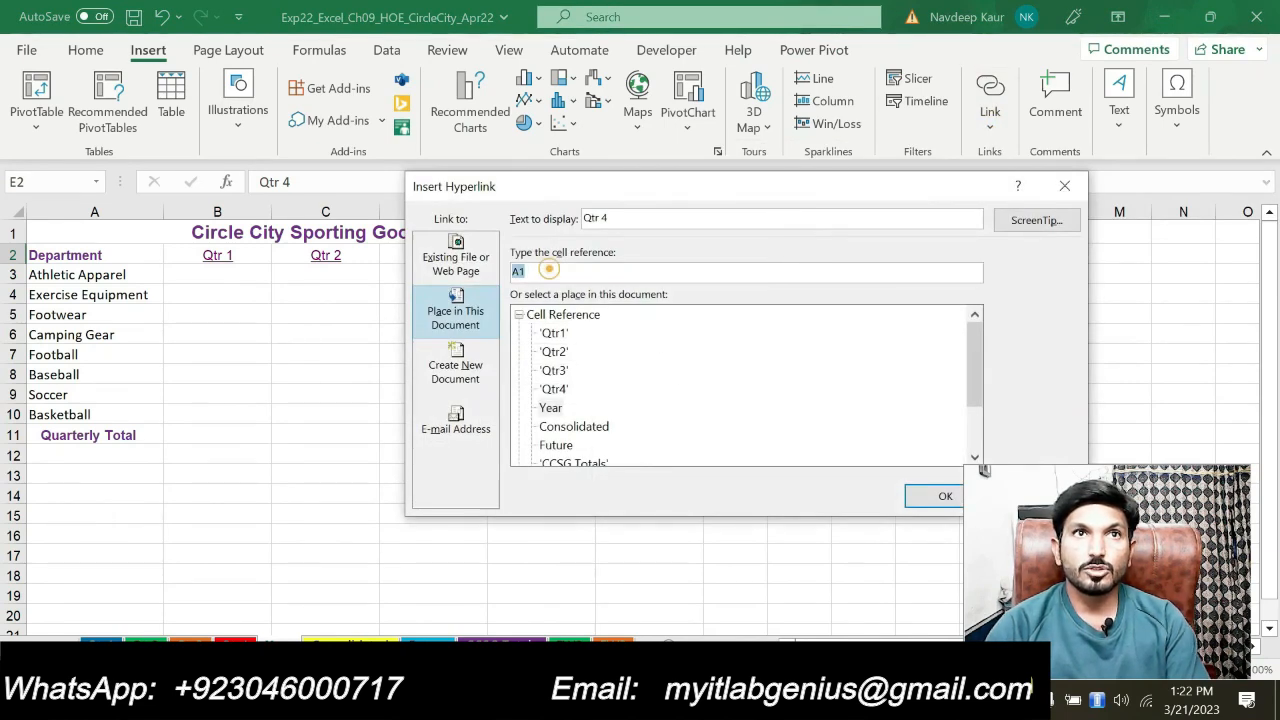
text(E2:E11)
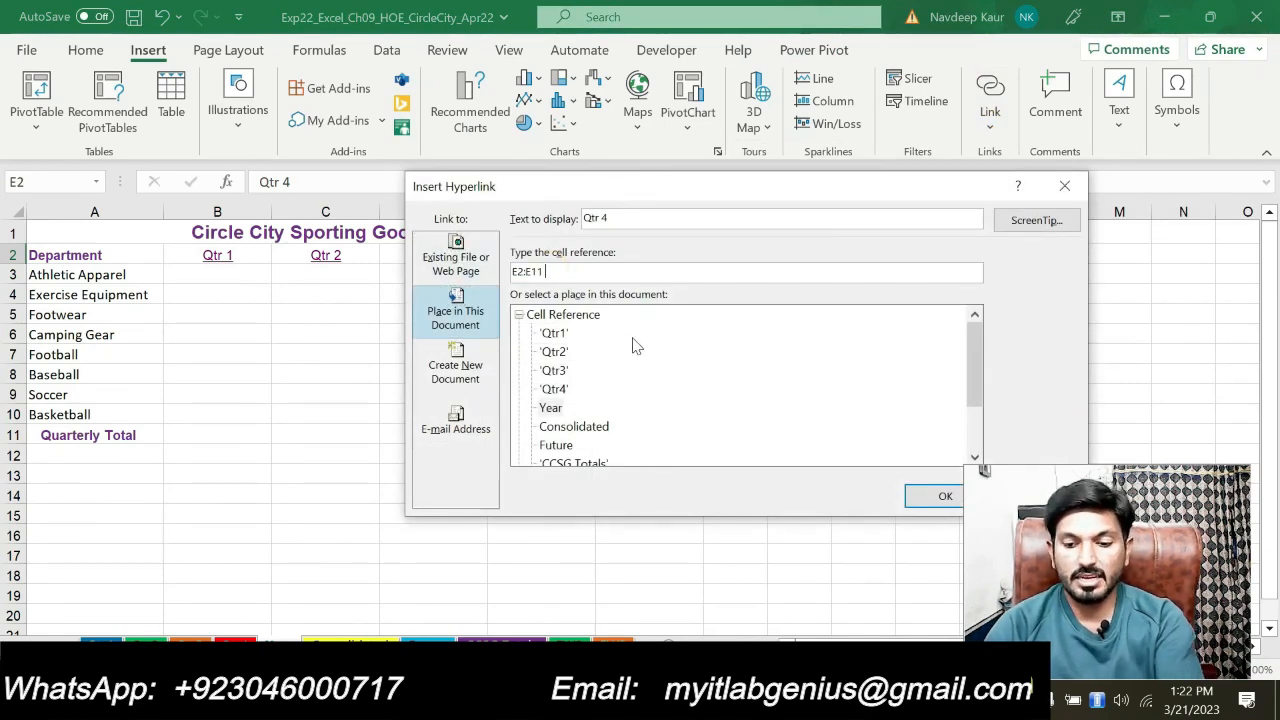
click(553, 389)
- Copy Qtr 4 Totals from step 5 in Word, set it as the ScreenTip in Excel, and finish cell E2's hyperlink to the Qtr4 worksheet
key(alt+Tab)
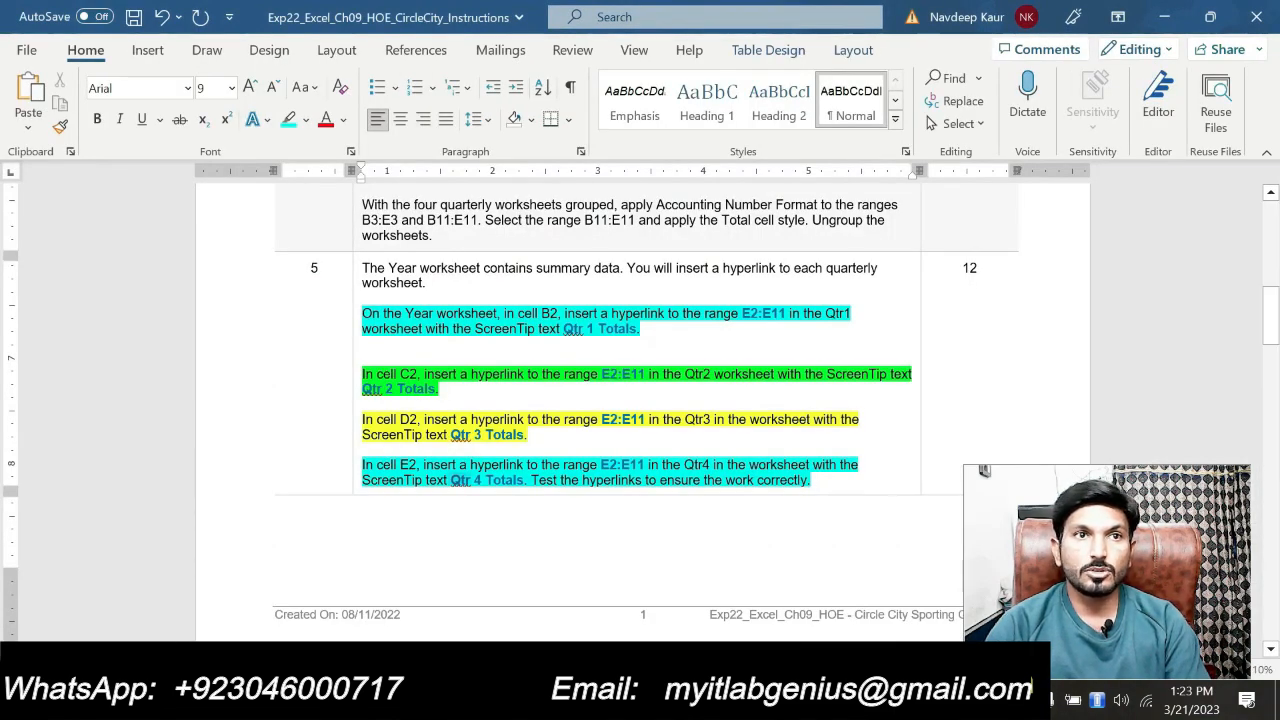
drag(523, 480, 451, 480)
key(ctrl+c)
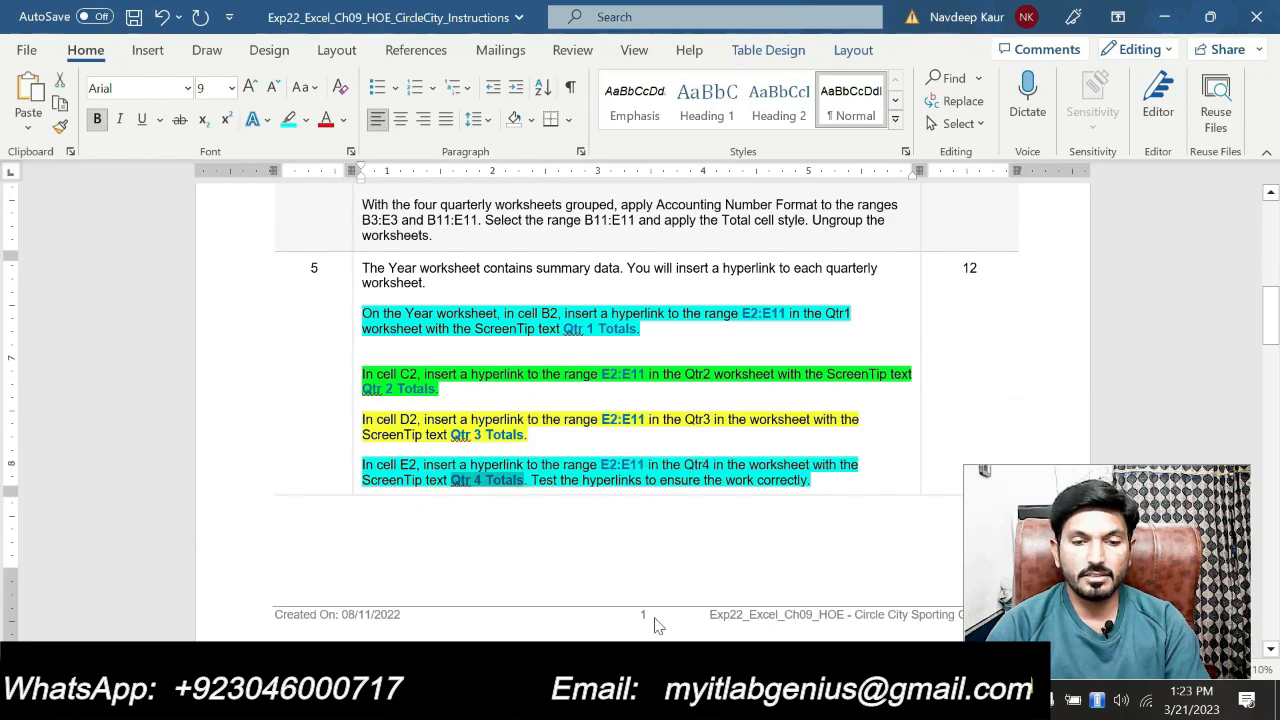
key(alt+Tab)
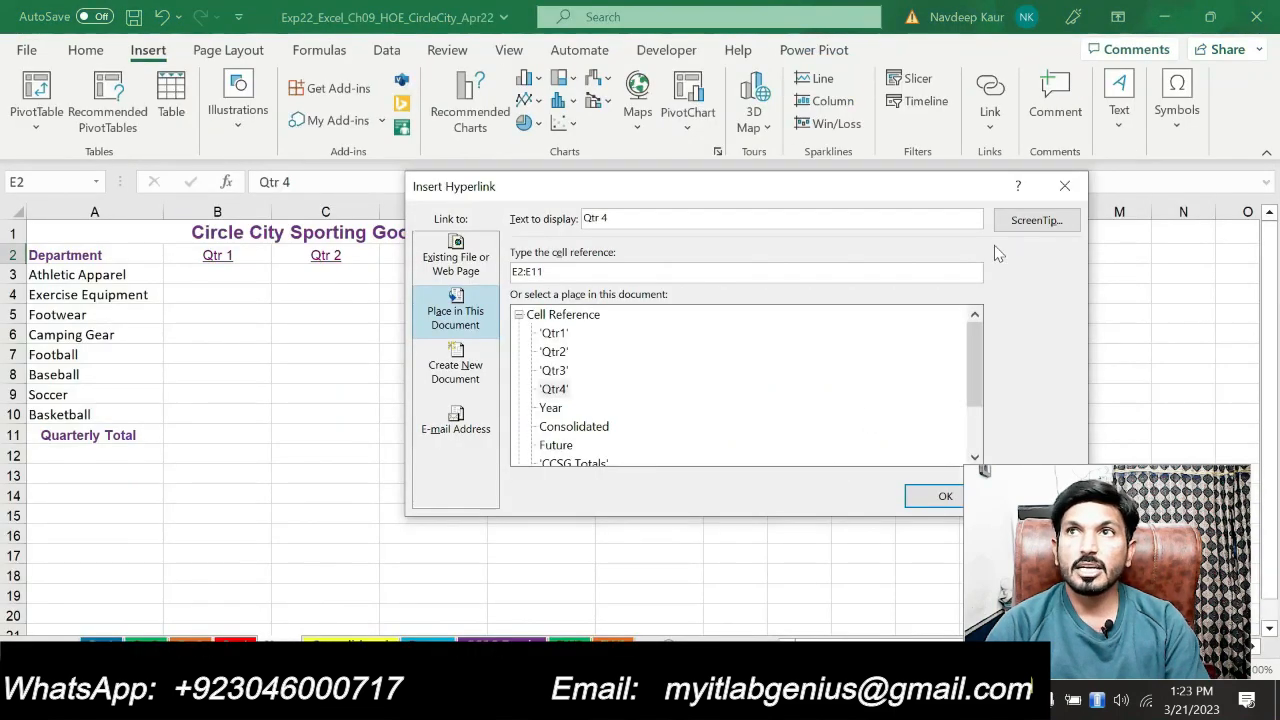
click(1036, 220)
key(ctrl+v)
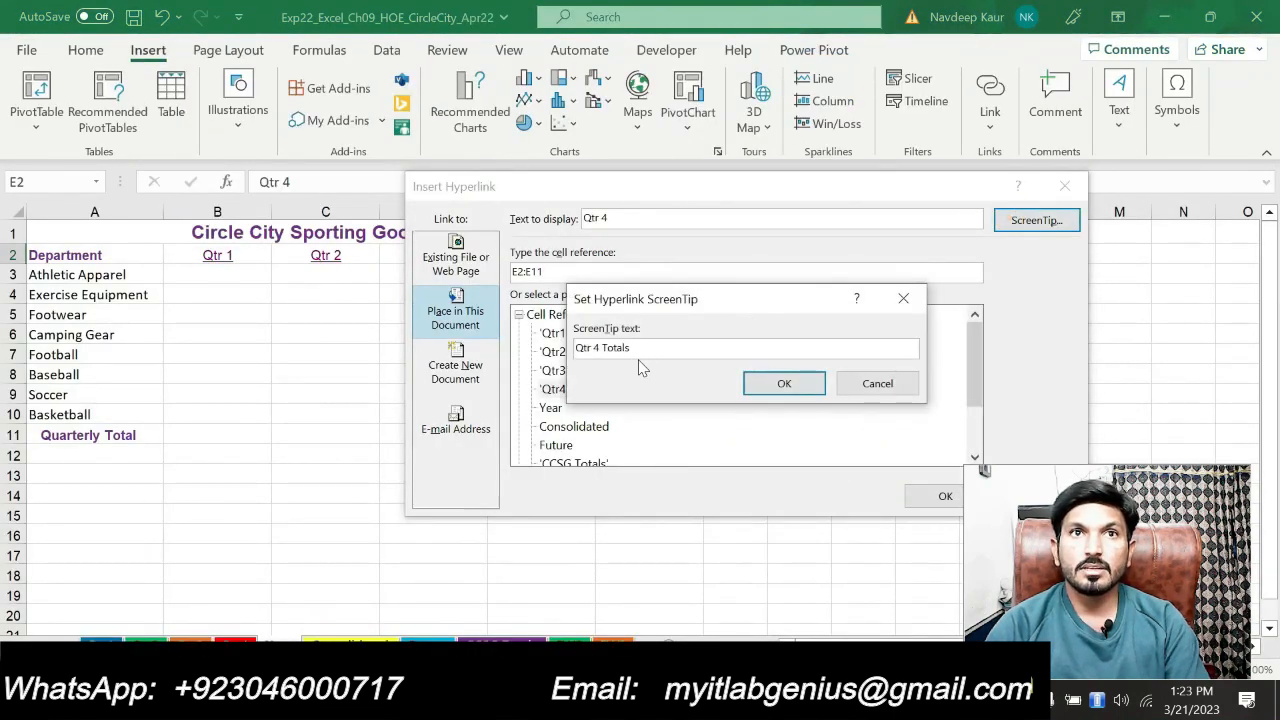
click(777, 384)
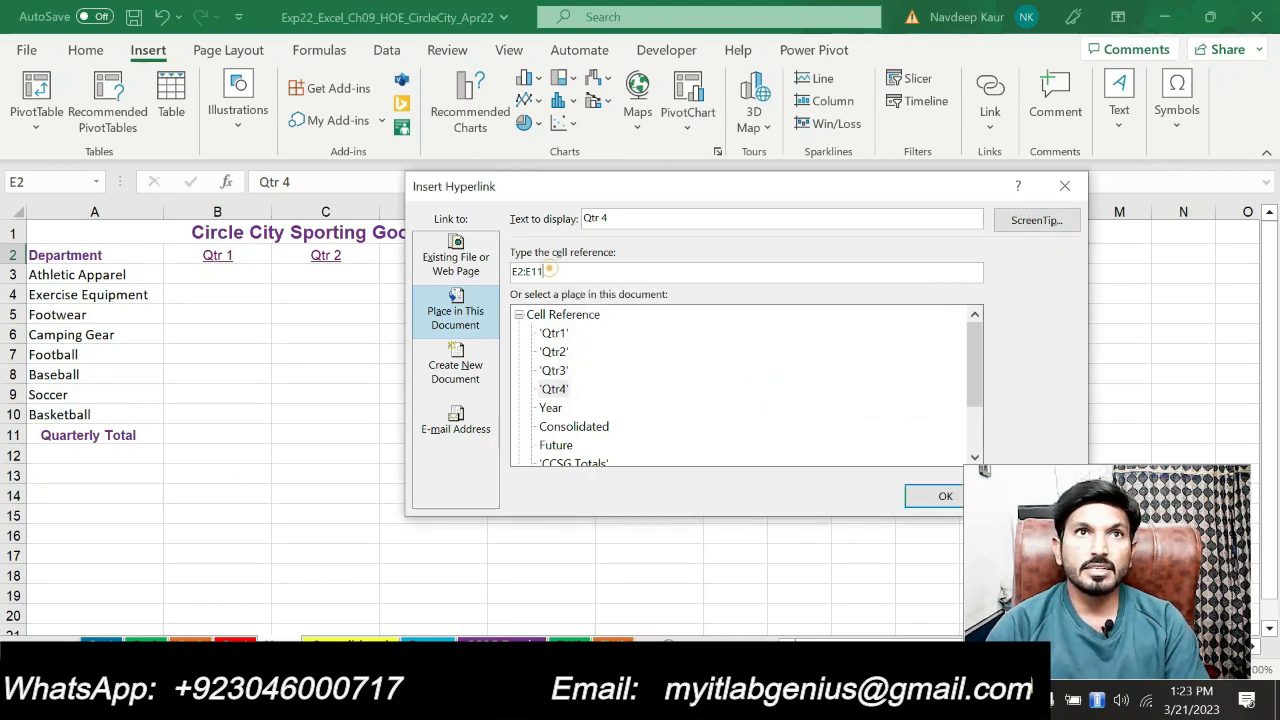
click(555, 390)
click(933, 506)
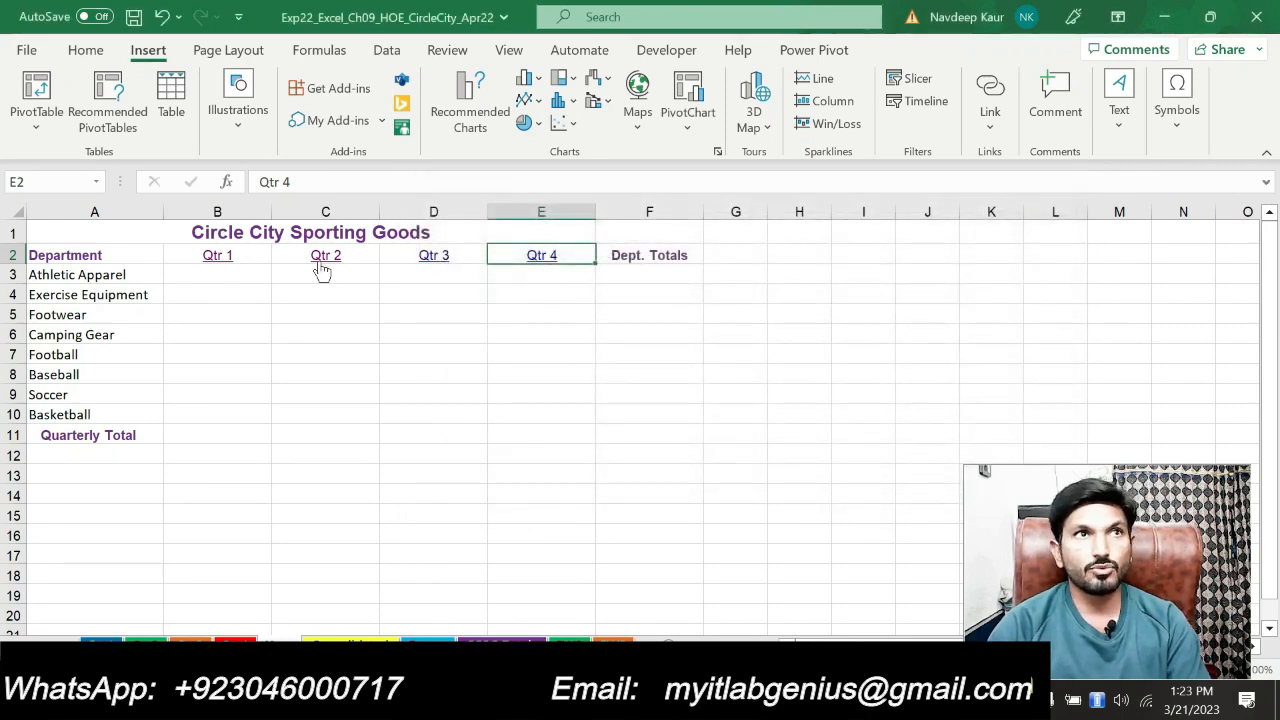
- Switch to Word and remove the highlighting from all of step 5's hyperlink instructions
key(alt+Tab)
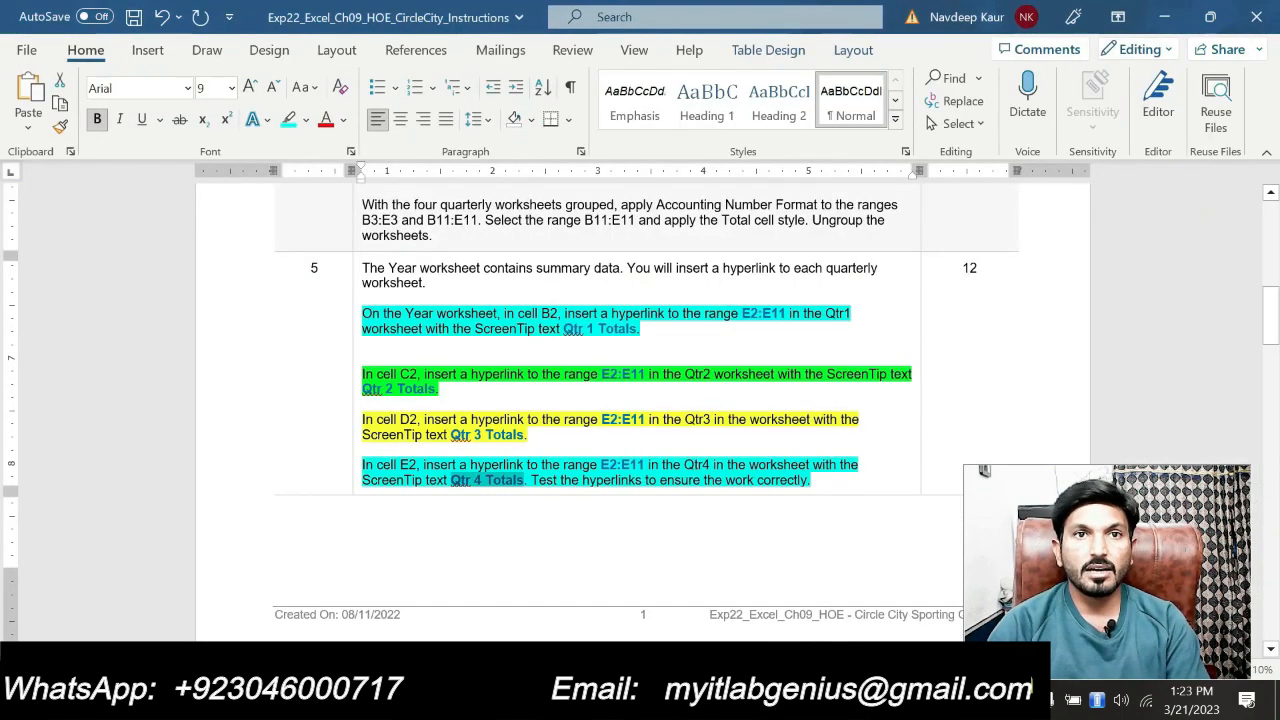
drag(824, 480, 349, 306)
click(437, 272)
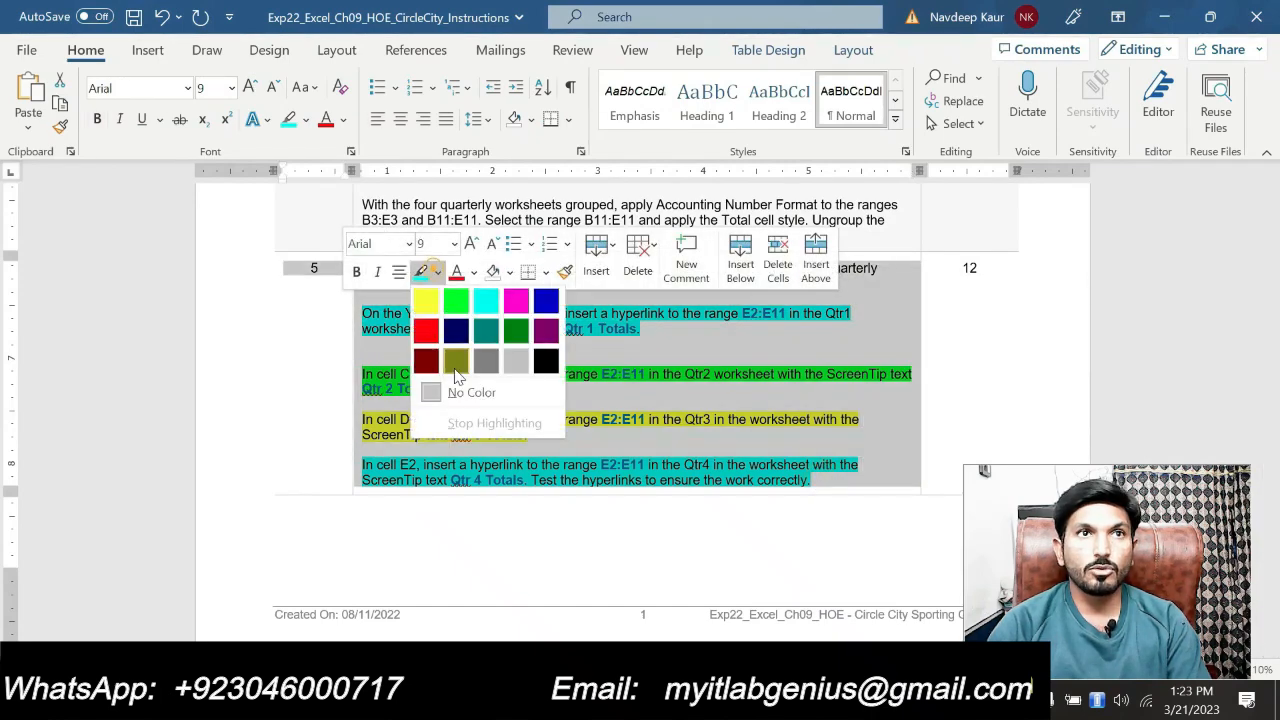
click(468, 392)
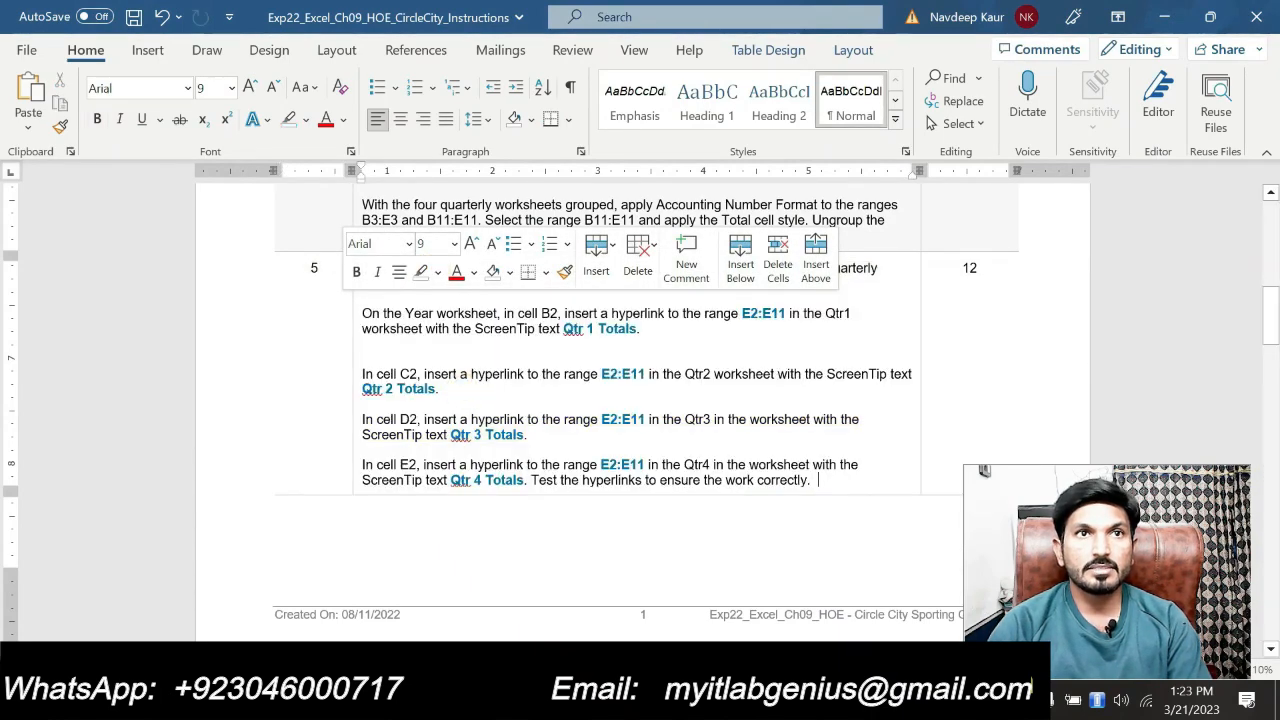
- Highlight step 6's instruction about hiding and unhiding the Year, Consolidated, and Future worksheets in turquoise
scroll(580, 440, down, 8)
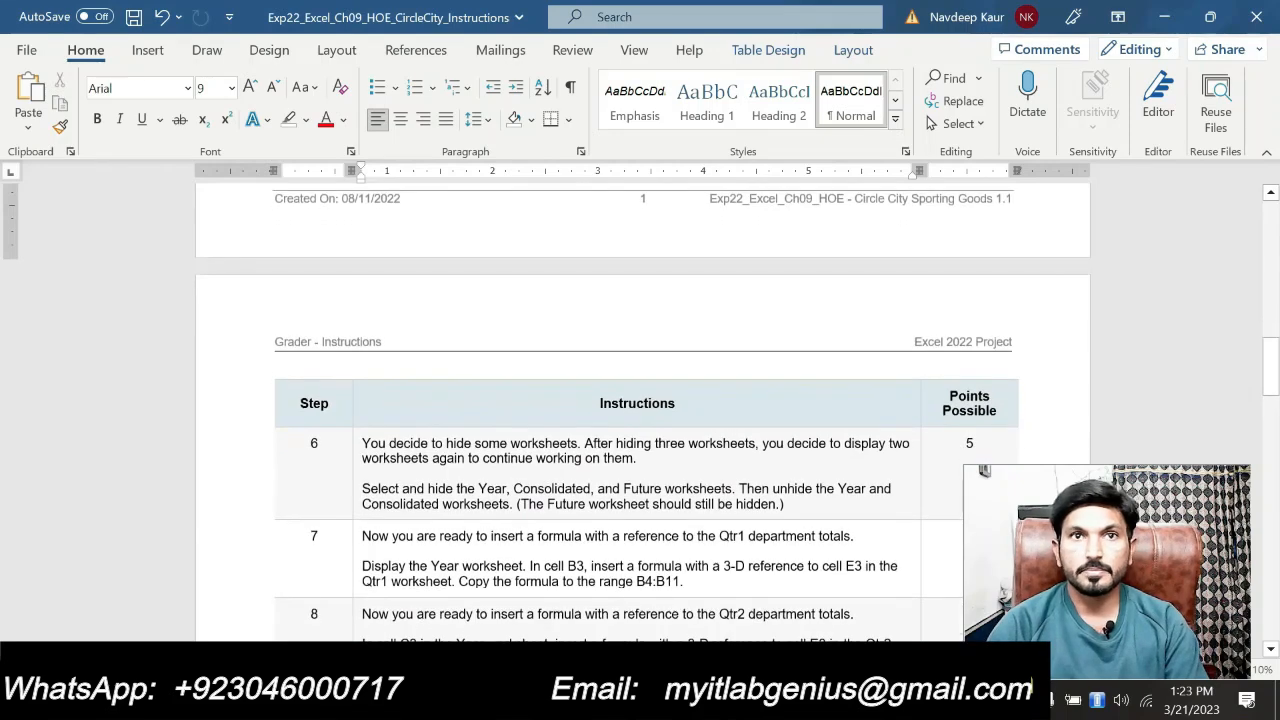
scroll(757, 417, down, 2)
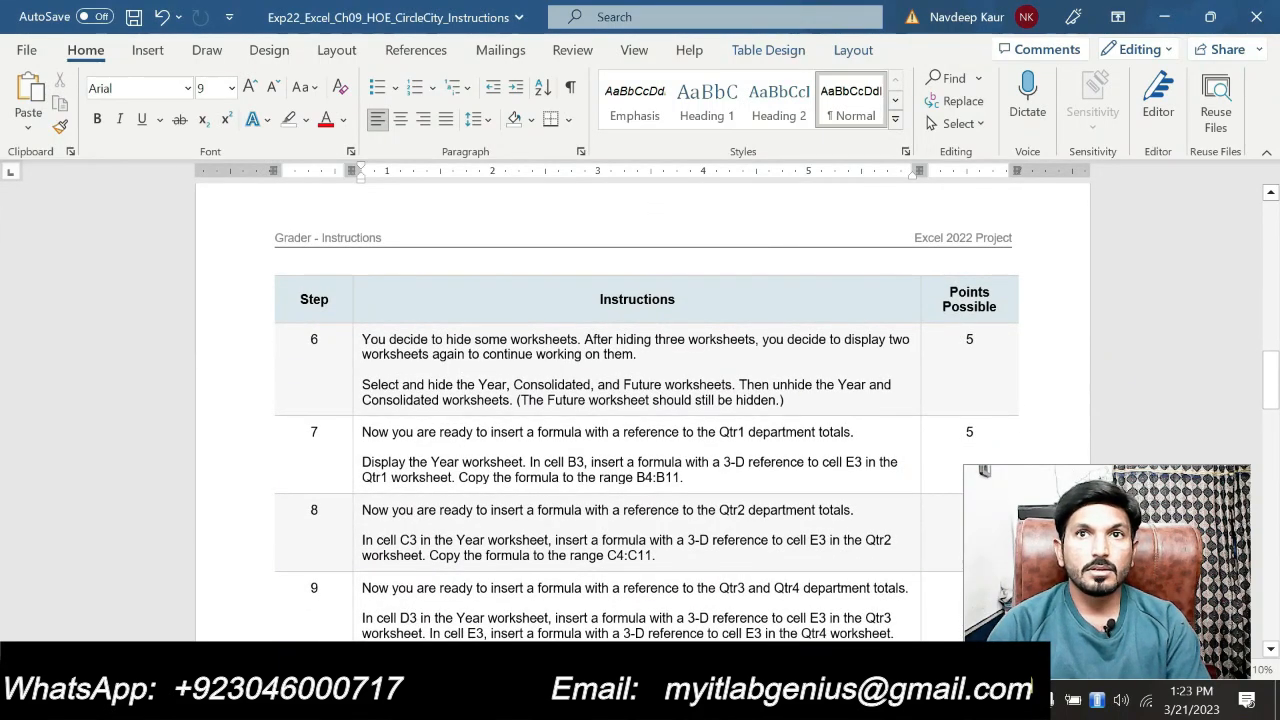
drag(786, 400, 362, 384)
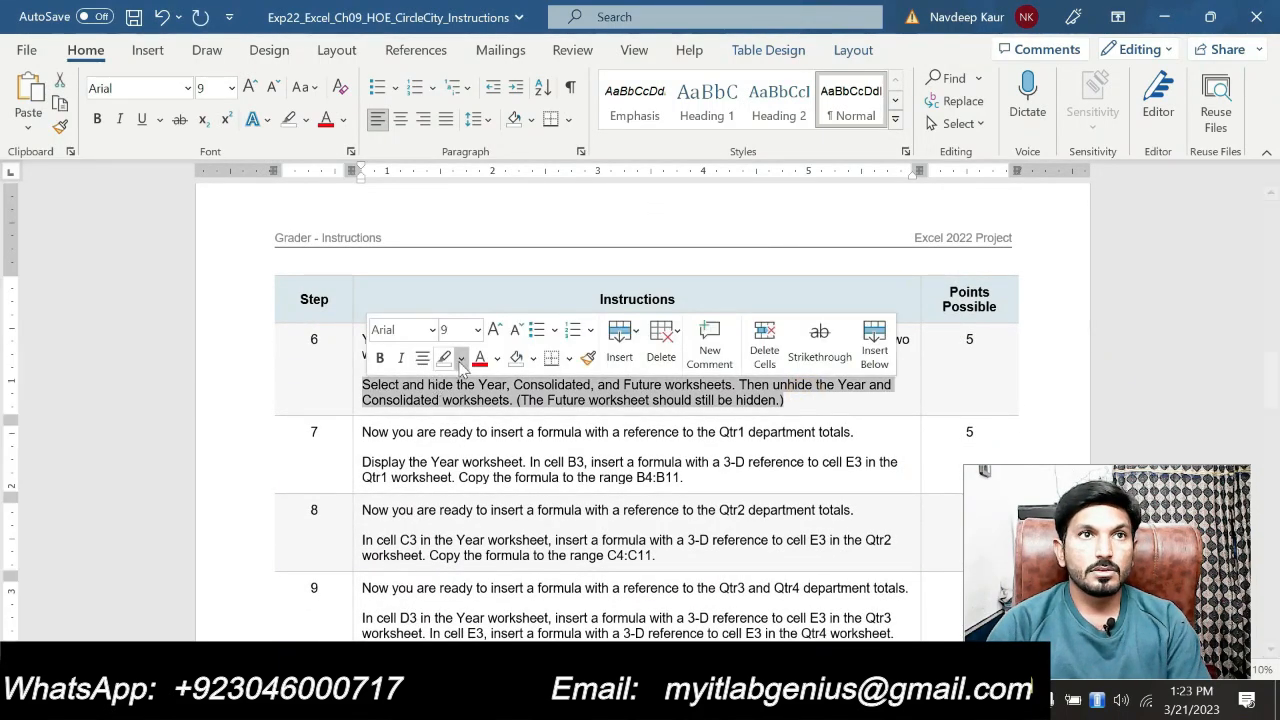
click(461, 362)
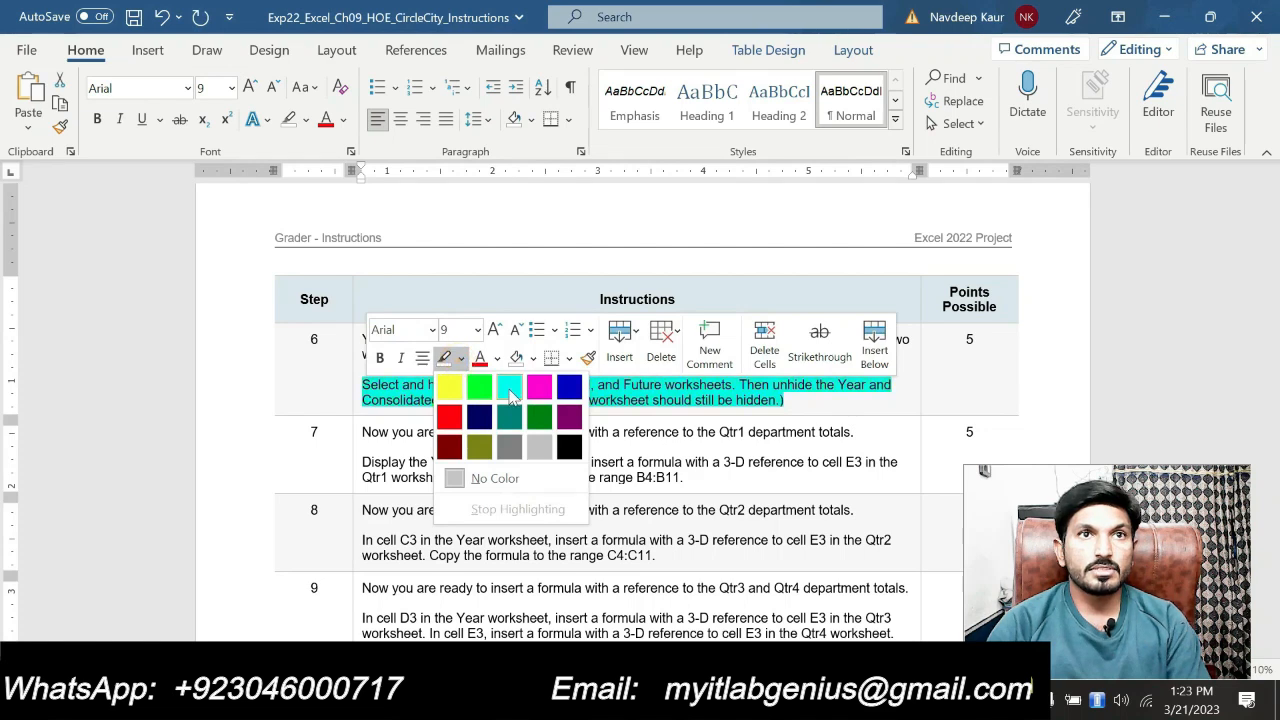
click(495, 384)
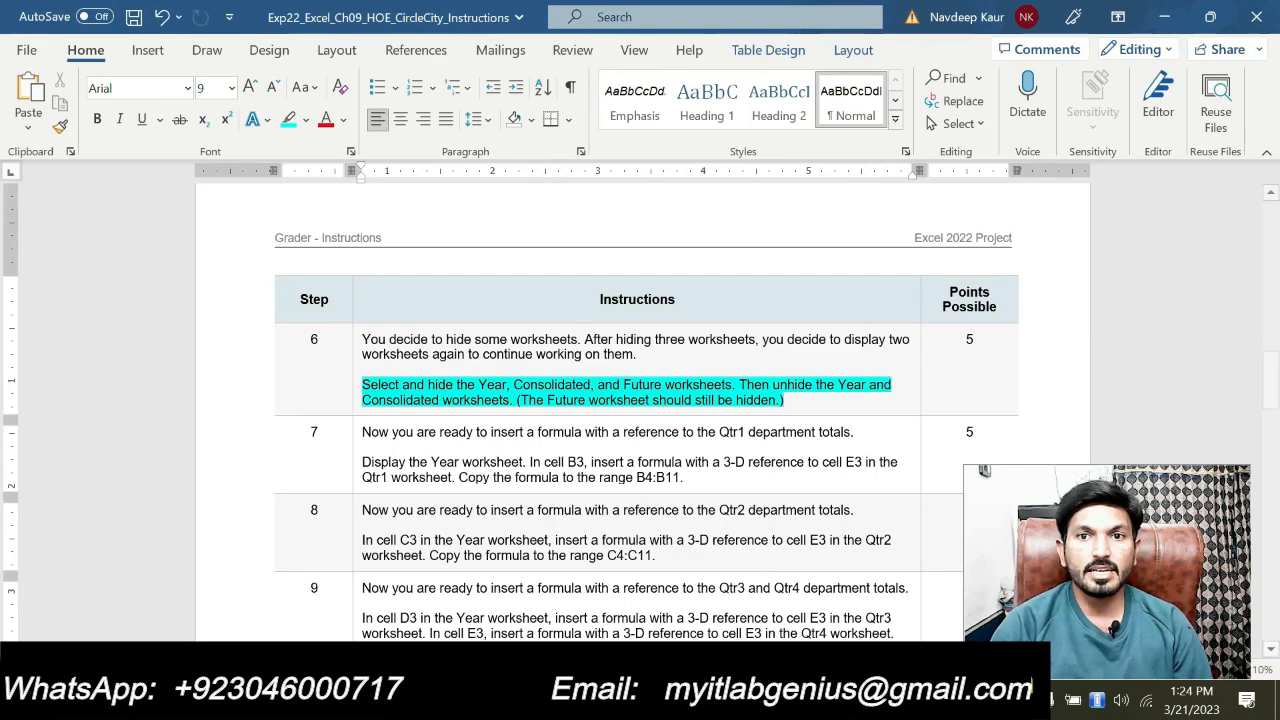
- Switch to Excel, hide the Year, Consolidated, and Future worksheets, and return to the end of step 6's instruction in Word
key(alt+Tab)
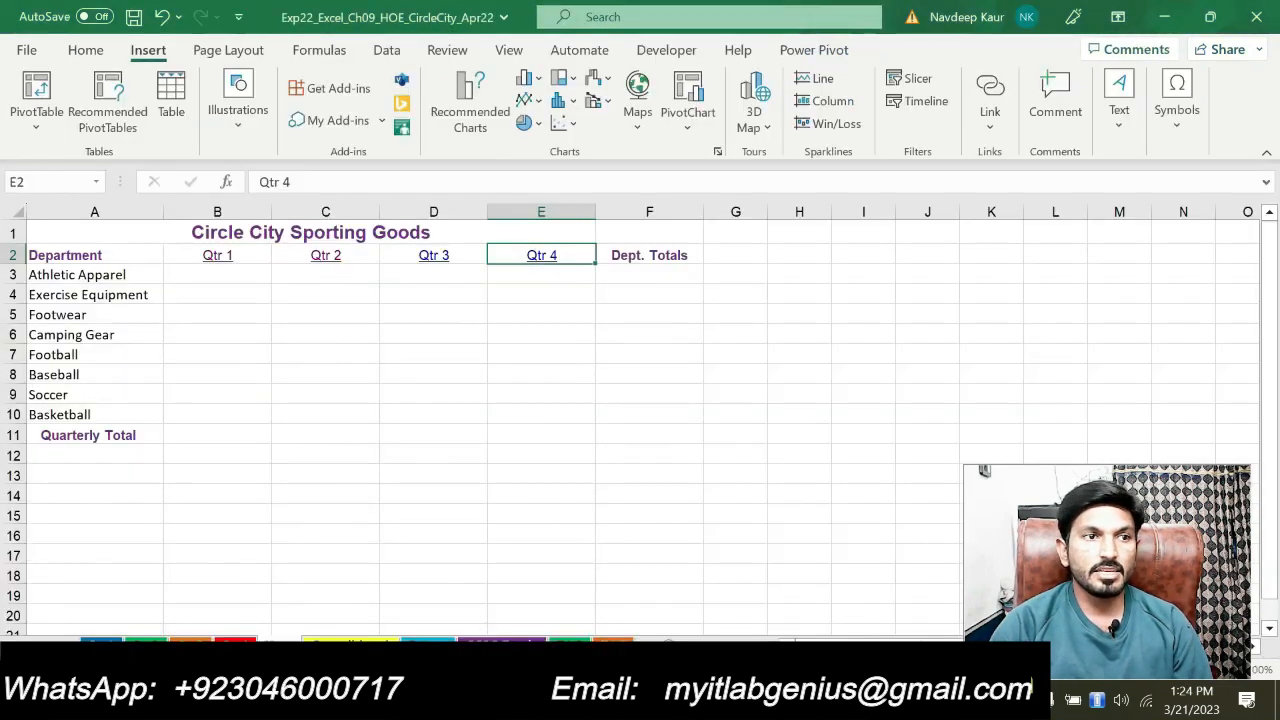
right_click(286, 643)
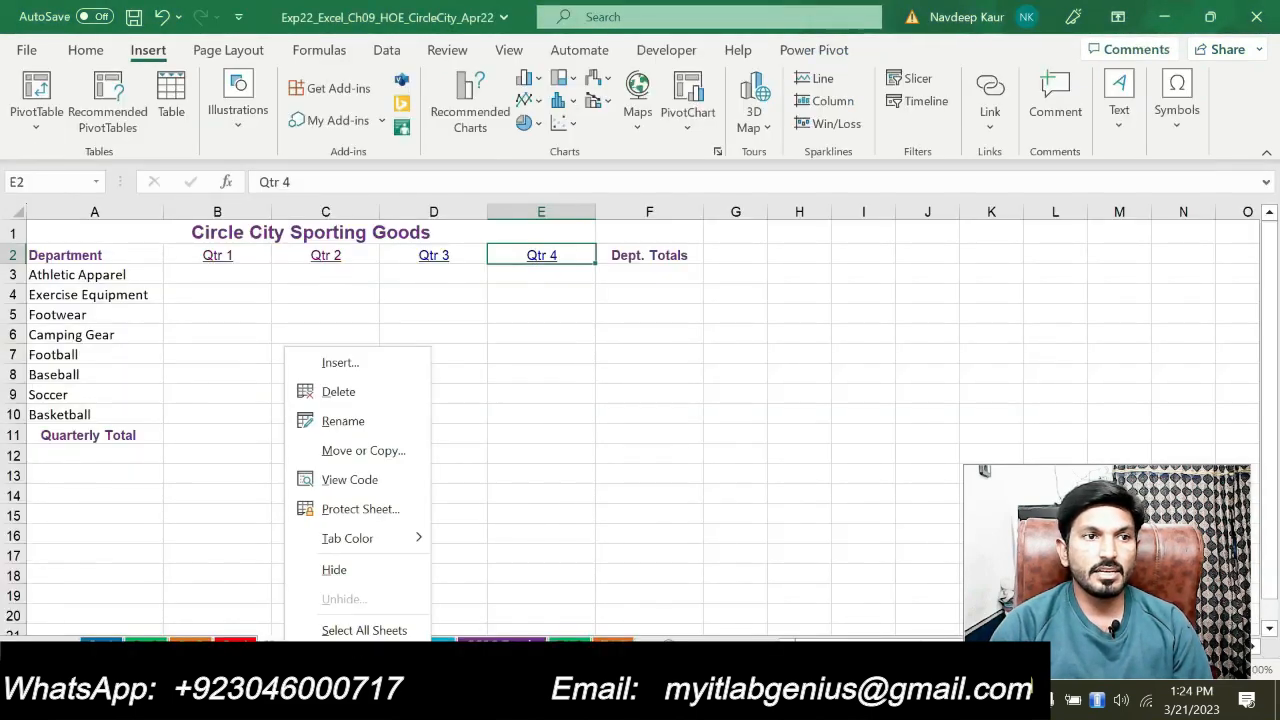
click(334, 570)
right_click(326, 641)
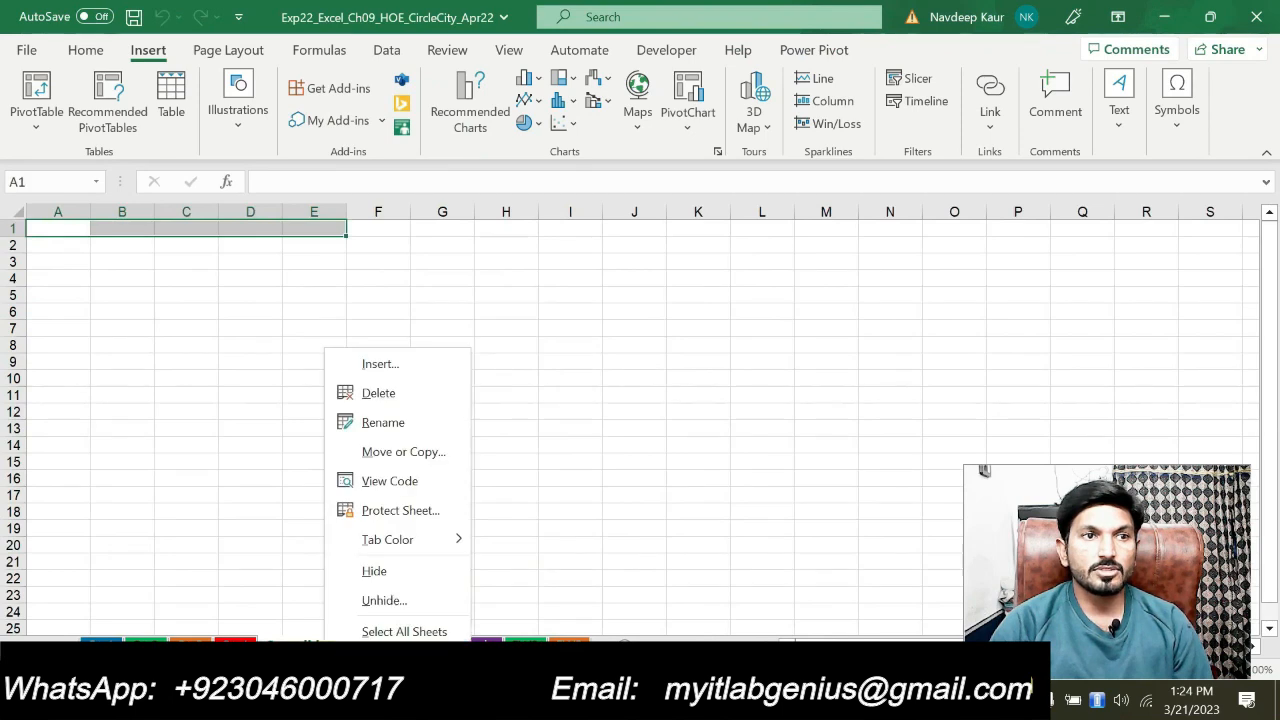
click(365, 572)
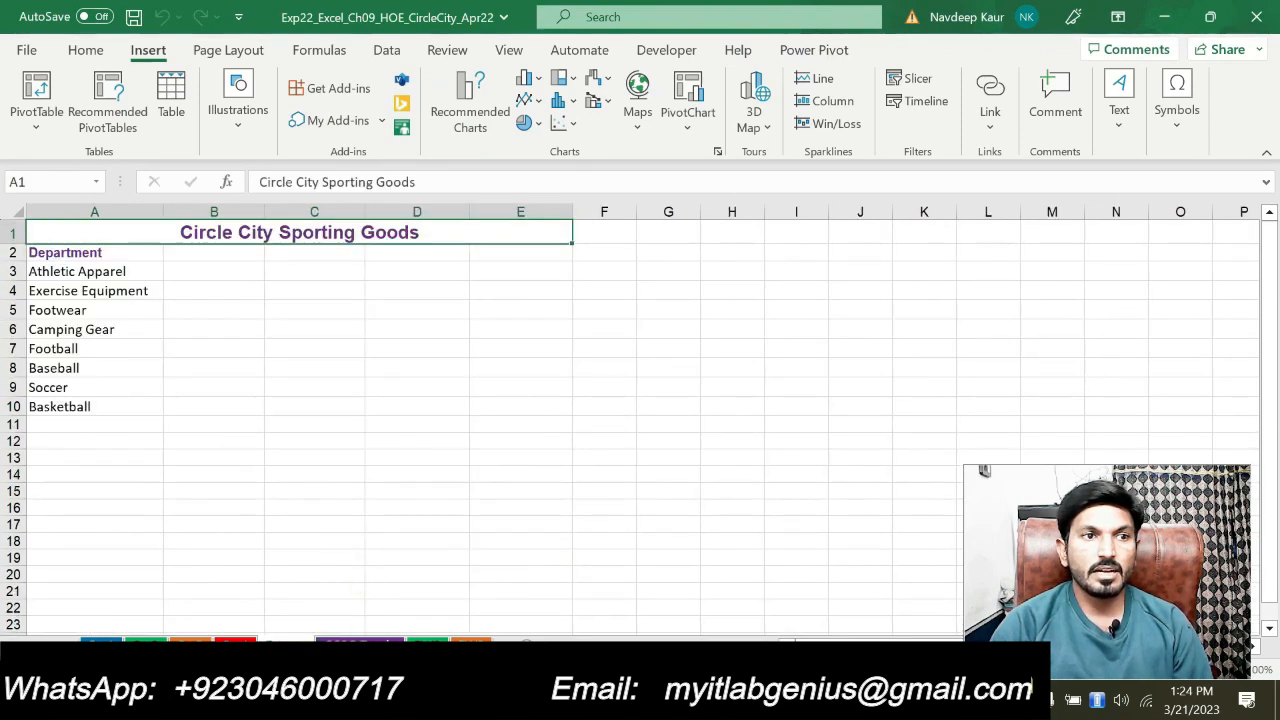
right_click(298, 642)
click(340, 571)
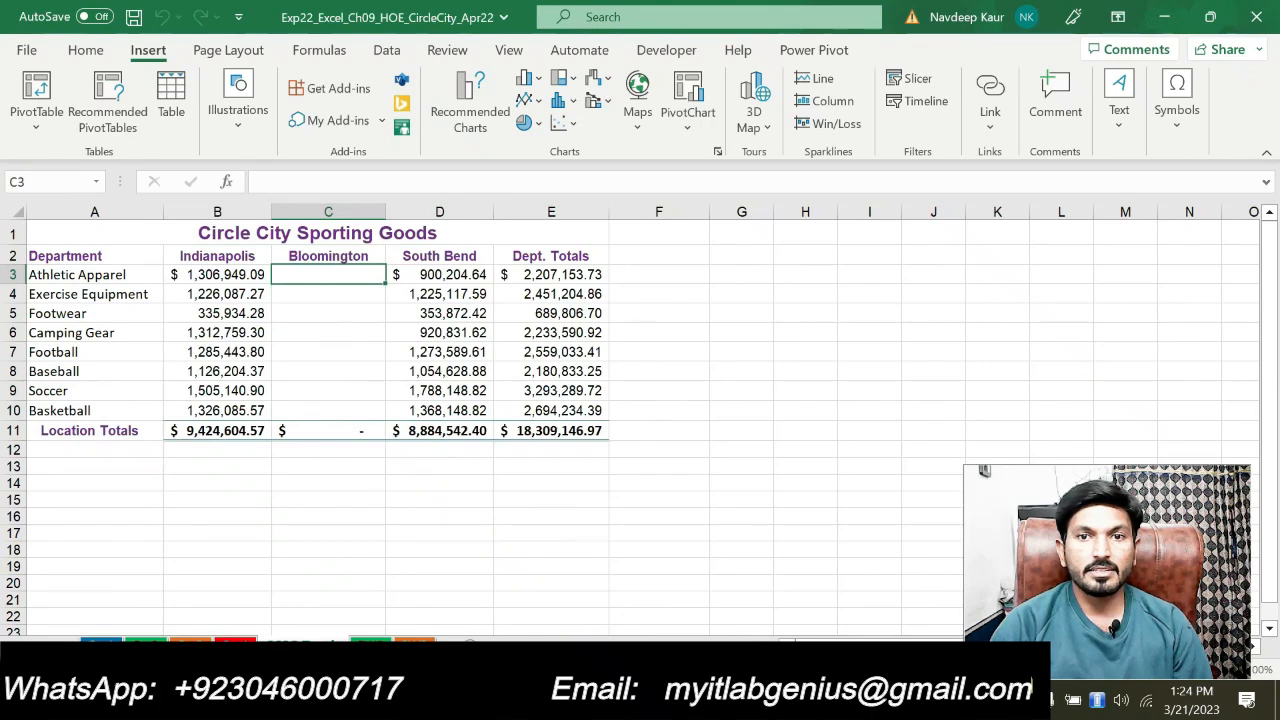
key(alt+Tab)
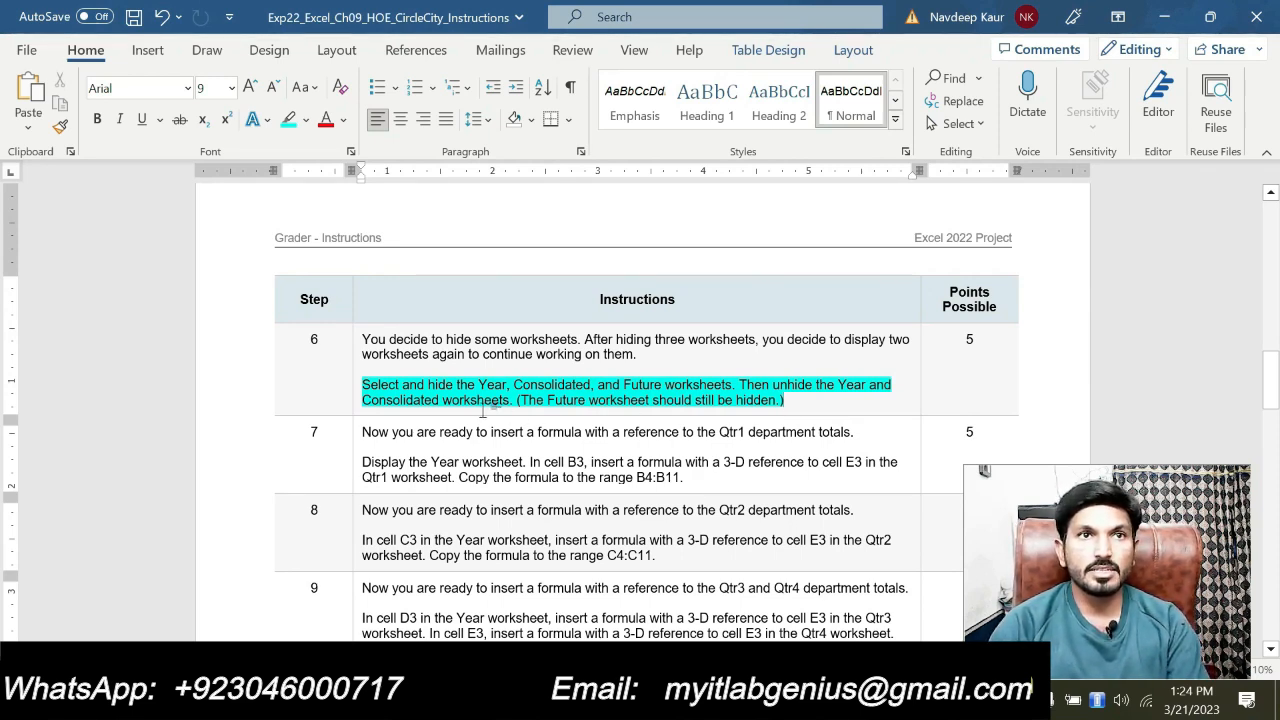
click(801, 400)
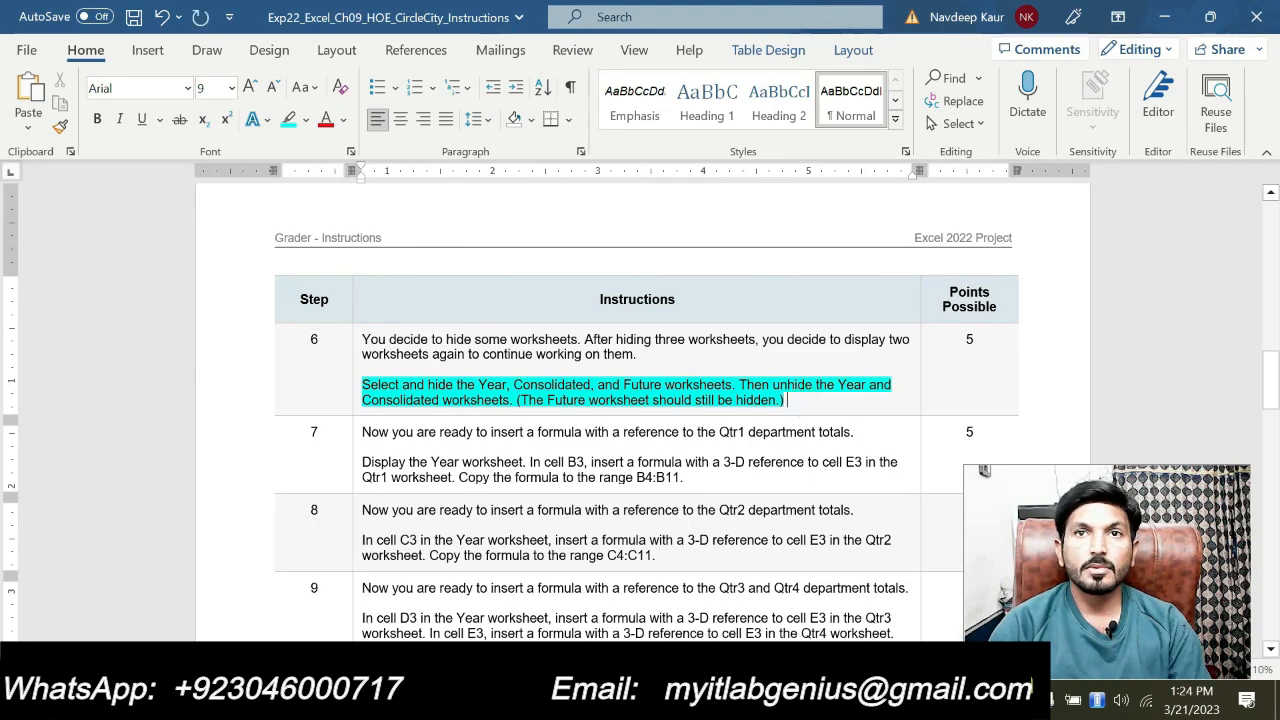
- Switch to the Excel workbook and unhide the Year worksheet
key(alt+Tab)
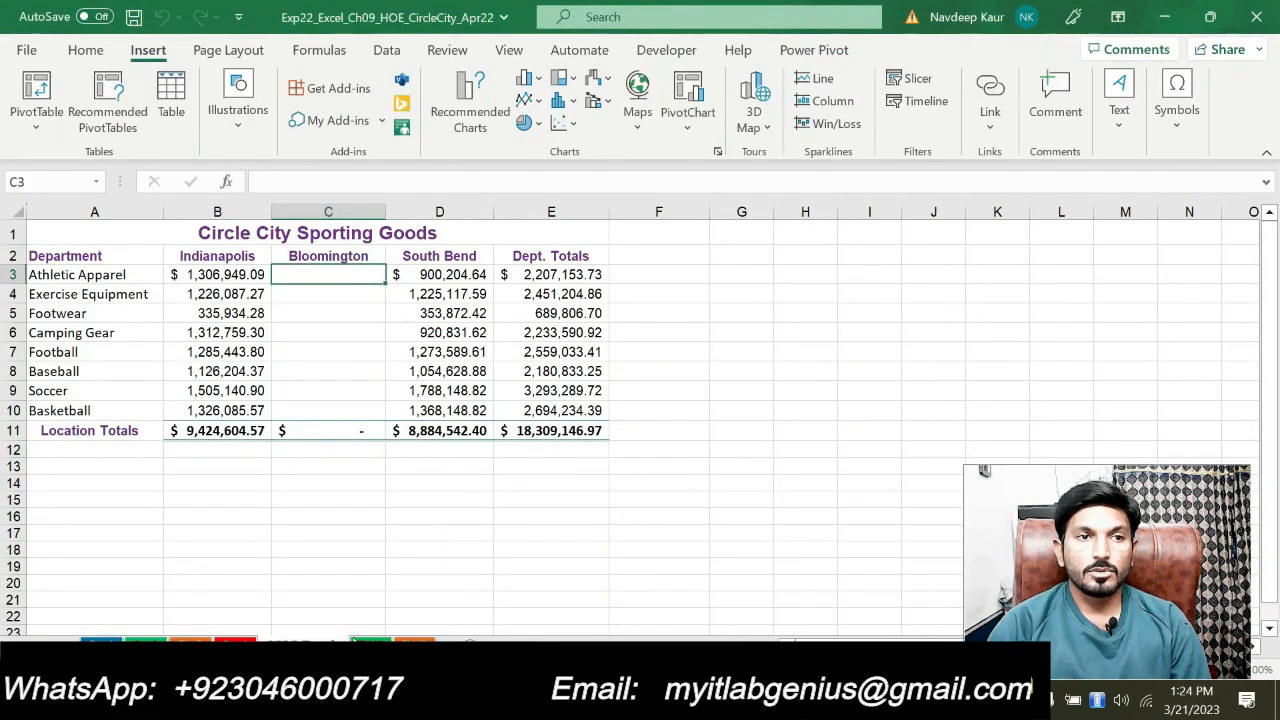
right_click(322, 642)
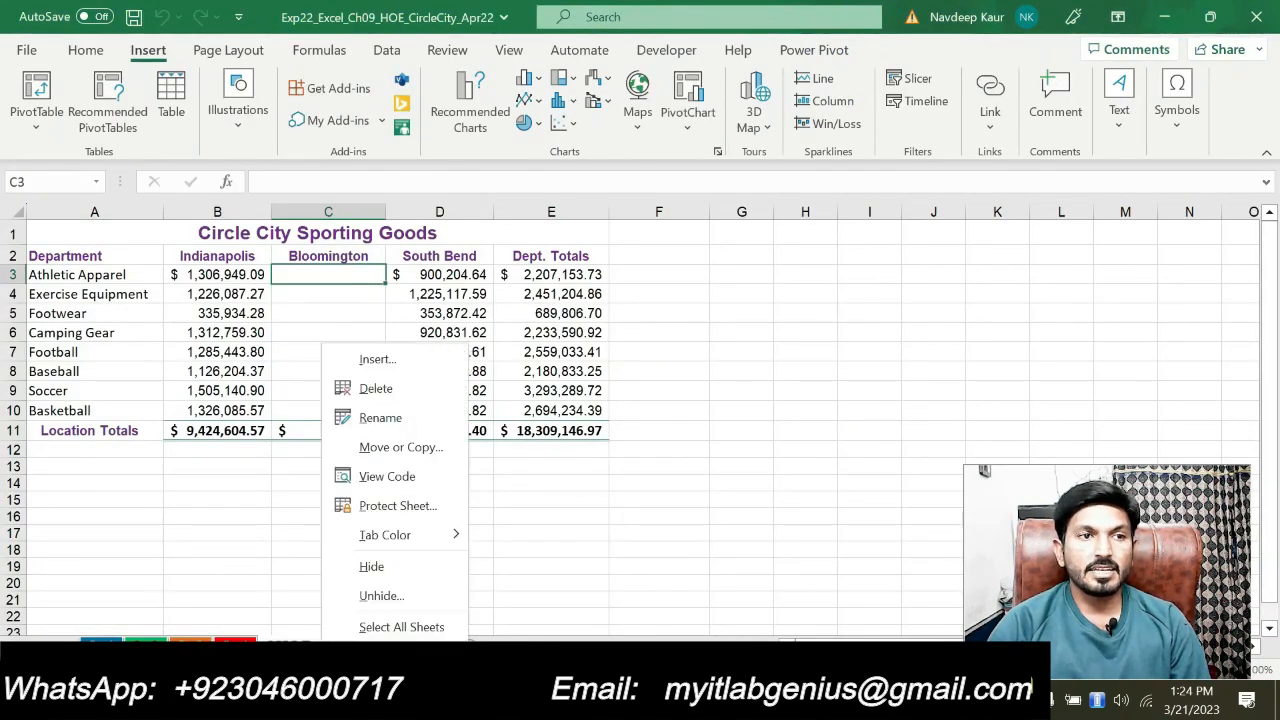
click(381, 597)
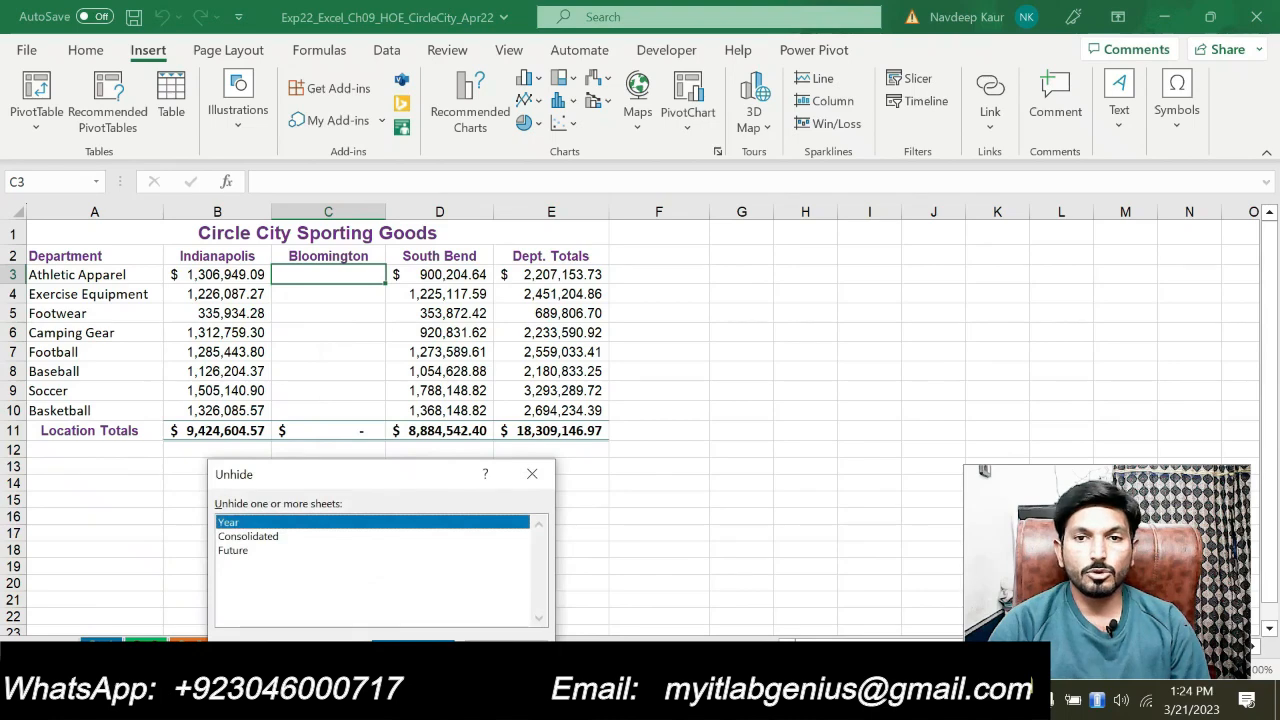
key(alt+Tab)
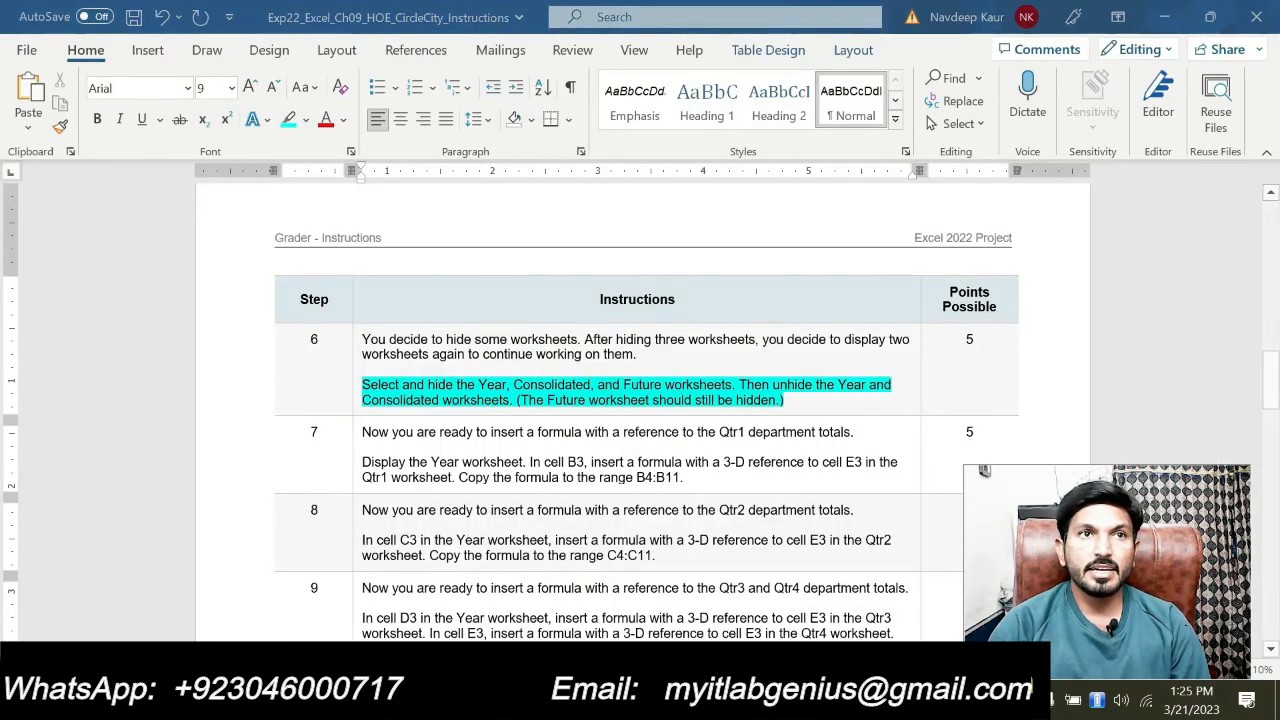
key(alt+Tab)
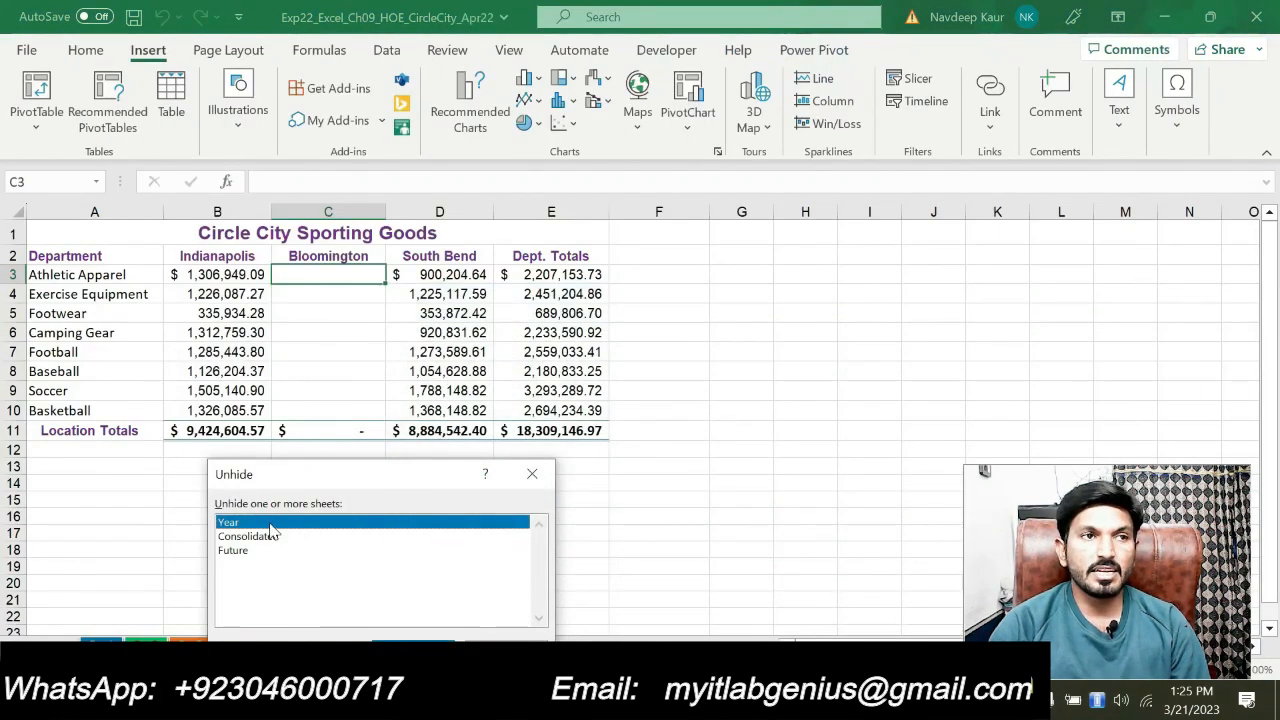
click(412, 650)
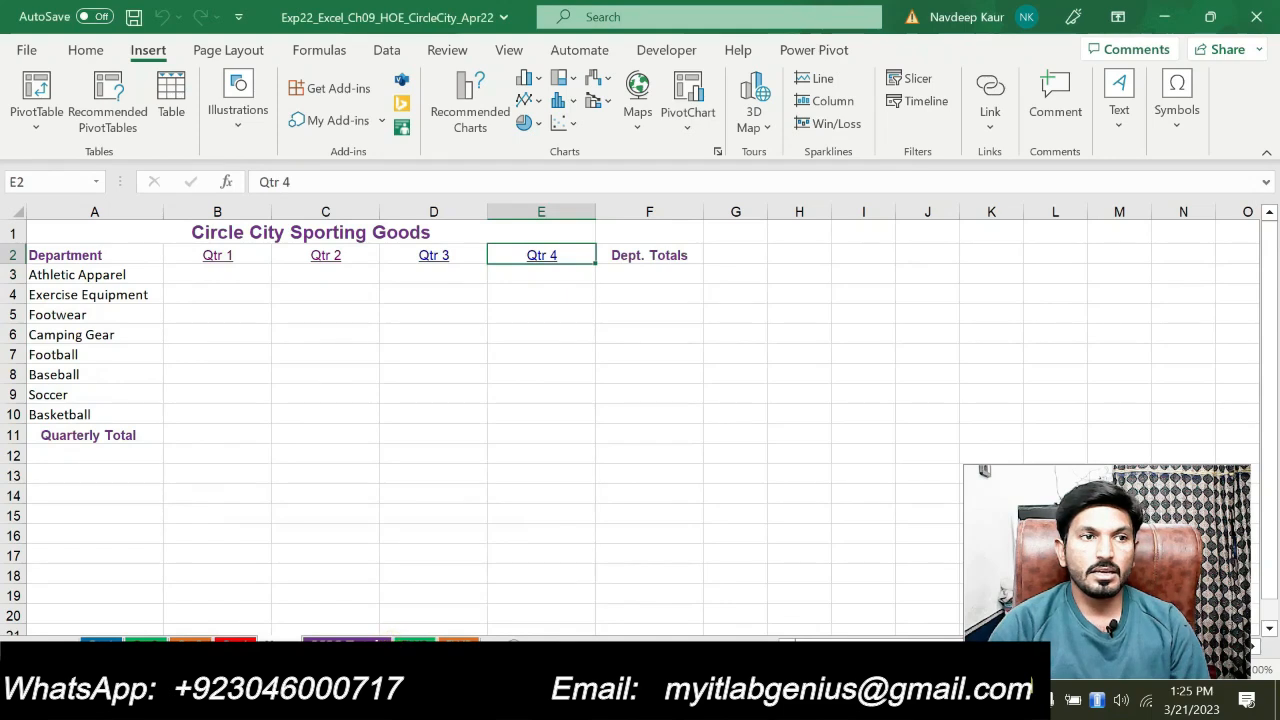
- Unhide the Consolidated worksheet, leaving Future hidden, and display the Year worksheet
right_click(360, 643)
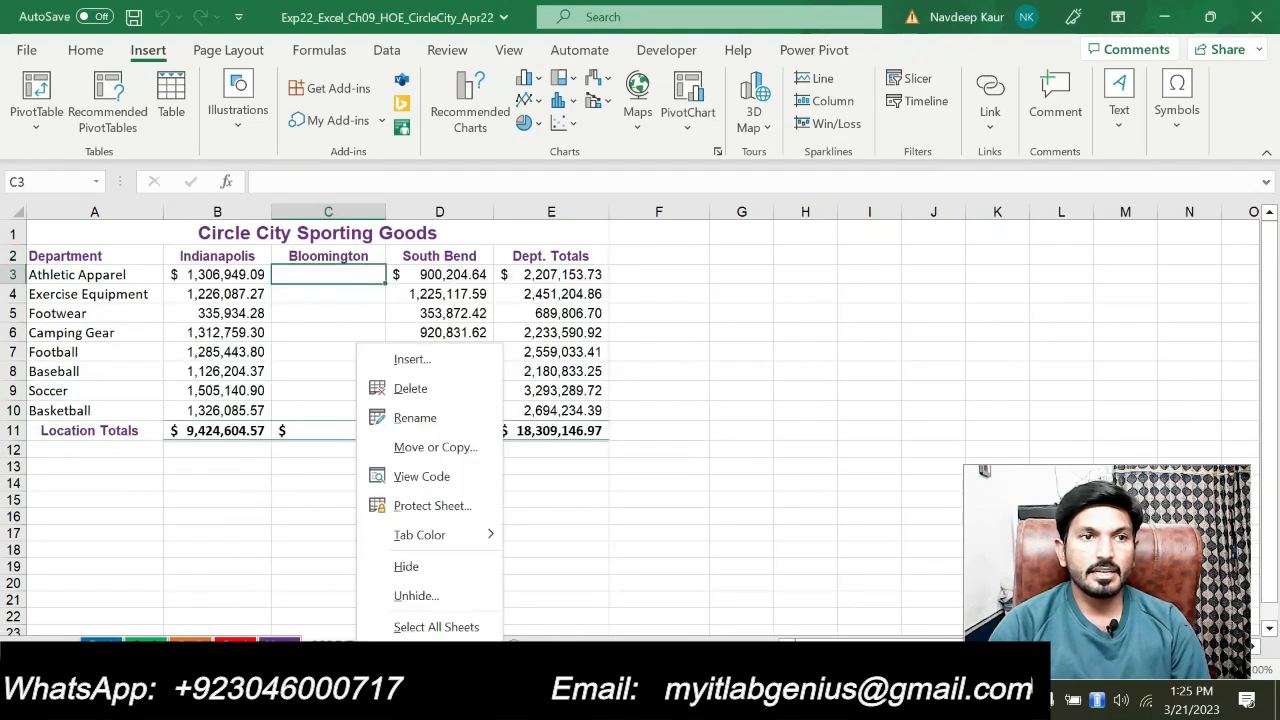
click(398, 596)
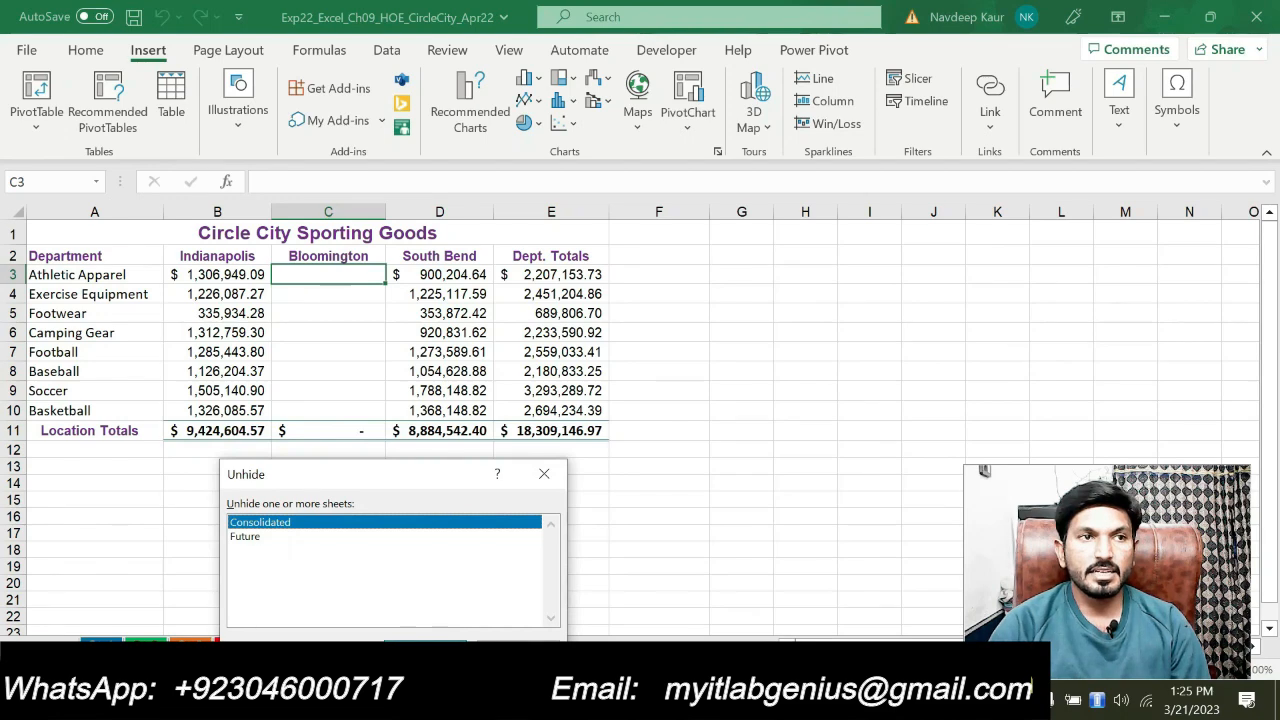
click(425, 650)
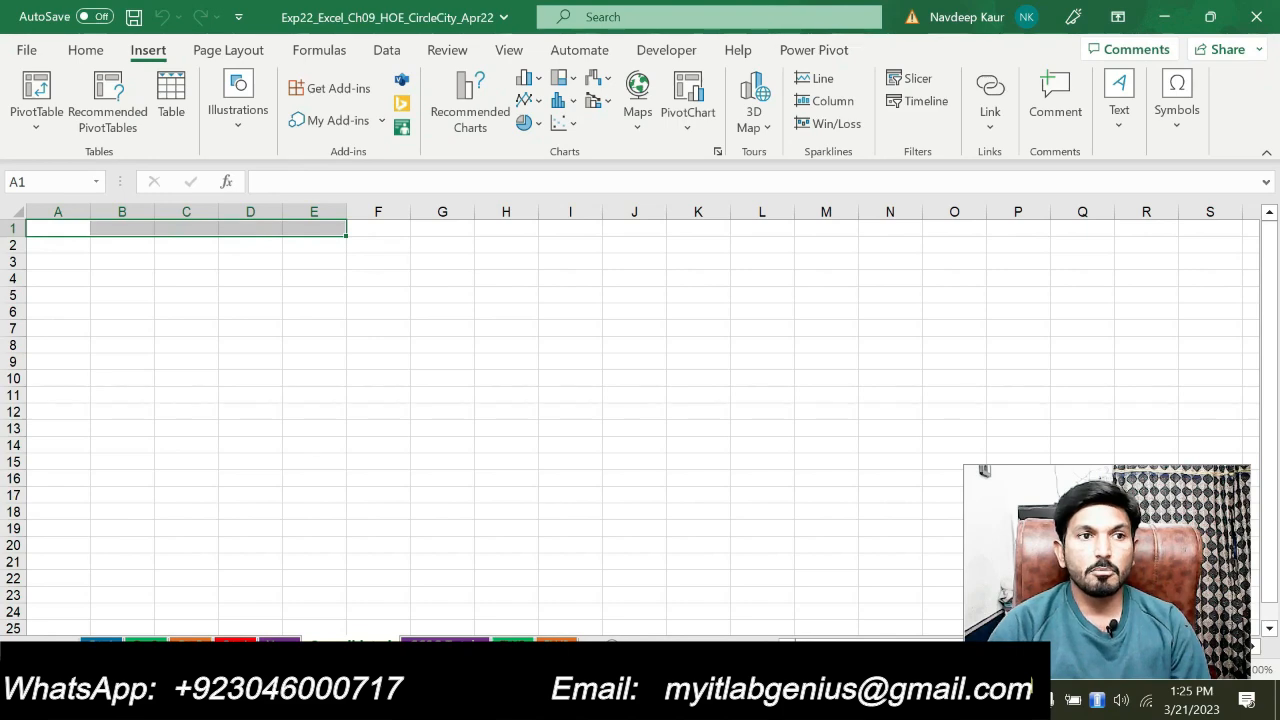
click(281, 643)
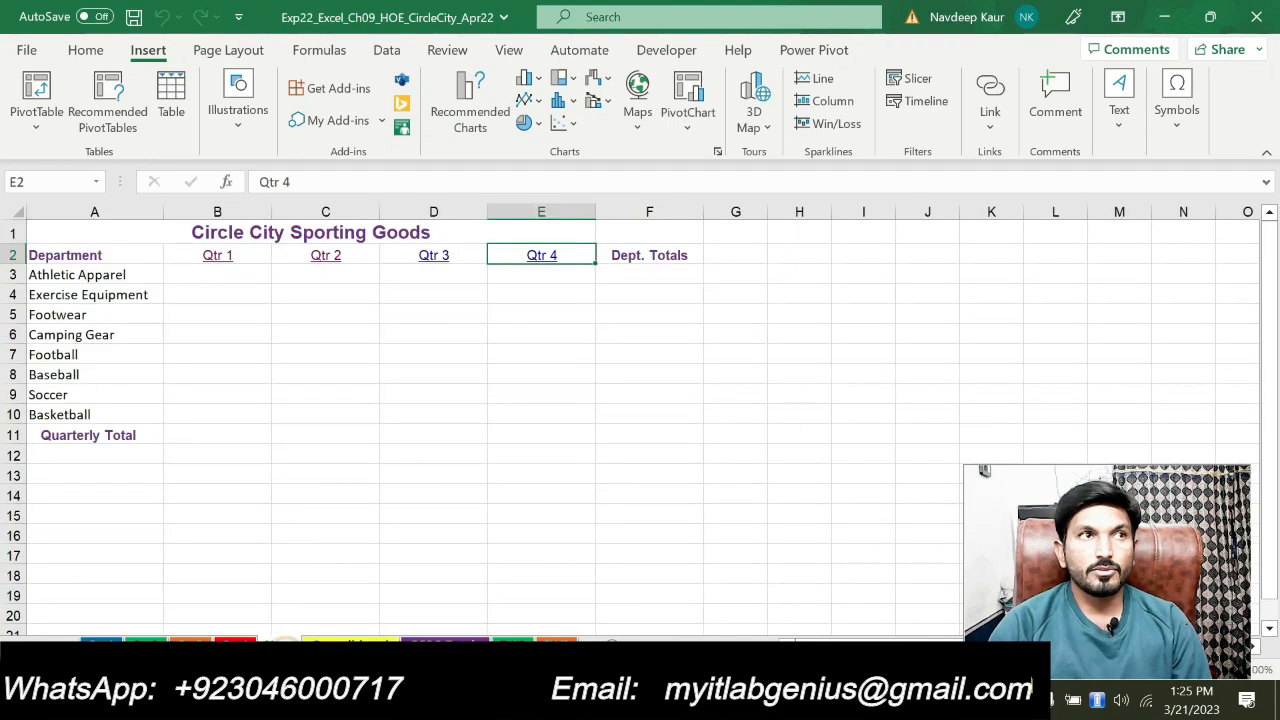
- In the Word instructions document, remove the highlight from the step 6 task and highlight the step 7 task text in turquoise
key(alt+Tab)
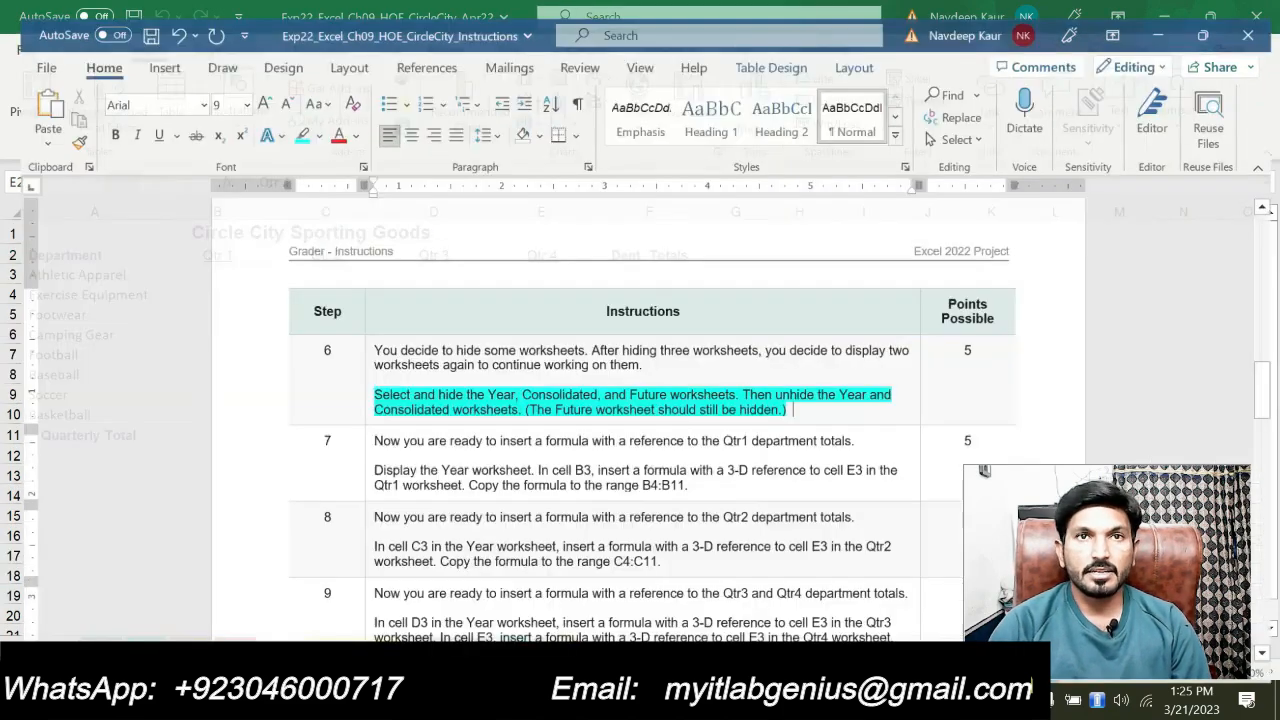
drag(788, 400, 362, 386)
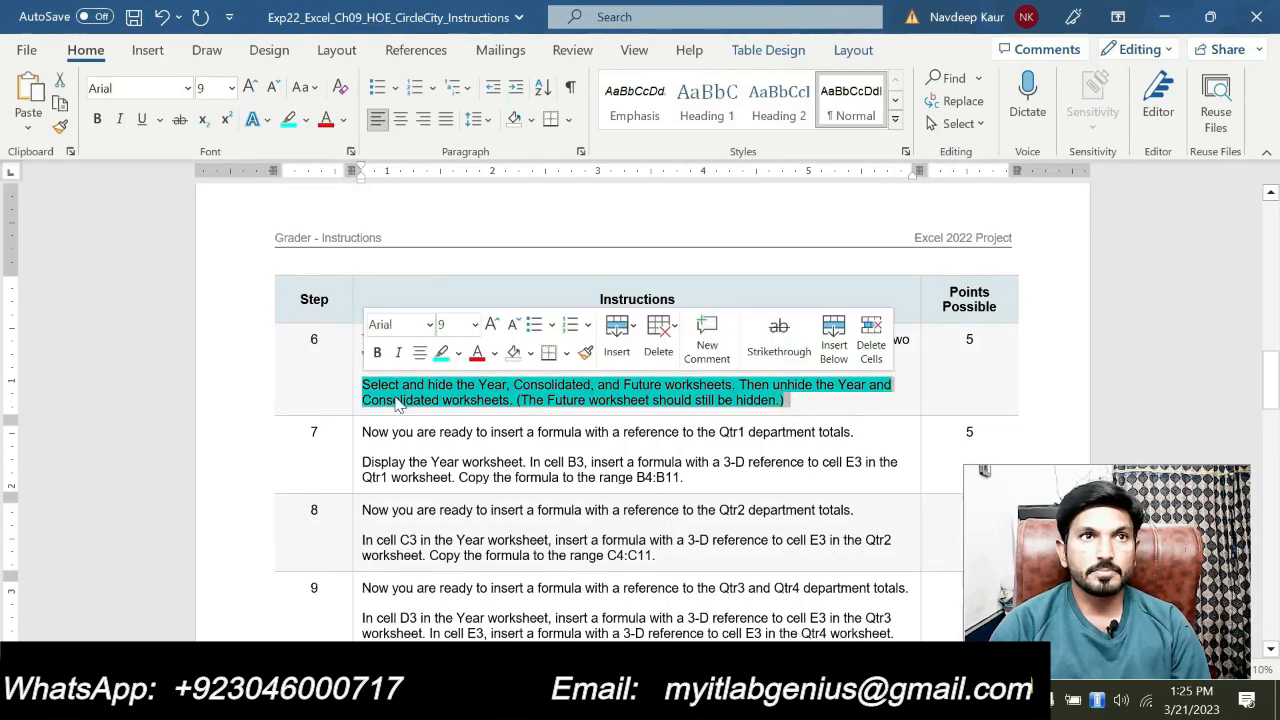
click(441, 352)
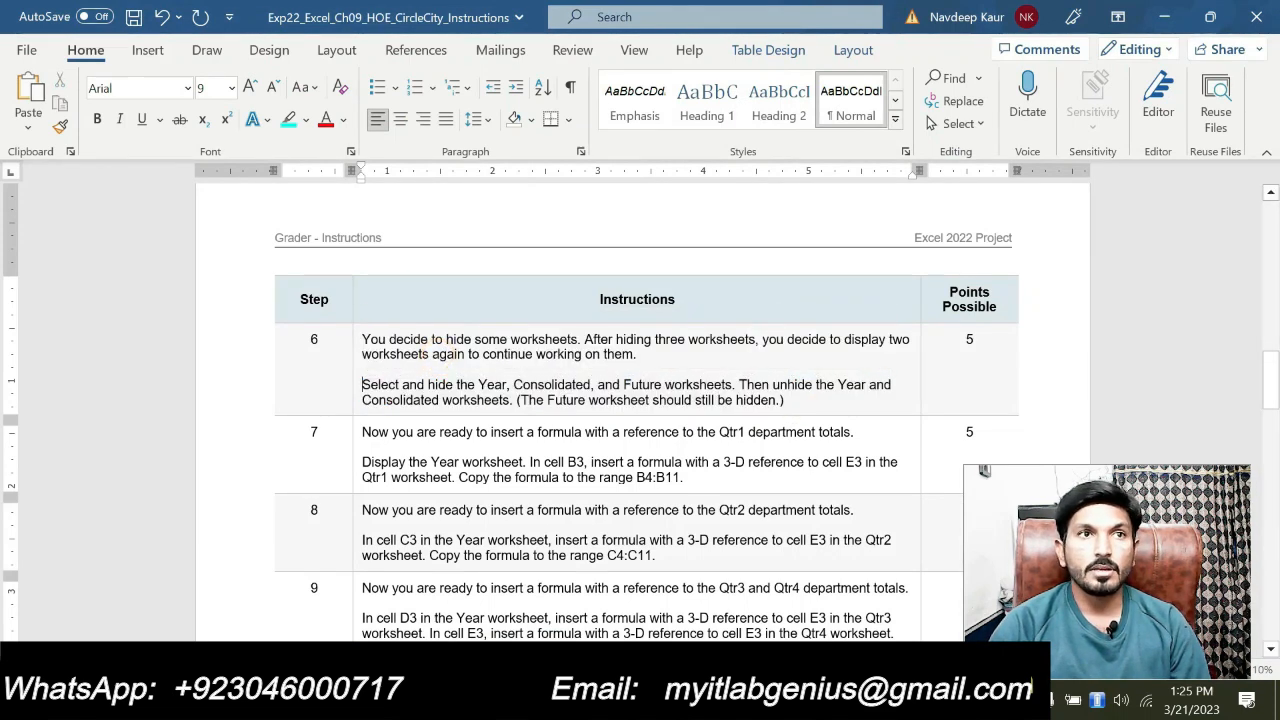
drag(683, 477, 362, 462)
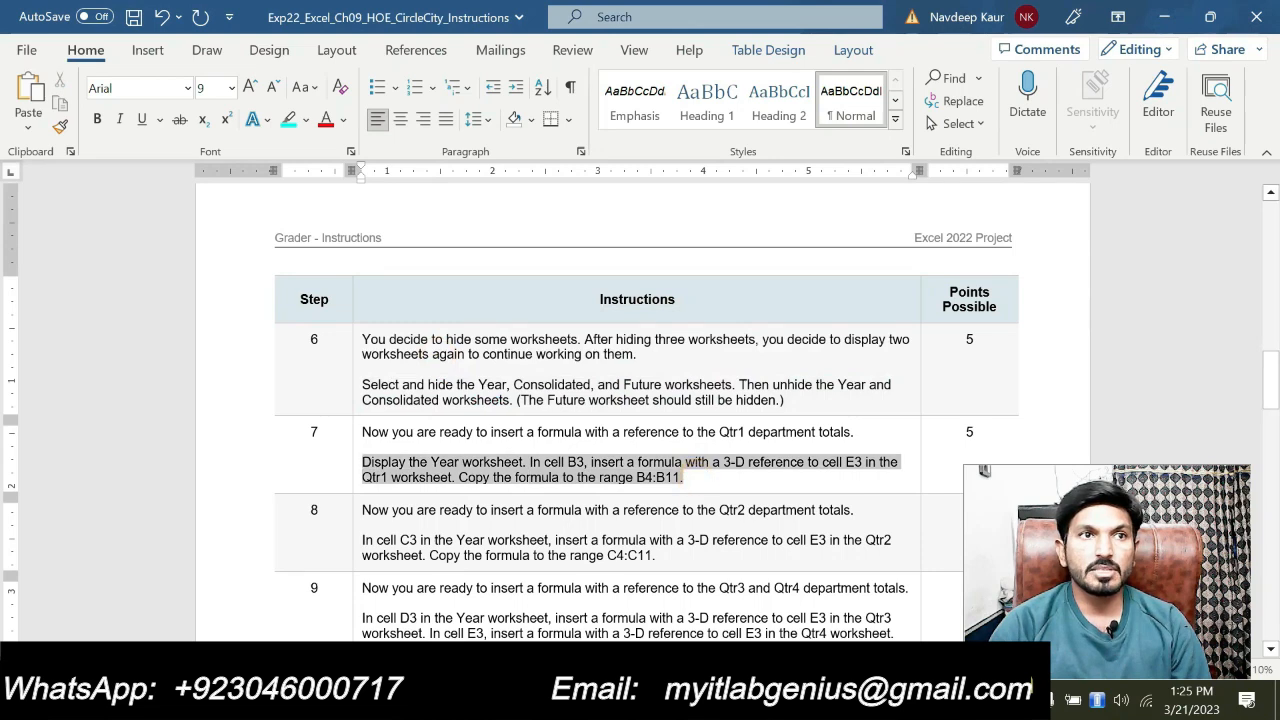
click(453, 430)
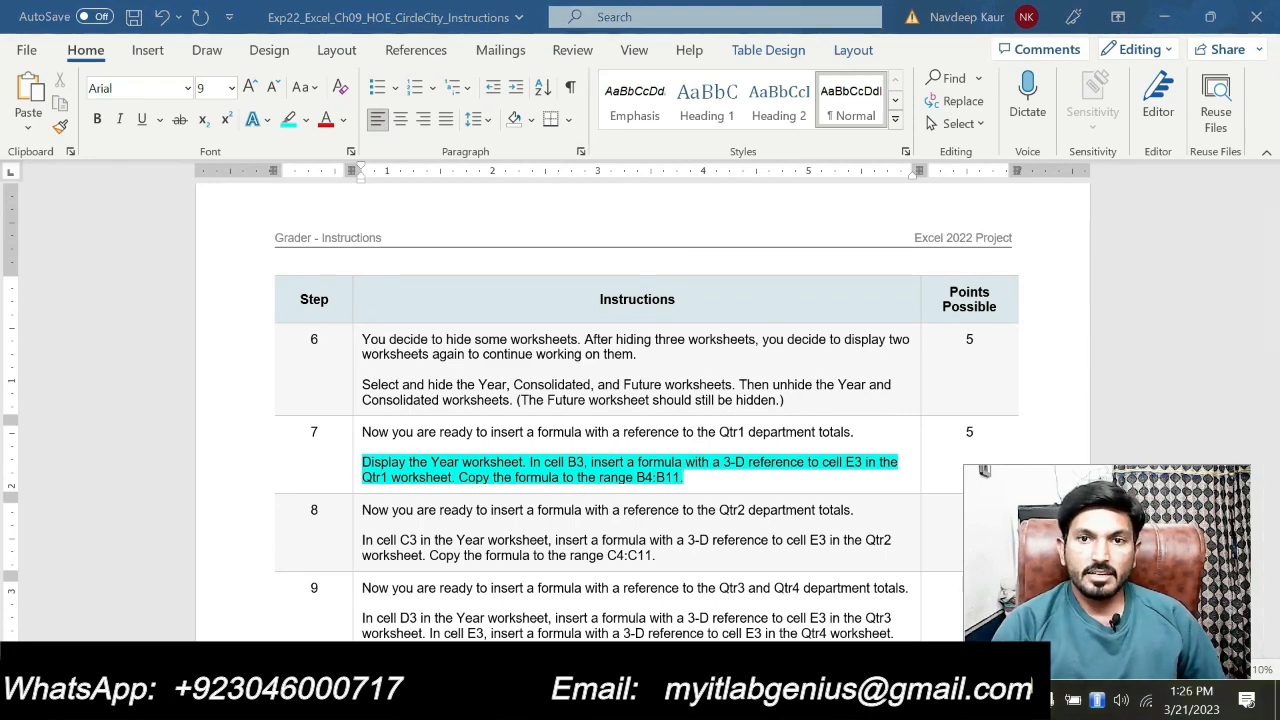
- In Excel, enter the 3-D reference formula ='Qtr1'!E3 in cell B3 of the Year worksheet
key(alt+Tab)
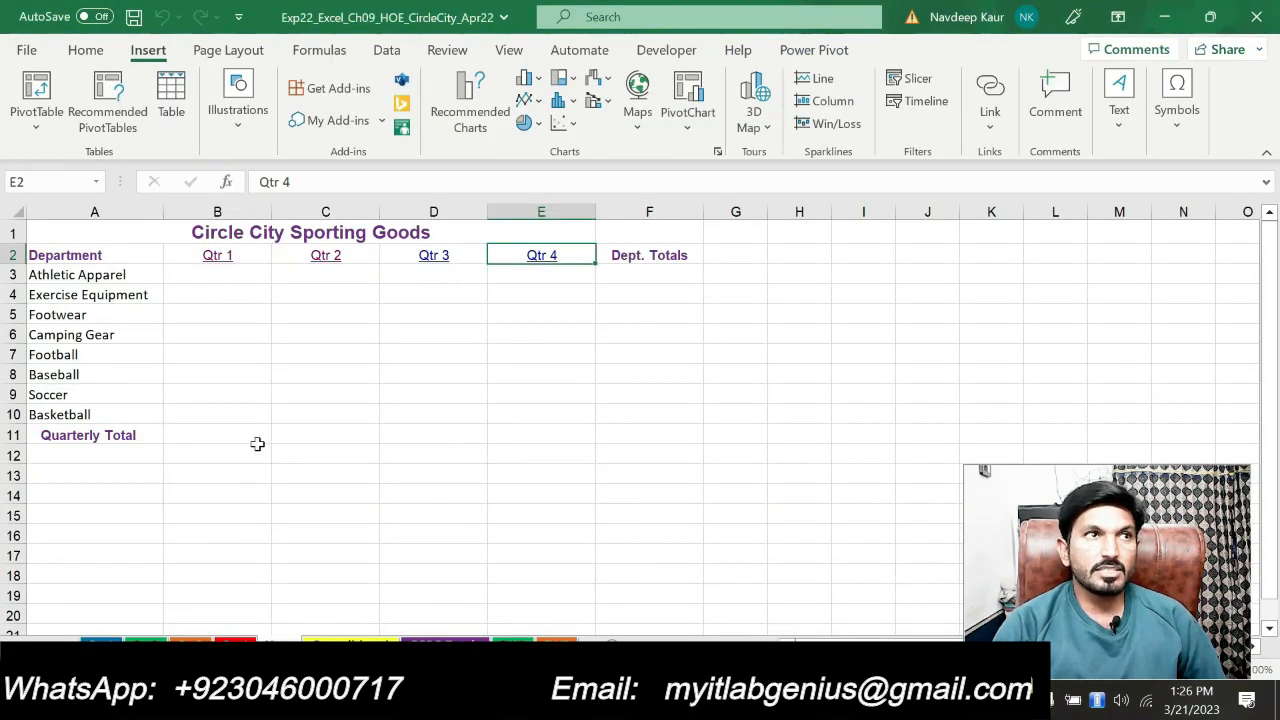
click(223, 270)
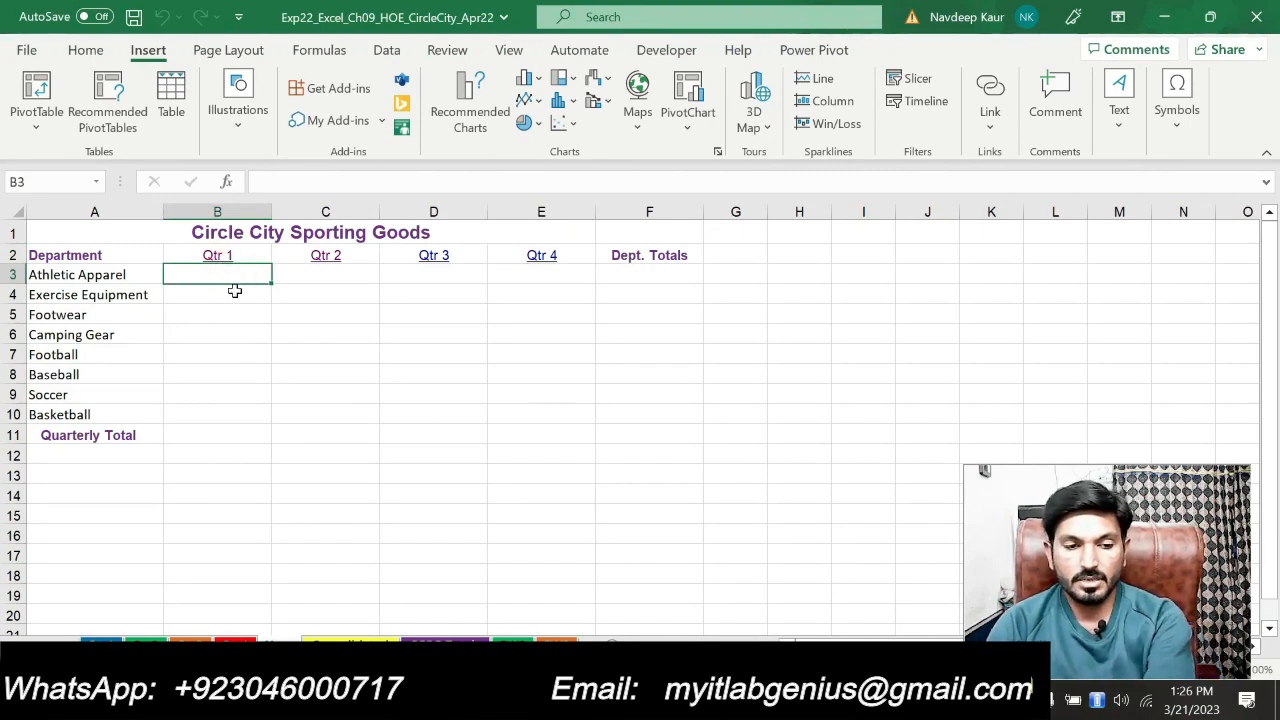
text(=)
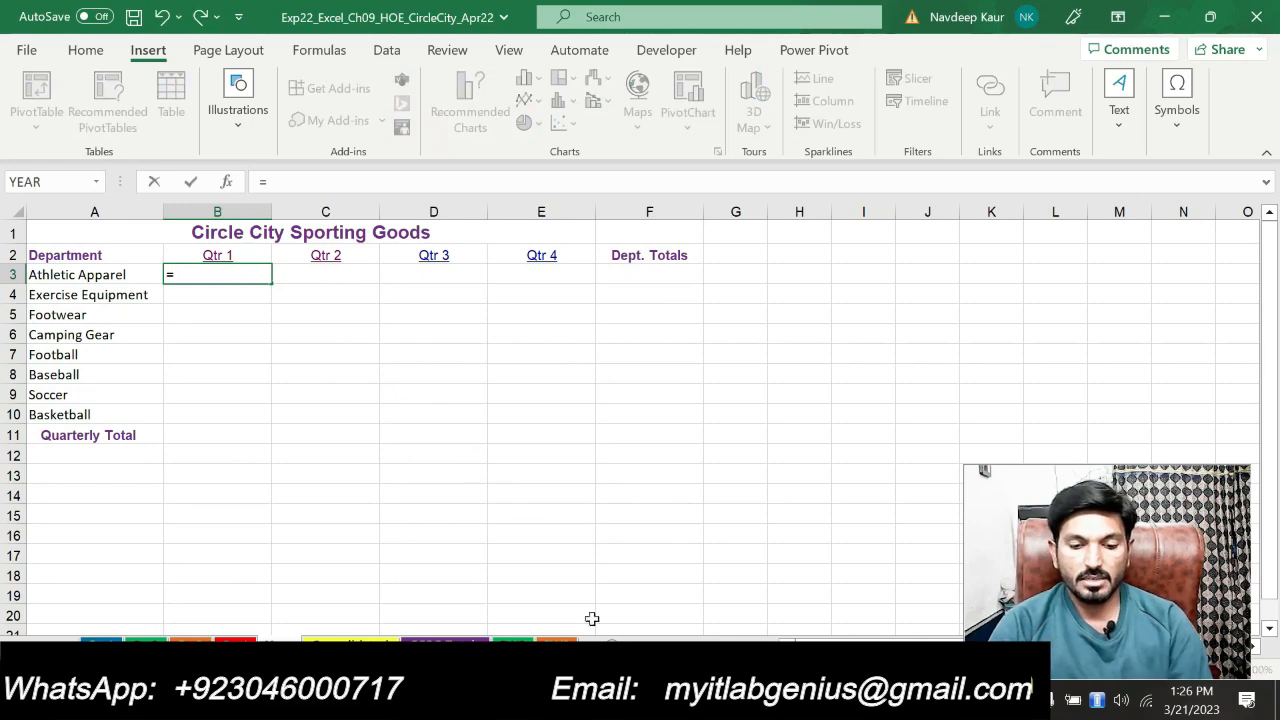
key(alt+Tab)
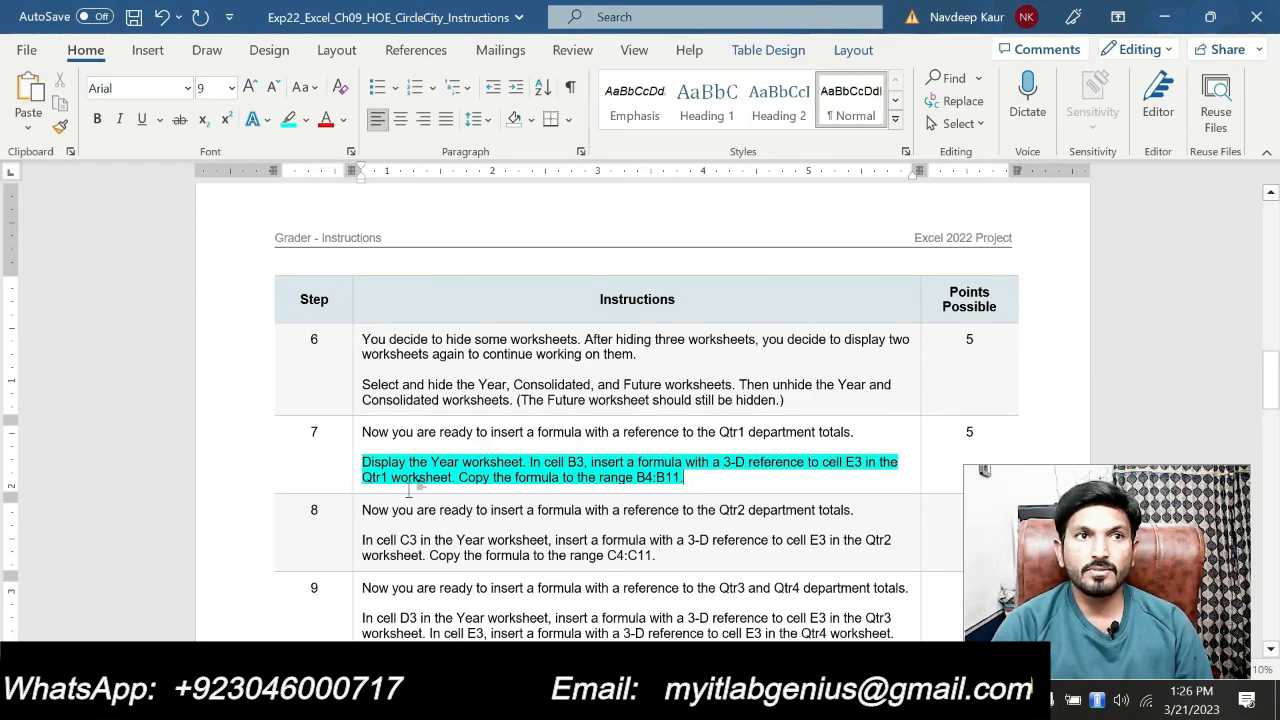
key(alt+Tab)
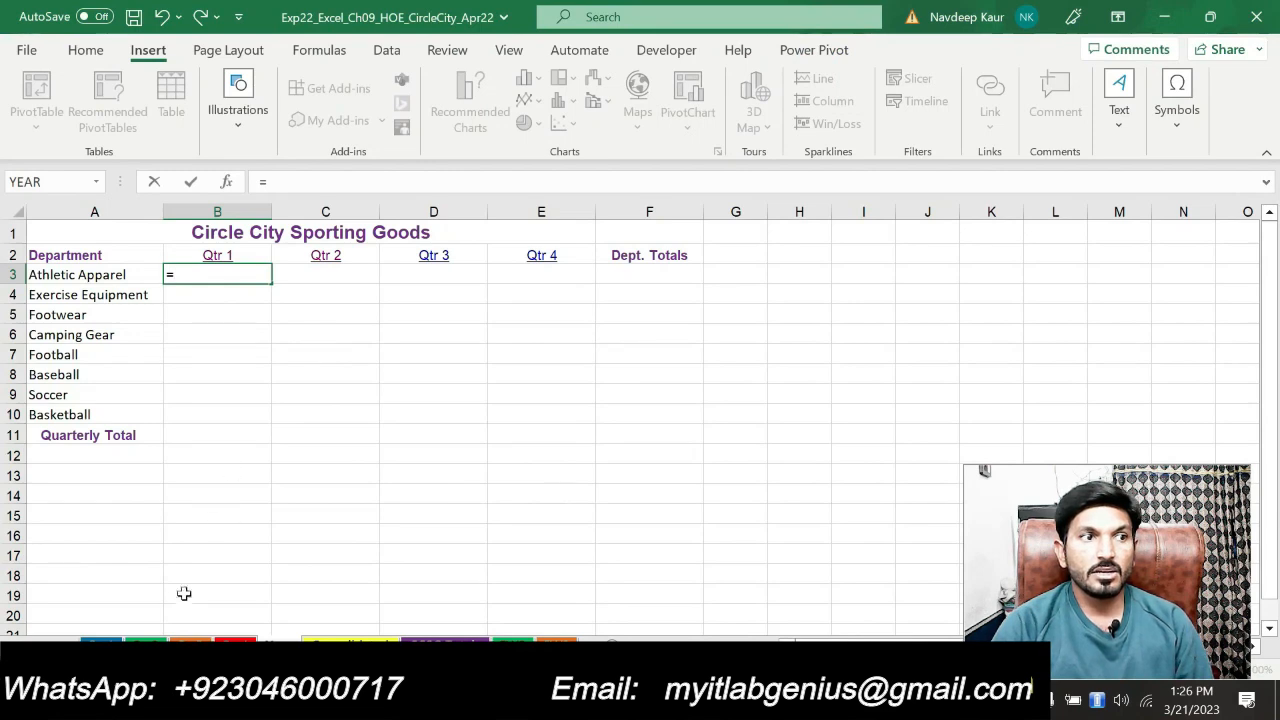
click(100, 641)
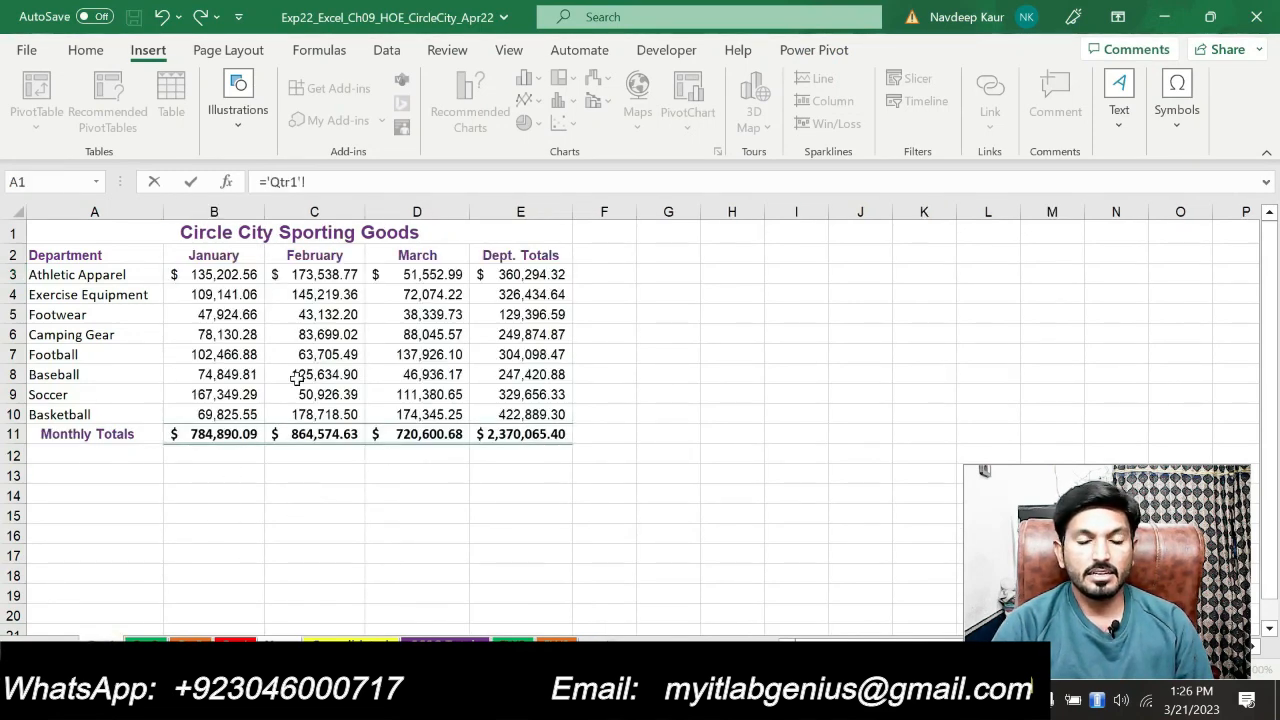
click(527, 273)
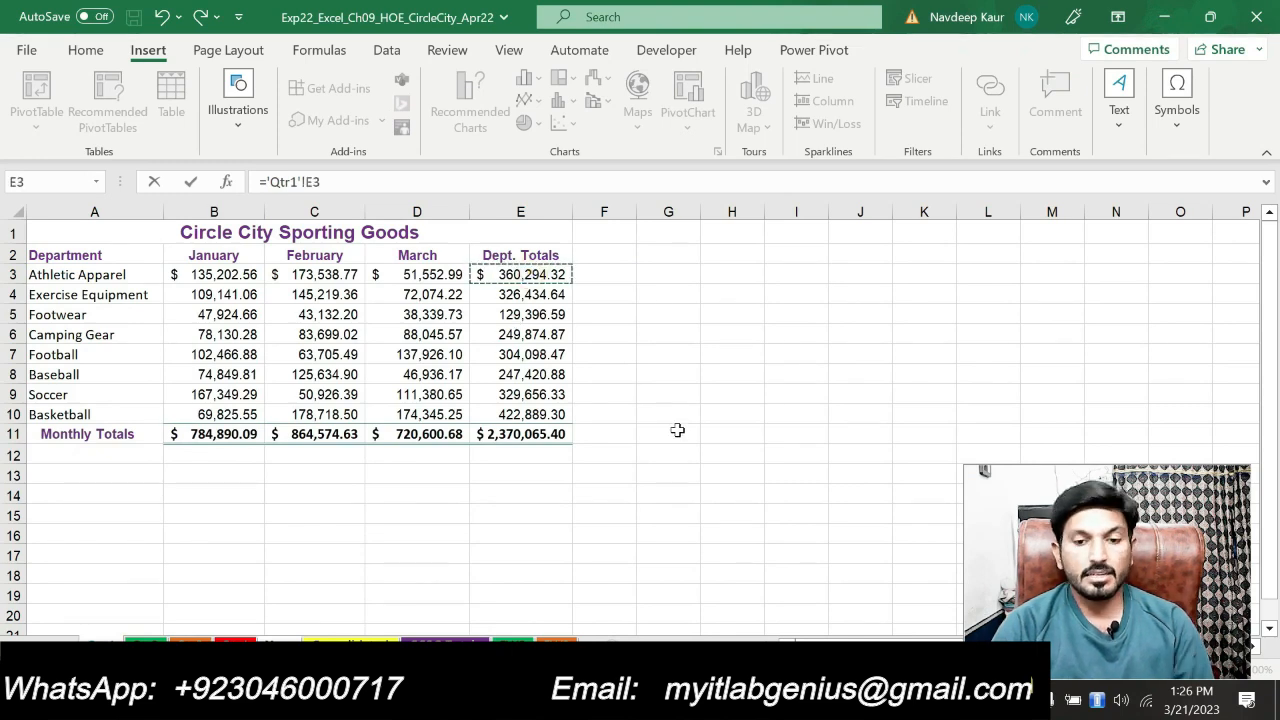
key(Return)
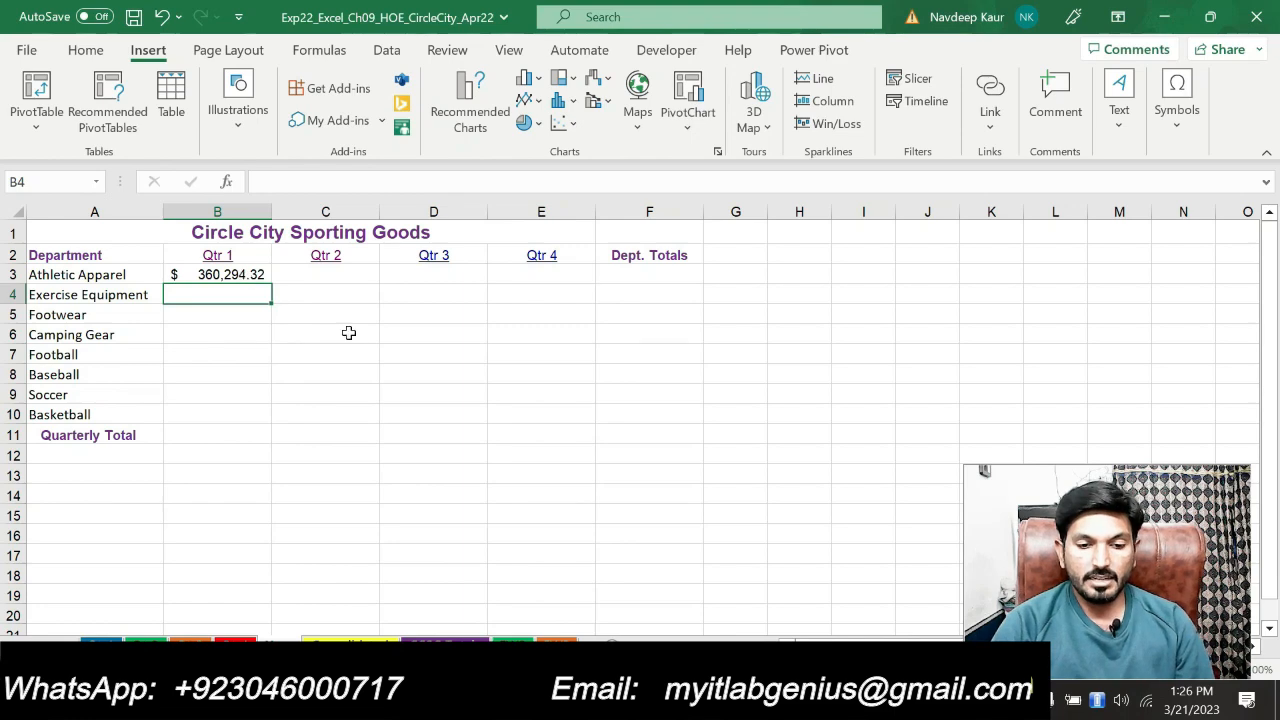
- Copy the Qtr 1 formula from B3 down to the range B4:B11 and select cell C3
key(alt+Tab)
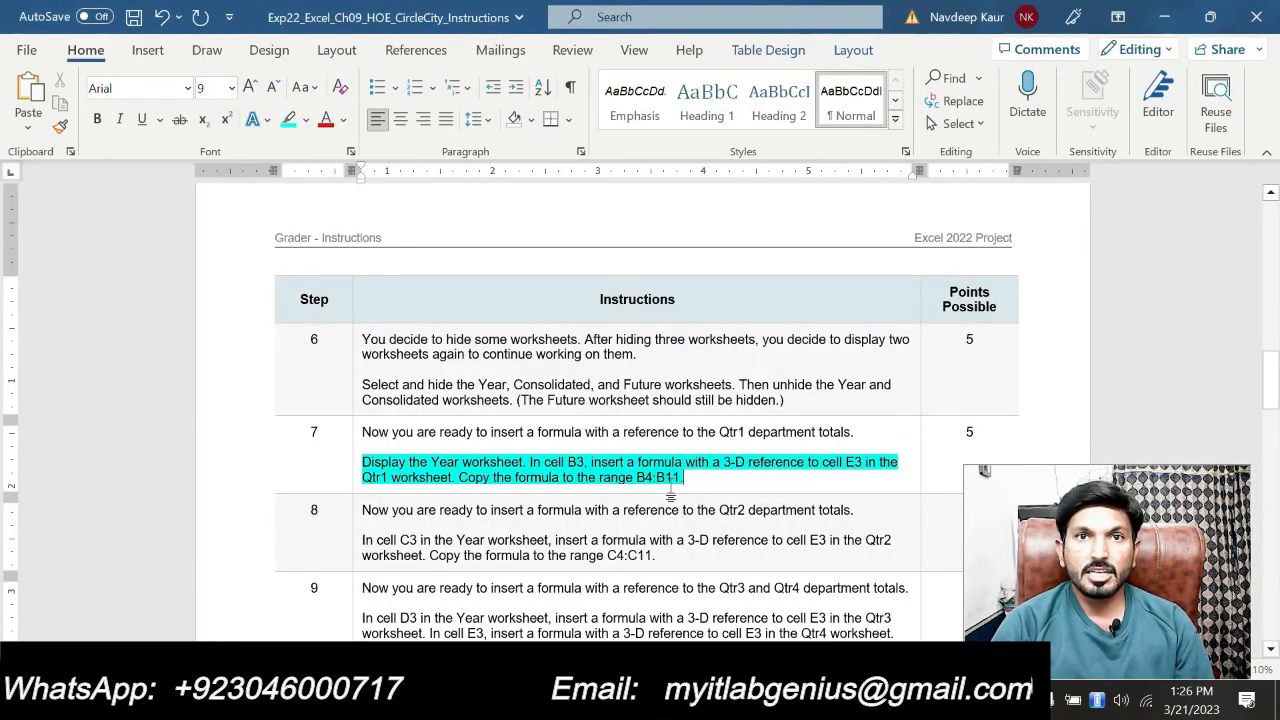
key(alt+Tab)
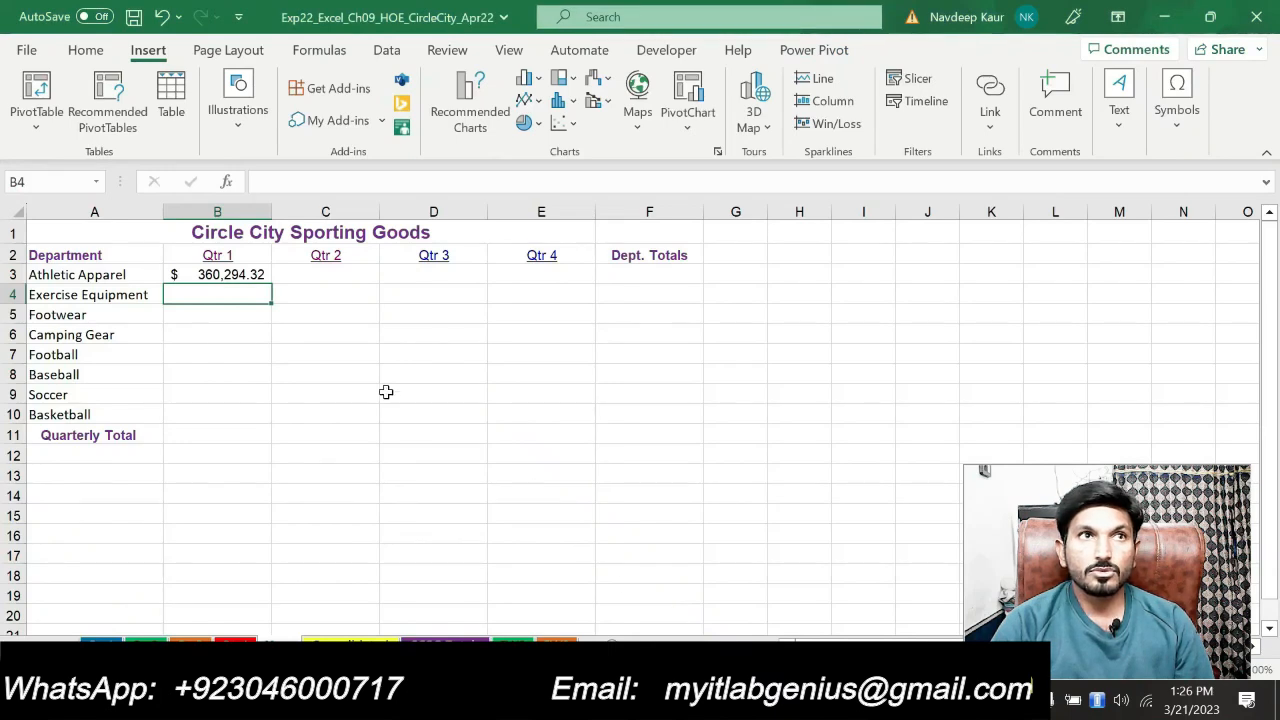
click(252, 275)
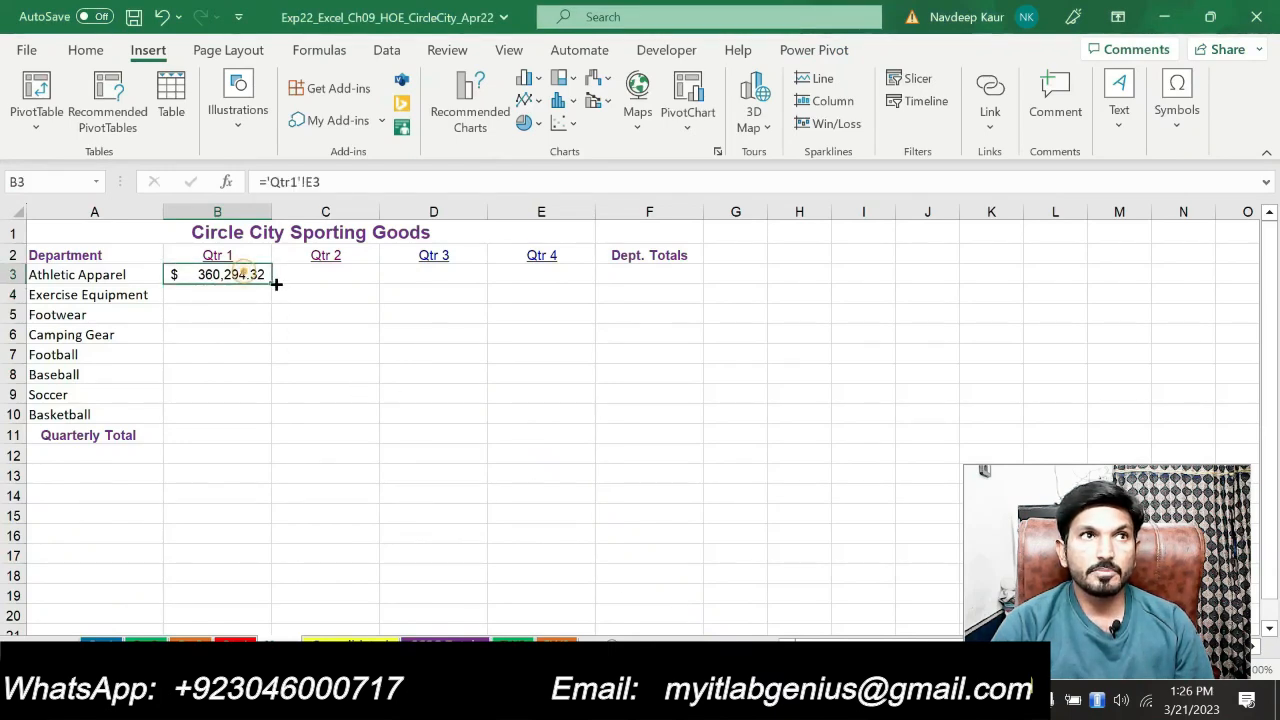
drag(268, 285, 267, 425)
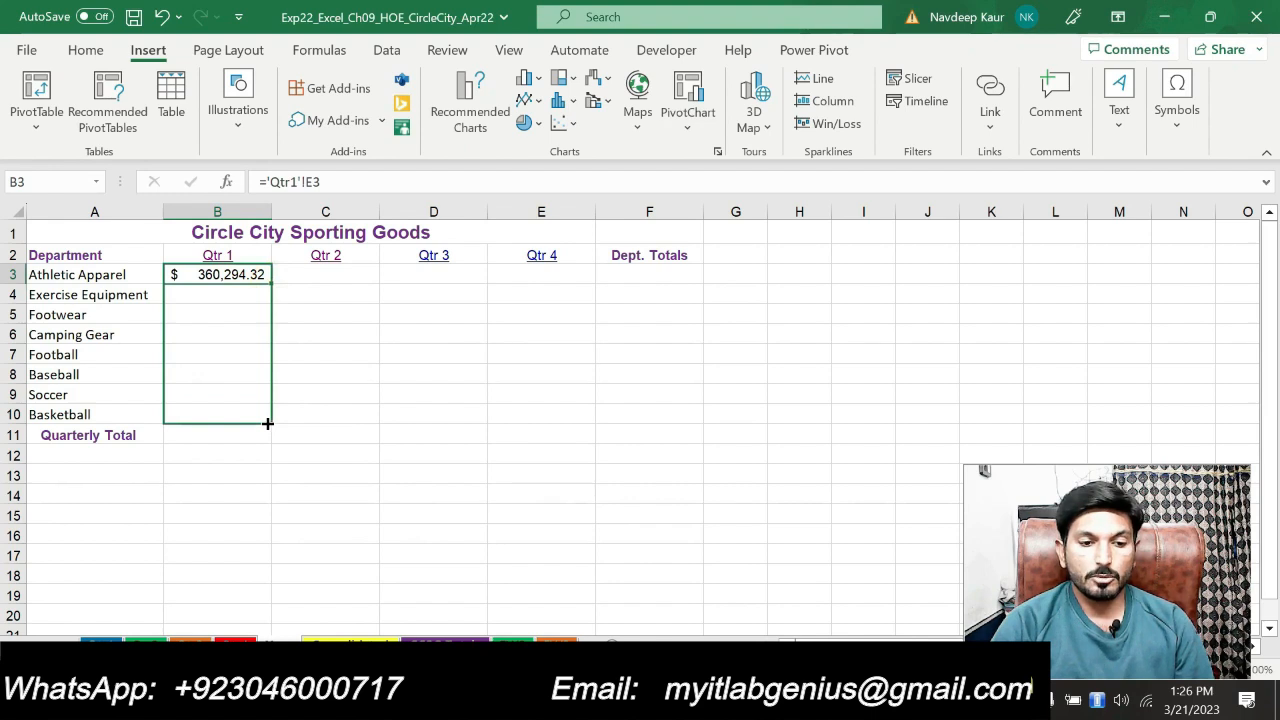
drag(272, 430, 274, 440)
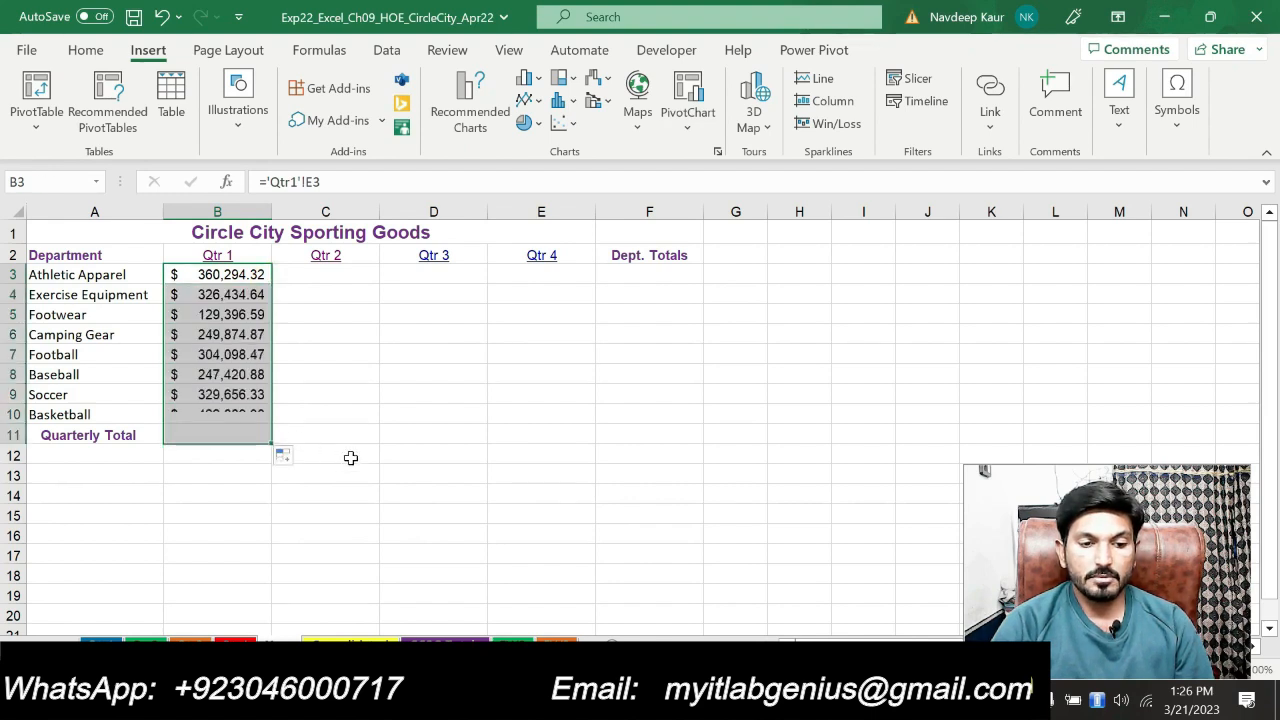
click(329, 276)
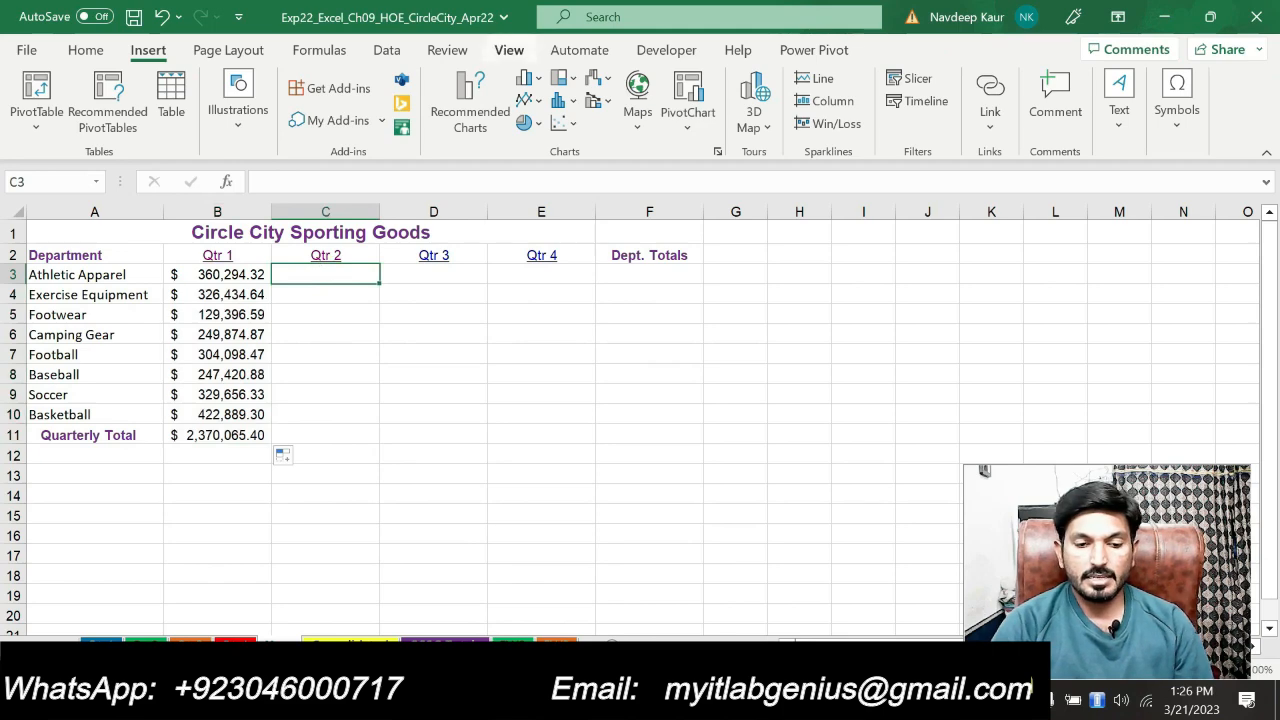
- In the Word instructions, clear the step 7 task's highlight, highlight the step 8 task text in turquoise, and return to the Excel workbook
key(alt+Tab)
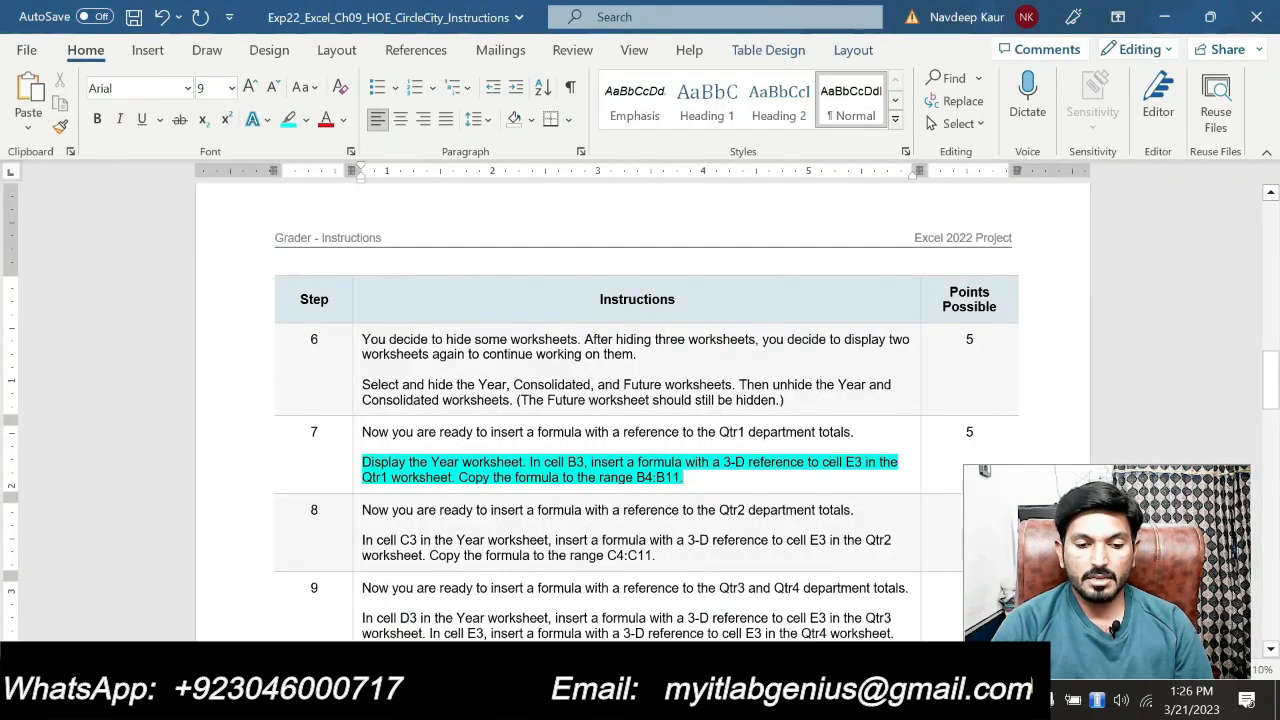
drag(690, 478, 364, 463)
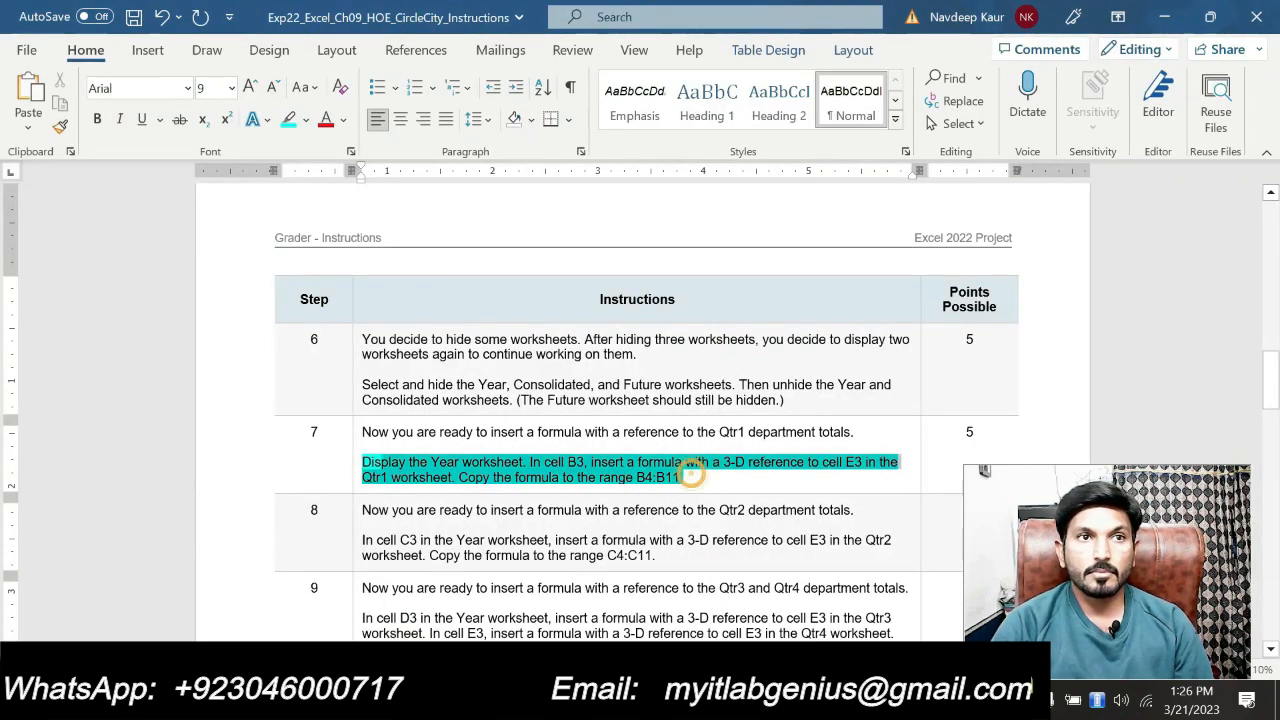
click(449, 455)
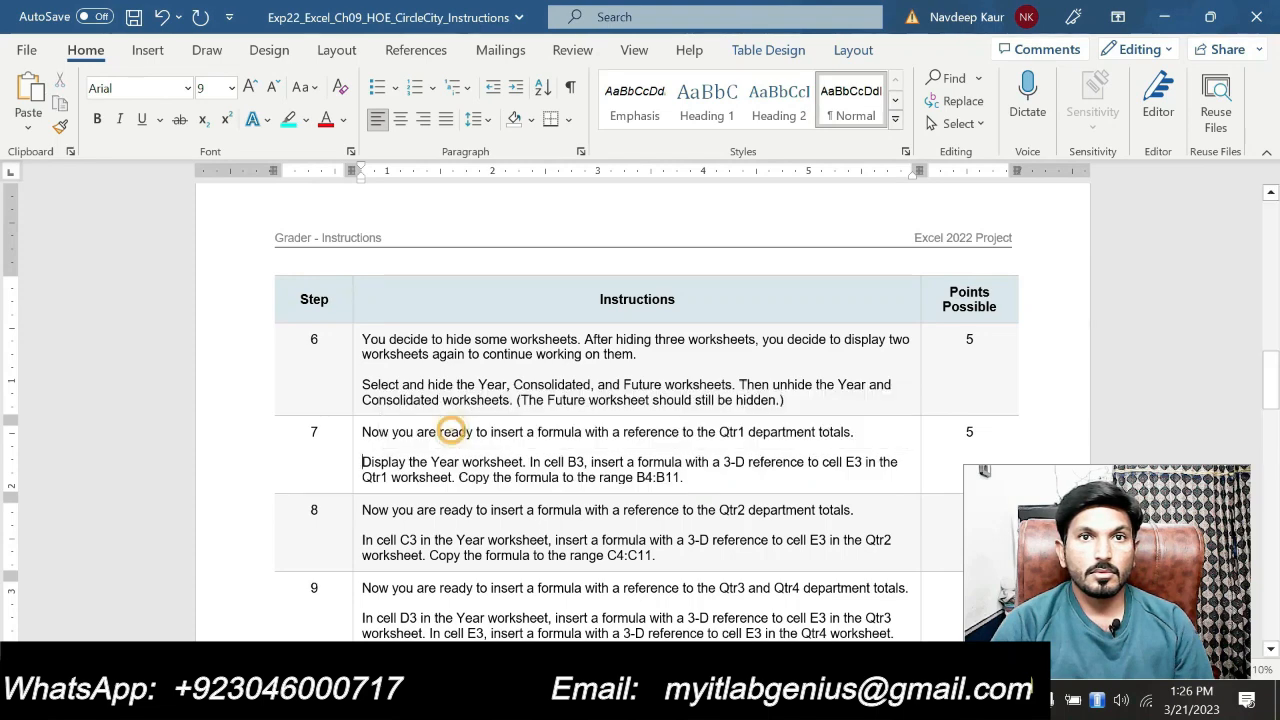
scroll(640, 420, down, 2)
drag(656, 451, 364, 436)
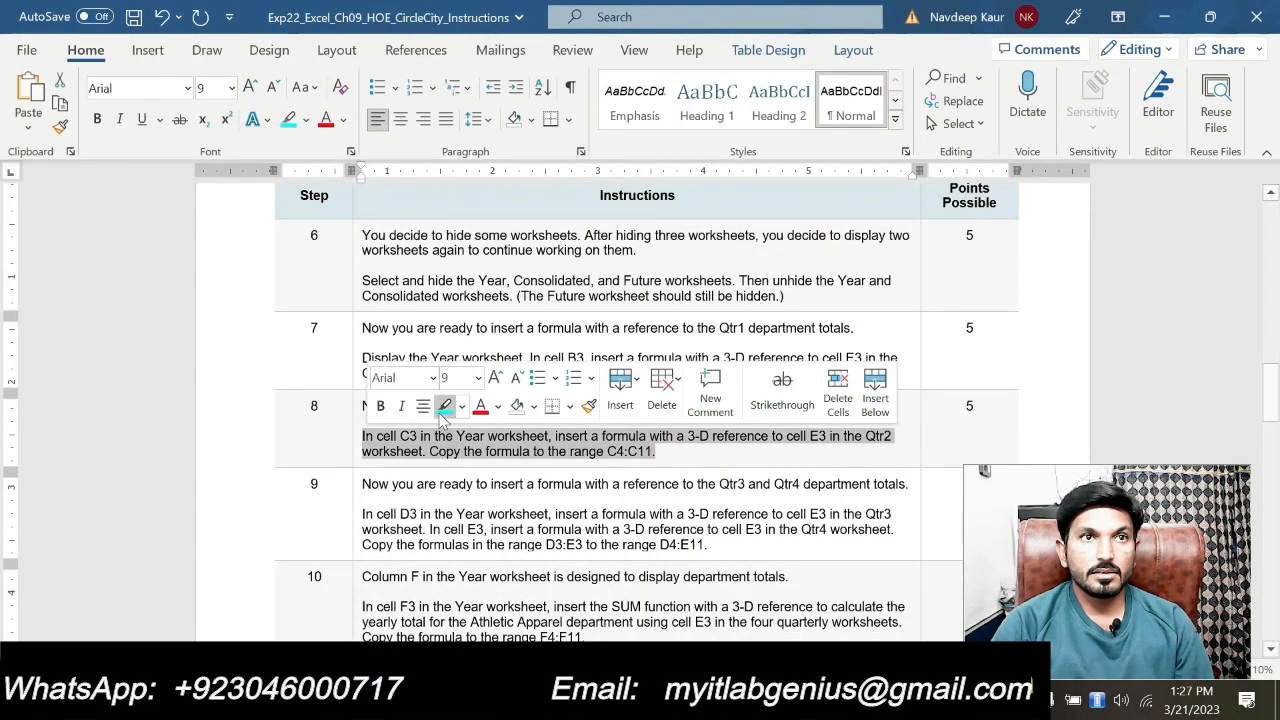
click(440, 411)
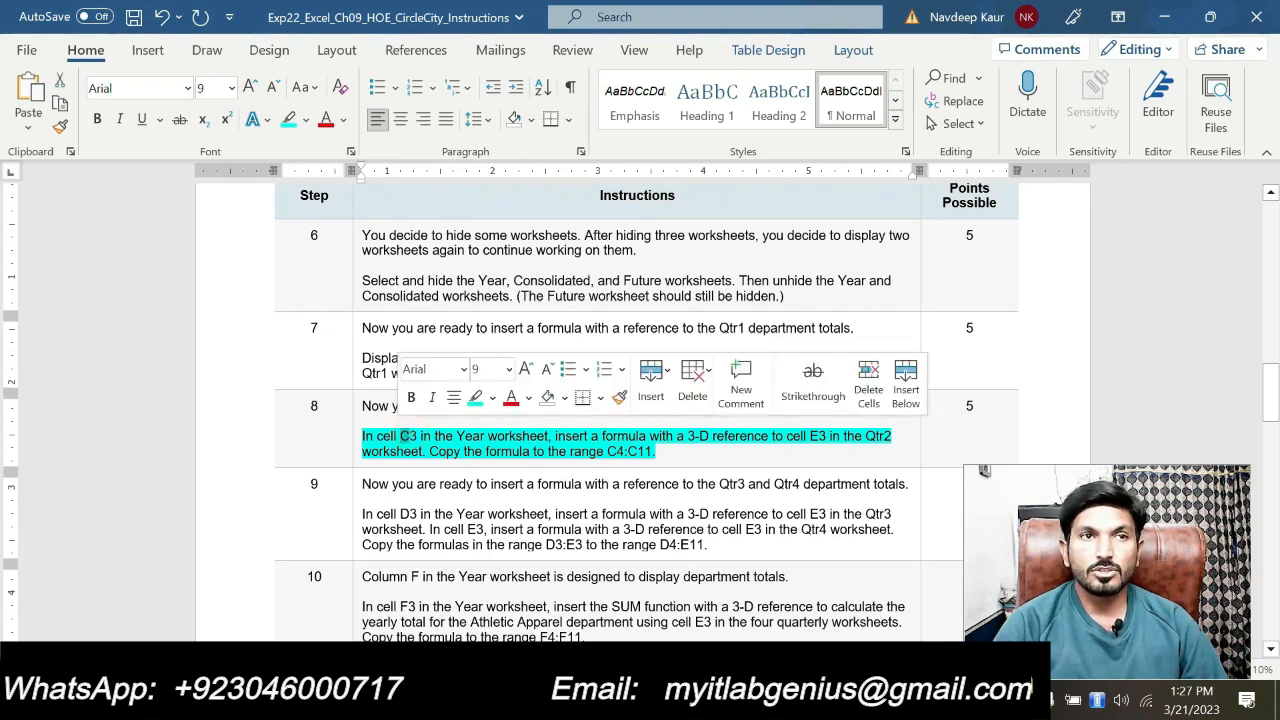
key(alt+Tab)
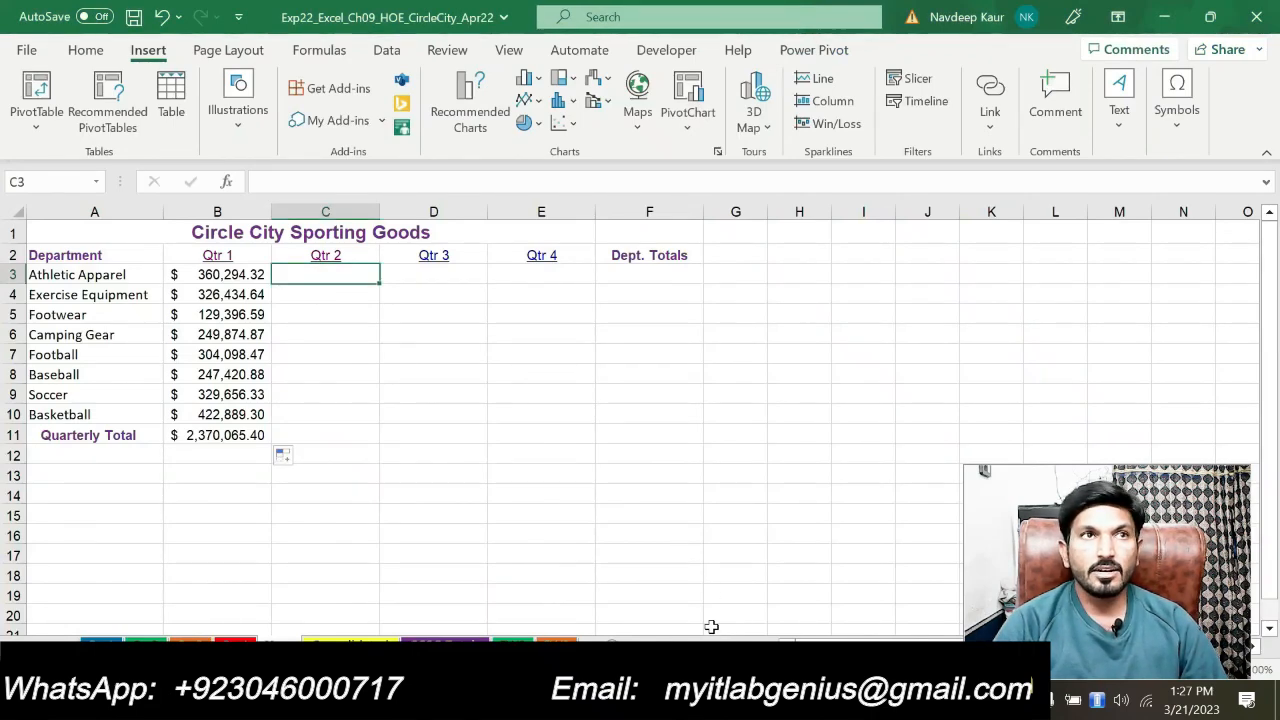
- Enter the 3-D reference formula ='Qtr2'!E3 in cell C3 of the Year worksheet and copy it down to the range C4:C11
key(alt+Tab)
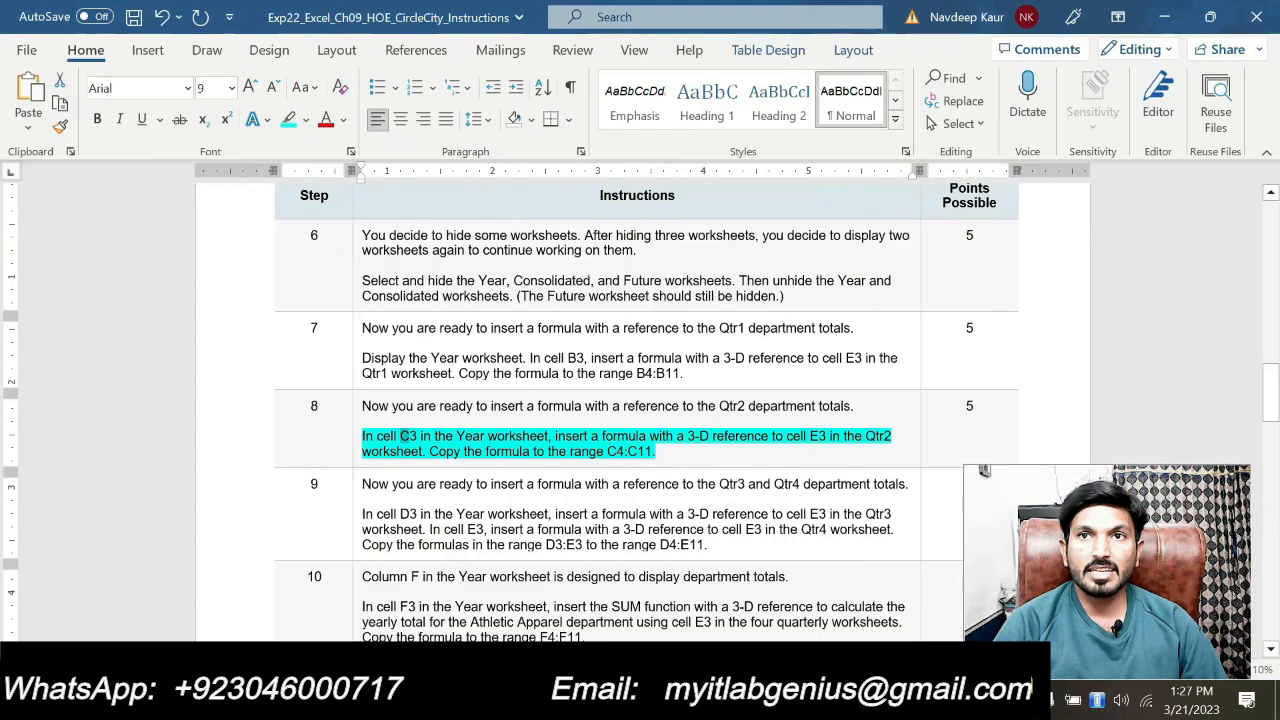
key(alt+Tab)
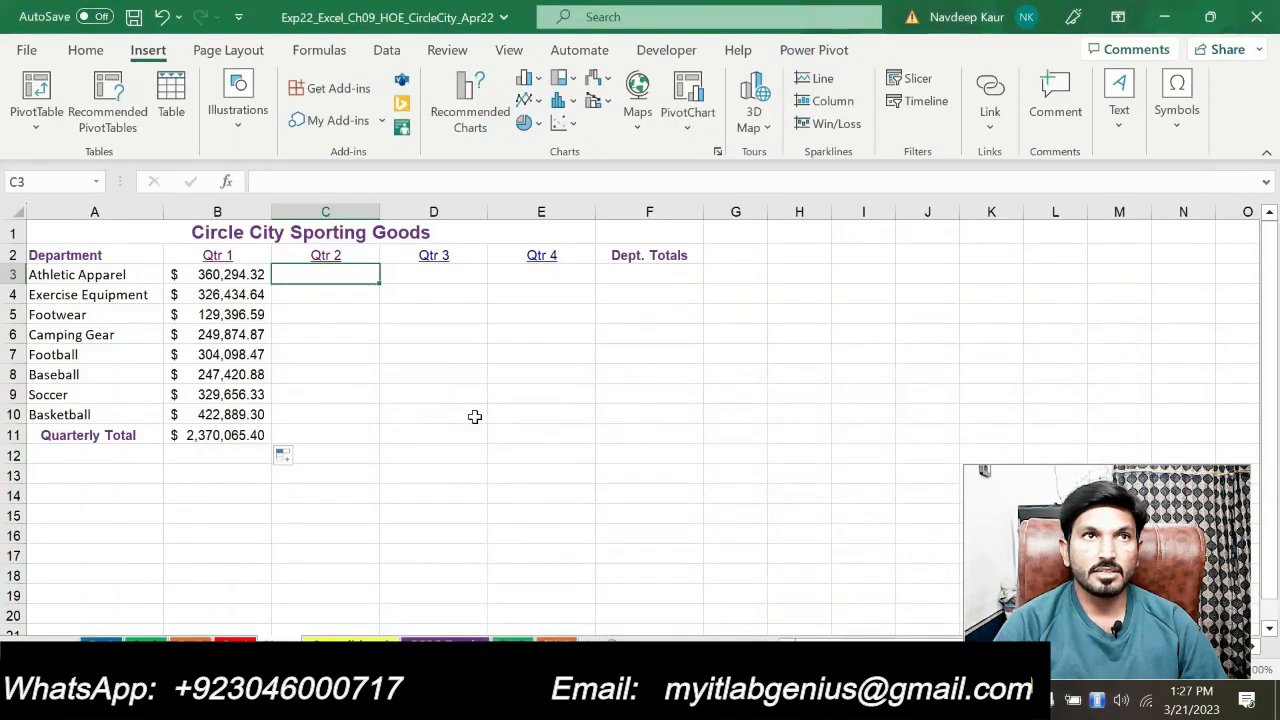
text(=)
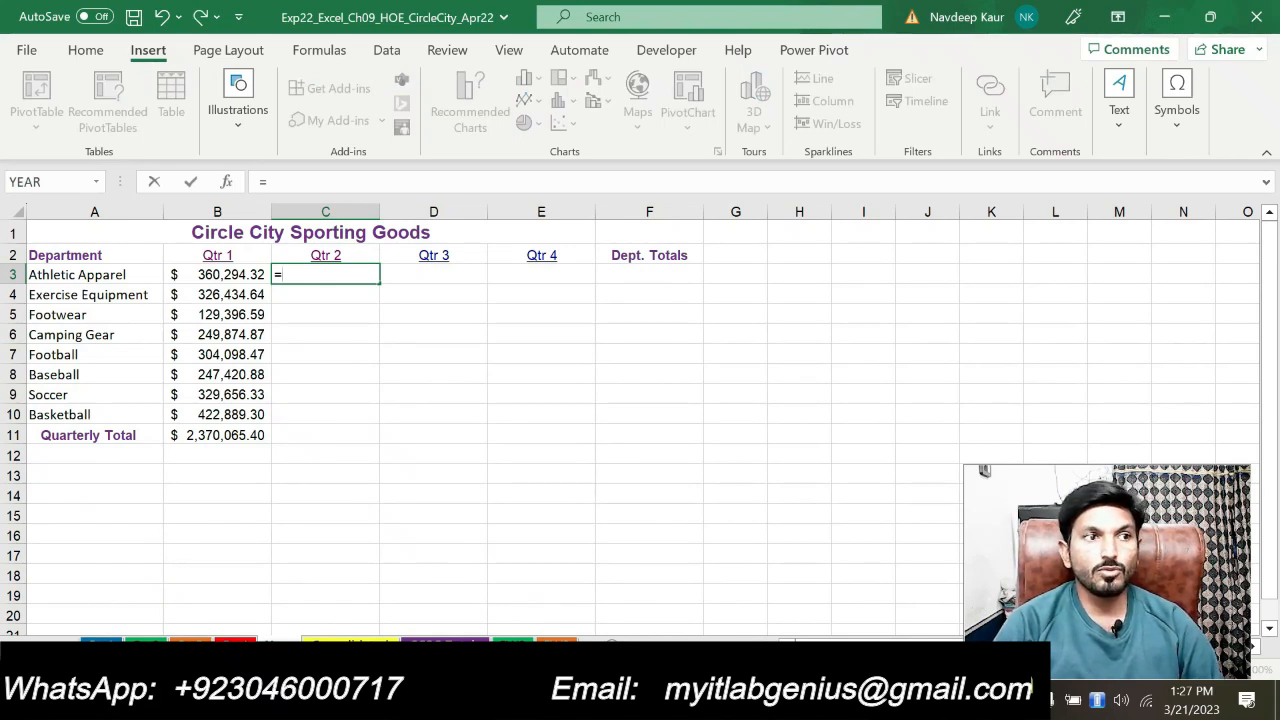
click(154, 641)
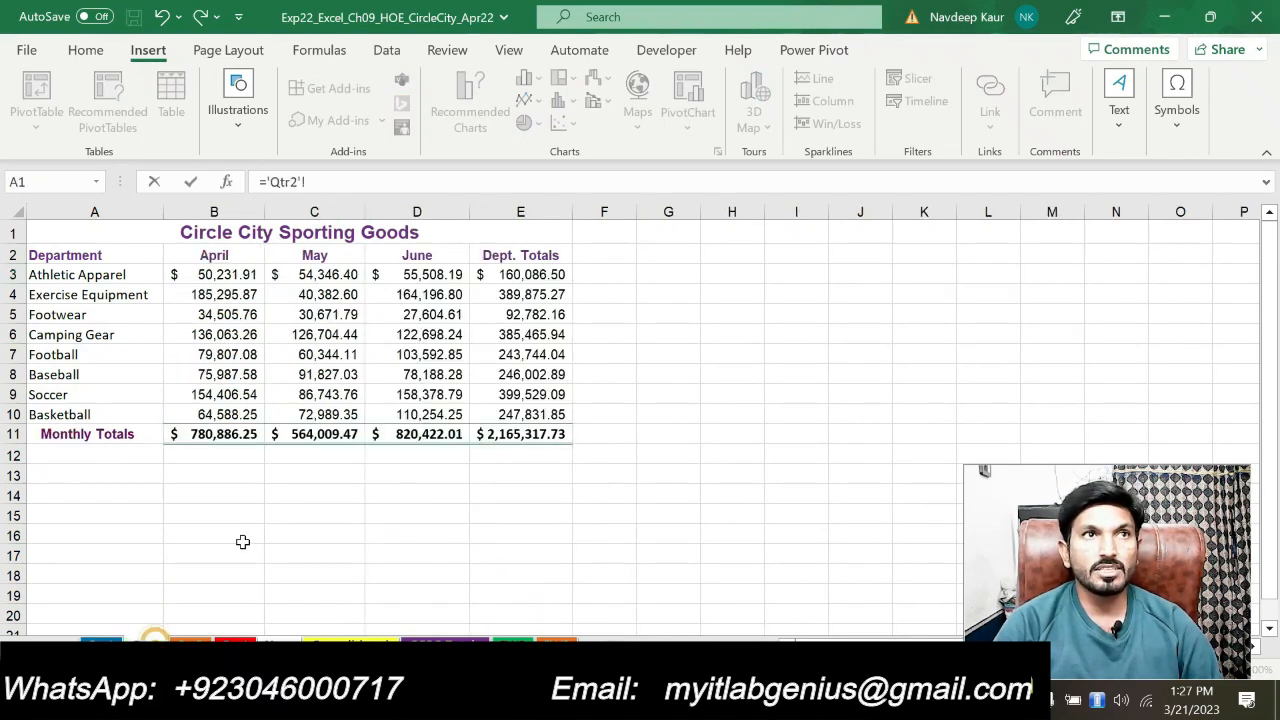
click(527, 276)
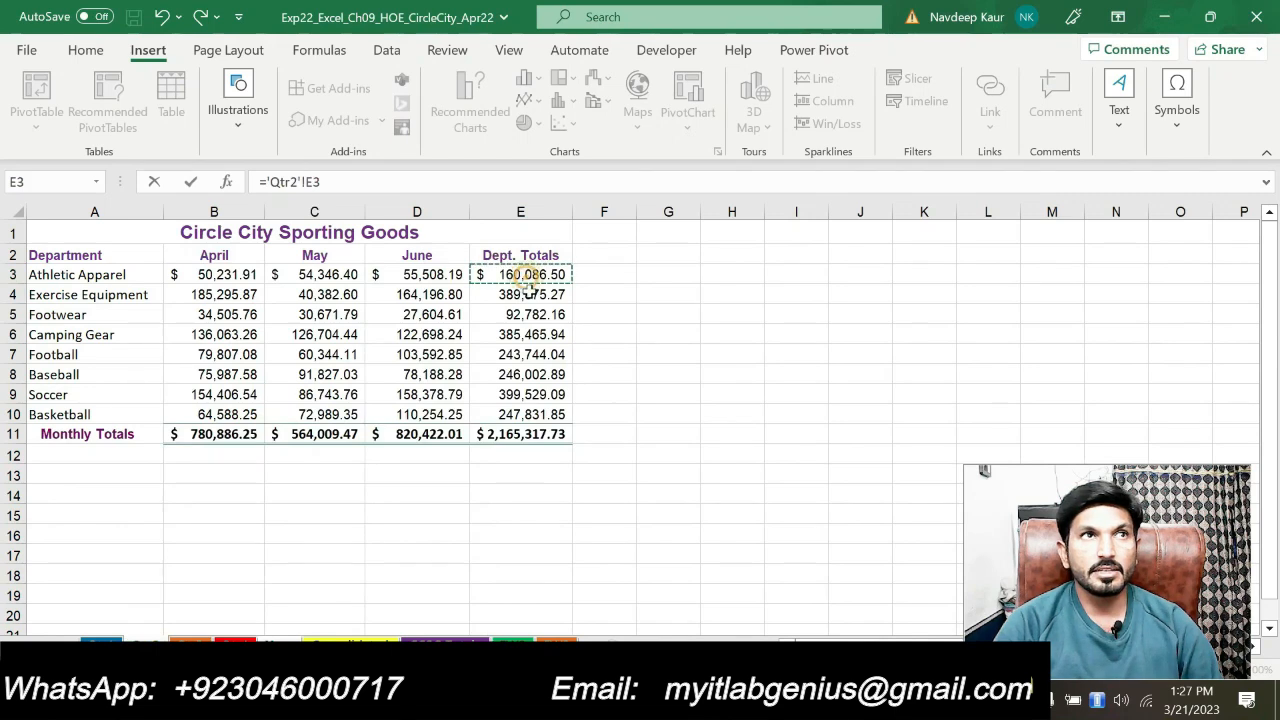
key(Return)
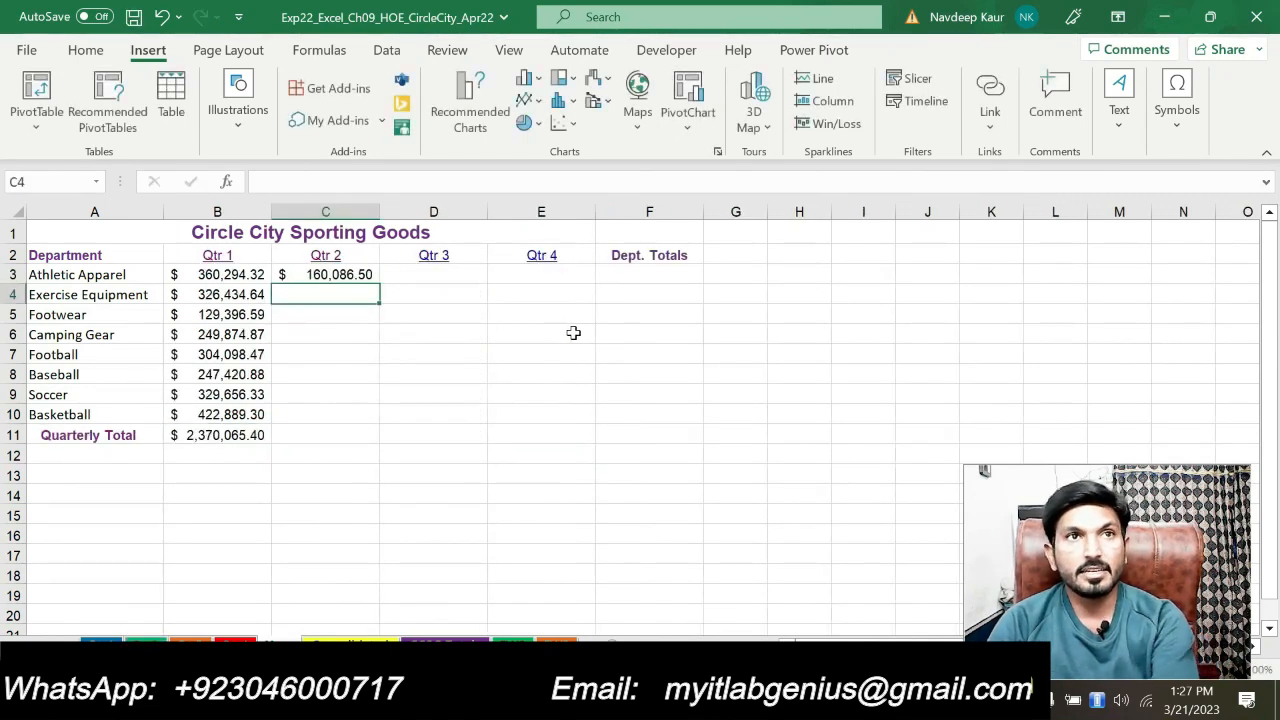
click(343, 274)
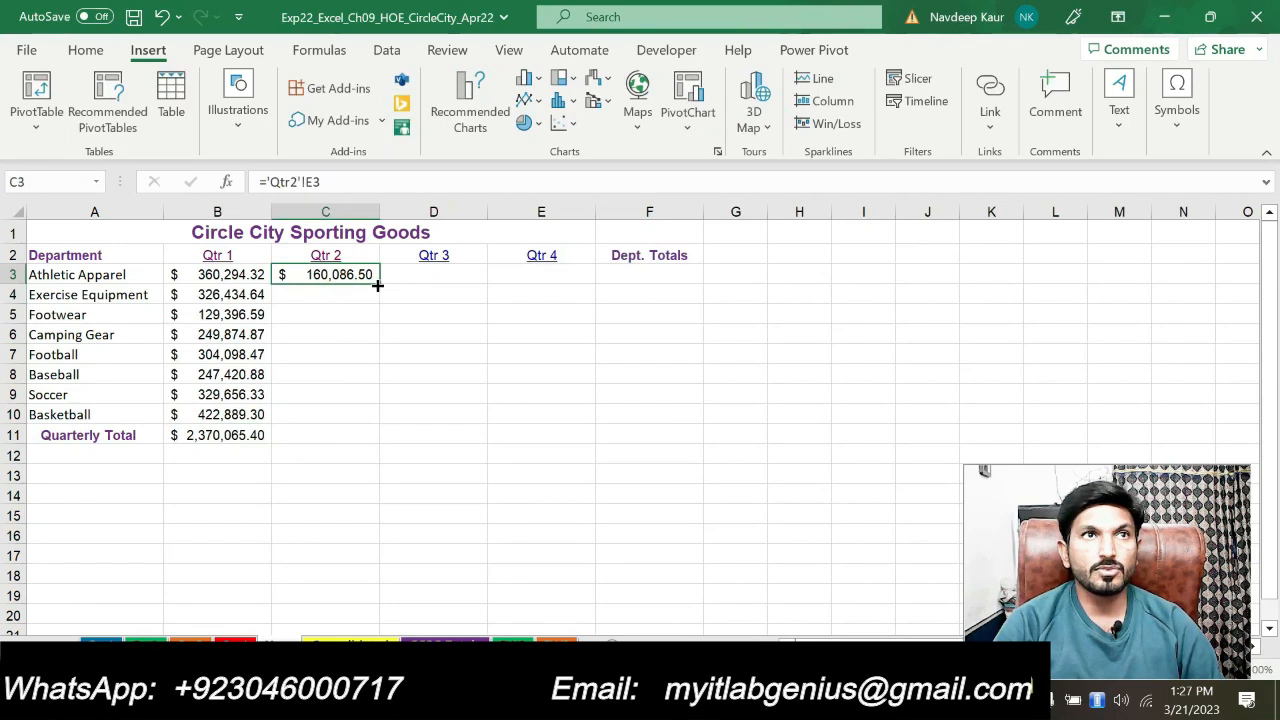
drag(377, 285, 370, 441)
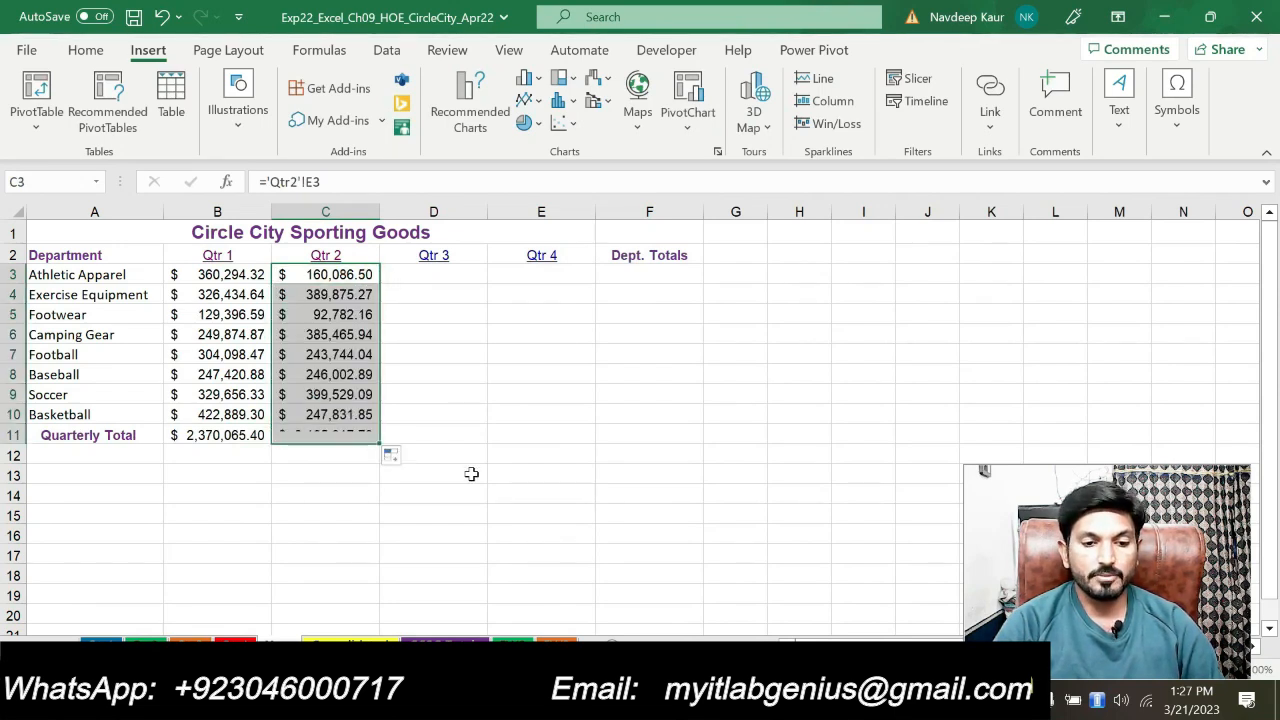
- In the Word instructions, remove the highlight from the step 8 task and highlight the step 9 task text in turquoise
key(alt+Tab)
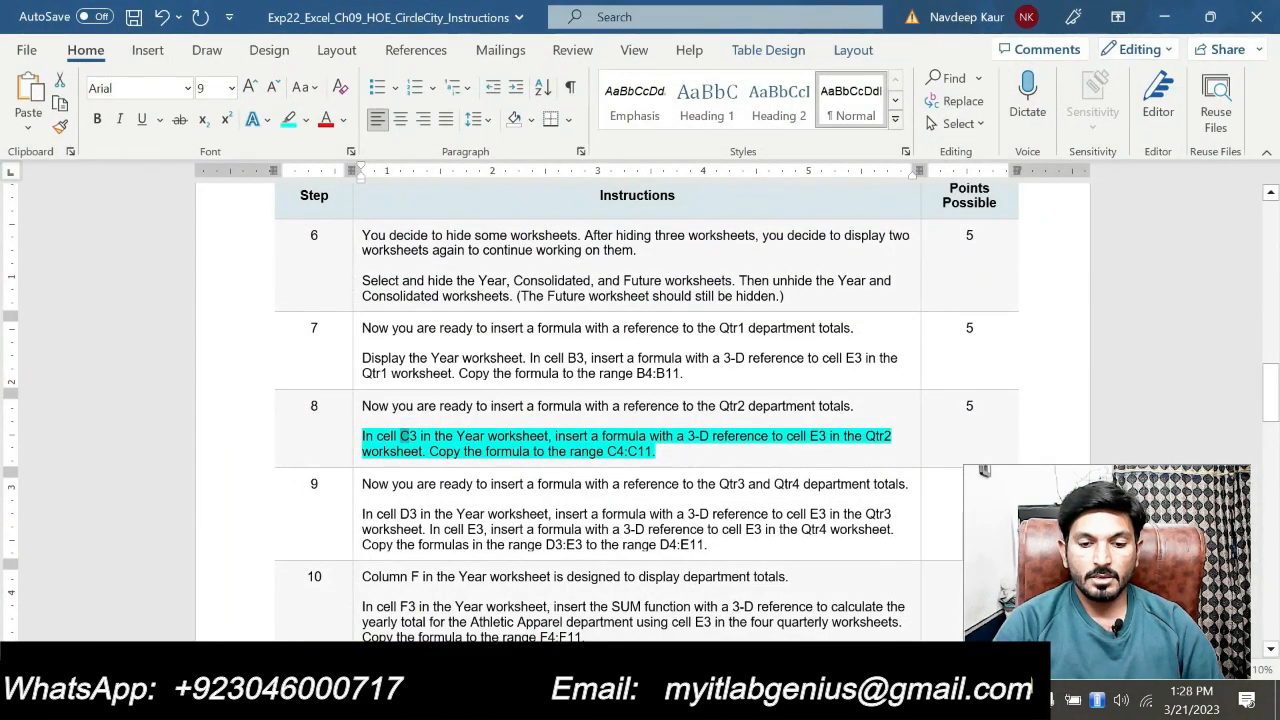
drag(683, 451, 362, 436)
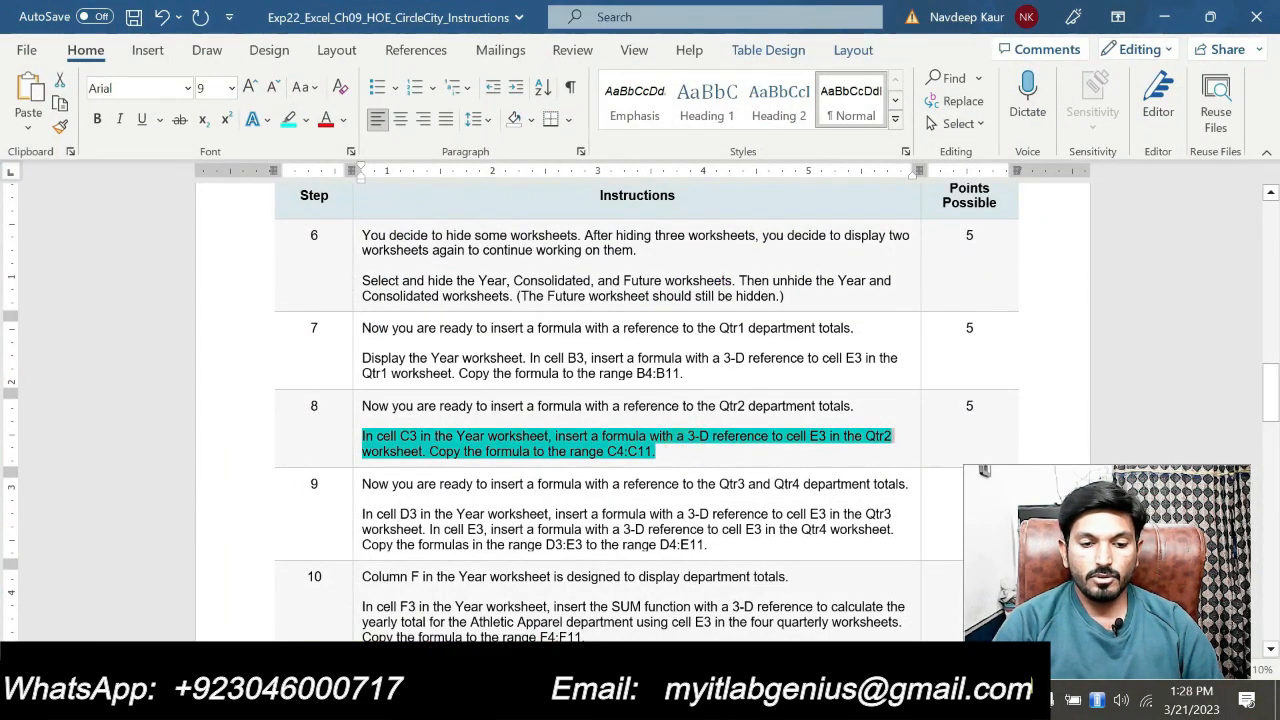
click(450, 398)
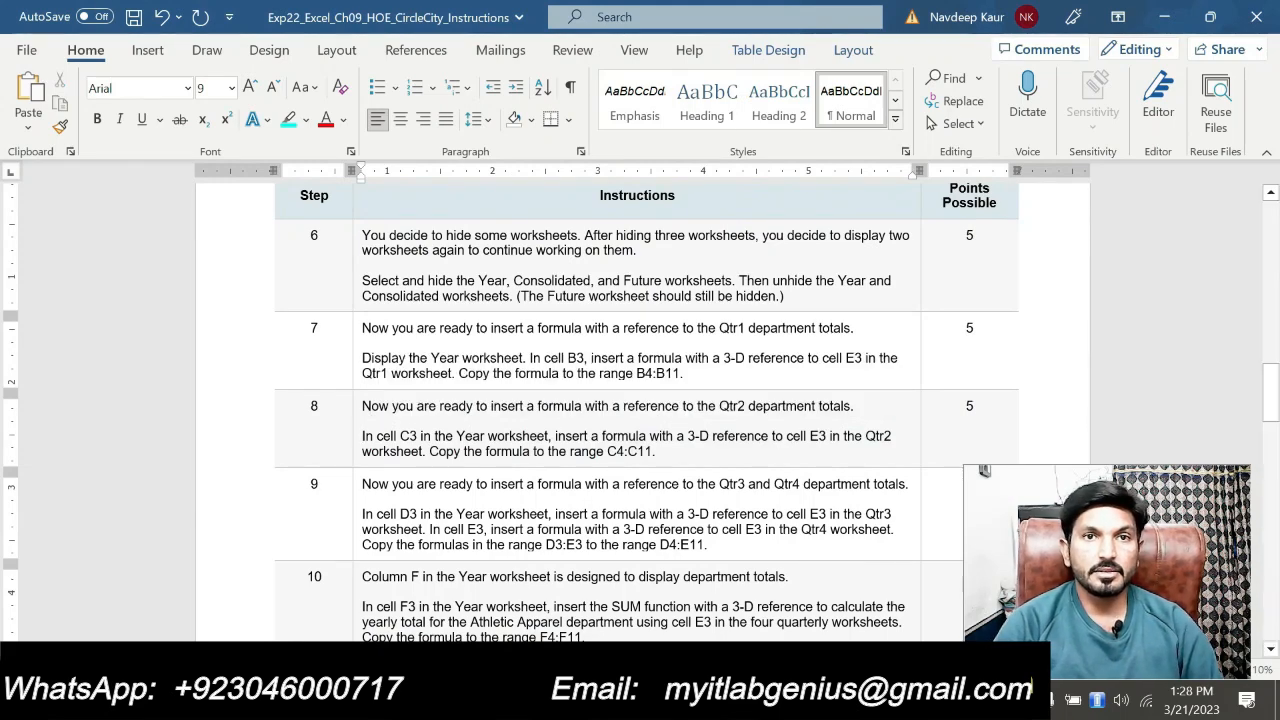
scroll(646, 400, down, 2)
drag(708, 441, 362, 411)
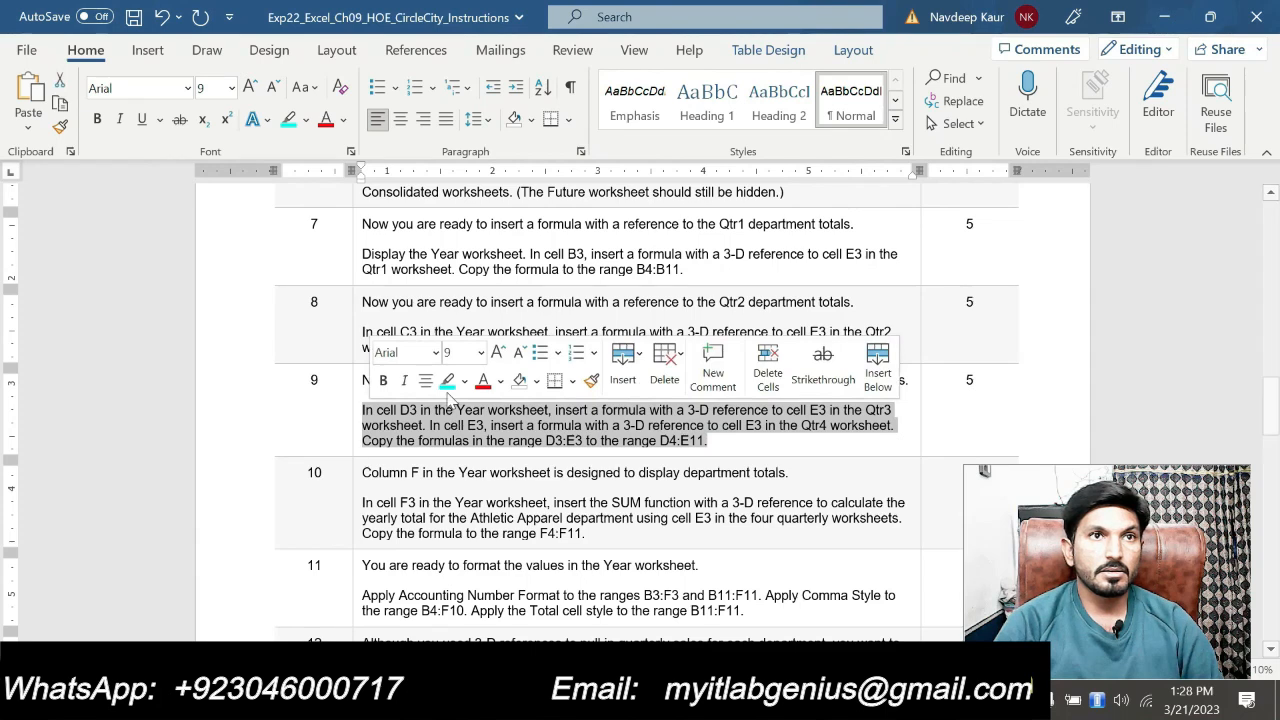
click(446, 382)
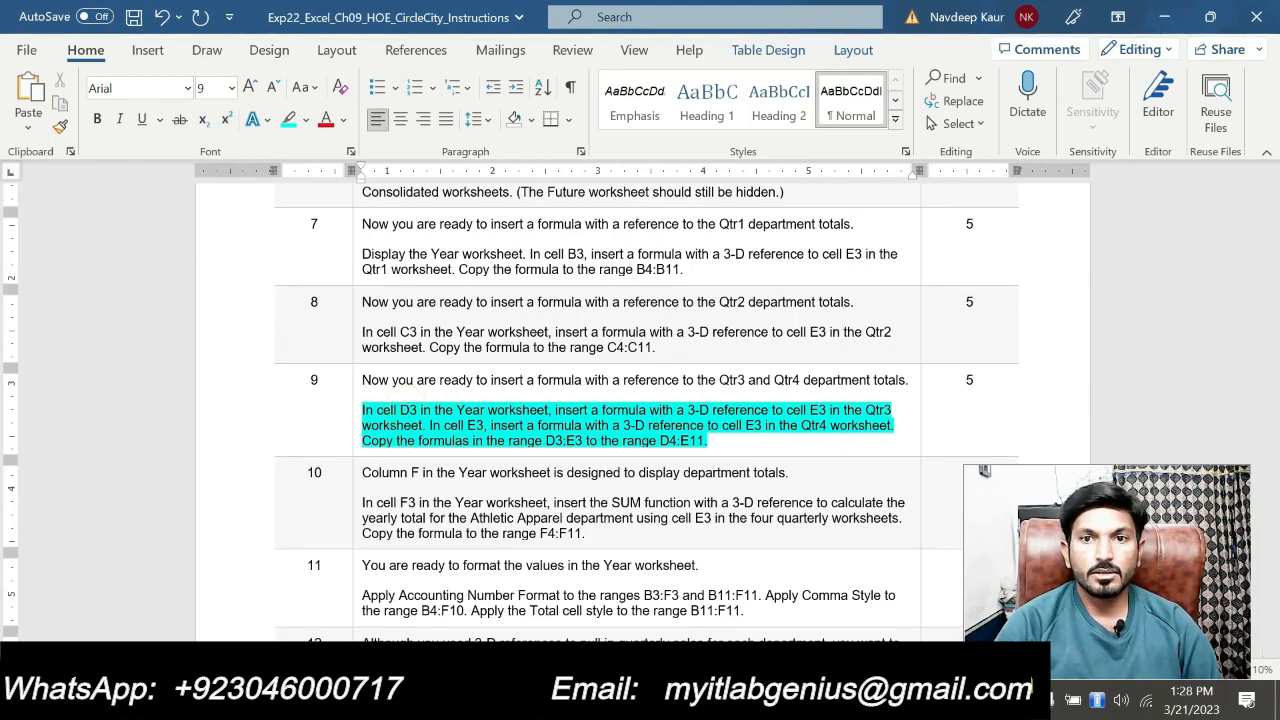
- Back in the Excel workbook, enter ='Qtr3'!E3 in cell D3 of the Year worksheet and copy the formula to D4:D11
key(alt+Tab)
click(425, 274)
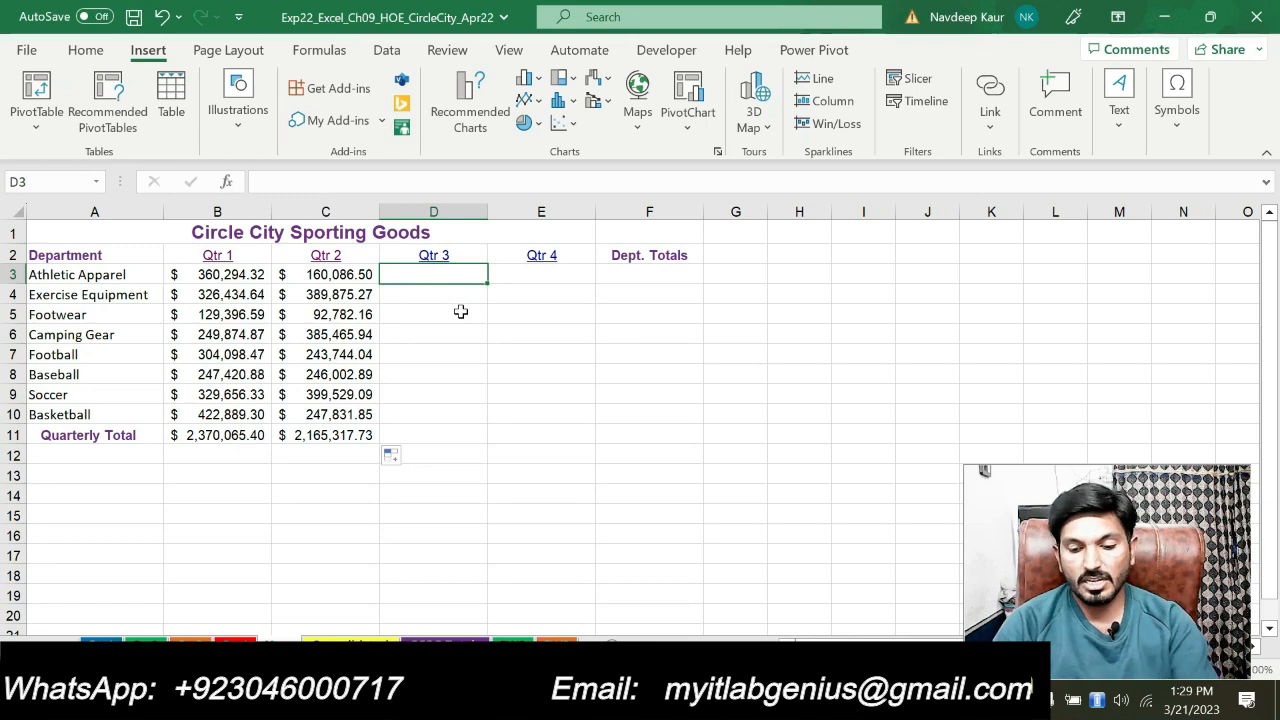
text(=)
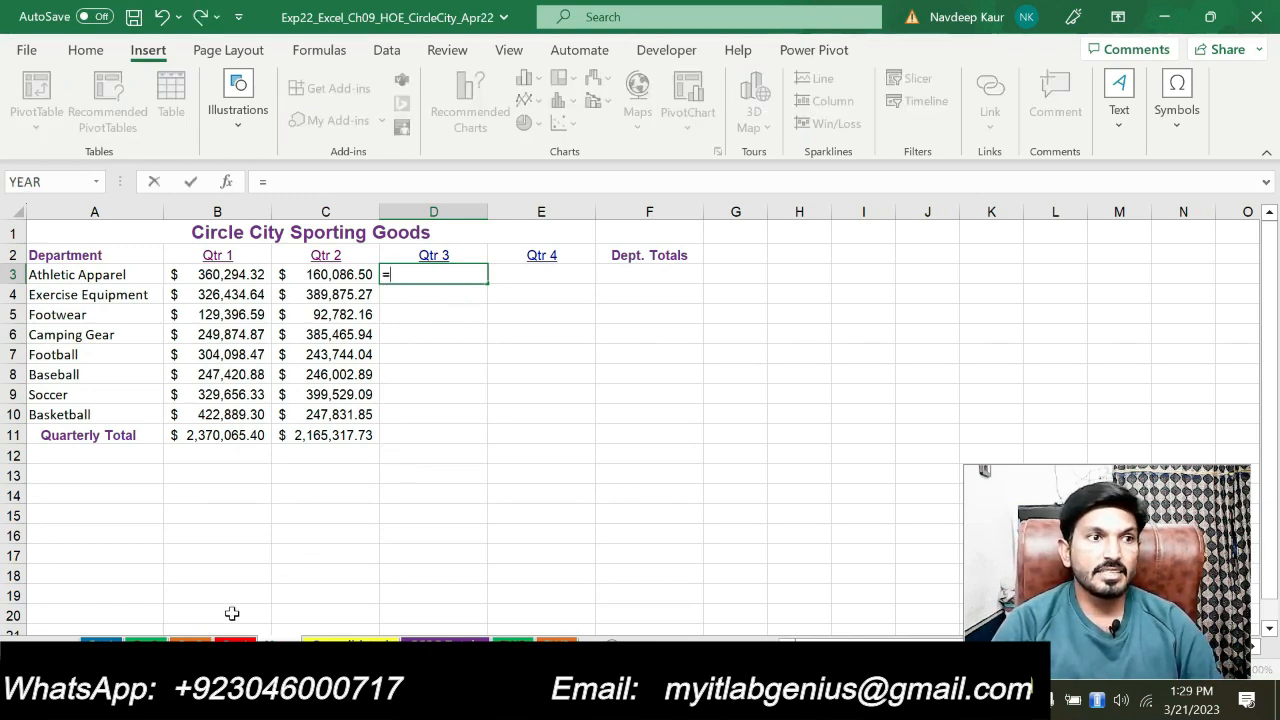
click(201, 638)
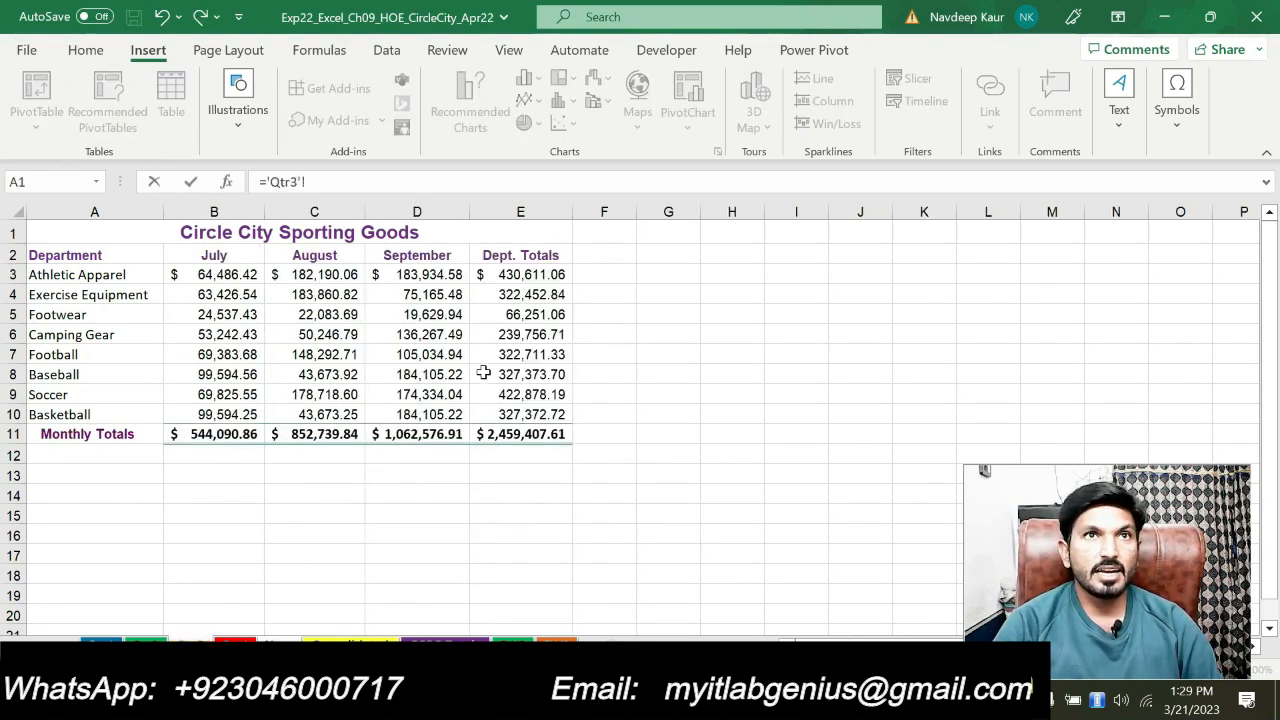
click(518, 276)
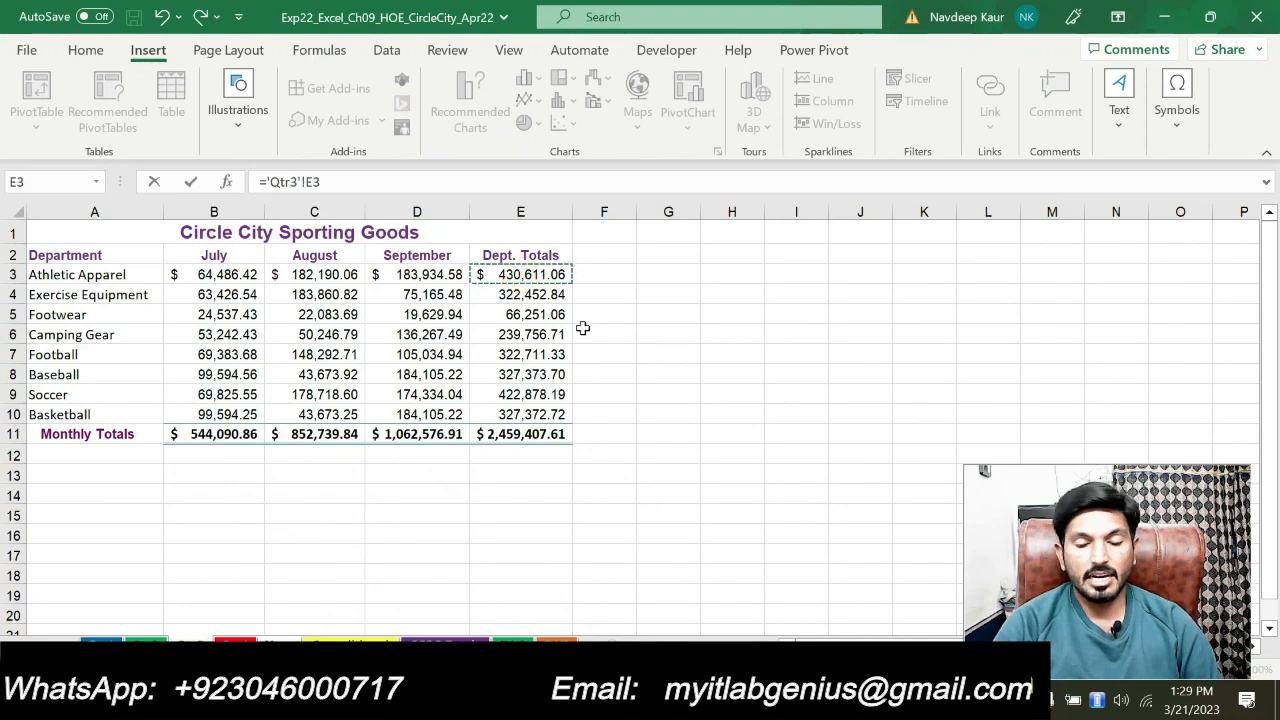
key(Return)
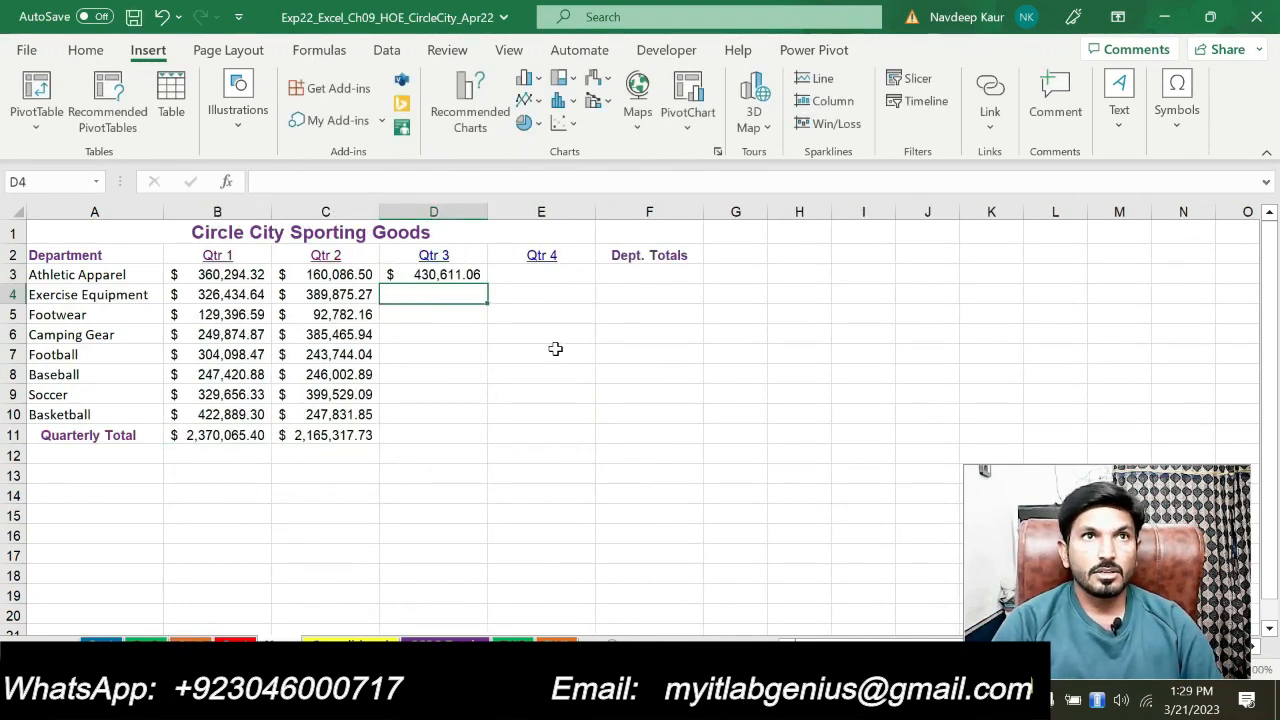
click(475, 274)
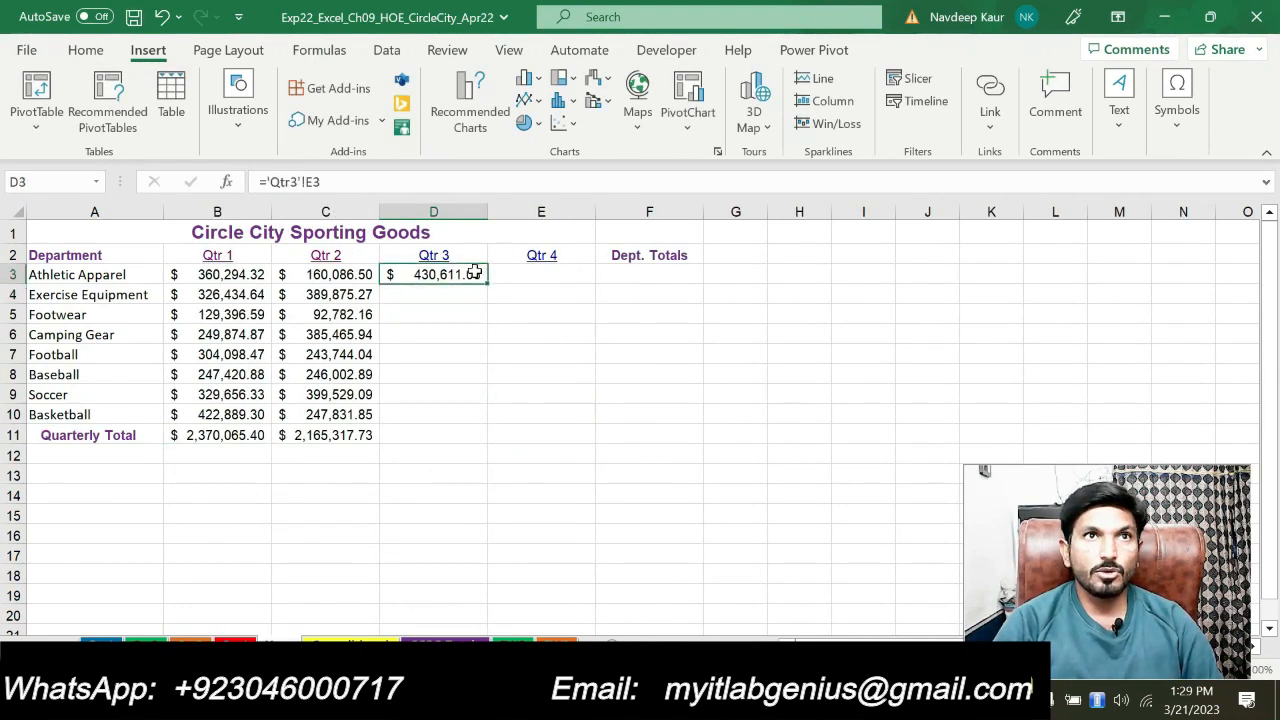
drag(488, 283, 479, 440)
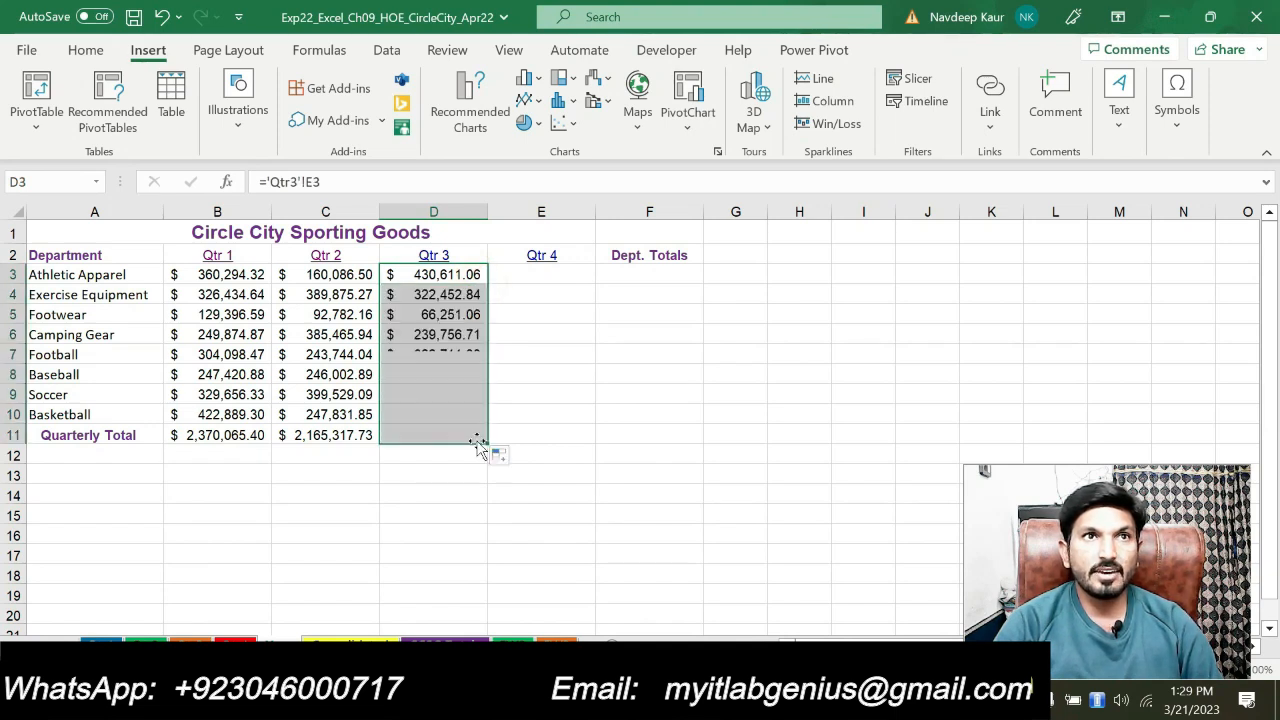
- Enter the 3-D reference formula ='Qtr4'!E3 in cell E3 of the Year worksheet and copy it to the range E4:E11
click(520, 280)
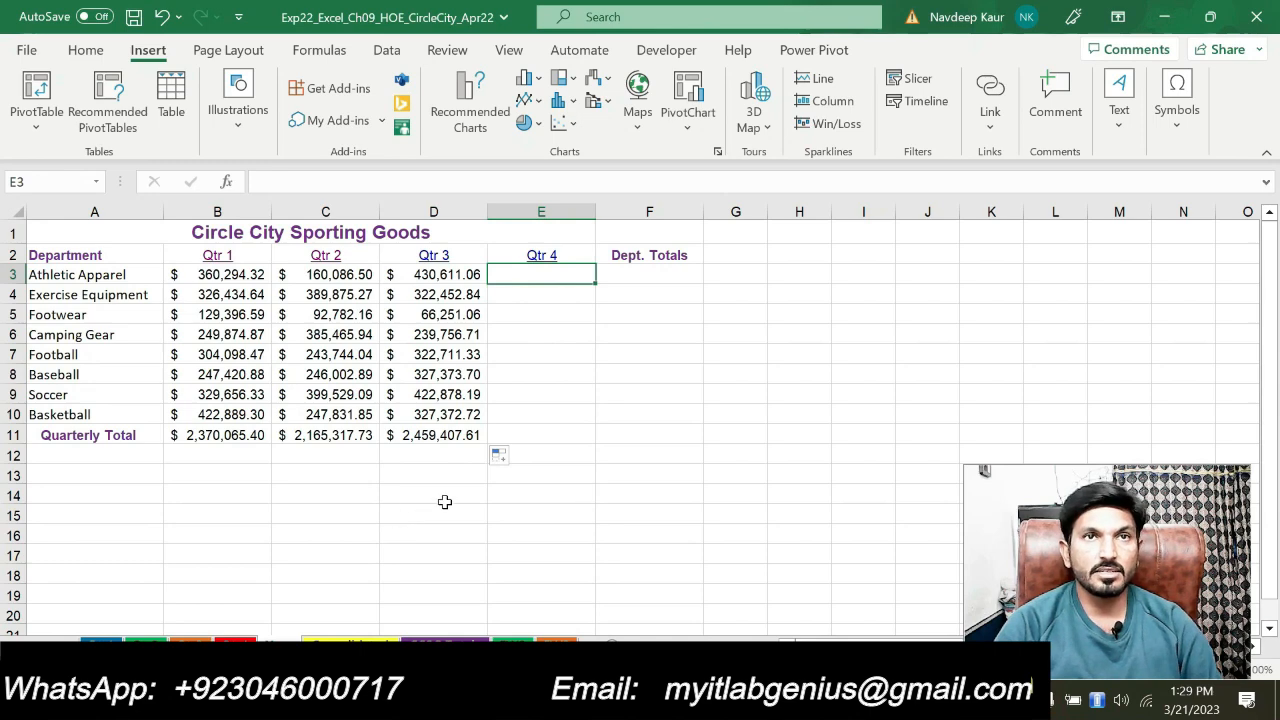
text(=)
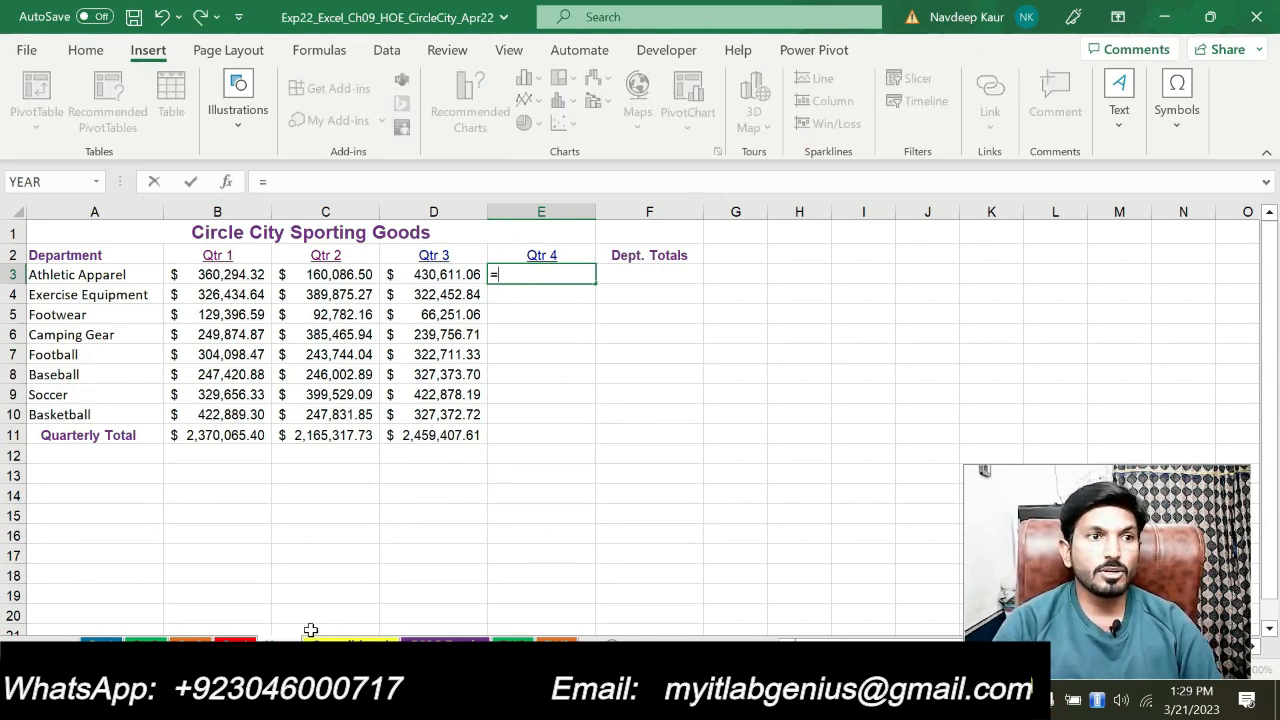
click(235, 641)
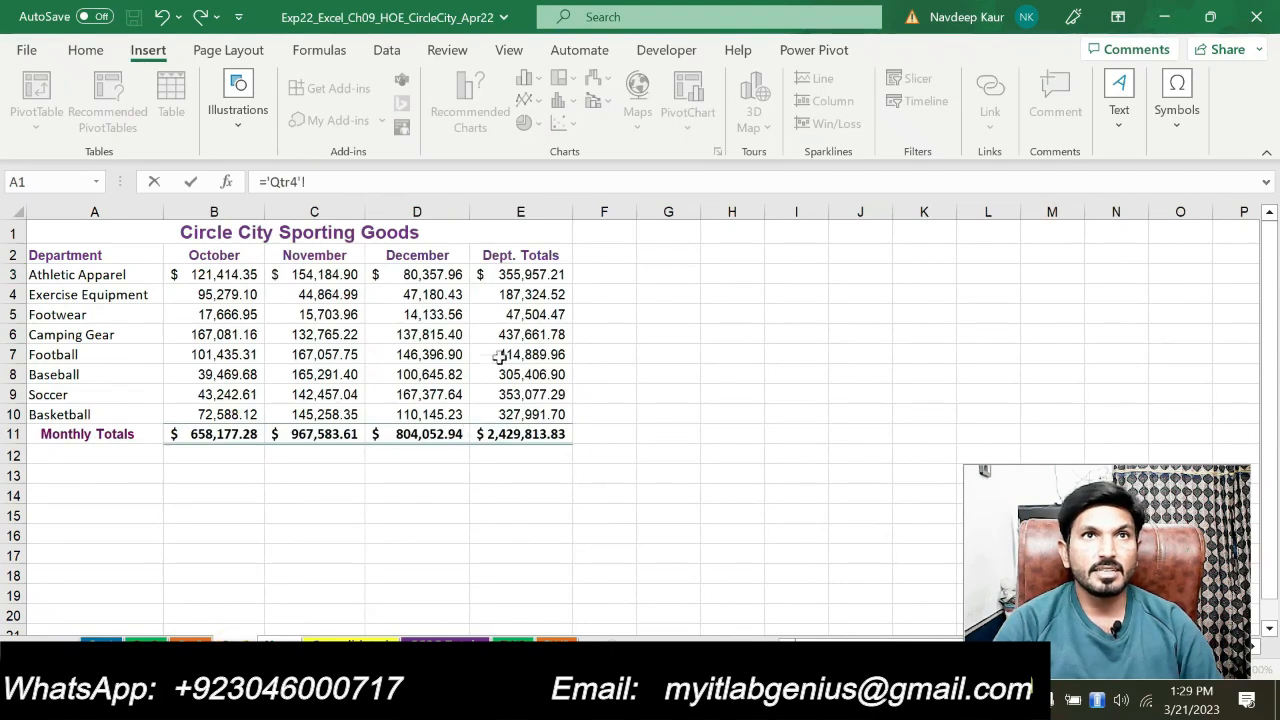
click(516, 275)
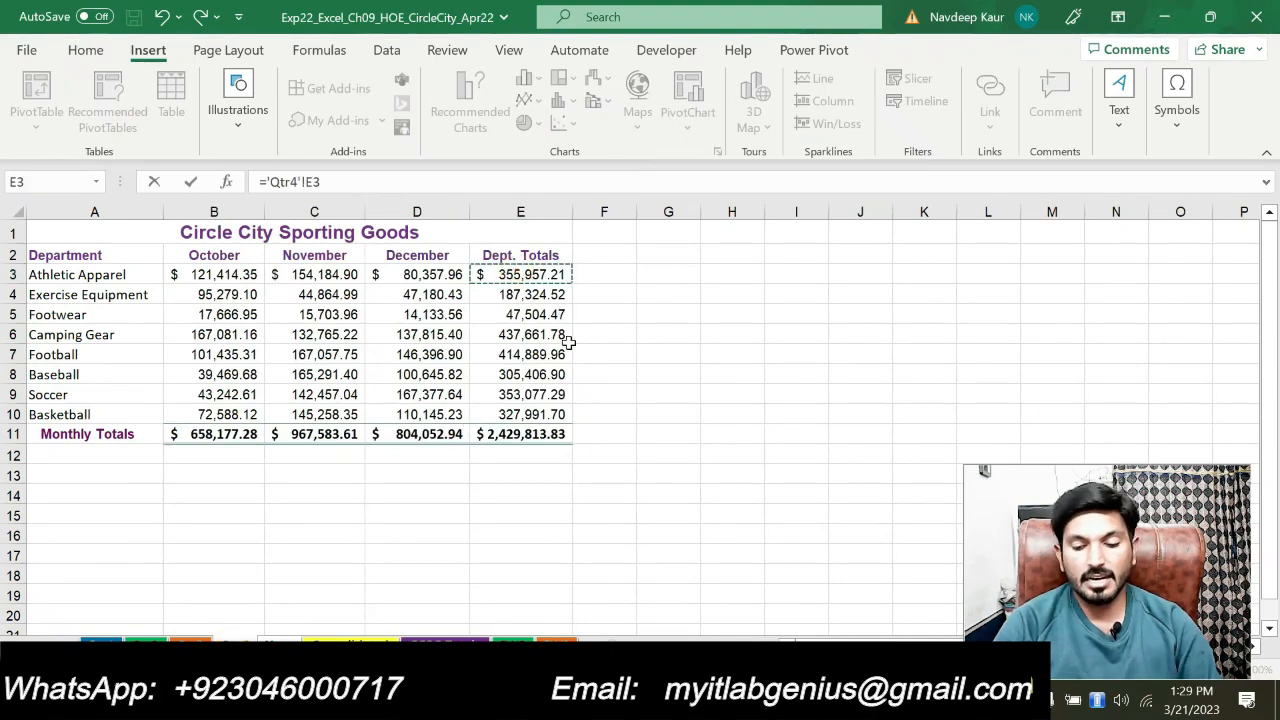
key(Return)
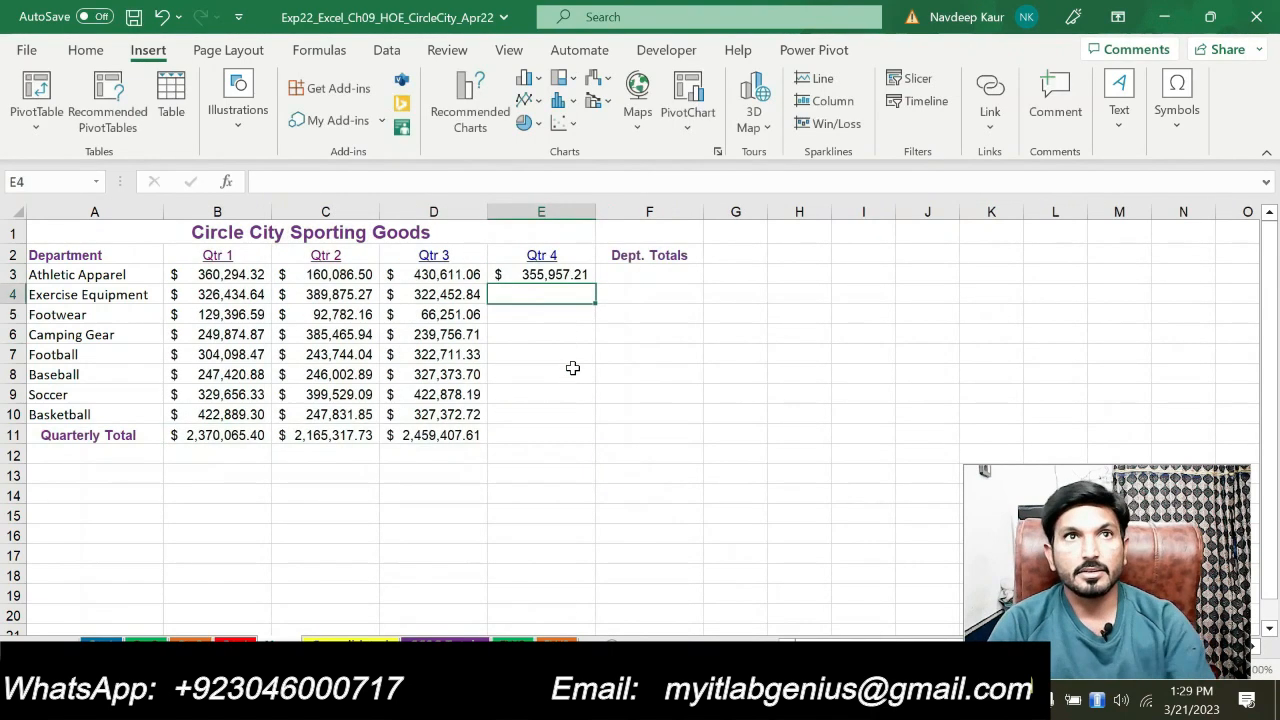
click(578, 274)
drag(593, 285, 589, 441)
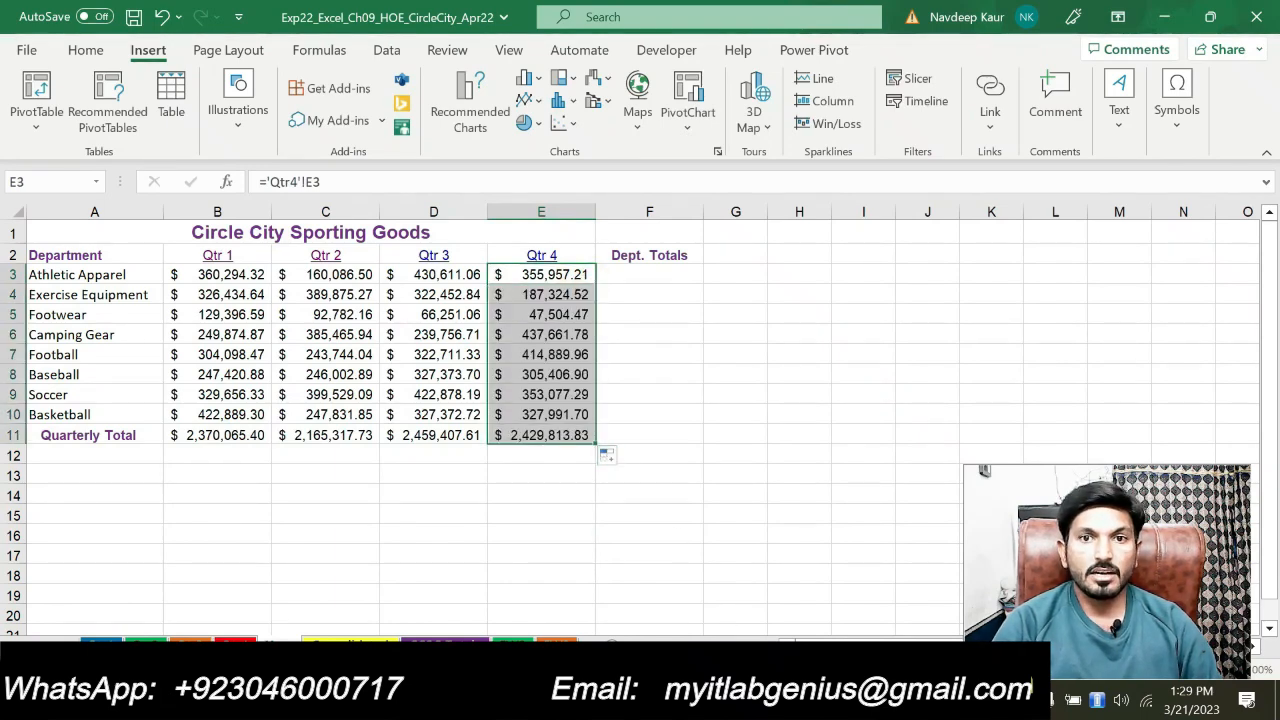
- Switch to the Word instructions, clear the step 9 task's highlight, and highlight the step 10 task text in turquoise
key(alt+Tab)
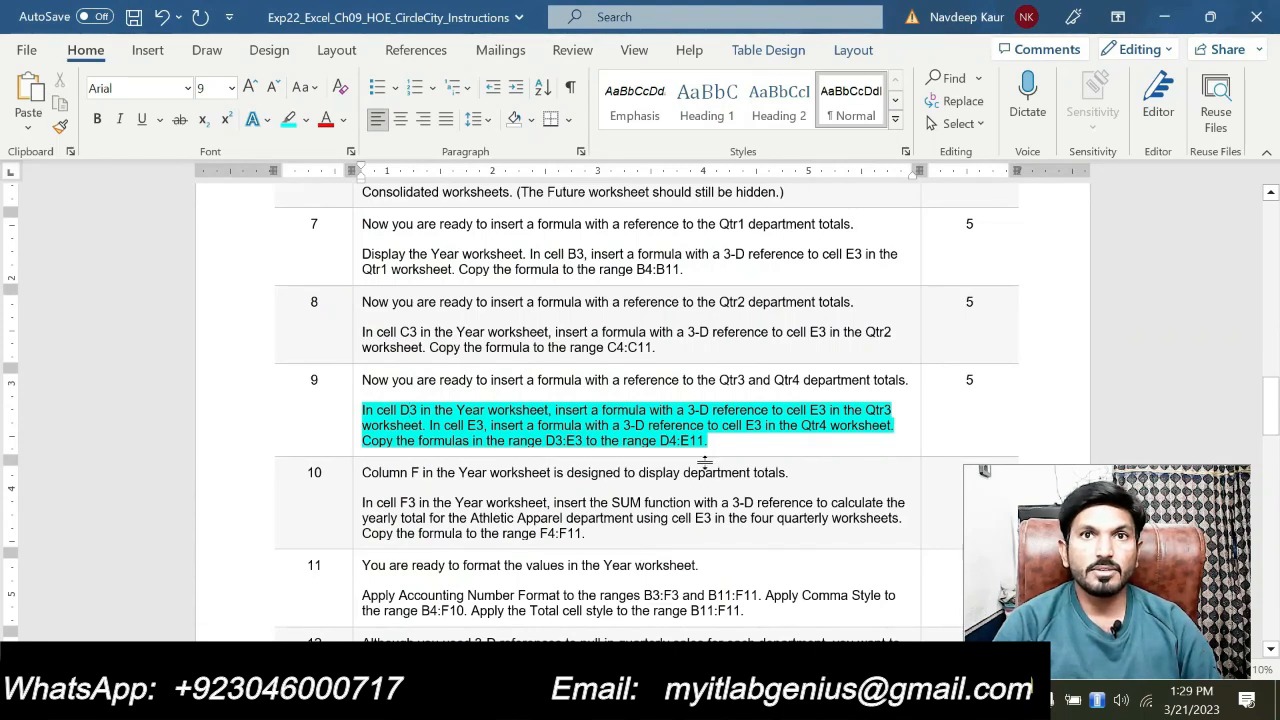
drag(709, 441, 362, 411)
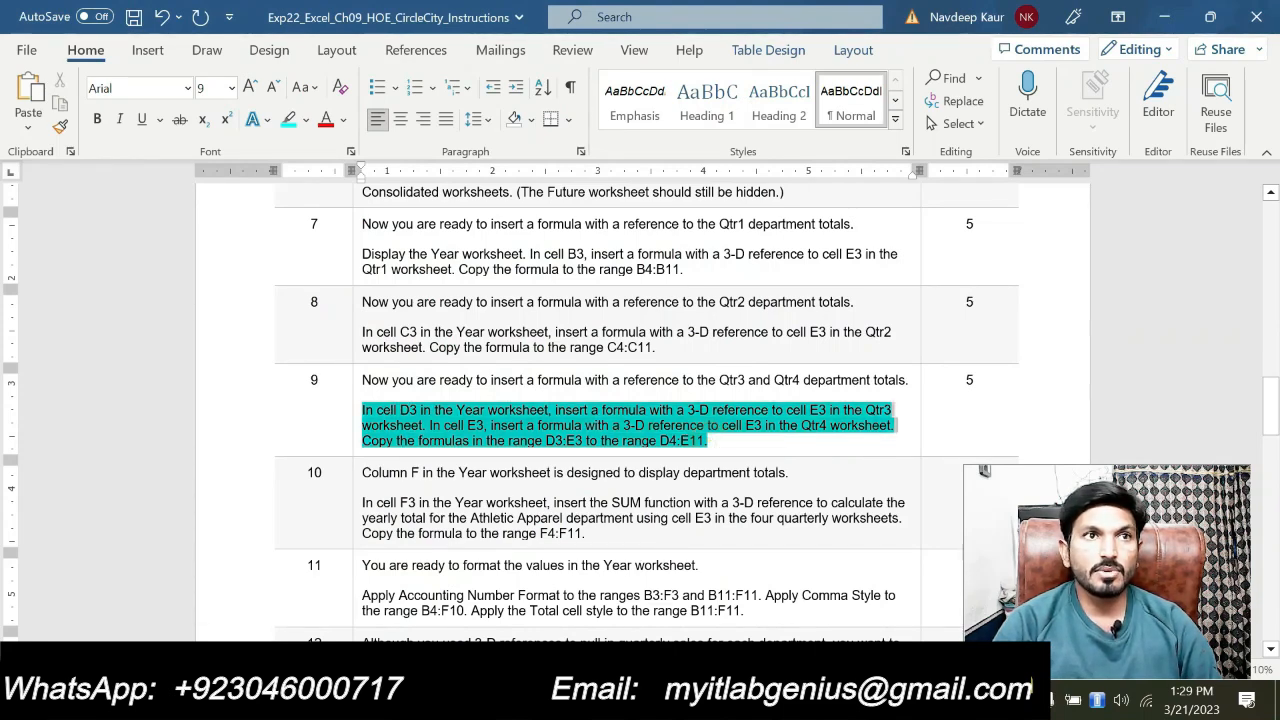
click(435, 375)
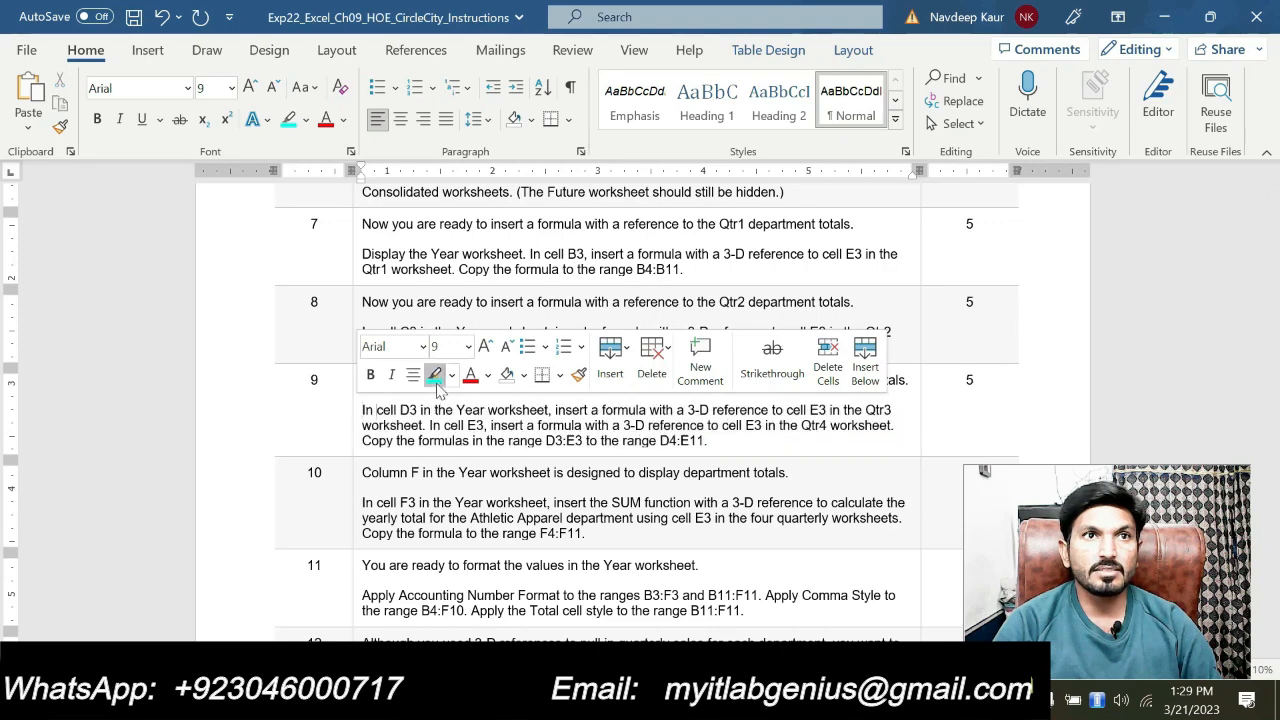
scroll(437, 390, down, 3)
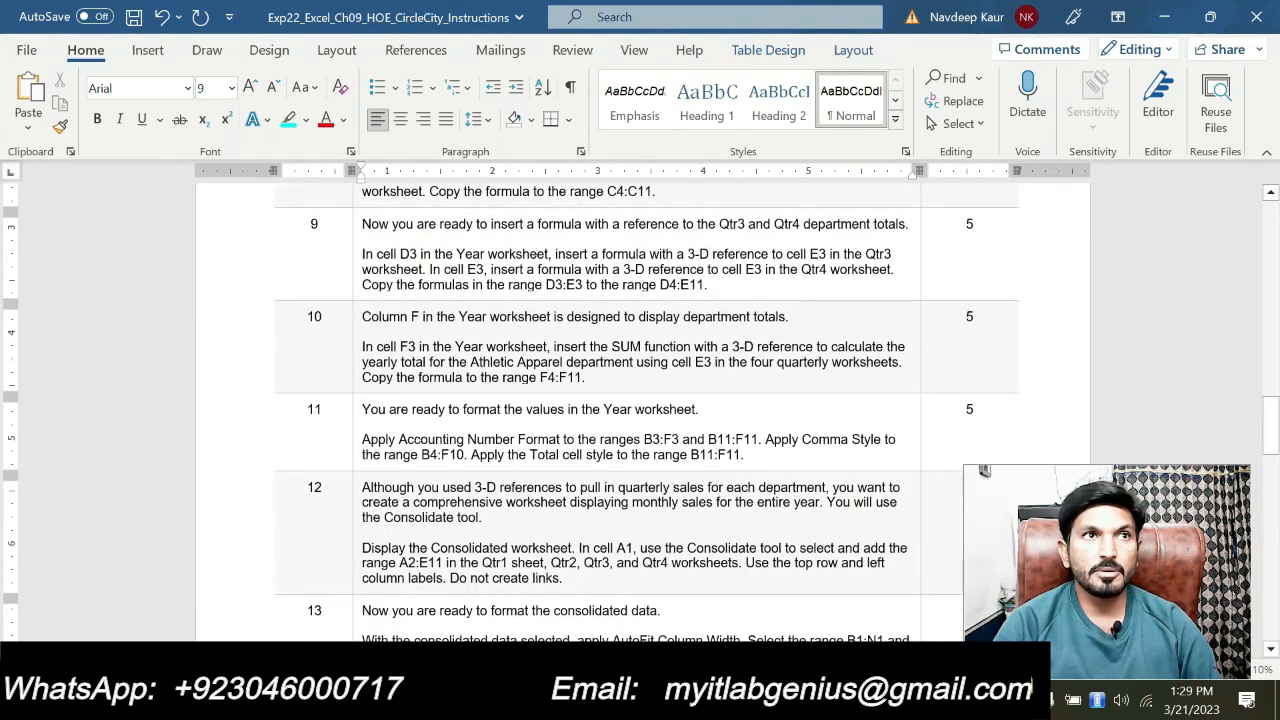
drag(584, 378, 362, 347)
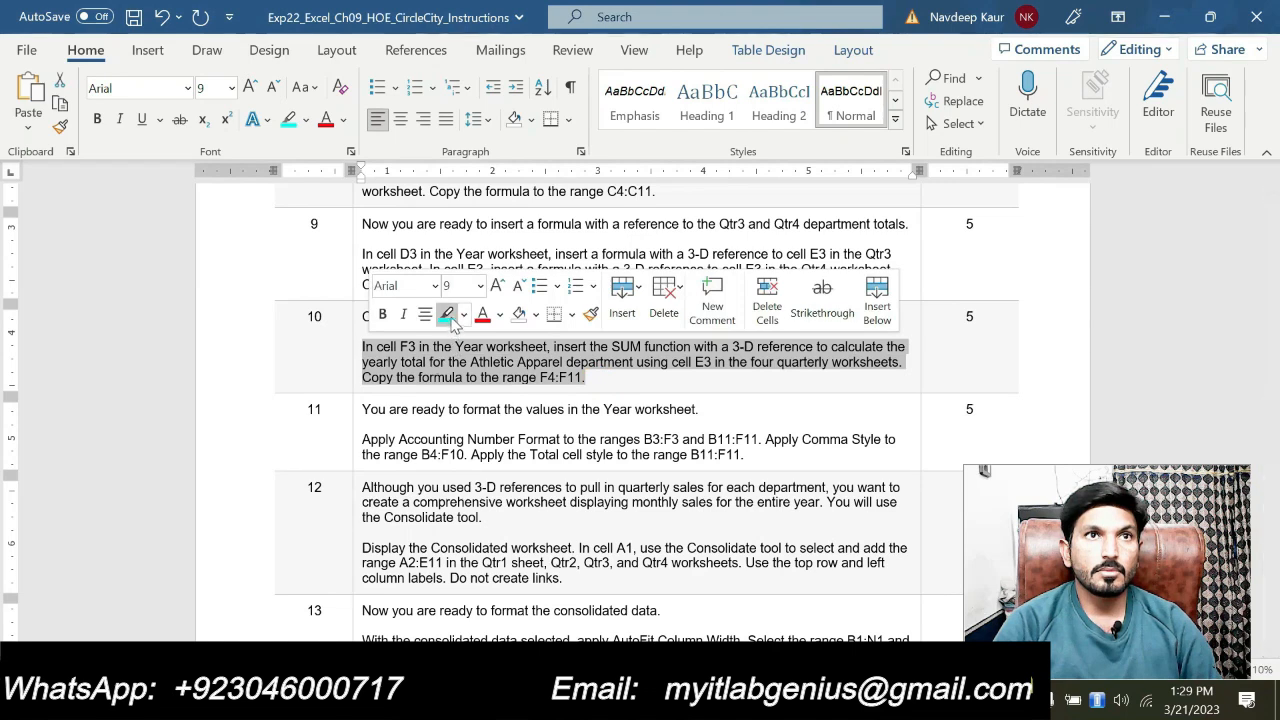
click(447, 315)
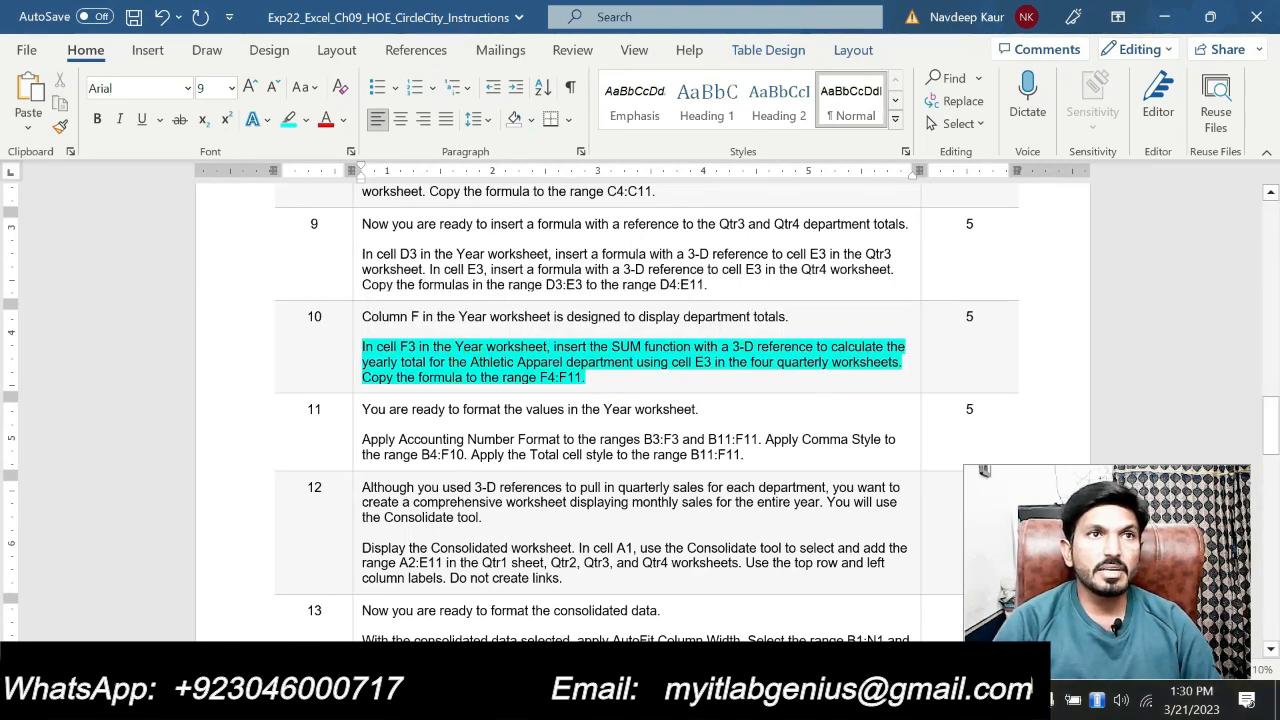
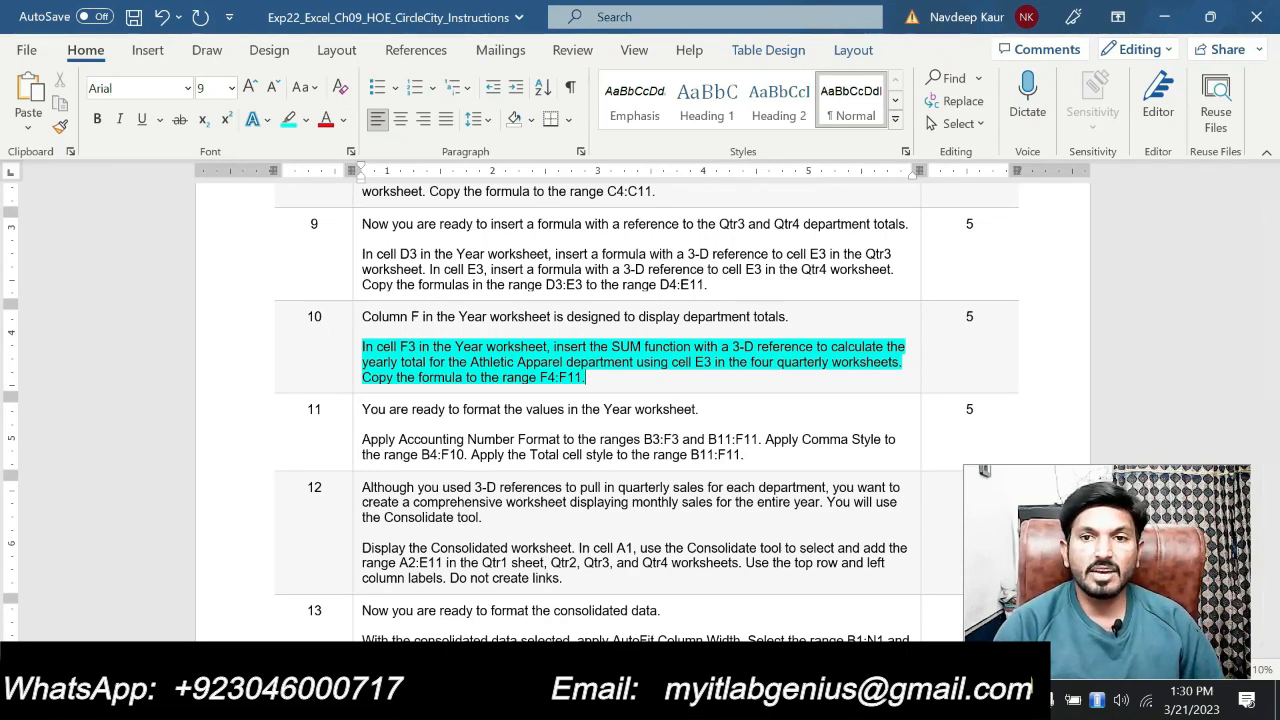
- Switch to the Excel workbook and start a SUM formula in cell F3 of the Year worksheet with a reference to cell E3 of Qtr1
key(alt+Tab)
click(650, 276)
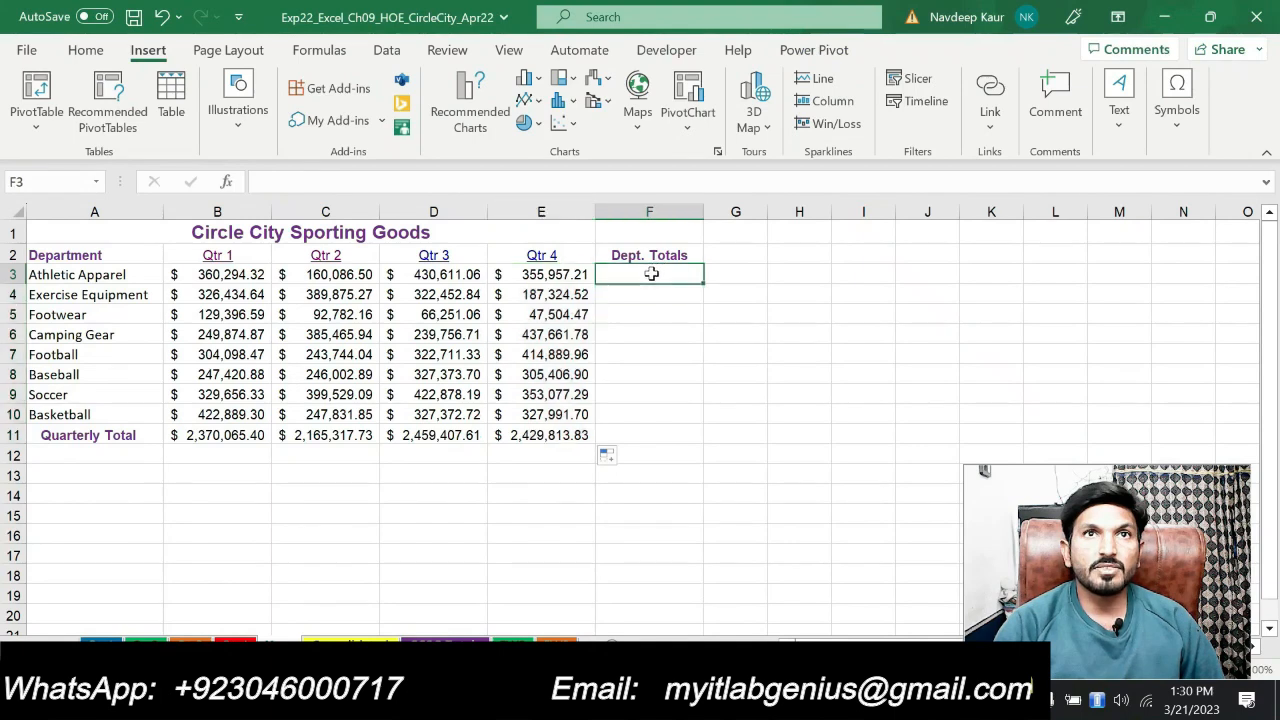
text(=sum)
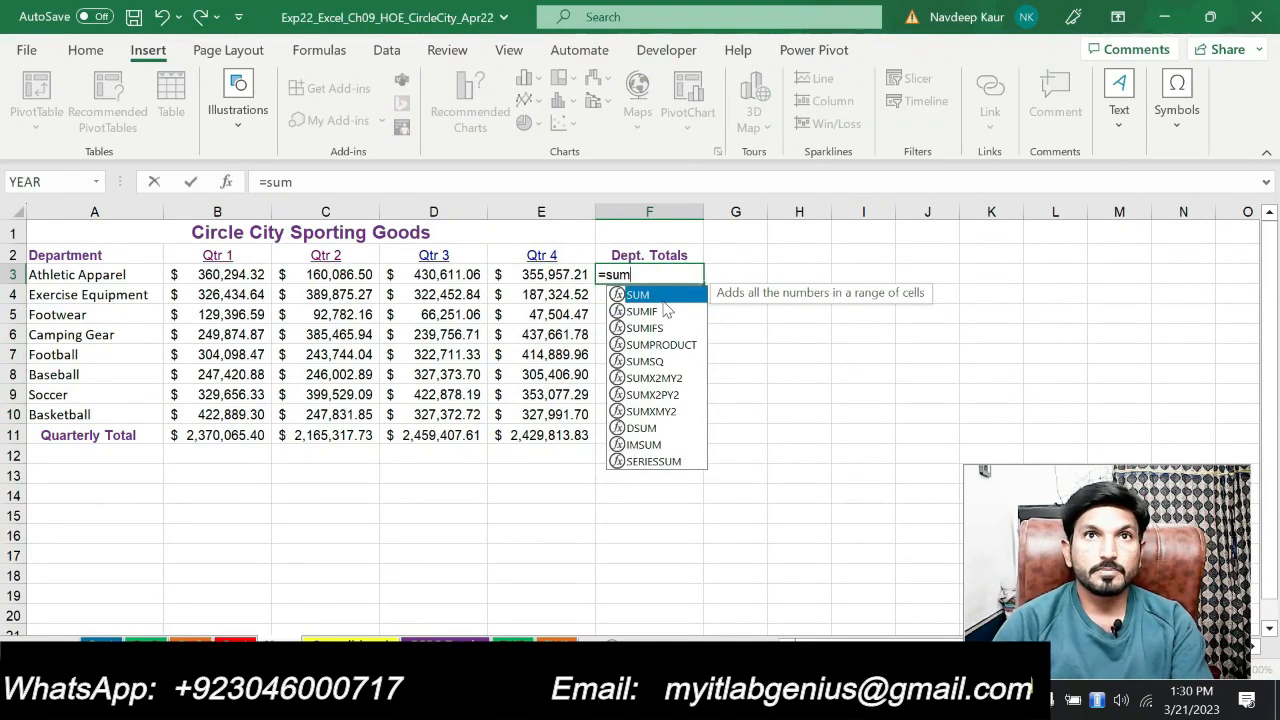
double_click(658, 297)
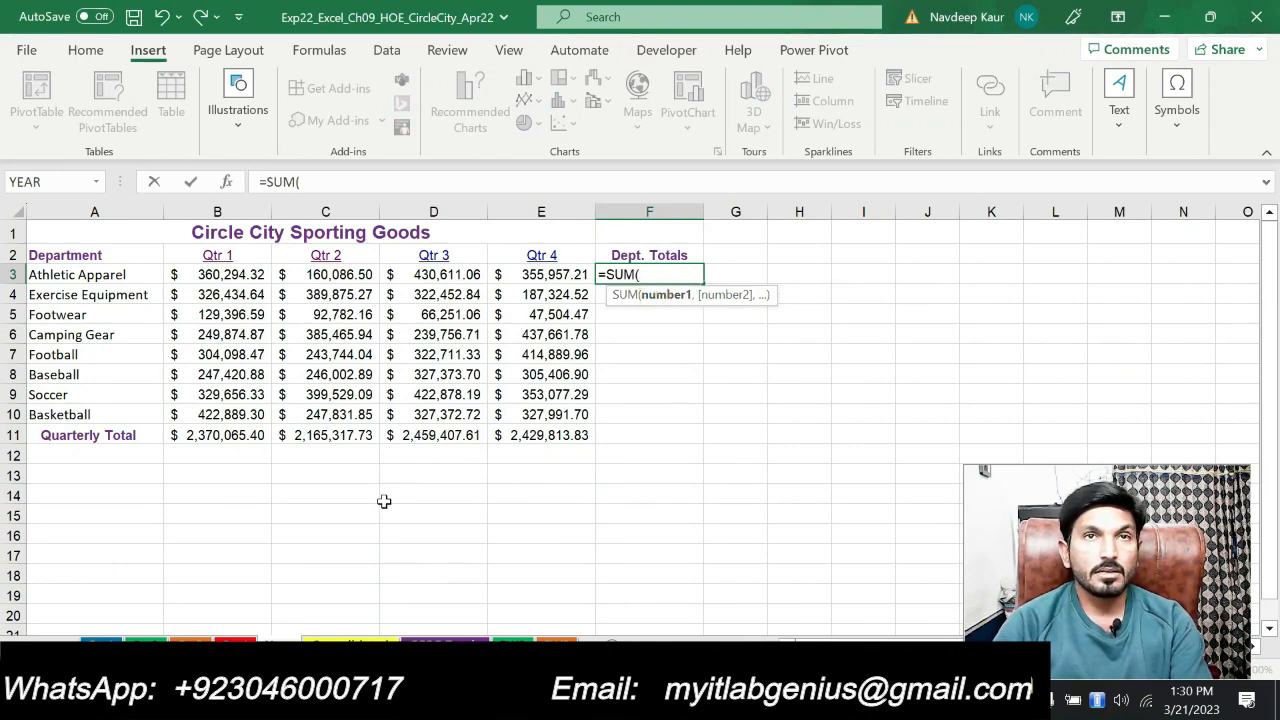
key(alt+Tab)
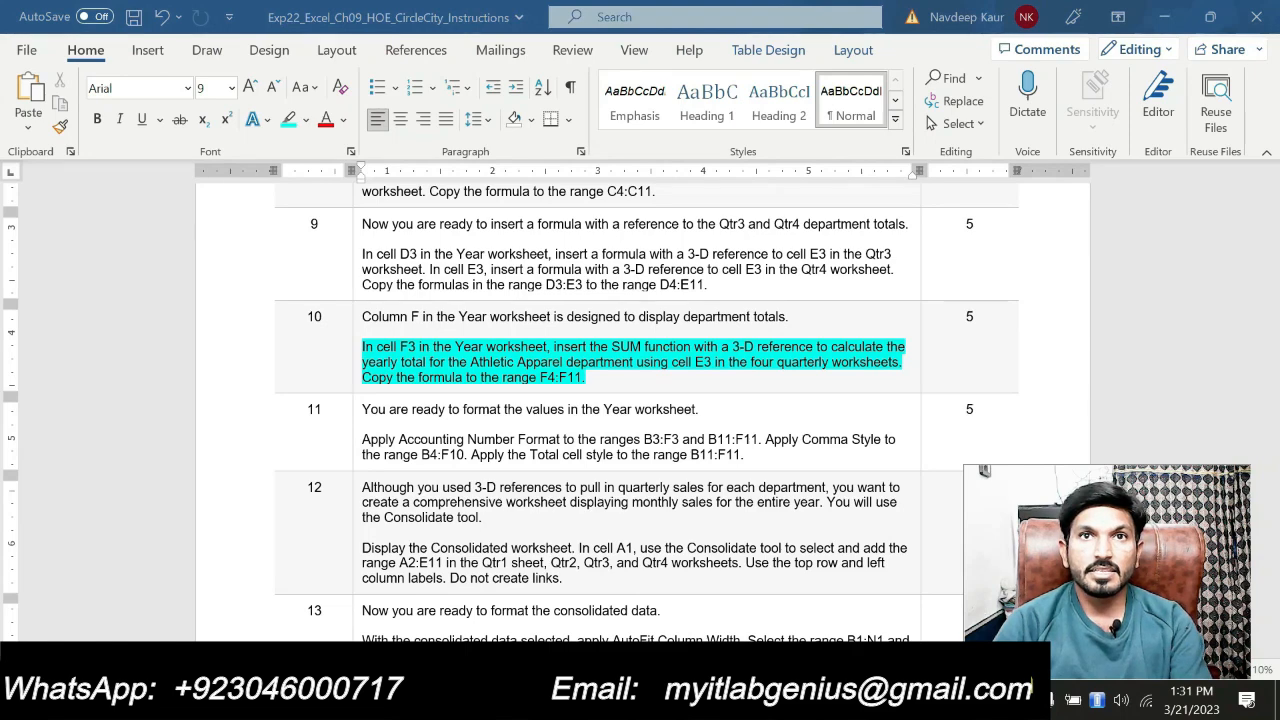
key(alt+Tab)
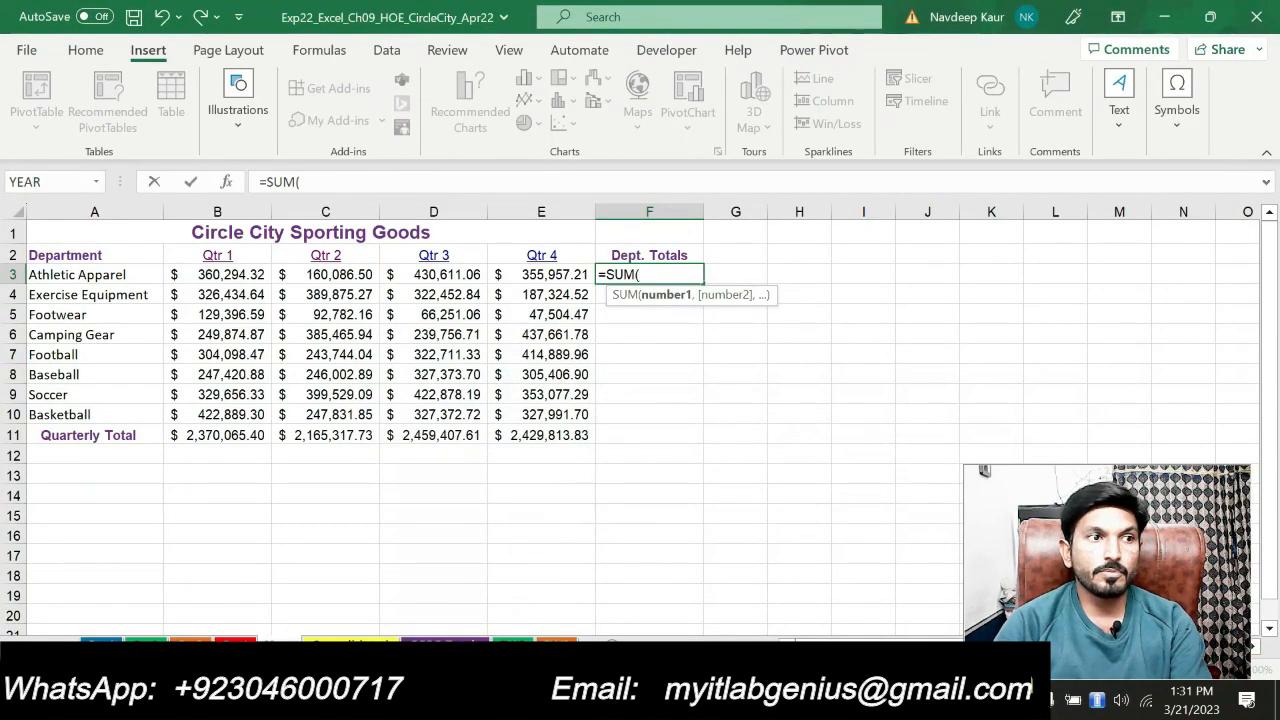
click(100, 642)
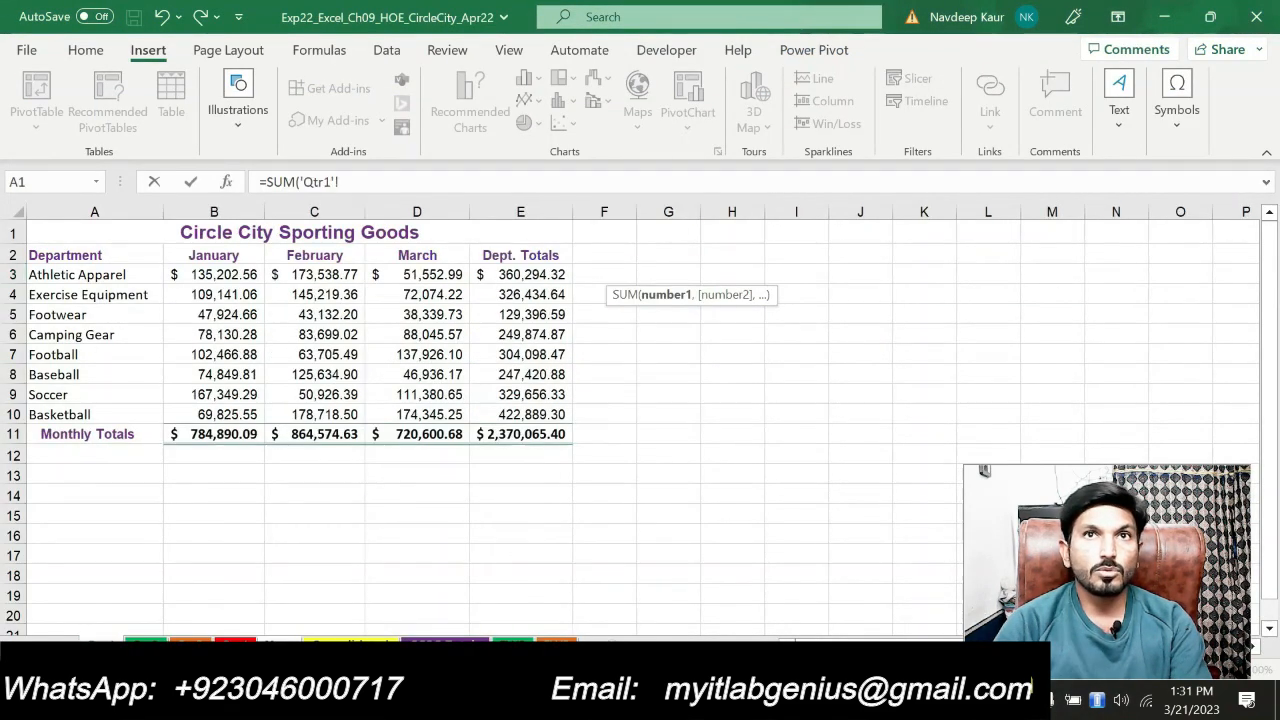
click(546, 272)
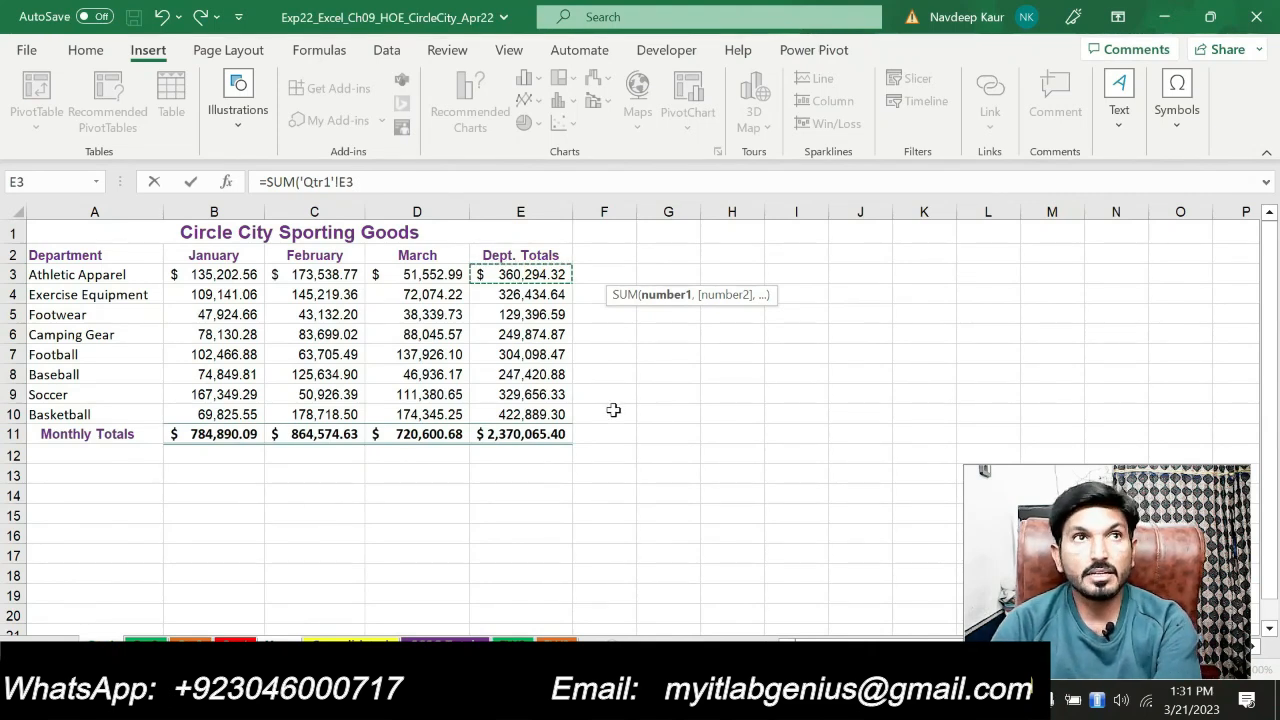
- Add cell E3 of Qtr2, Qtr3 and Qtr4 with plus signs, completing the formula as =SUM('Qtr1'!E3+'Qtr2'!E3+'Qtr3'!E3+'Qtr4'!E3)
text(+)
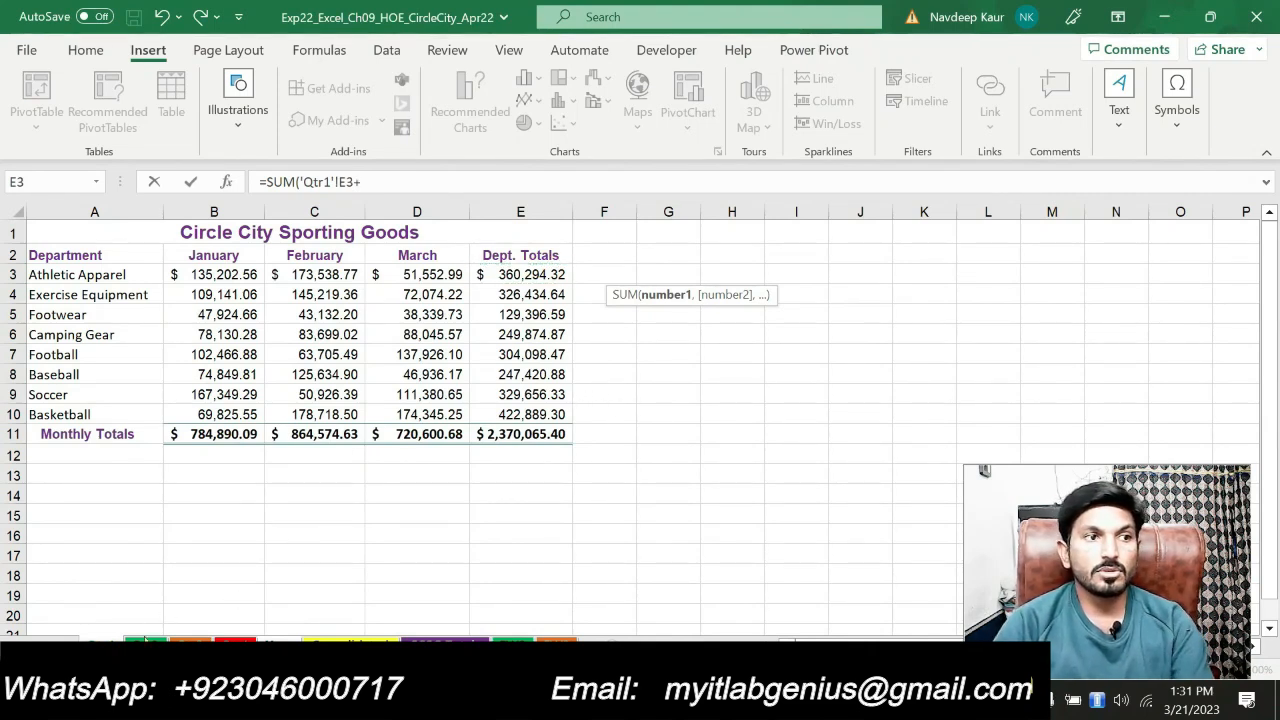
click(145, 638)
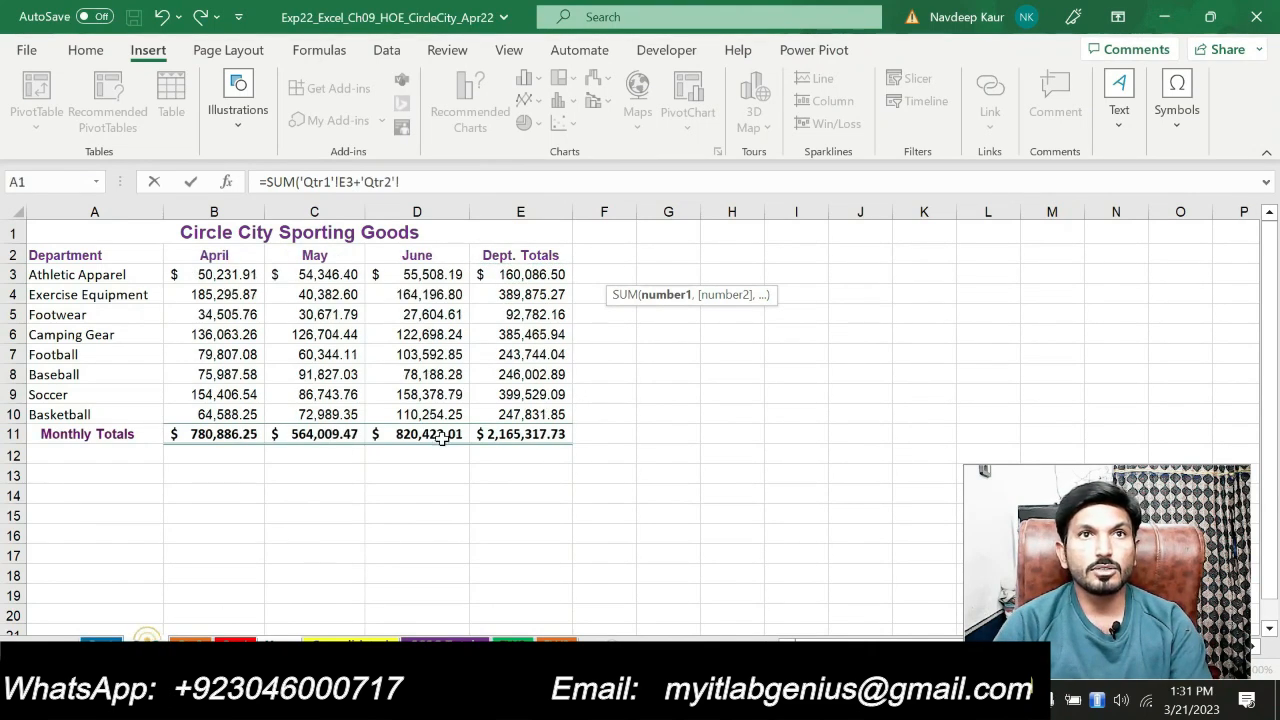
click(556, 274)
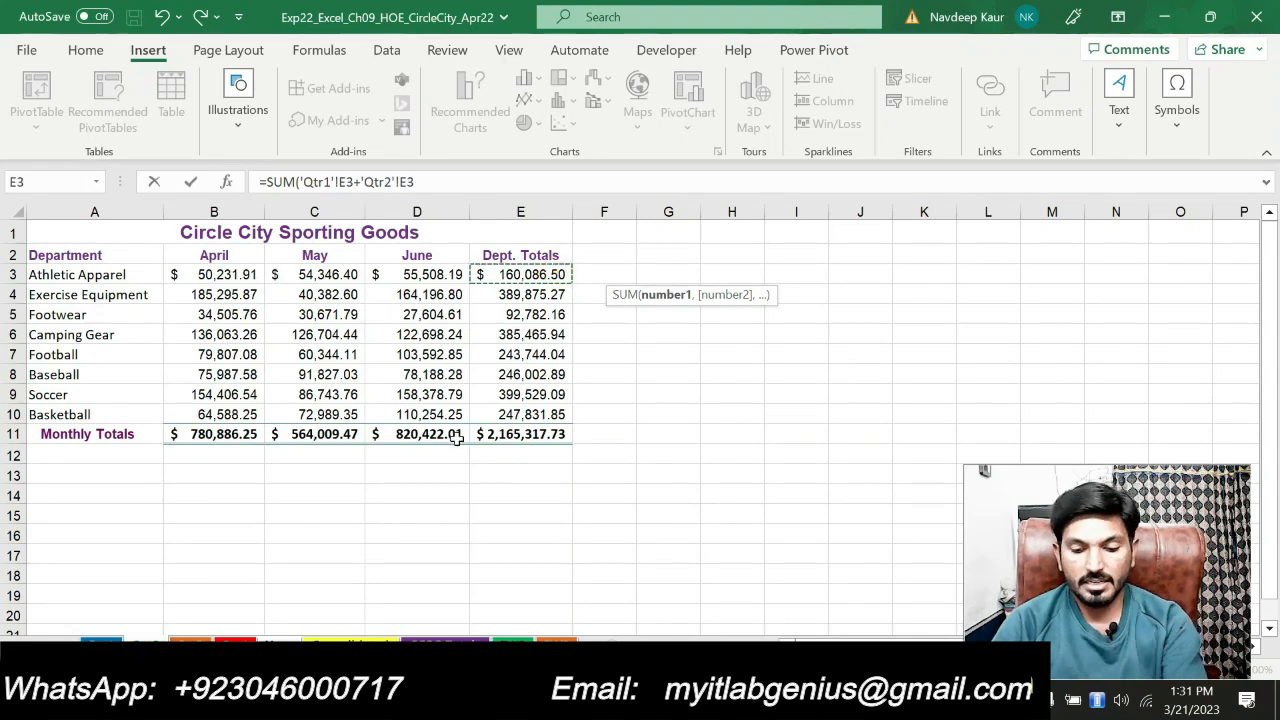
text(+)
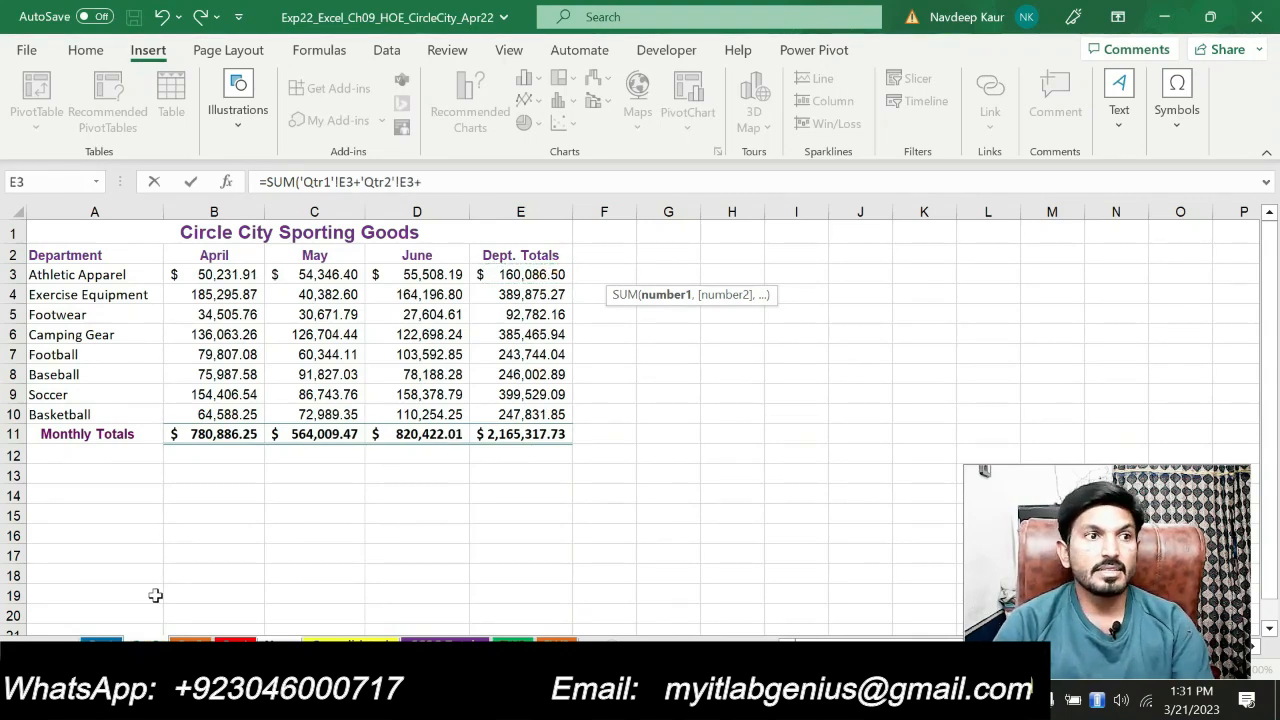
click(190, 638)
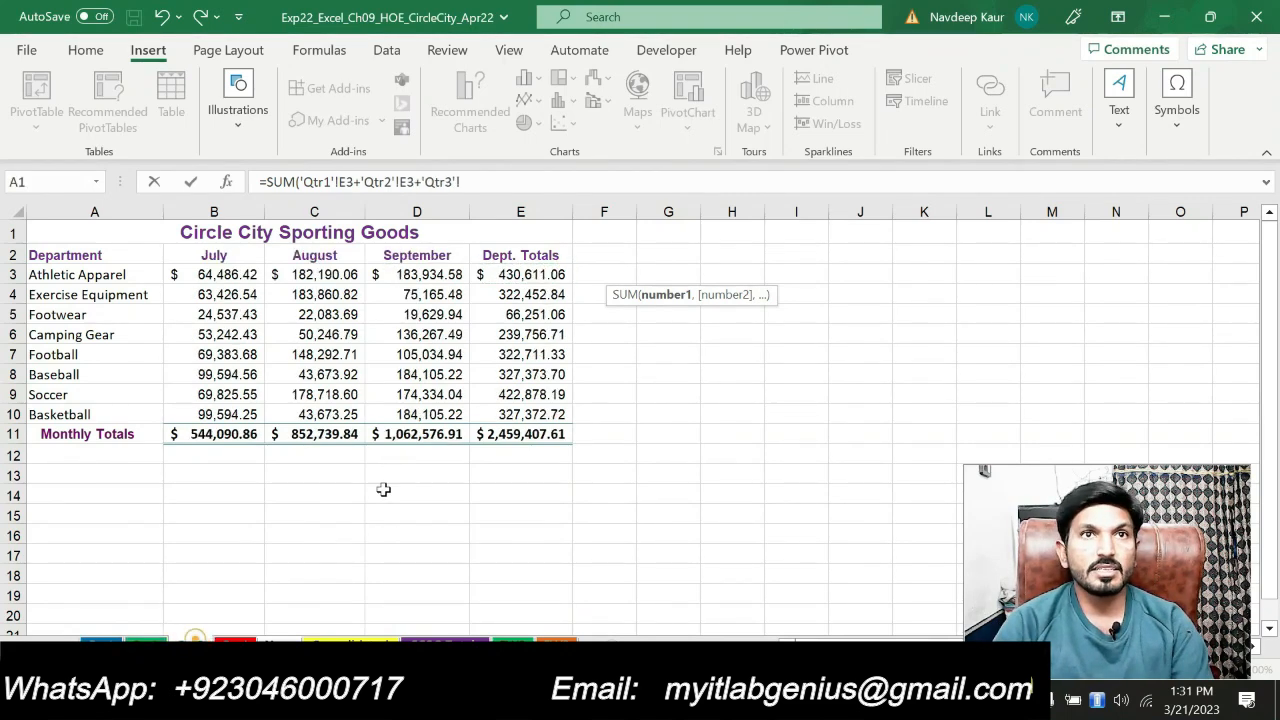
click(552, 274)
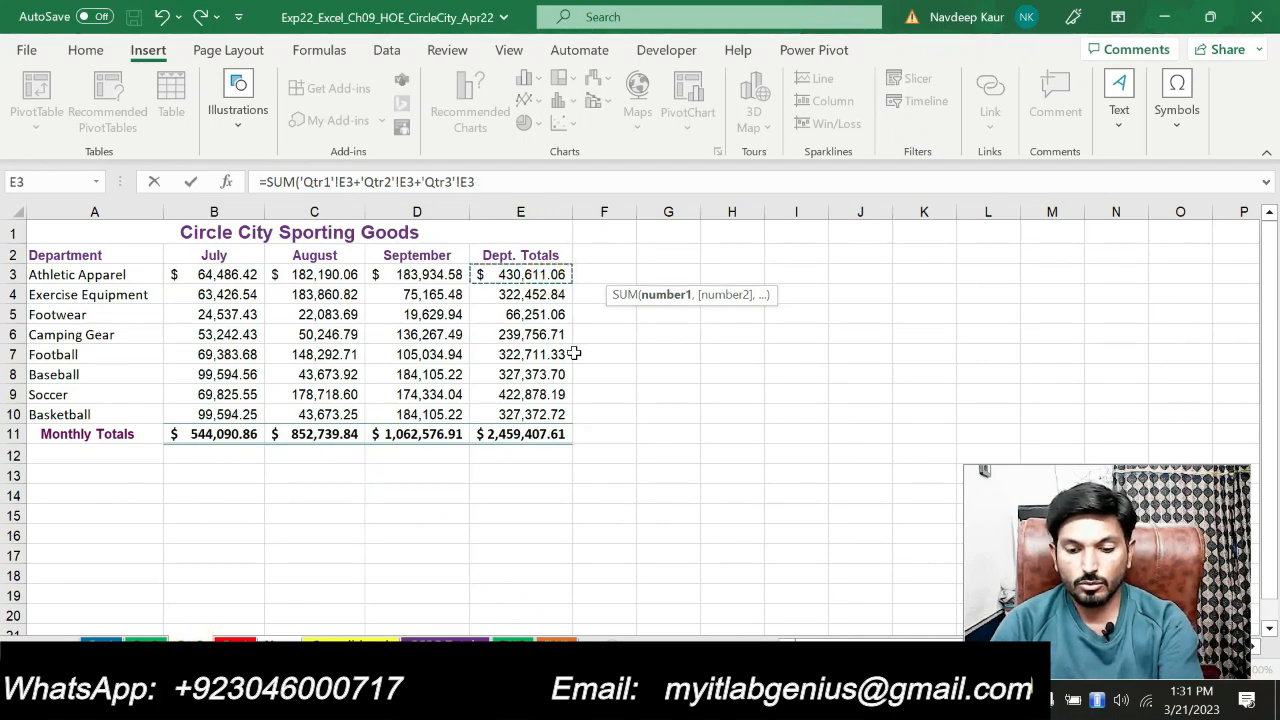
text(+)
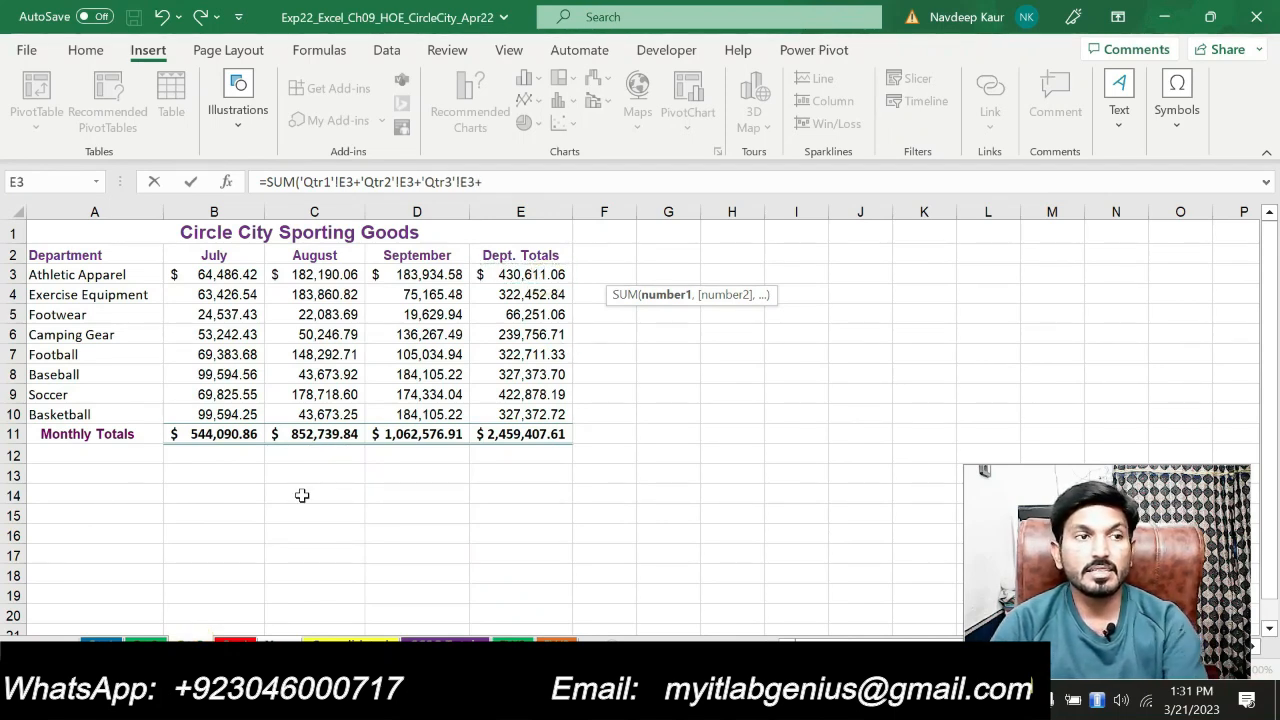
click(237, 640)
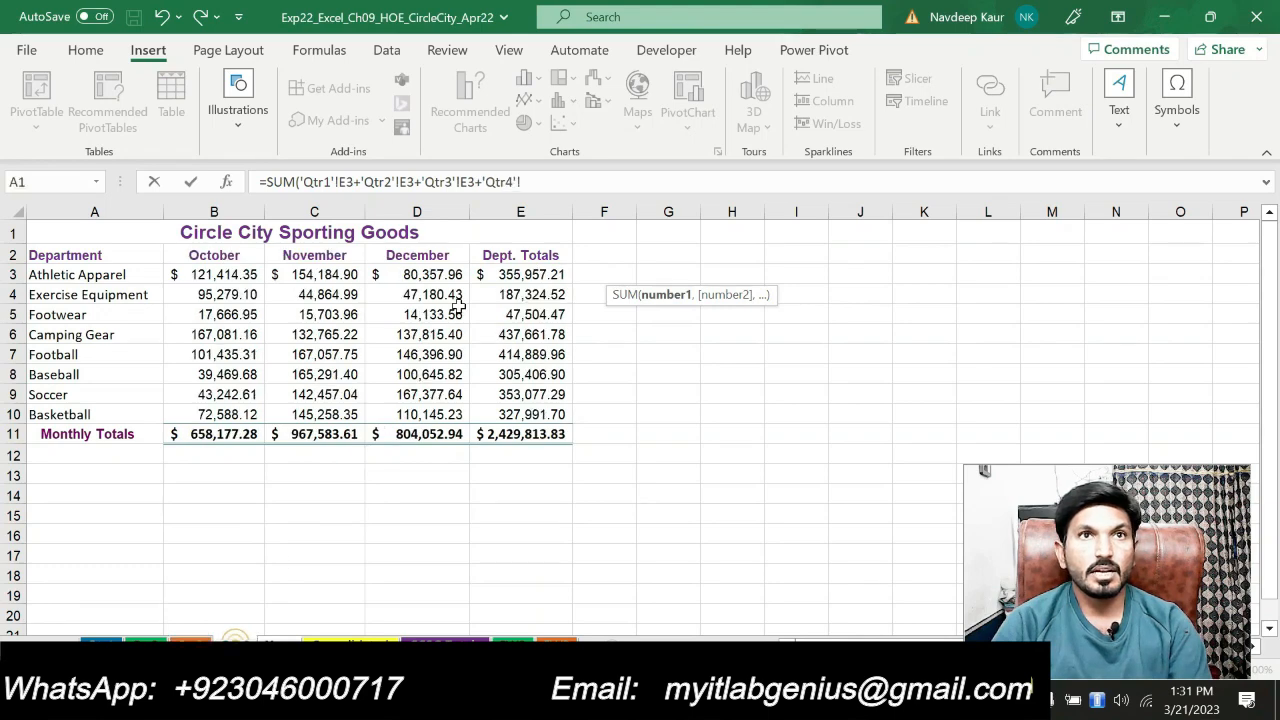
click(522, 279)
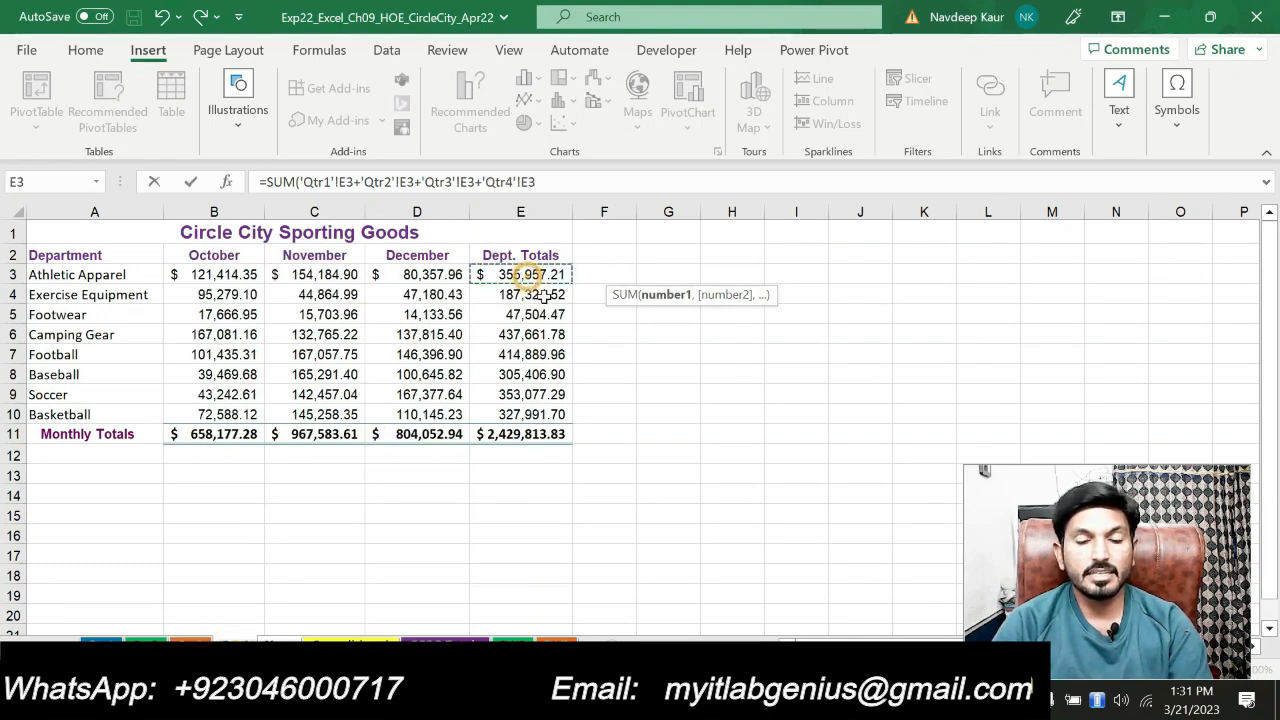
text())
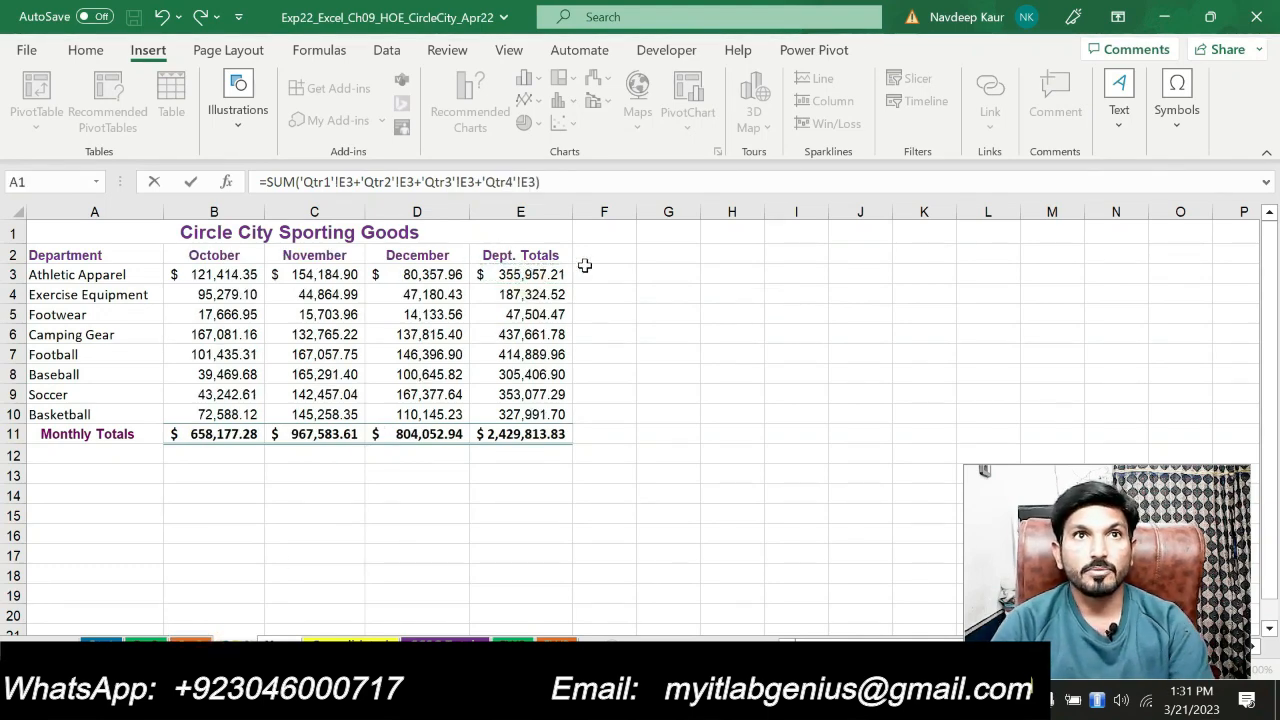
key(Return)
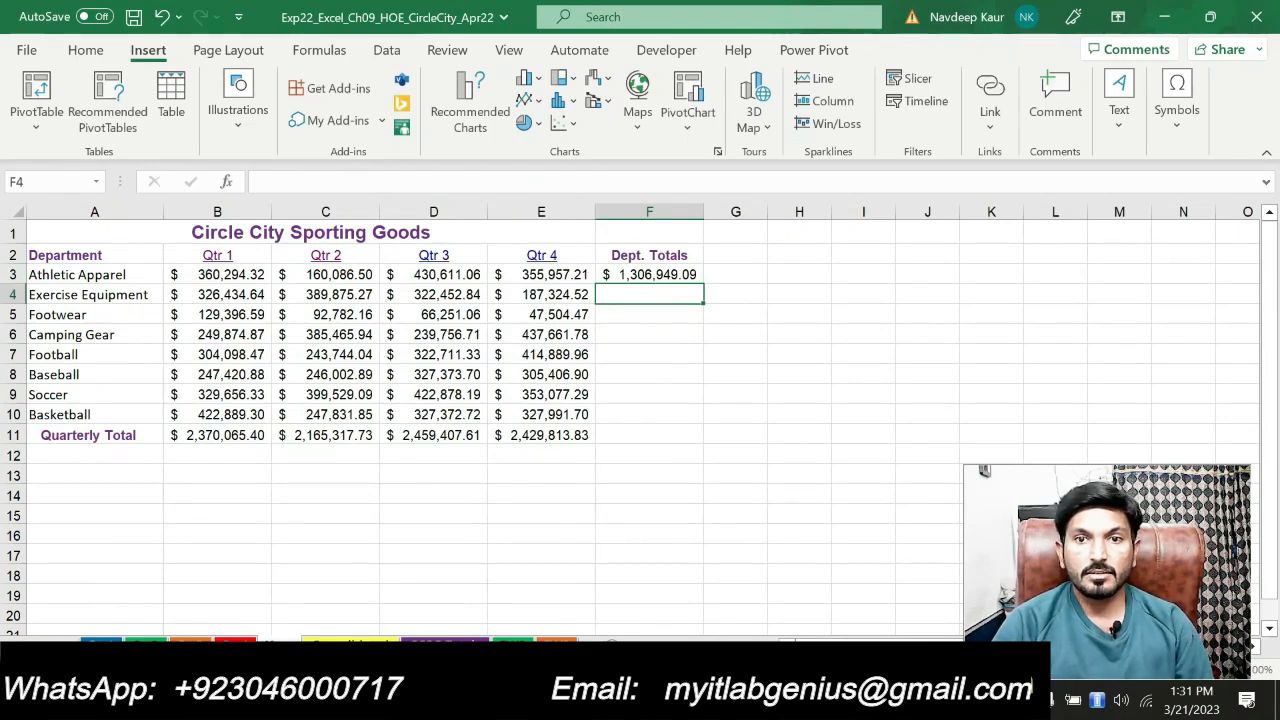
- Check the copy range in the Word instructions, then copy the F3 formula to F4:F11 in the Excel Year worksheet
key(alt+Tab)
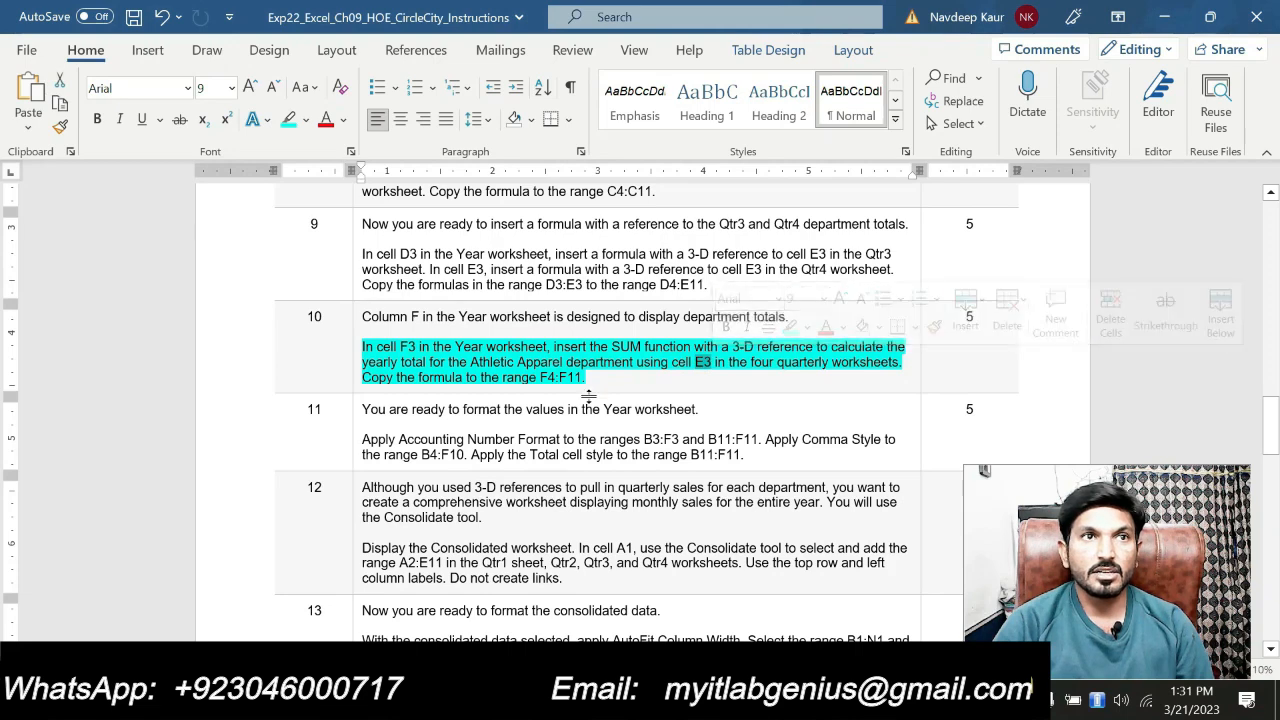
click(442, 380)
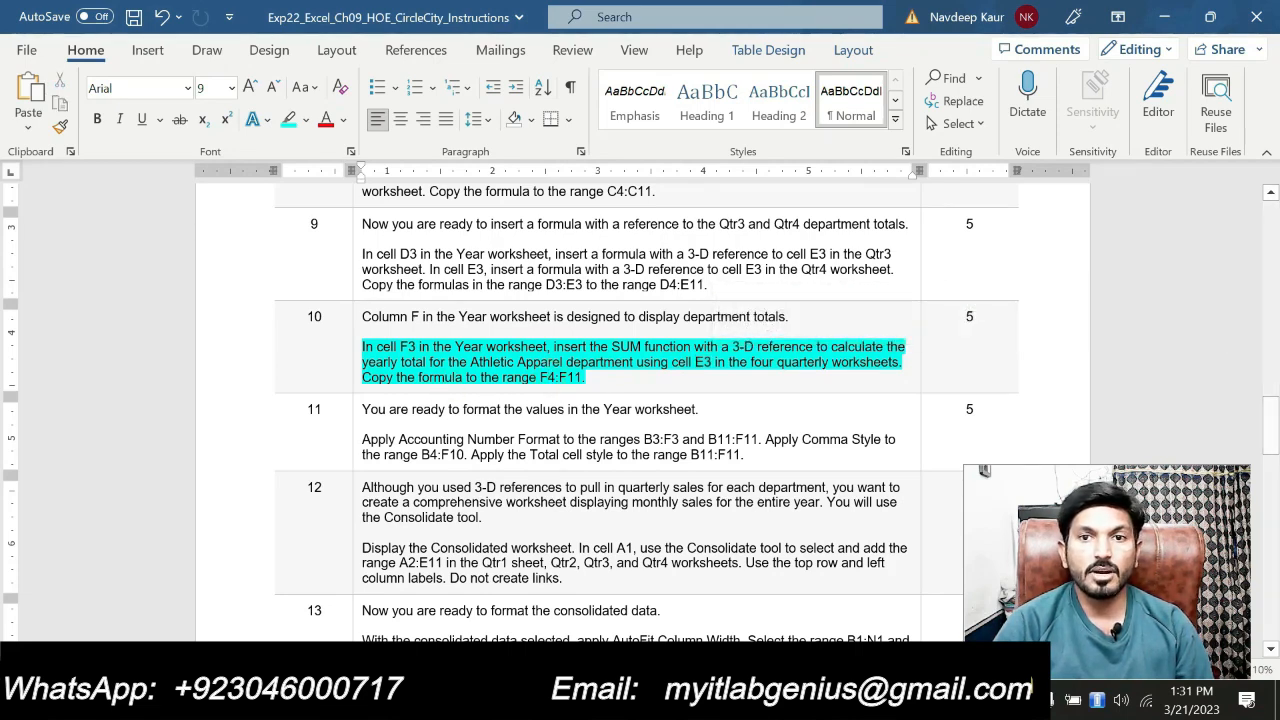
key(alt+Tab)
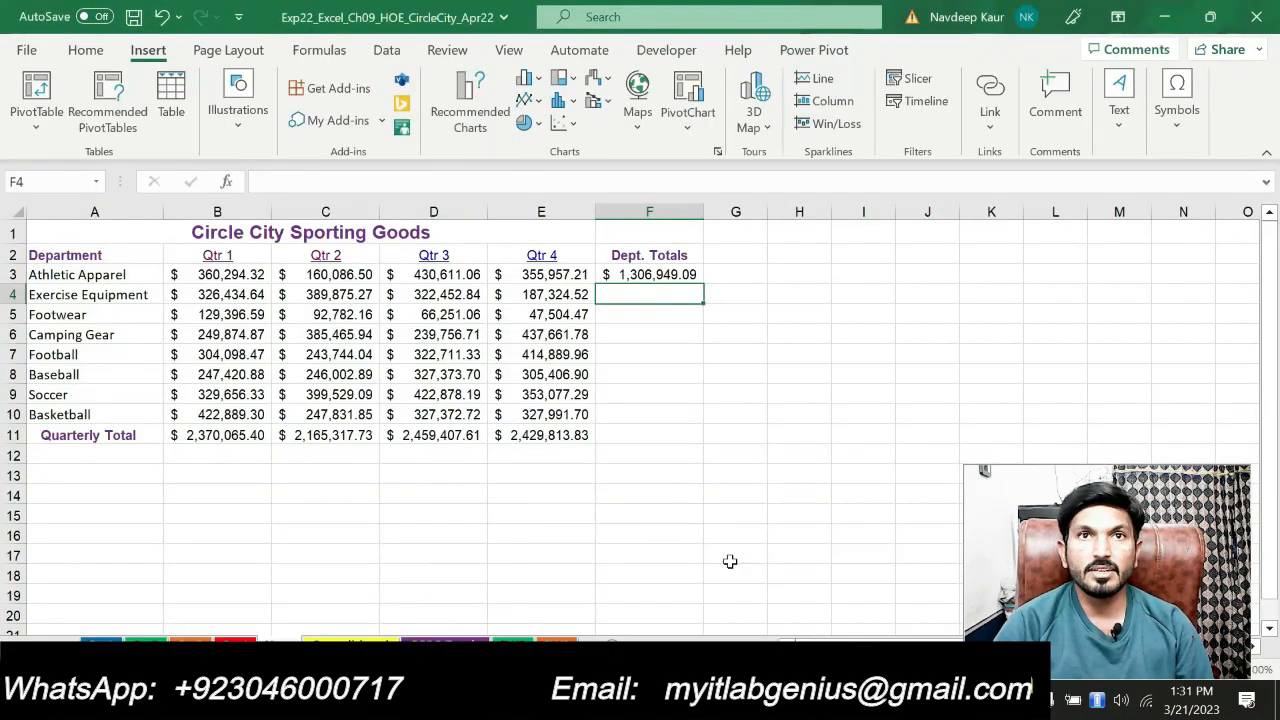
click(690, 275)
drag(702, 282, 696, 450)
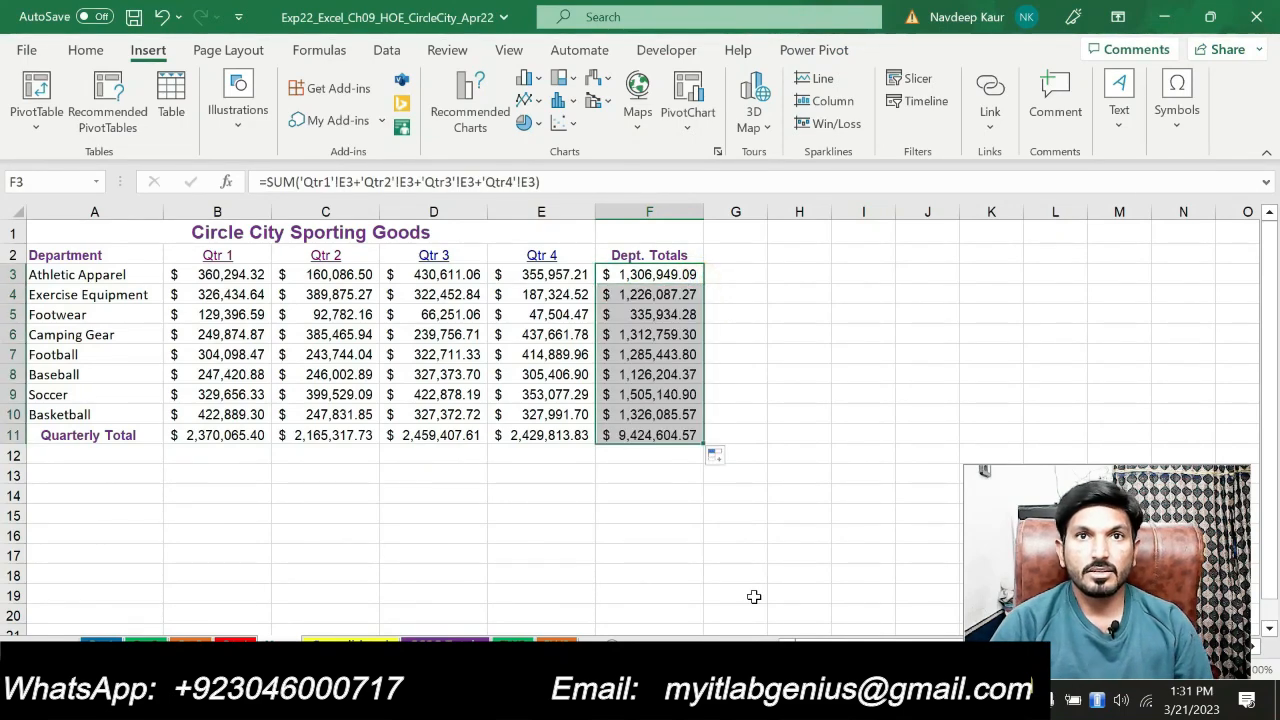
- Switch to the Word instructions, clear the step 10 task's highlight, and highlight the step 11 task text in turquoise
key(alt+Tab)
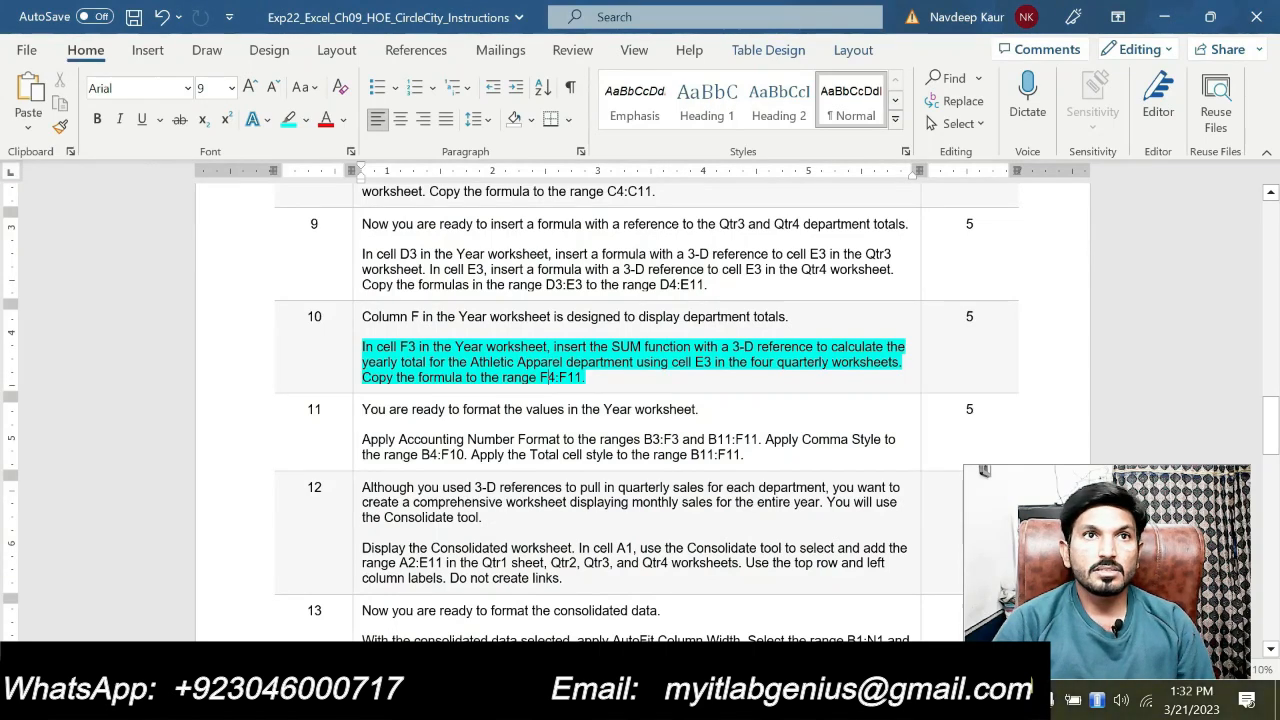
drag(607, 377, 362, 347)
click(446, 313)
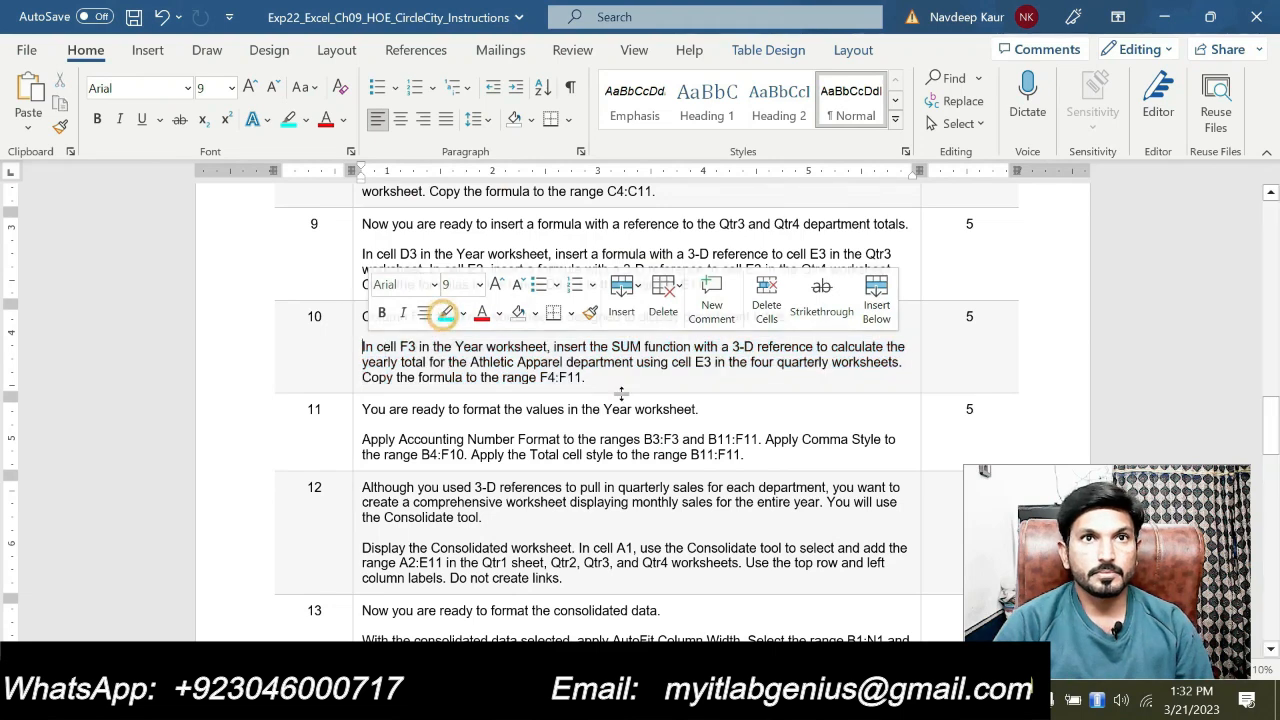
click(603, 377)
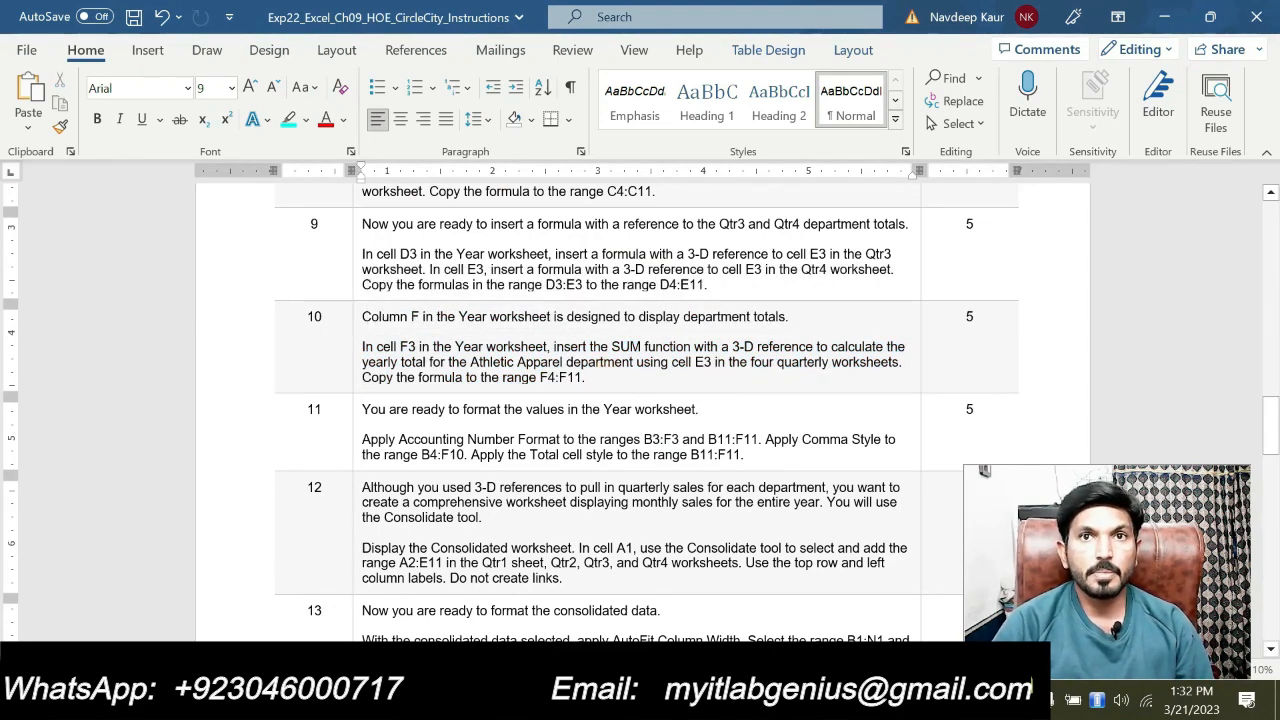
drag(770, 455, 362, 440)
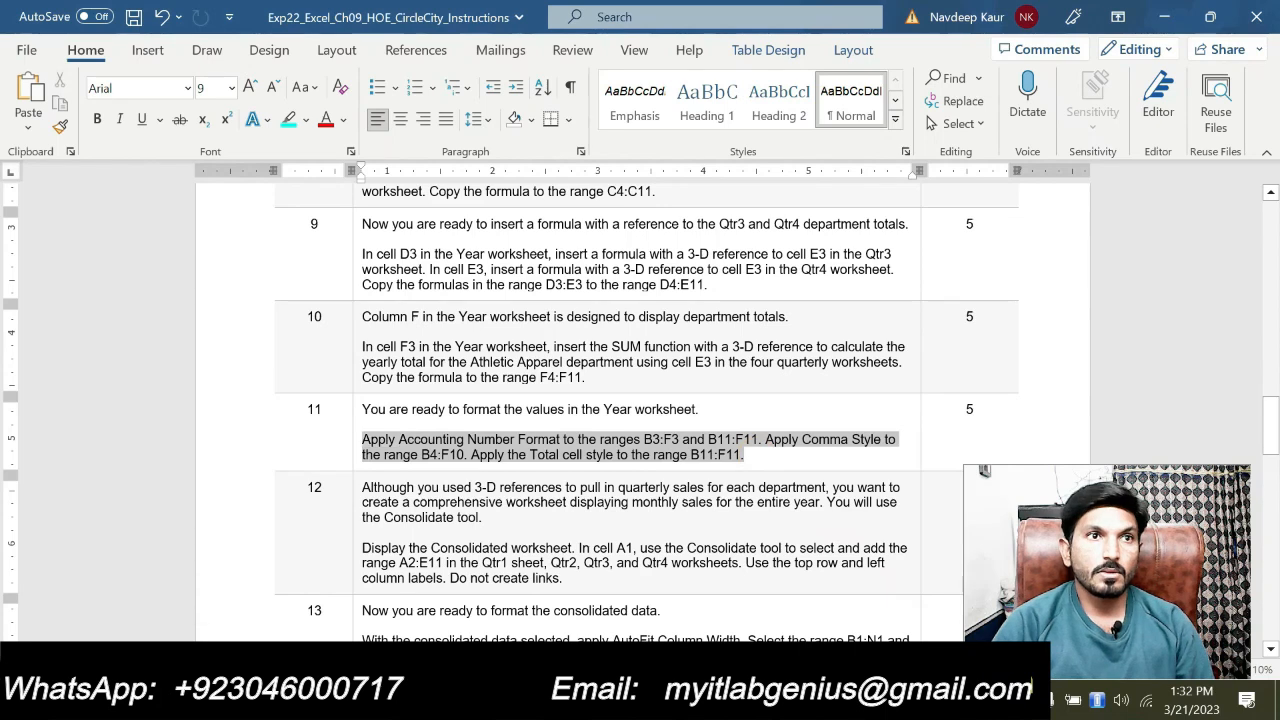
click(447, 410)
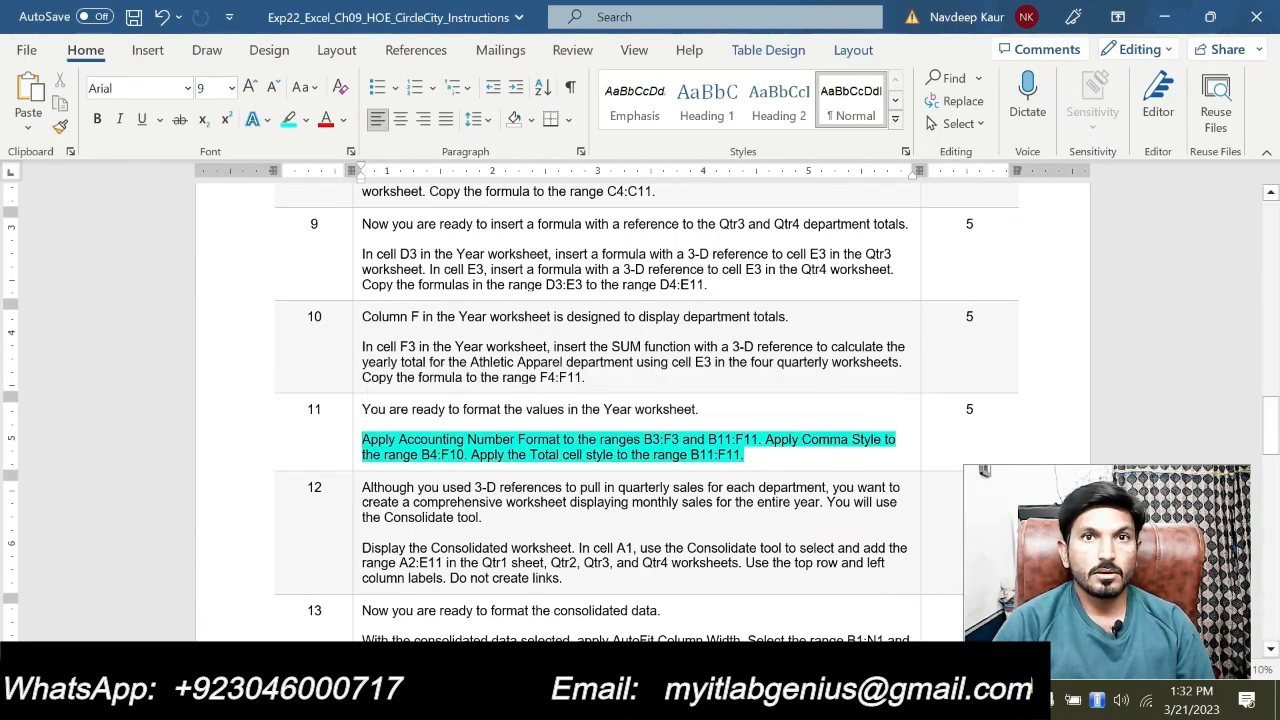
- Copy the range reference B3:F3 from the step 11 text, select that range in the Excel Year worksheet, and apply the Accounting number format
click(670, 455)
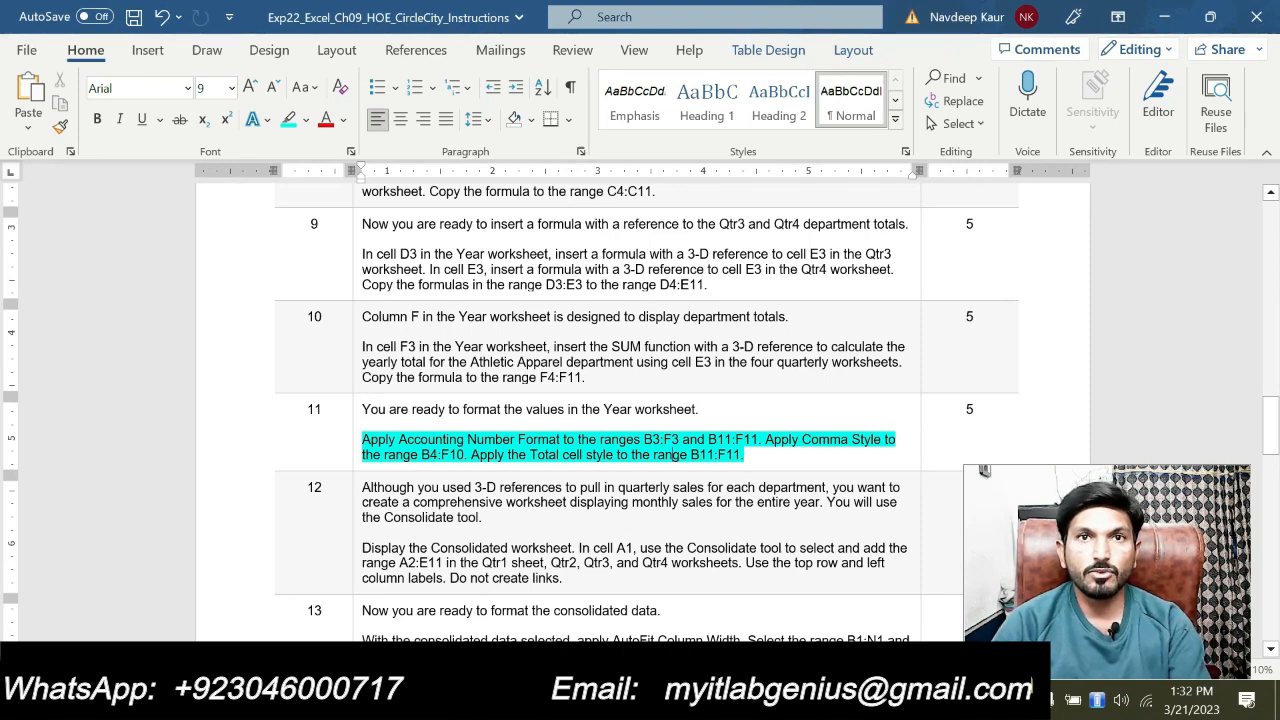
drag(644, 439, 680, 439)
key(ctrl+c)
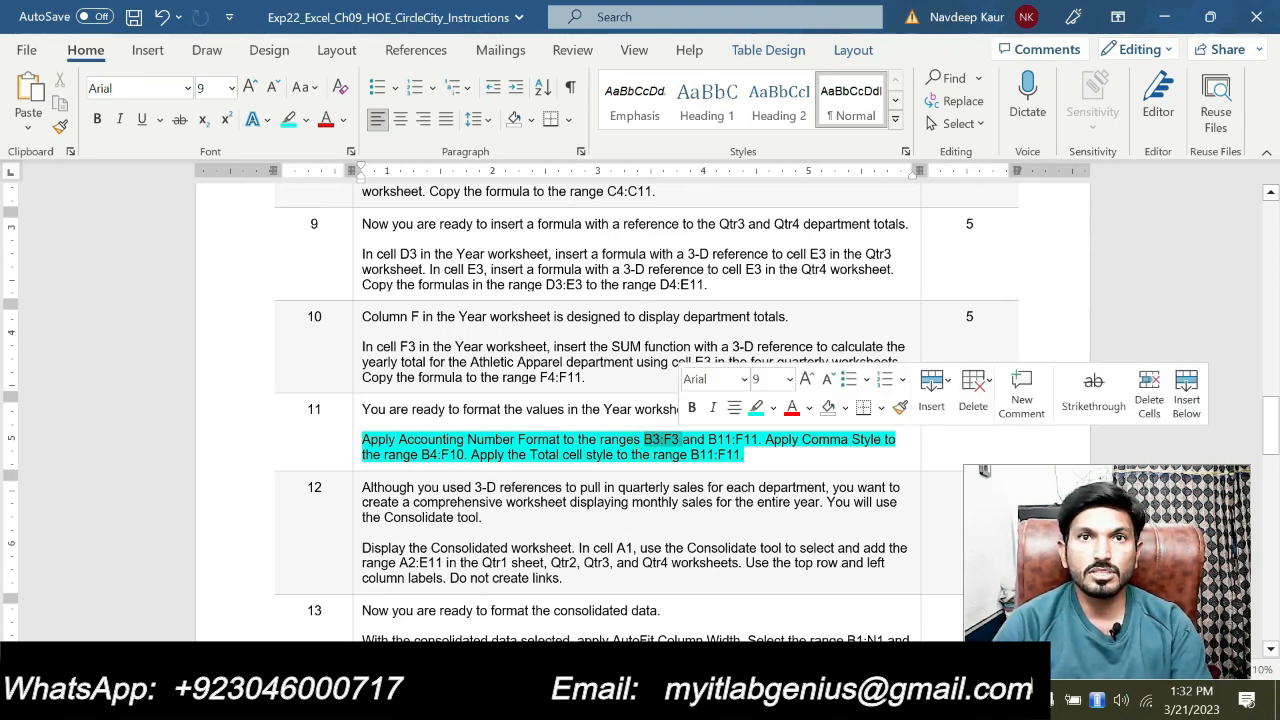
key(alt+Tab)
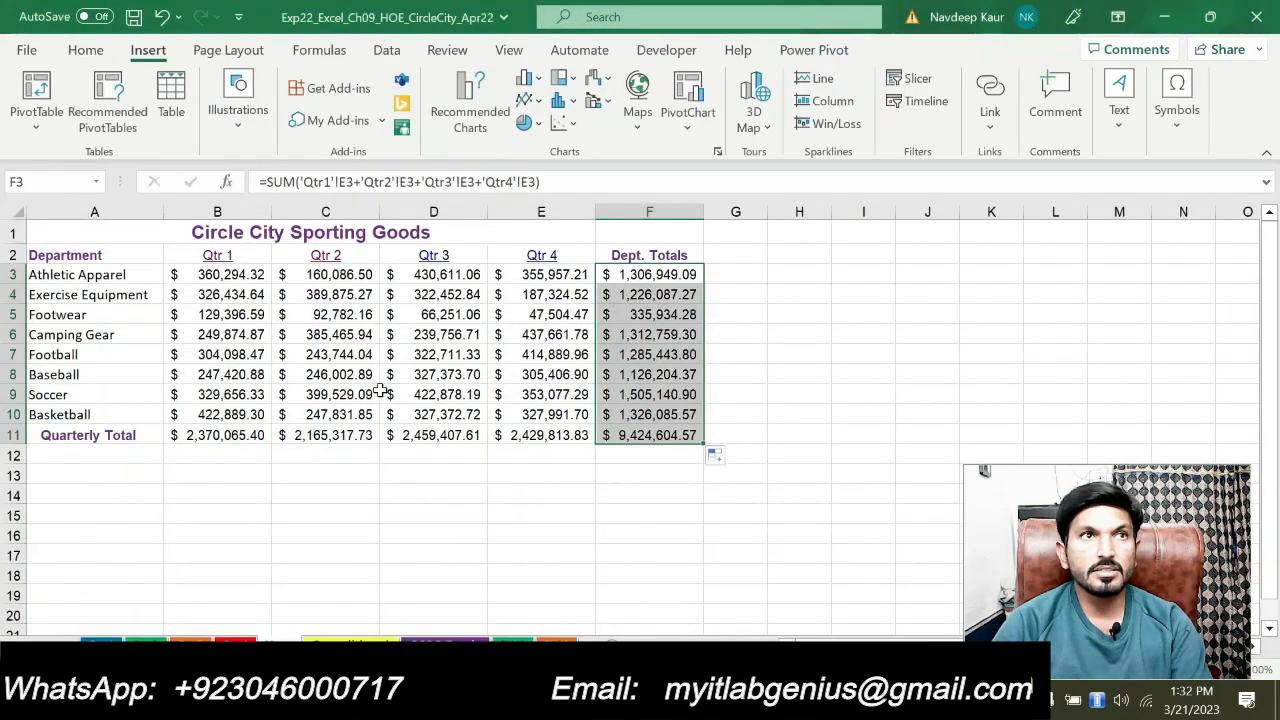
click(63, 178)
key(ctrl+v)
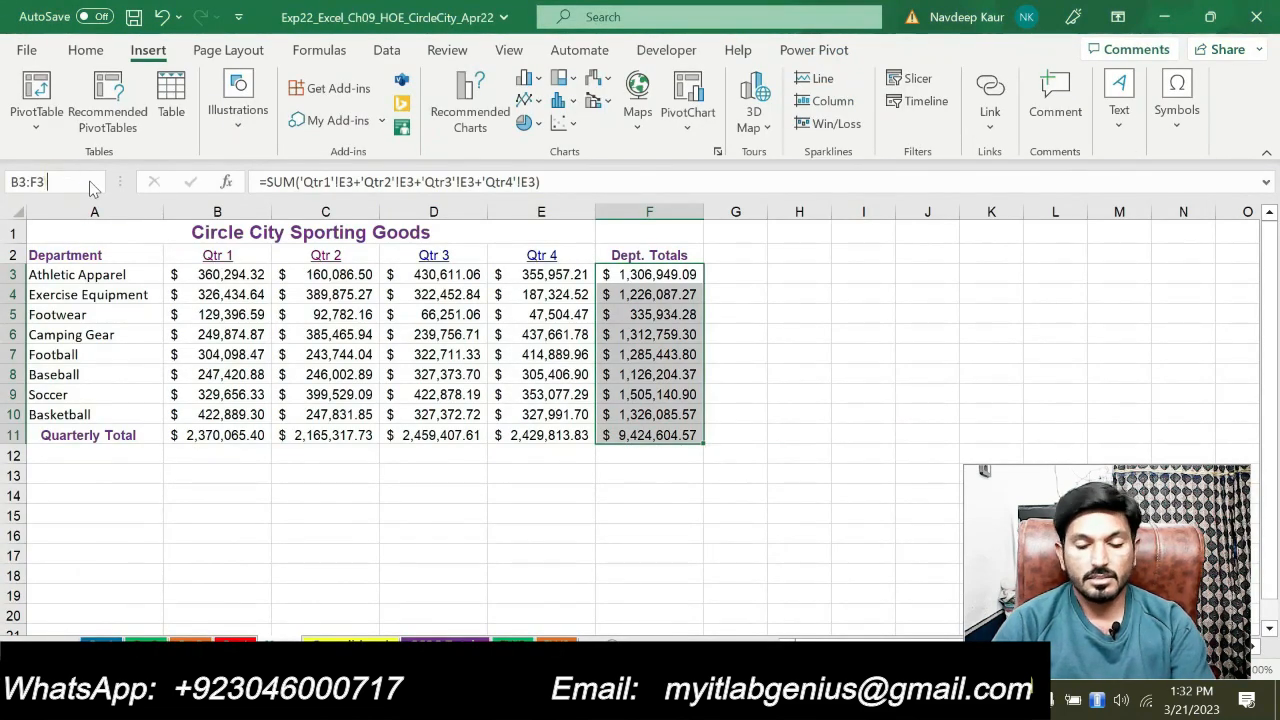
key(Return)
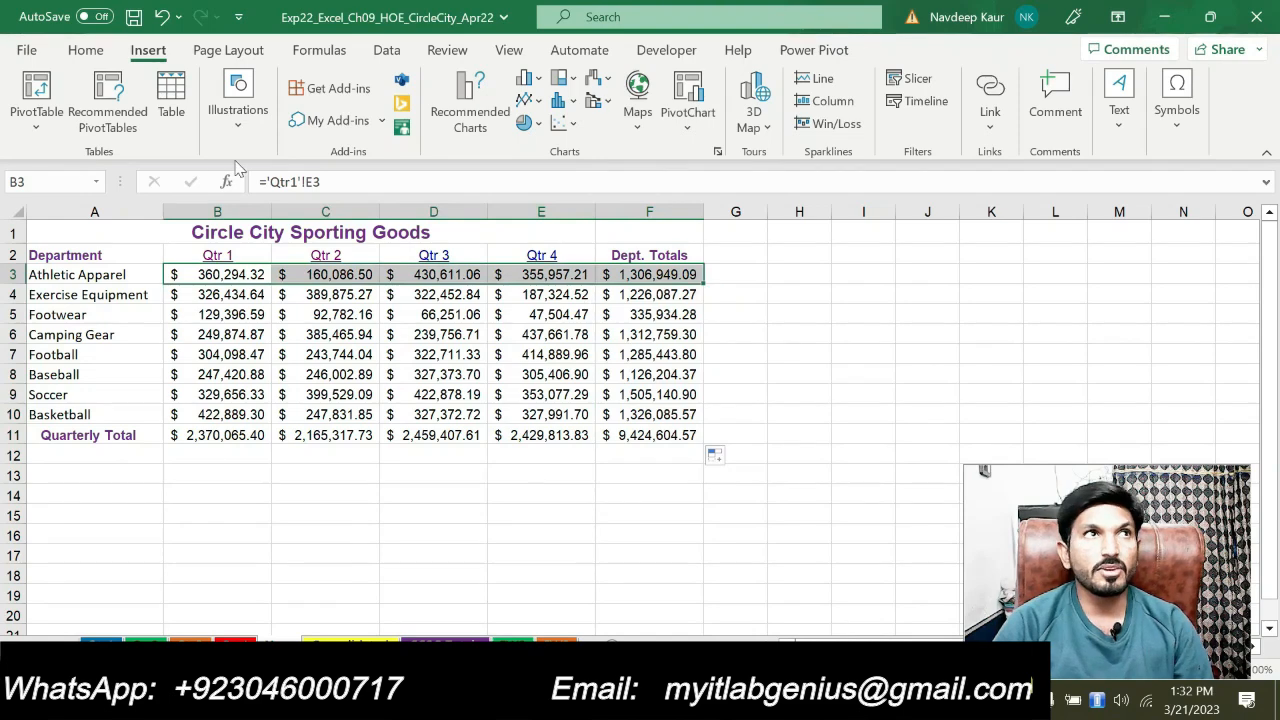
click(85, 50)
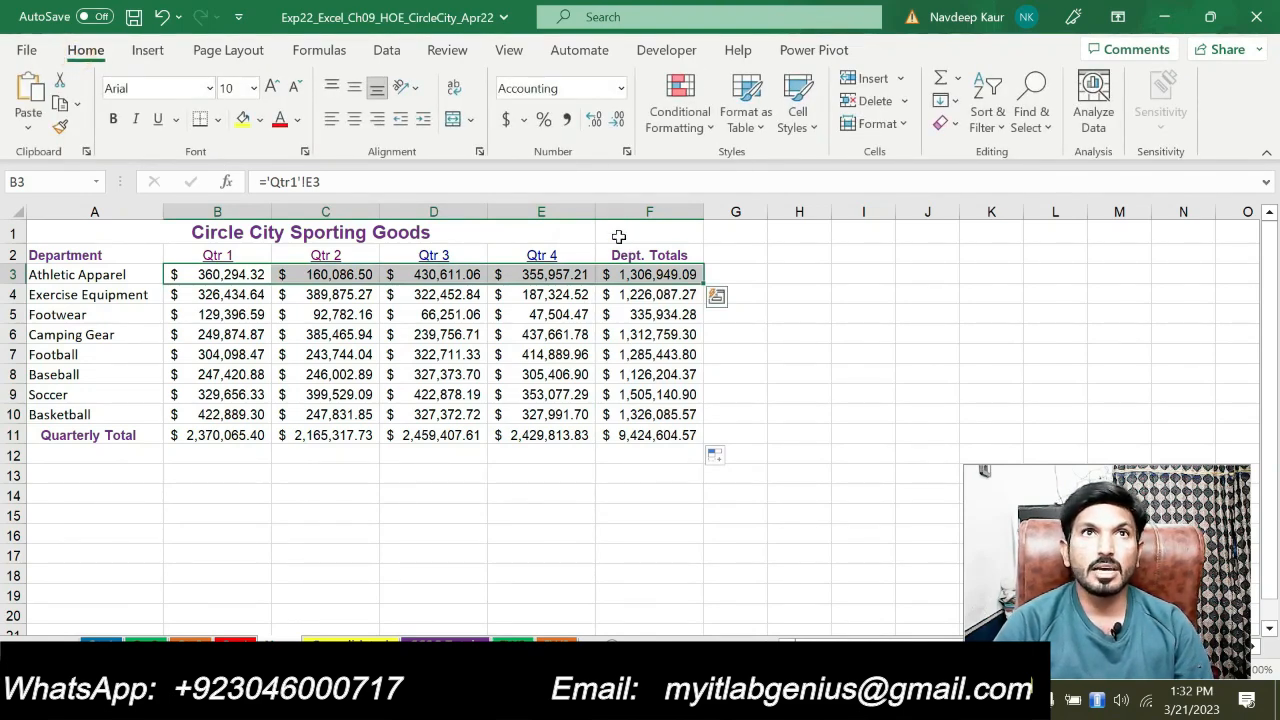
click(627, 152)
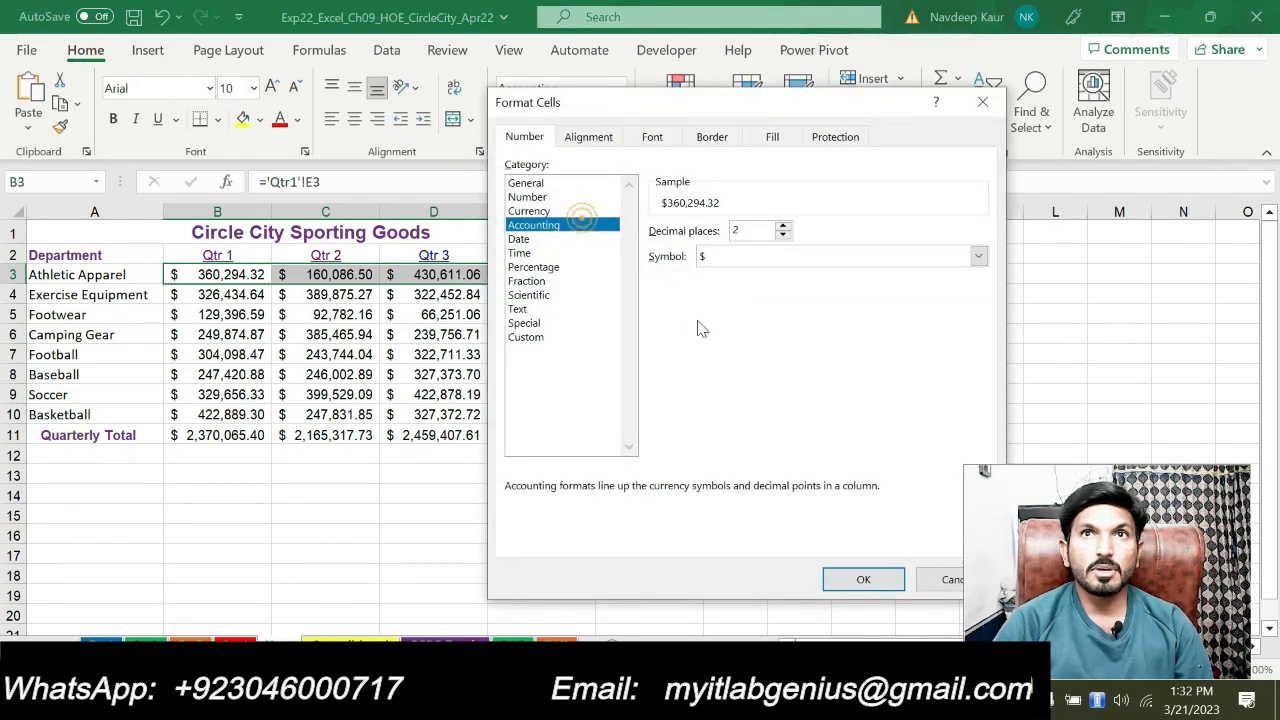
click(840, 573)
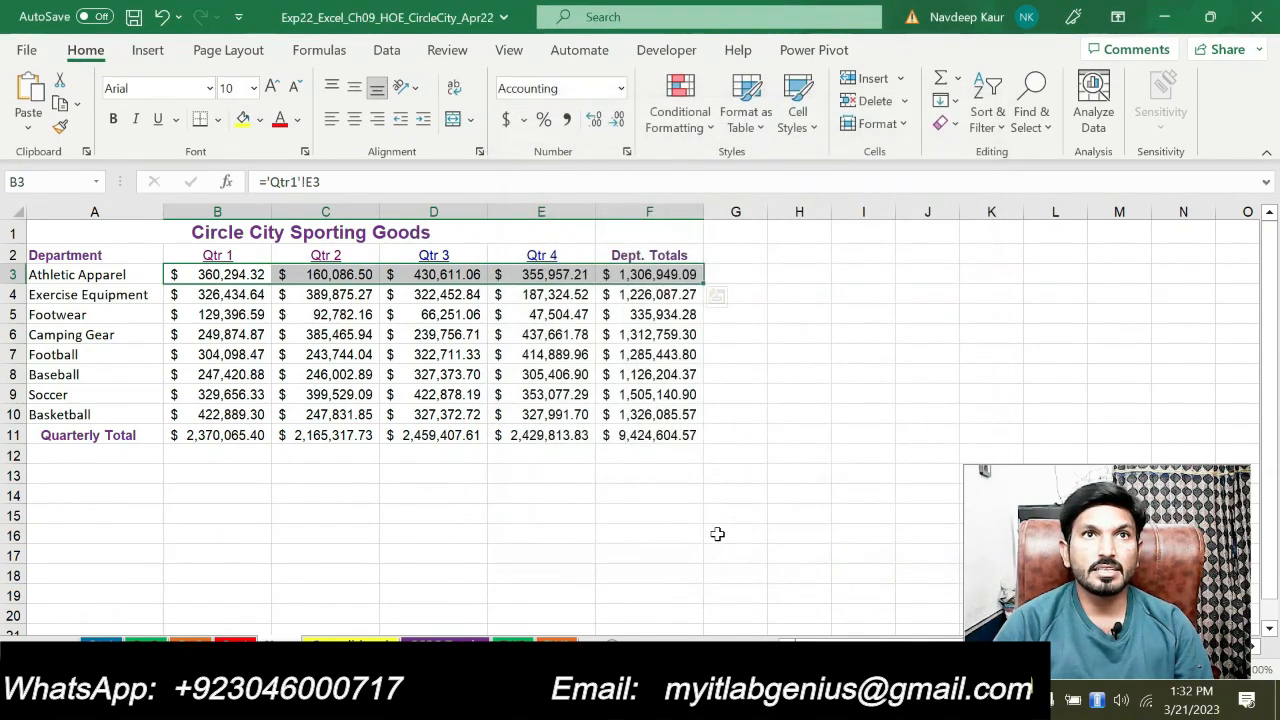
- Copy the range reference B11:F11 from the Word step 11 text and select that range in the Excel Year worksheet
key(alt+Tab)
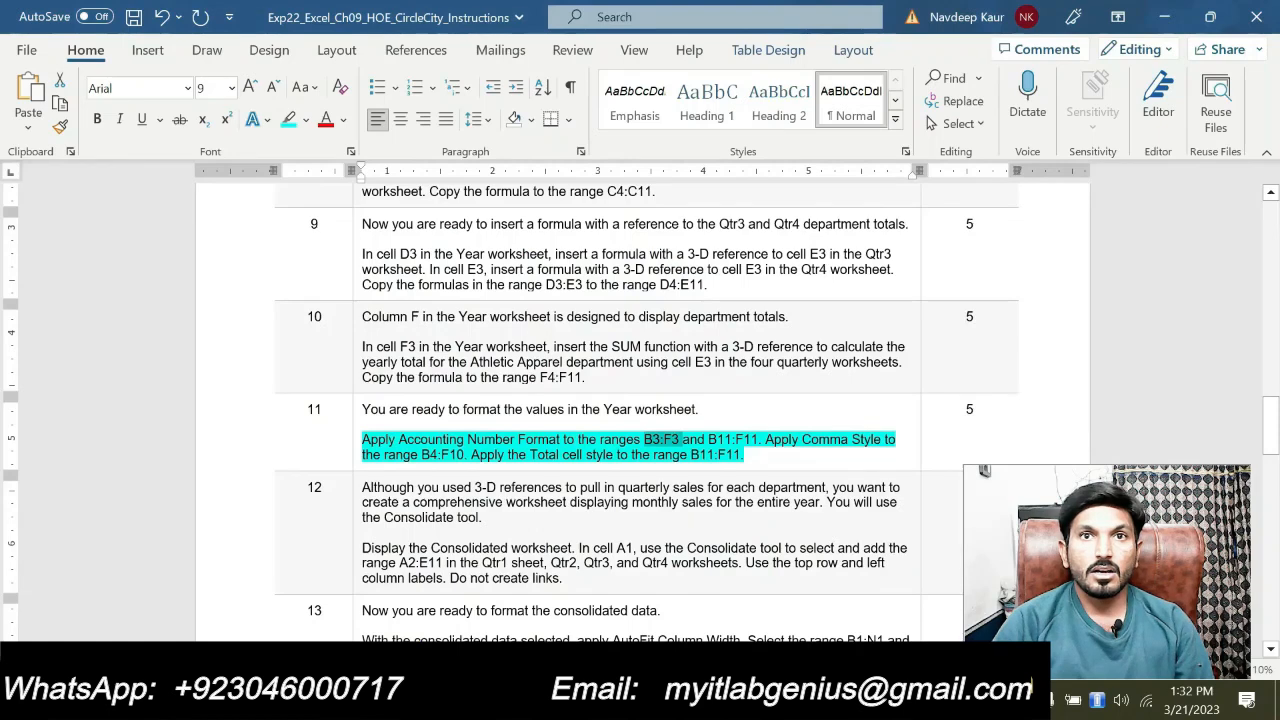
drag(709, 440, 758, 440)
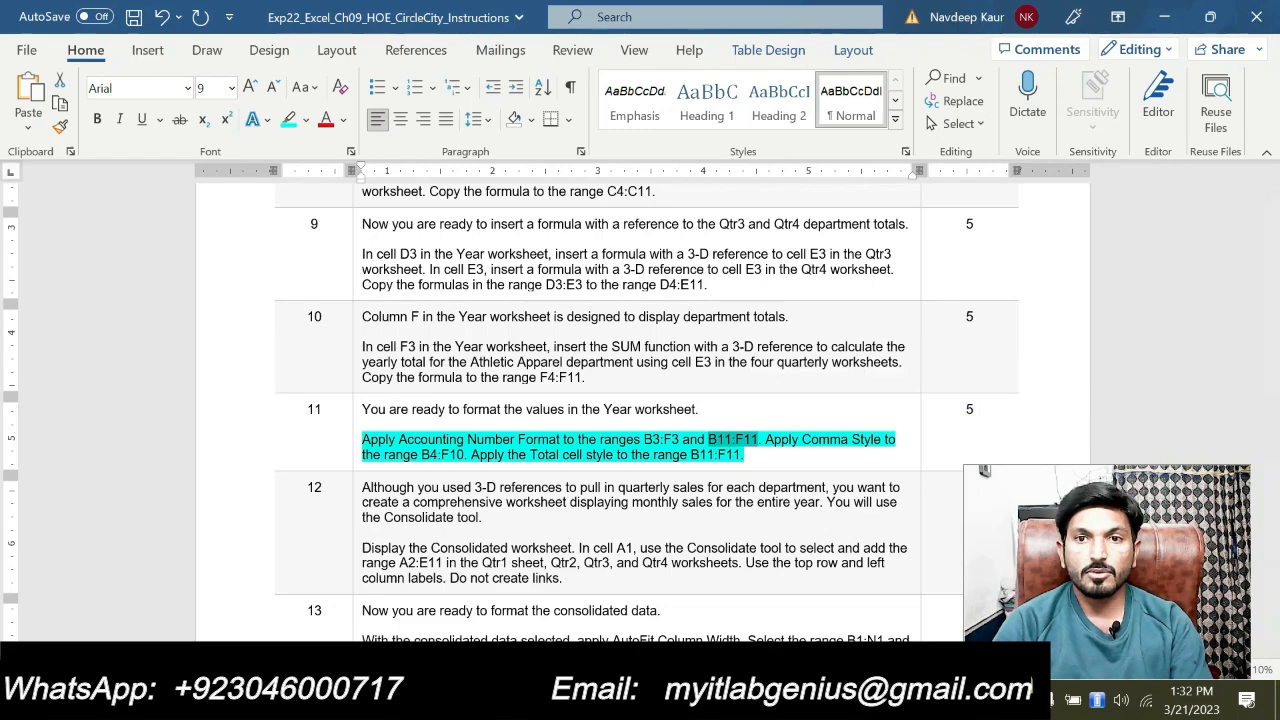
key(alt+Tab)
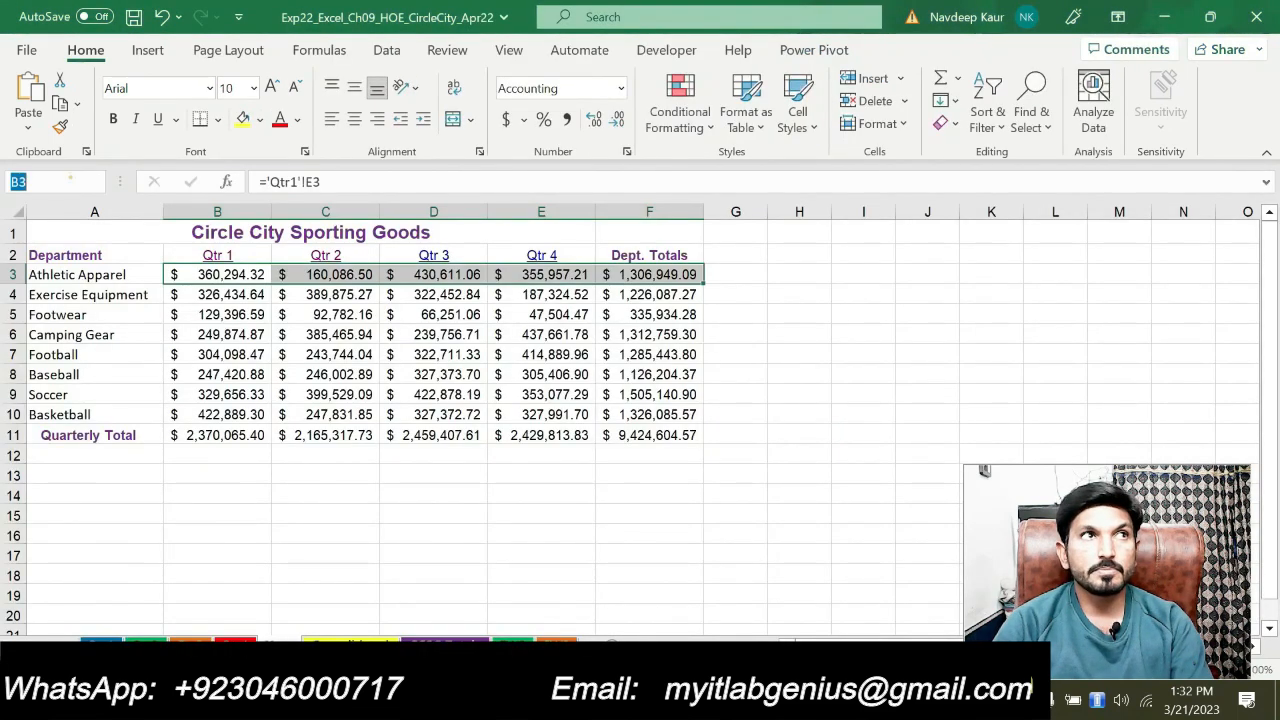
text(B11:F11)
key(Return)
key(ctrl+v)
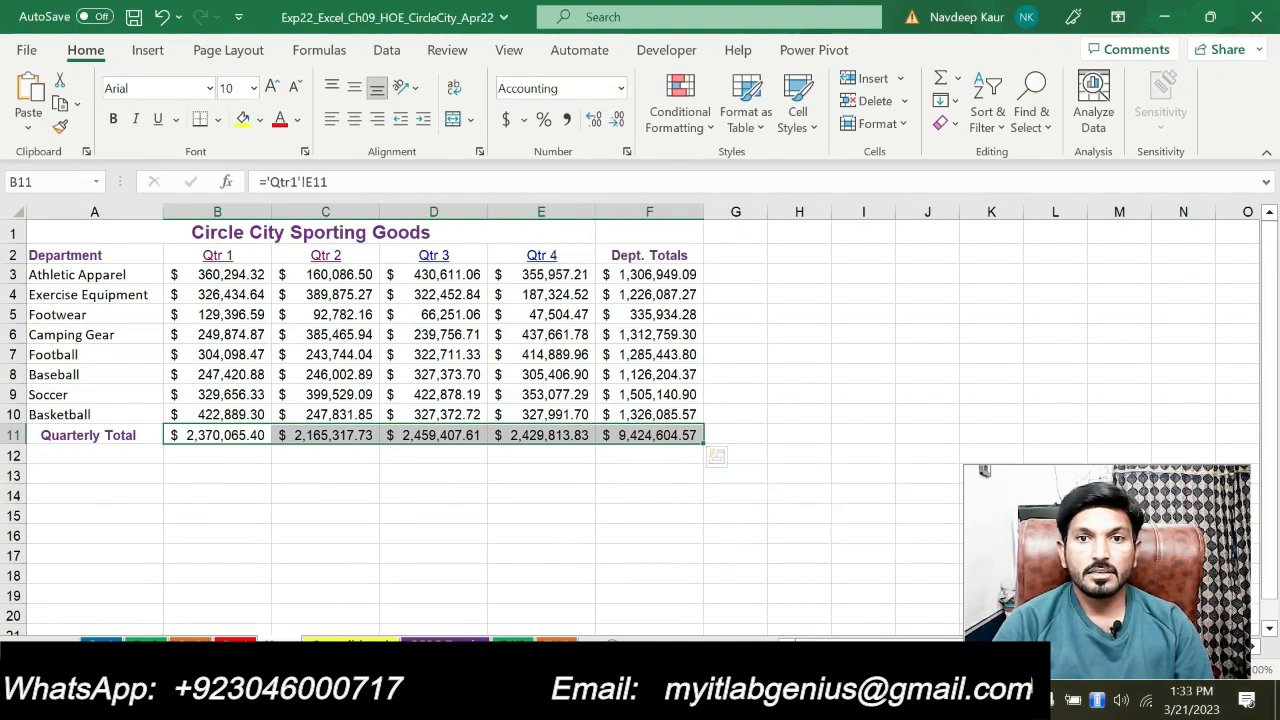
- Copy the range reference B4:F10 from the Word step 11 text, select that range in the Excel Year worksheet, and apply Comma Style
click(842, 699)
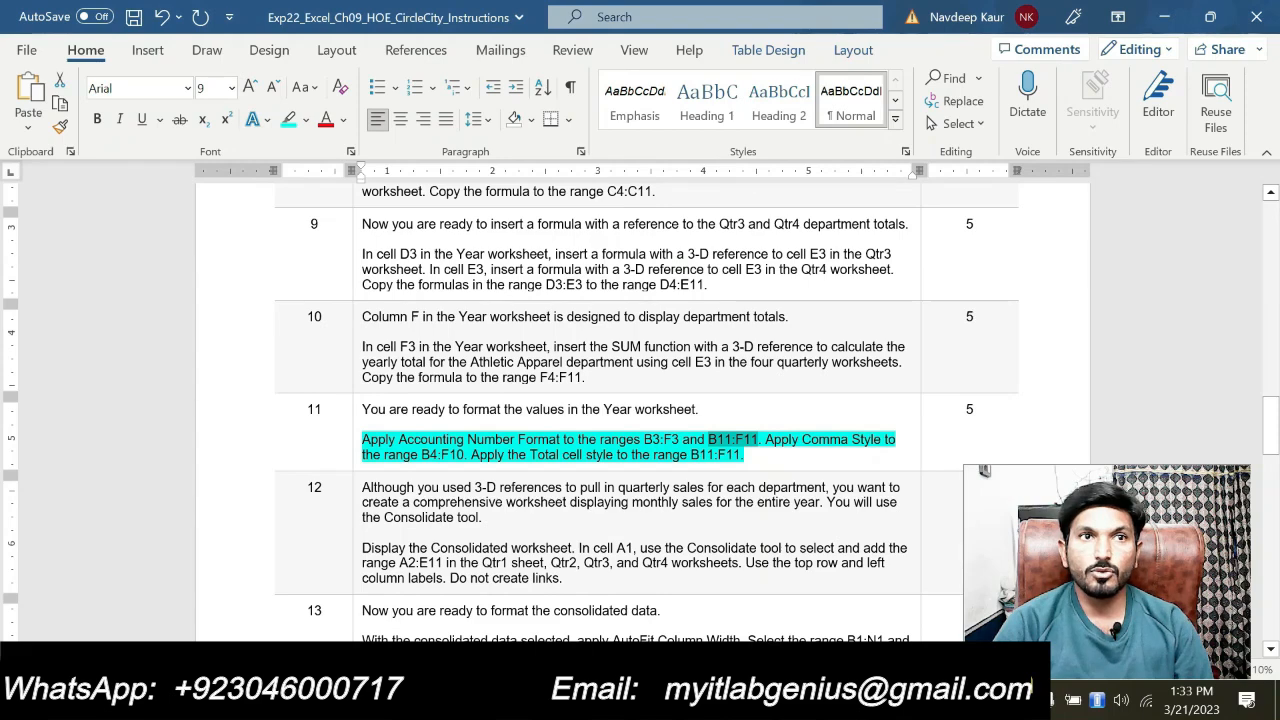
drag(422, 455, 464, 455)
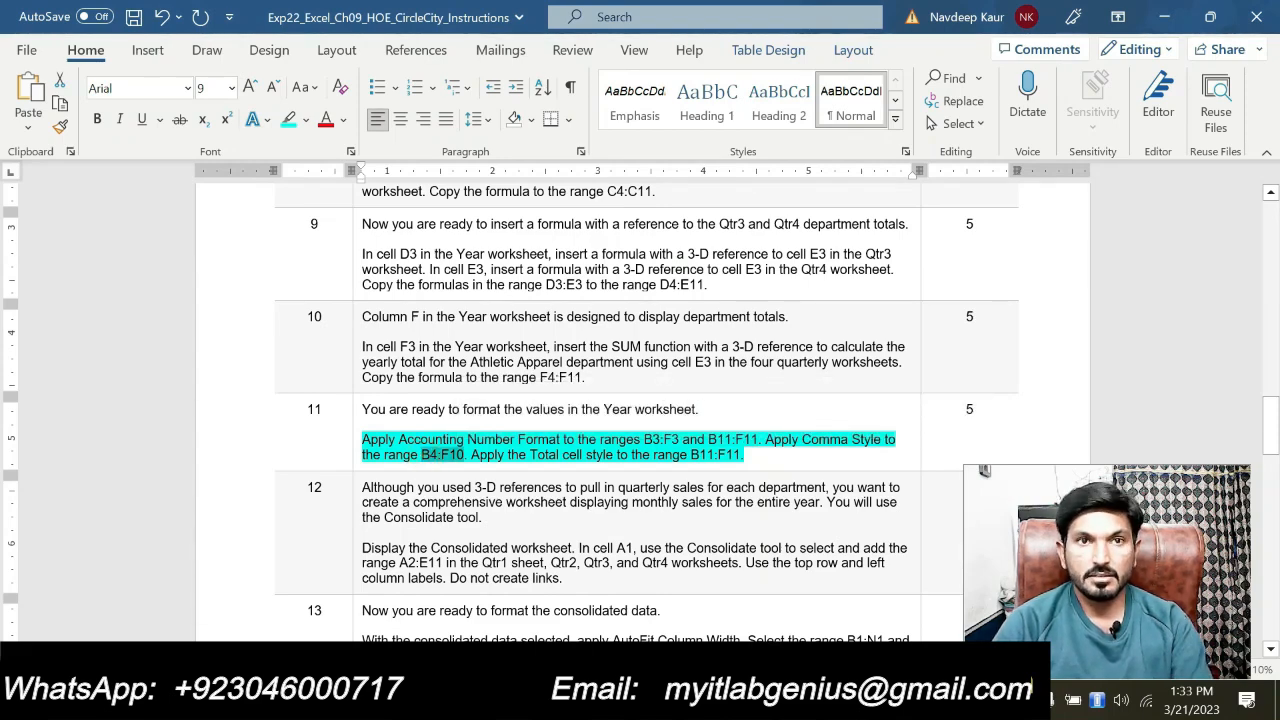
key(alt+Tab)
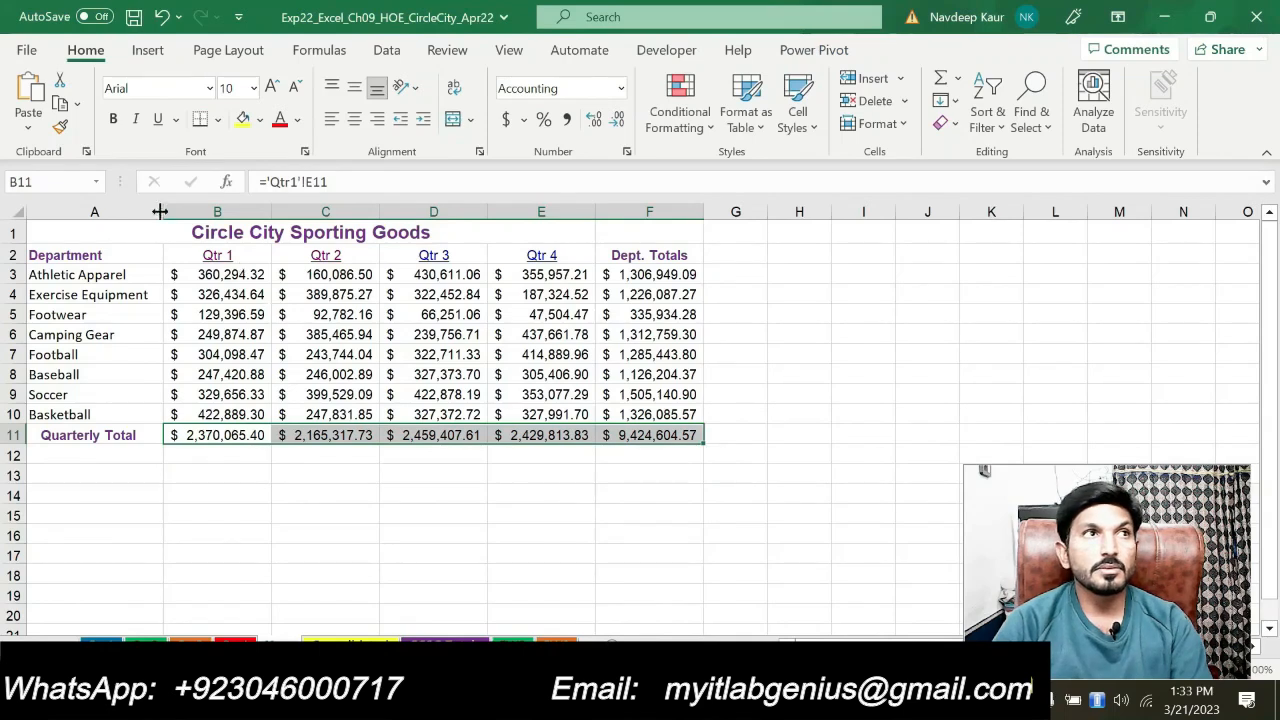
click(60, 182)
text(B4:F10)
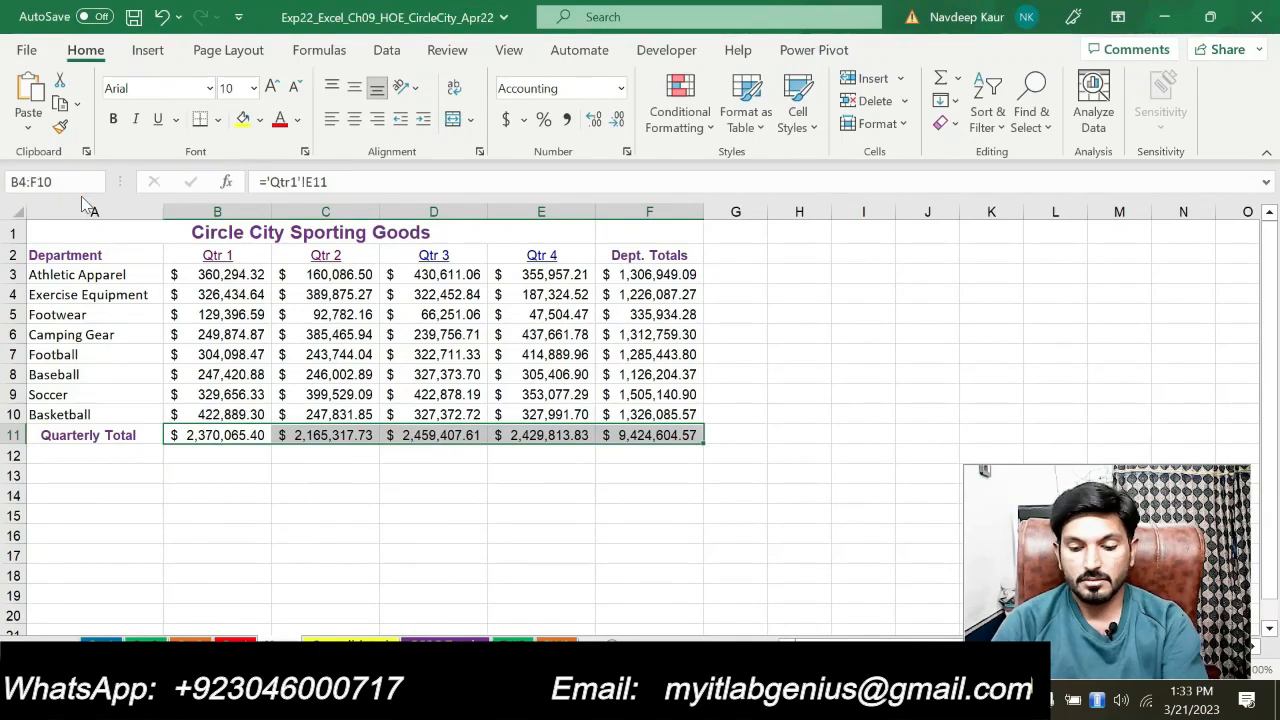
key(Return)
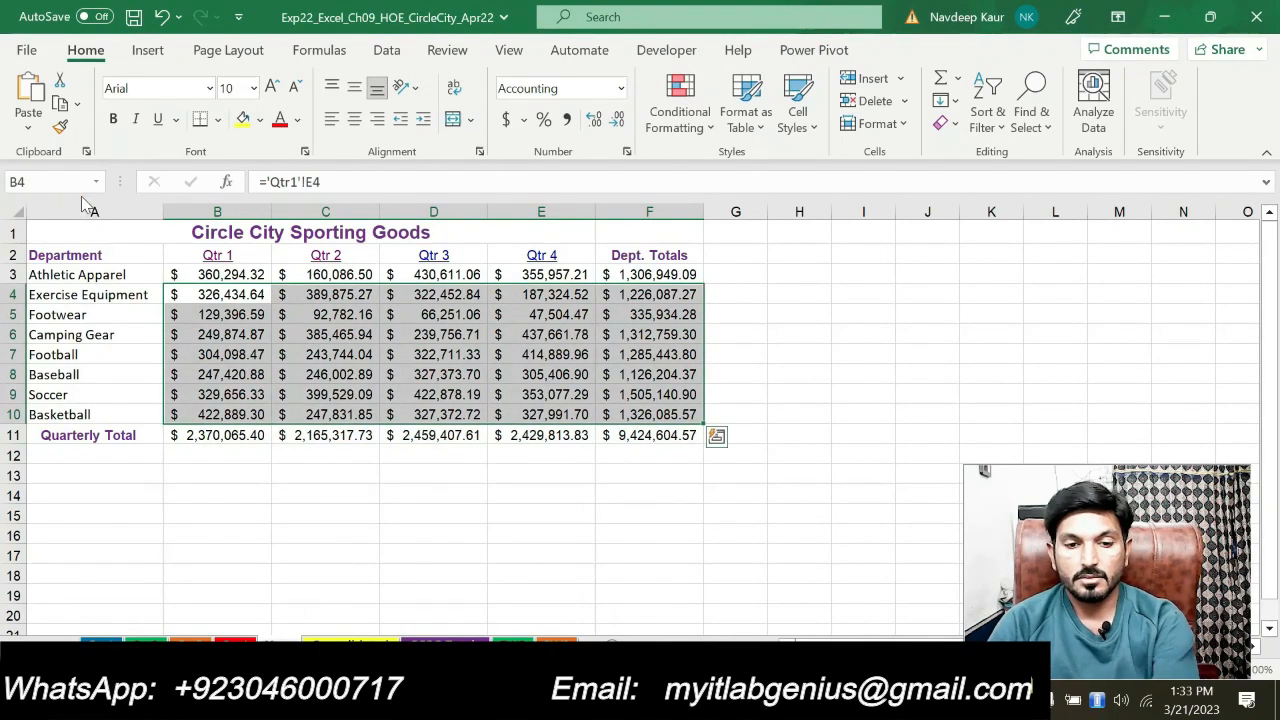
click(567, 120)
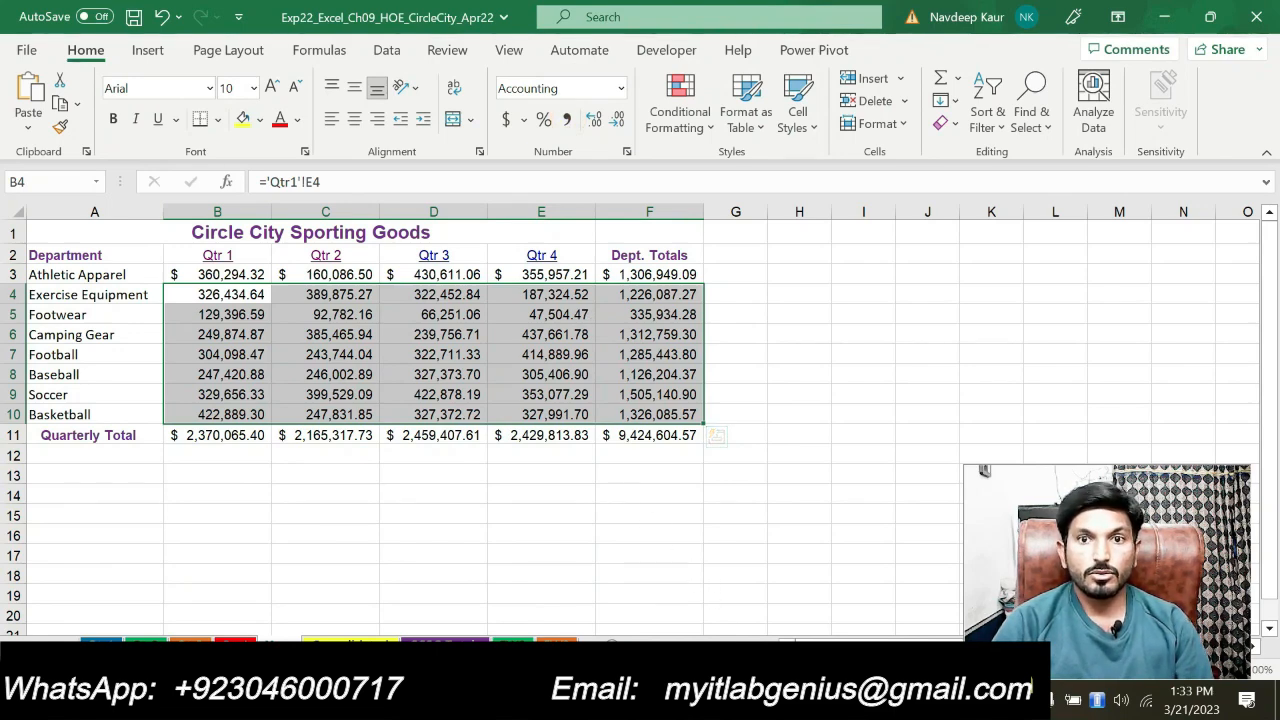
- Copy the final range reference B11:F11 from the Word step 11 text, select that range in Excel, and apply the Total cell style
click(765, 700)
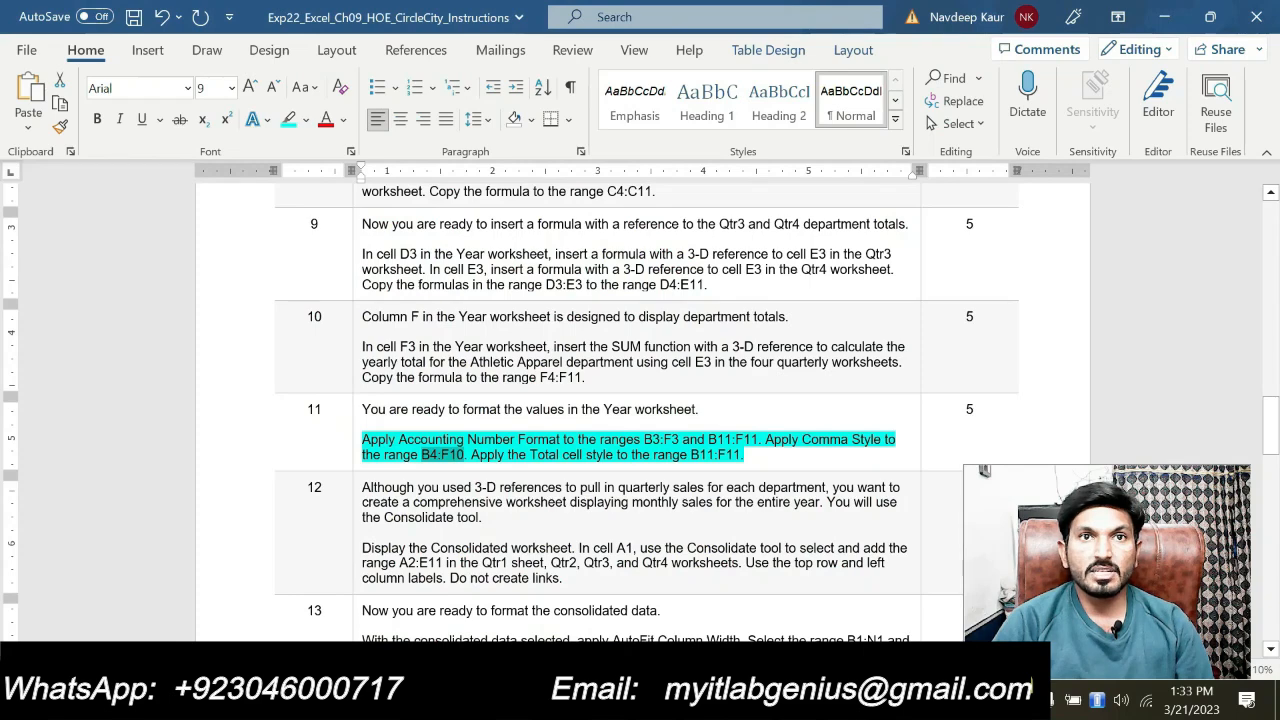
double_click(692, 455)
key(ctrl+c)
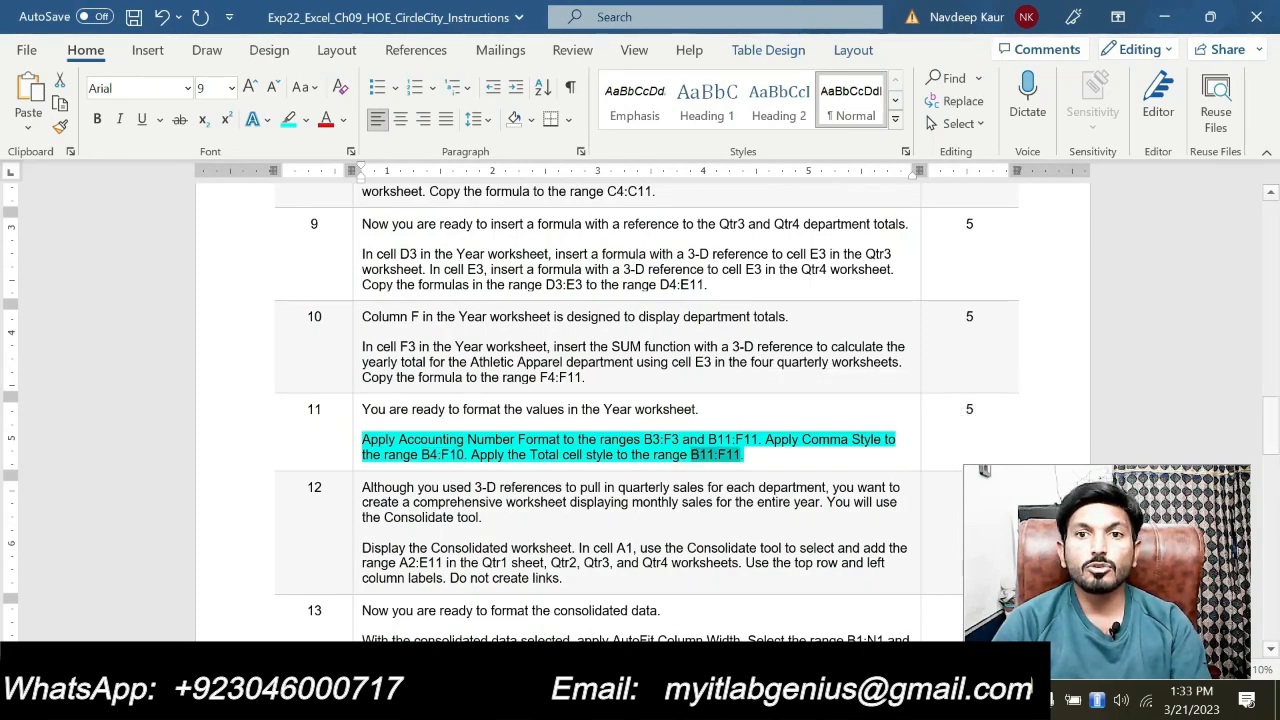
key(alt+Tab)
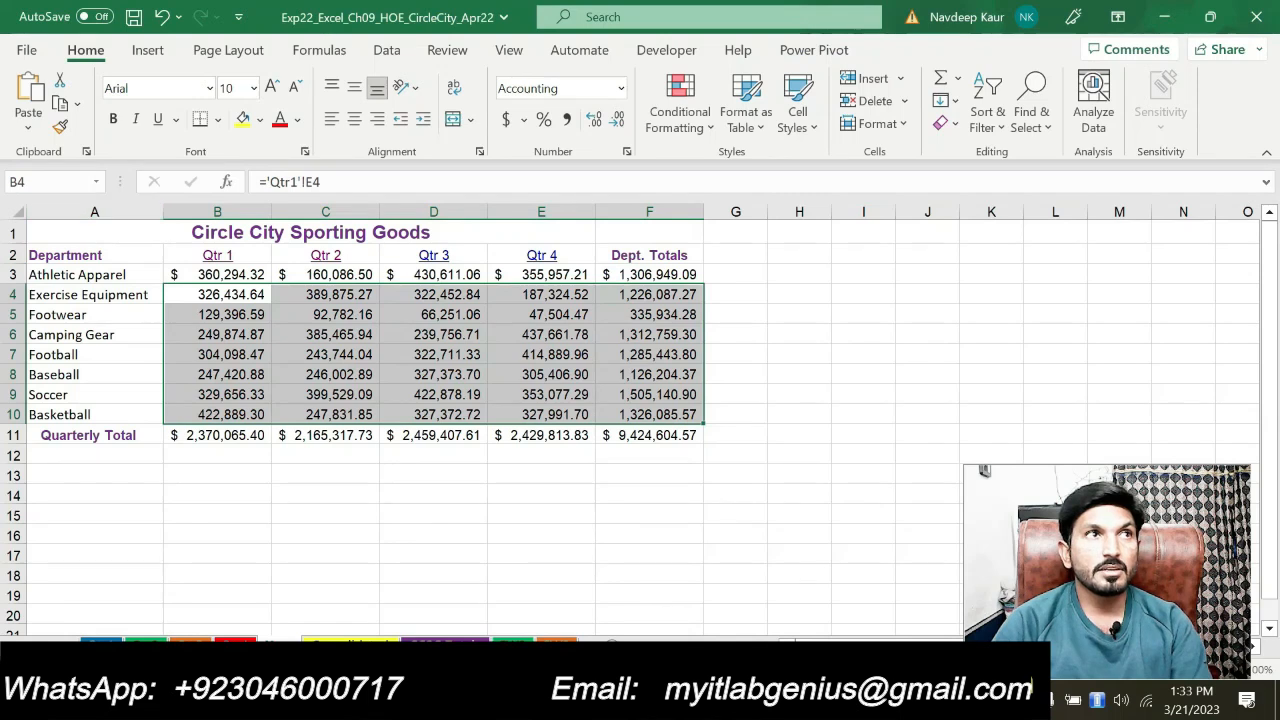
click(74, 183)
key(ctrl+v)
key(Return)
key(ctrl+v)
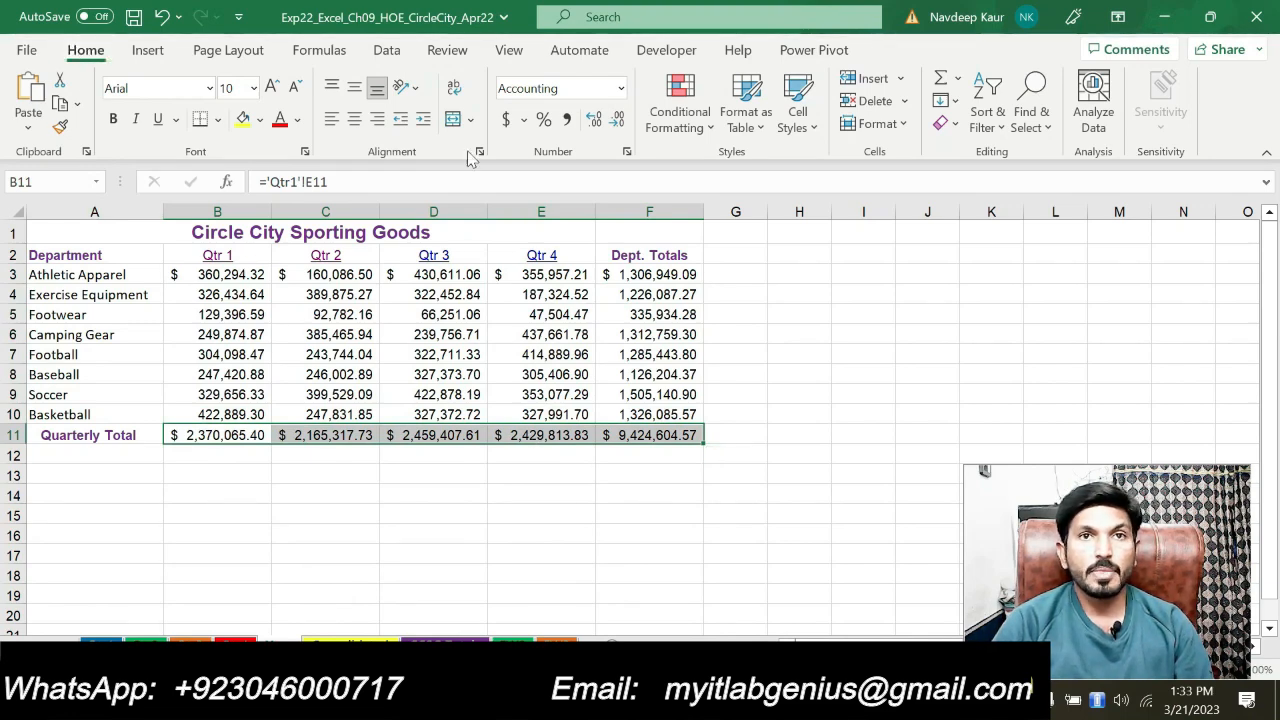
click(799, 118)
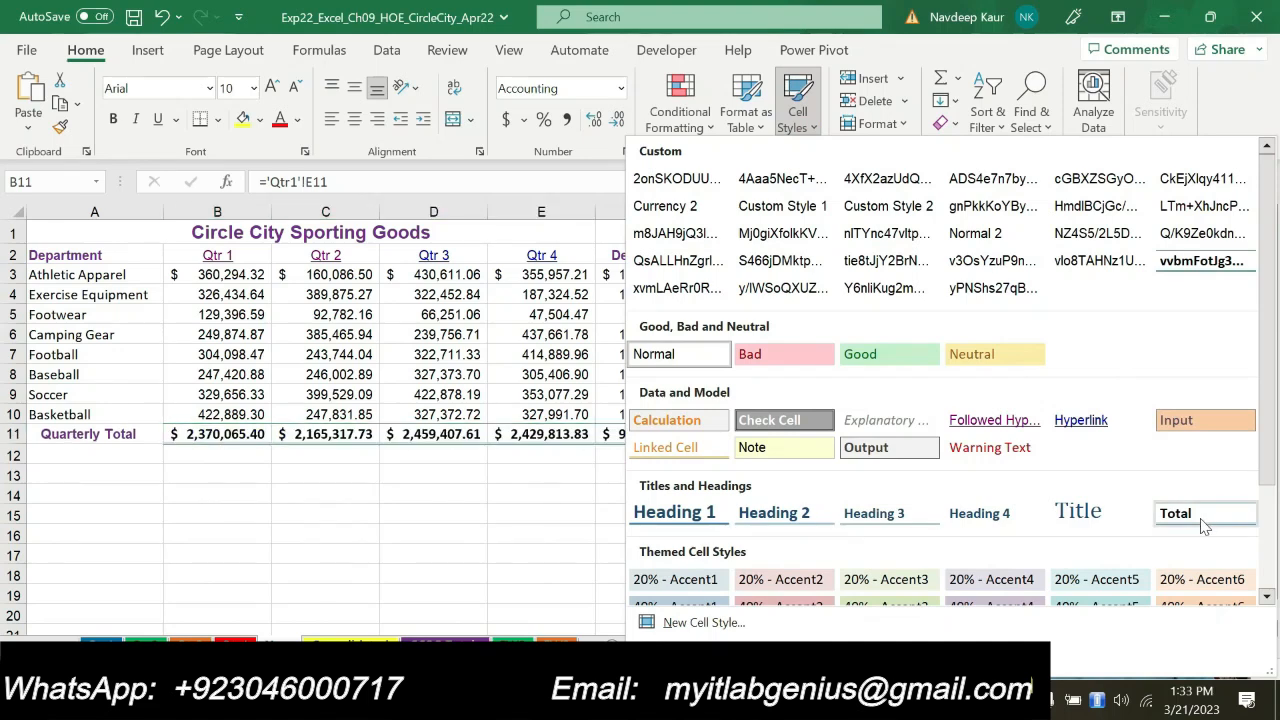
click(1175, 513)
click(656, 528)
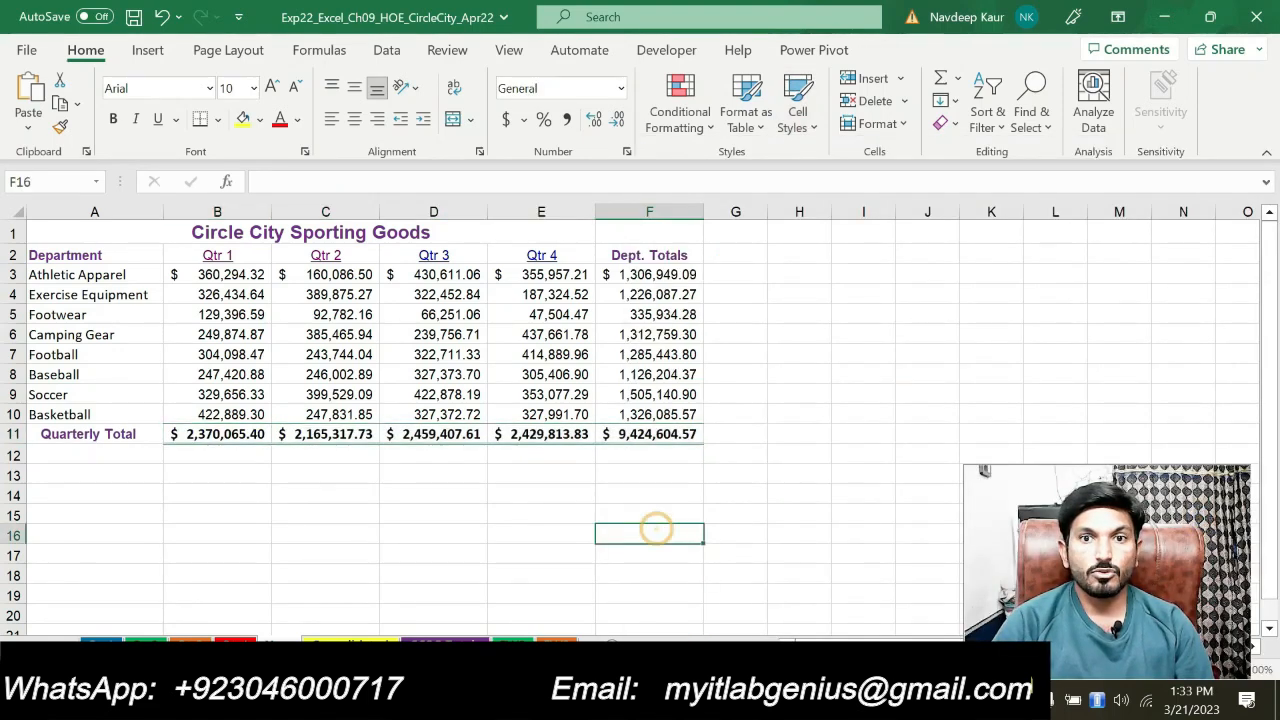
- Switch to the Word instructions and remove the highlight from the step 11 task text
key(alt+Tab)
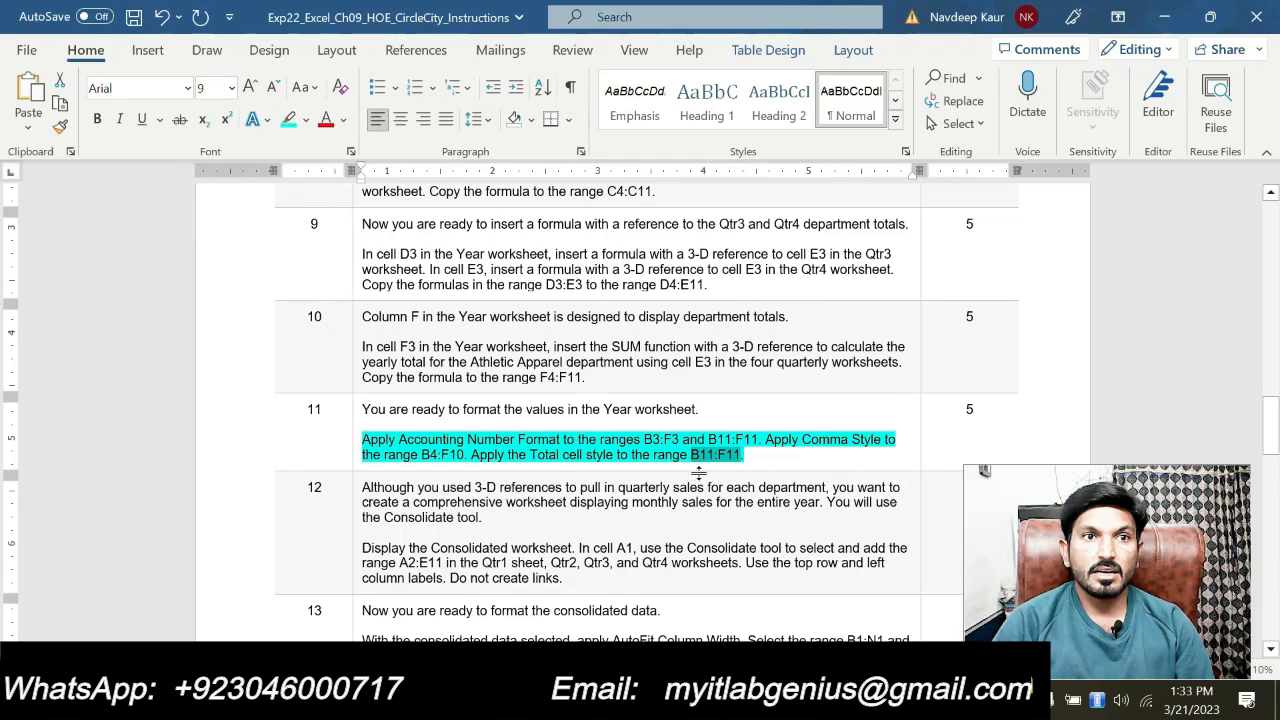
drag(752, 458, 340, 420)
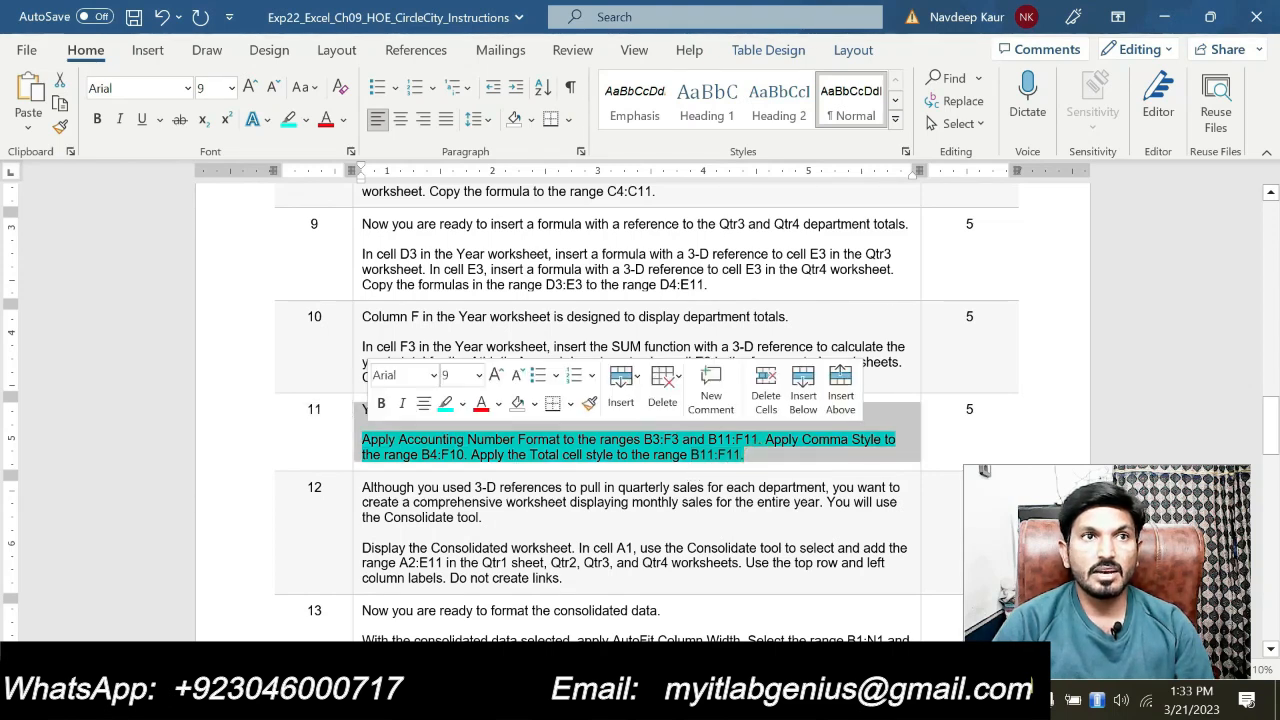
click(462, 403)
click(497, 526)
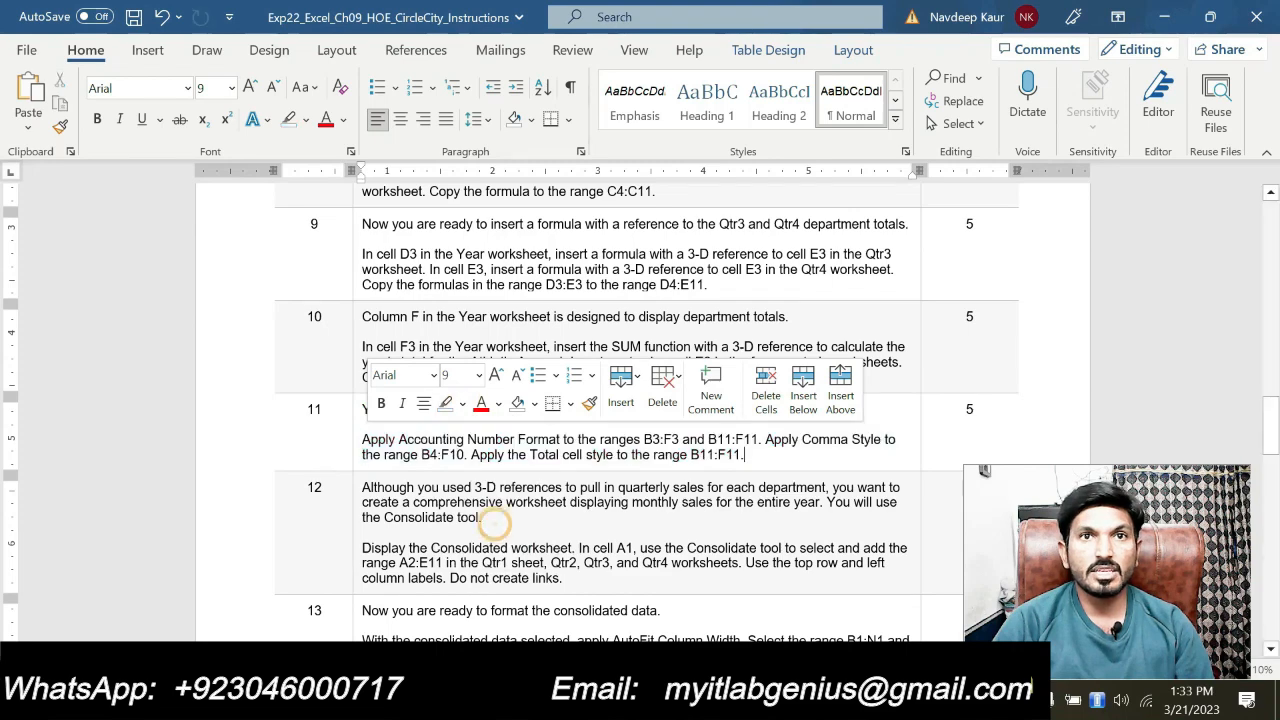
key(Right)
- Look through the Word instructions from the completed tasks to the final step 22
scroll(640, 400, up, 5)
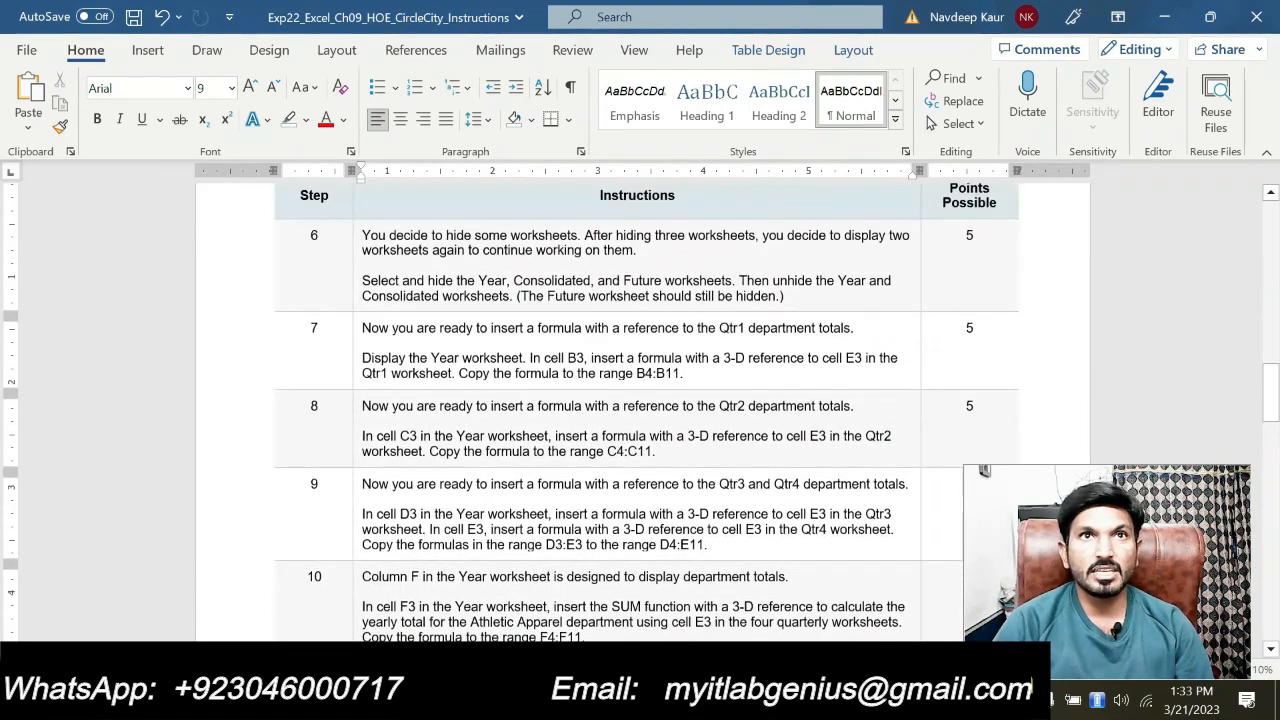
scroll(604, 510, up, 10)
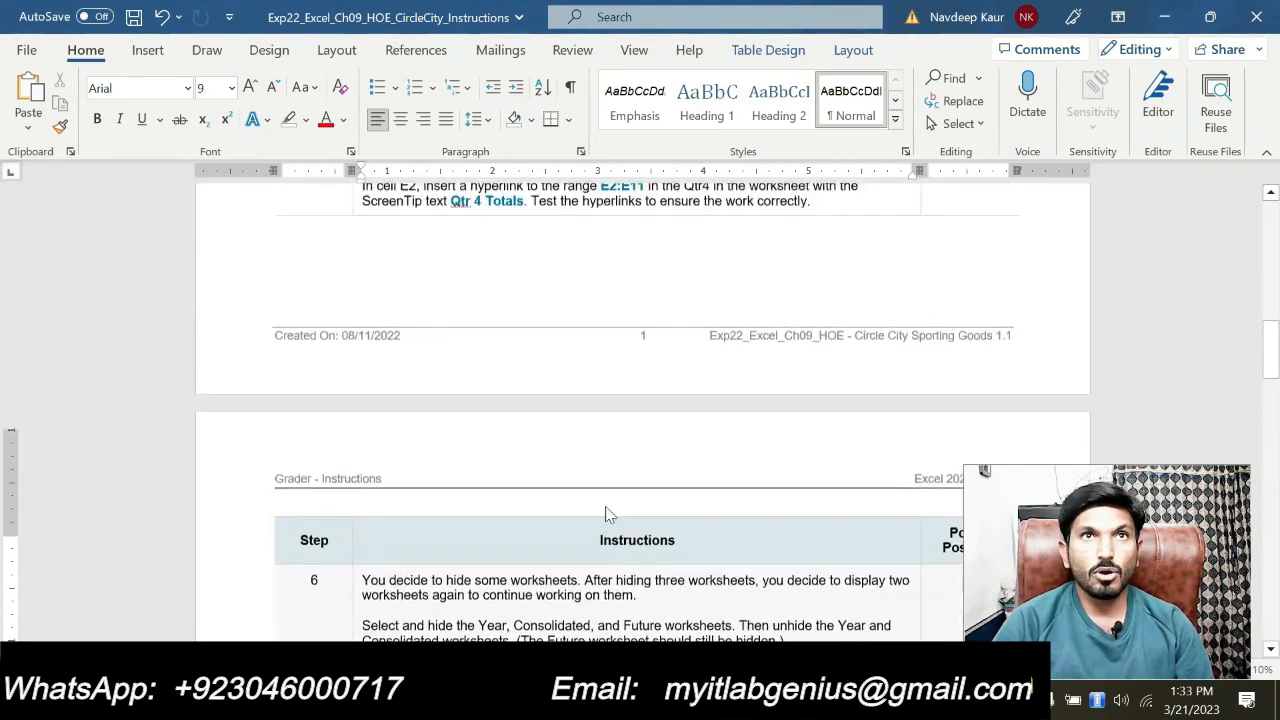
scroll(604, 510, down, 8)
scroll(604, 512, down, 15)
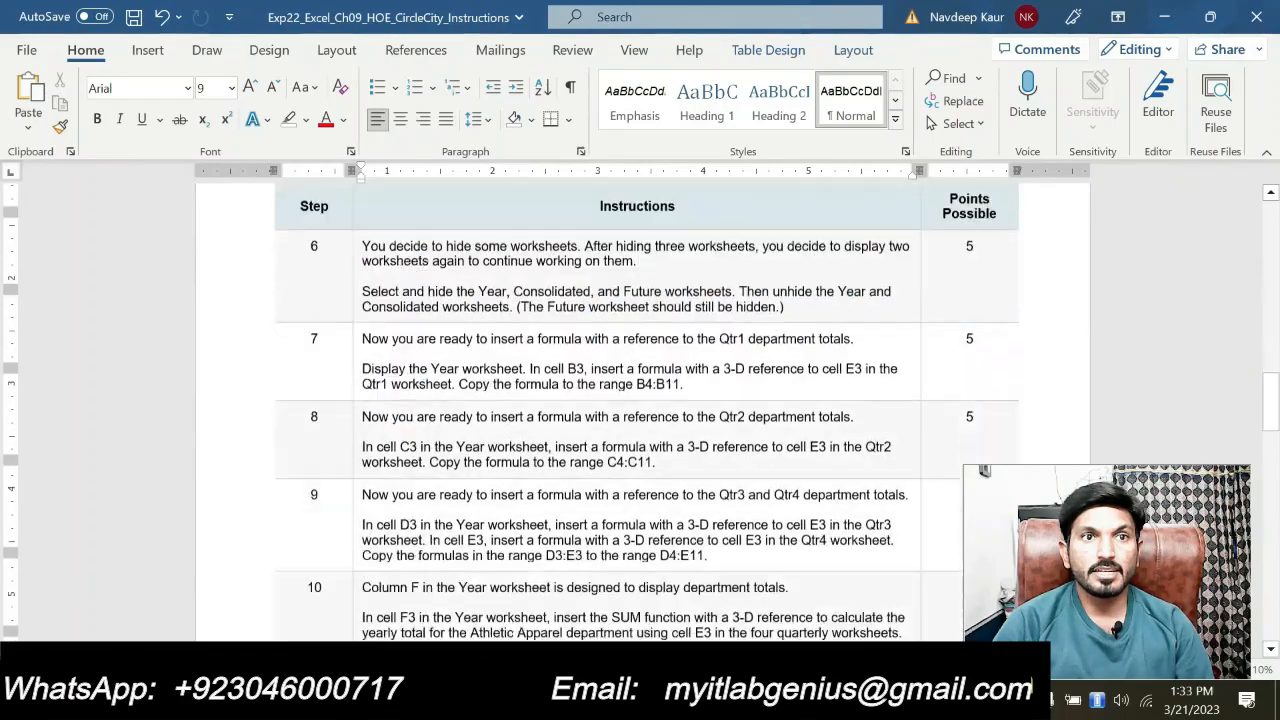
scroll(607, 512, down, 15)
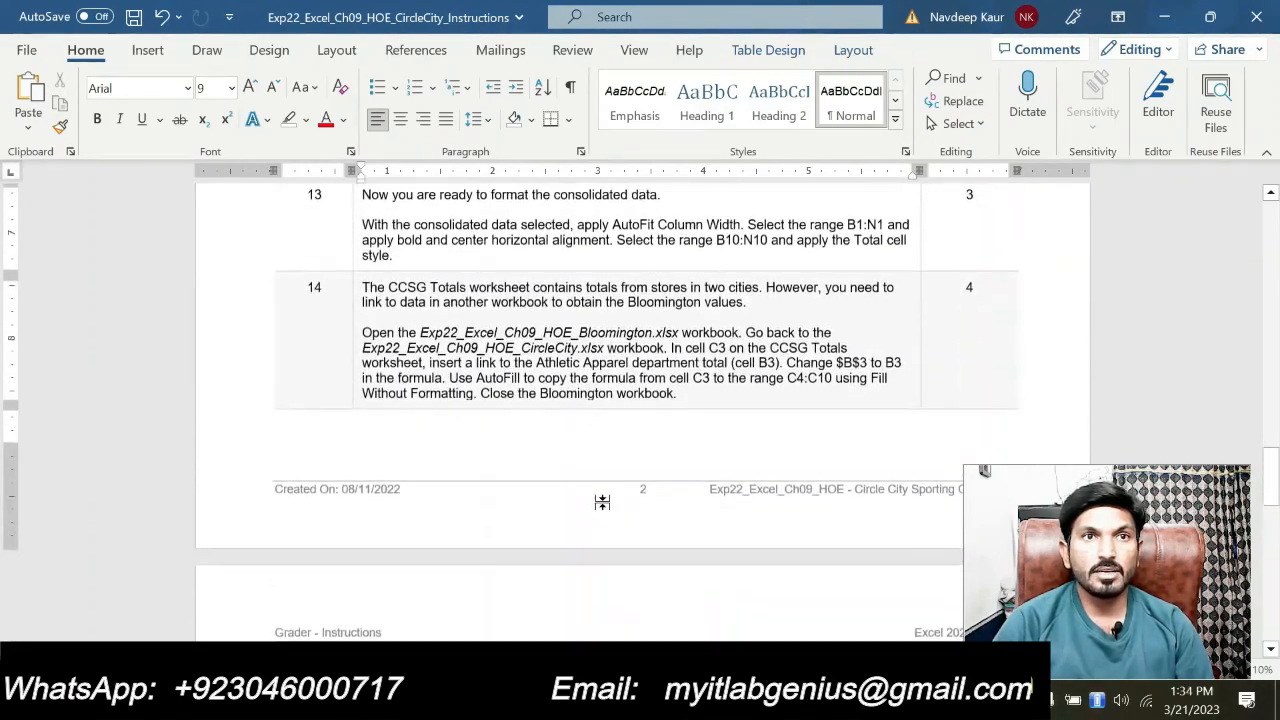
scroll(640, 410, down, 1)
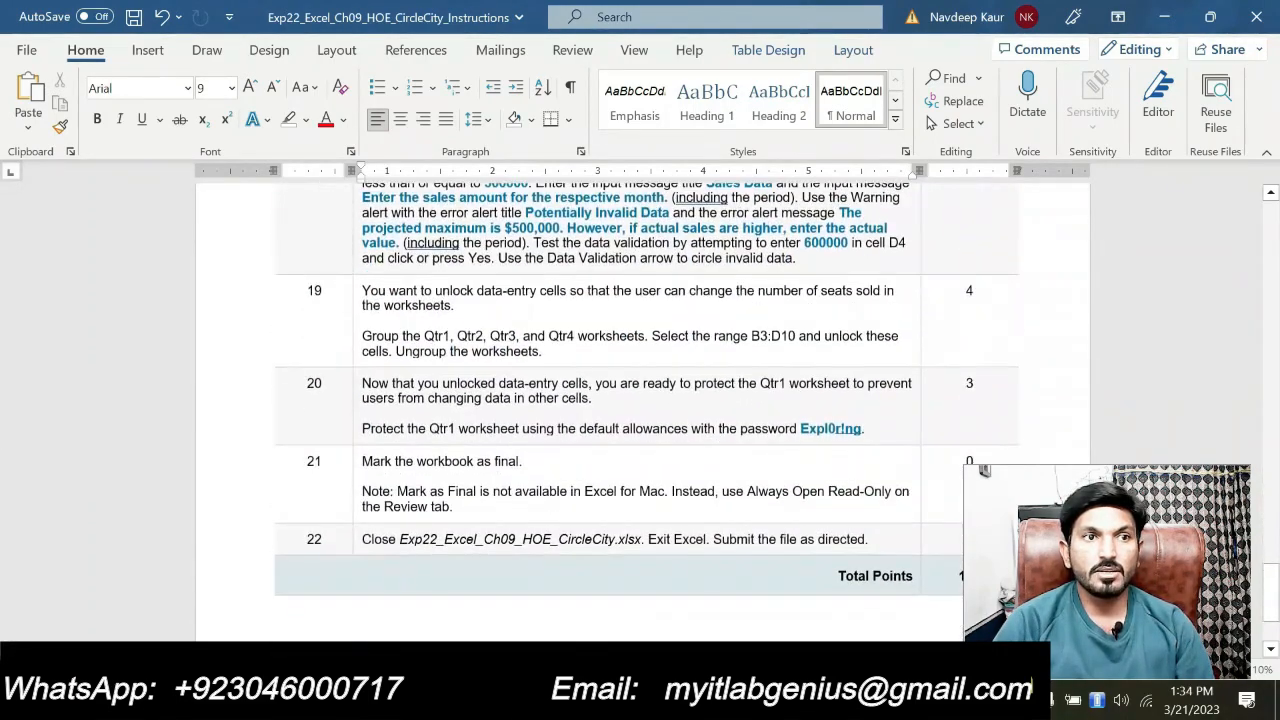
scroll(640, 410, up, 10)
scroll(743, 246, up, 5)
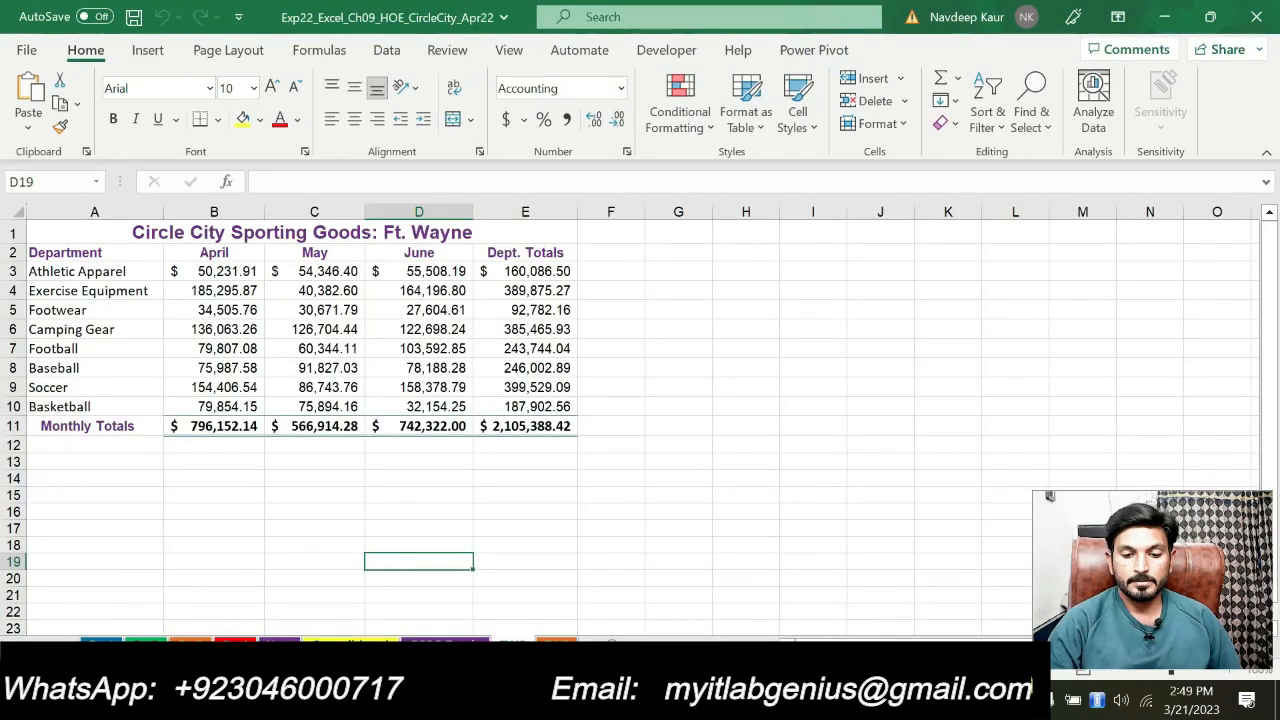
- Switch to the Word instructions and highlight the step 12 task text about the Consolidate tool in turquoise
key(alt+Tab)
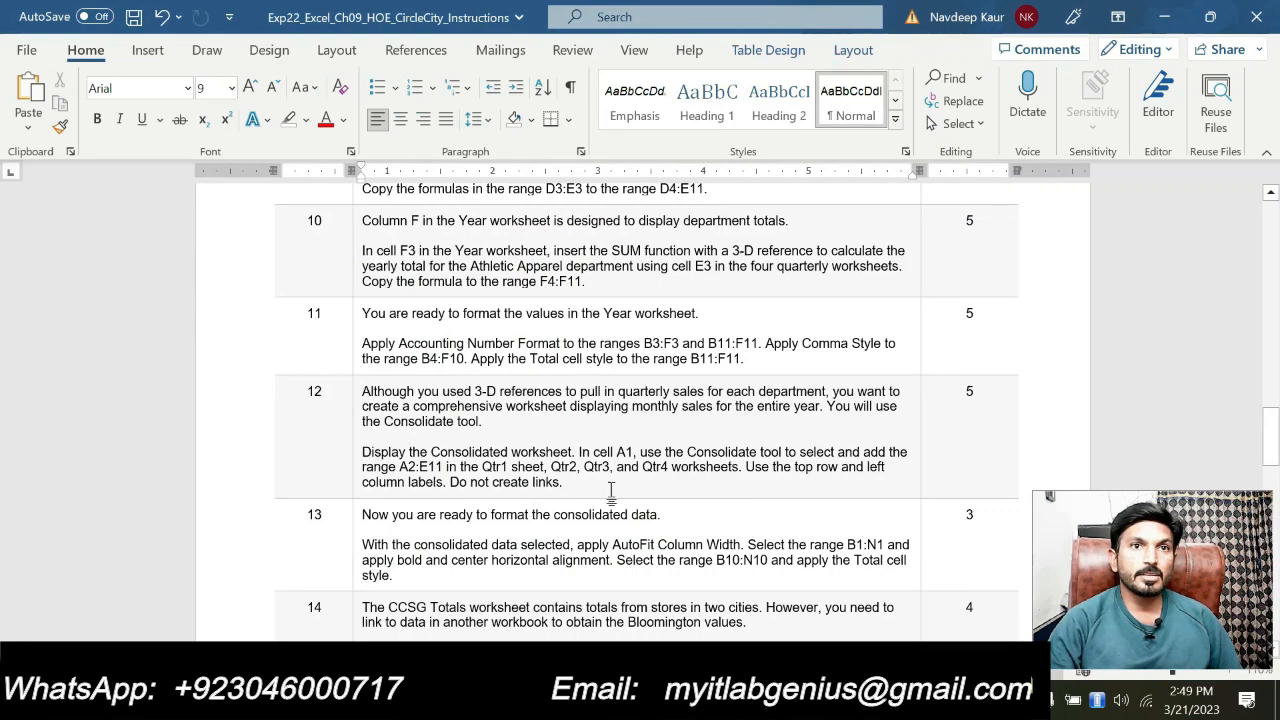
drag(610, 490, 360, 450)
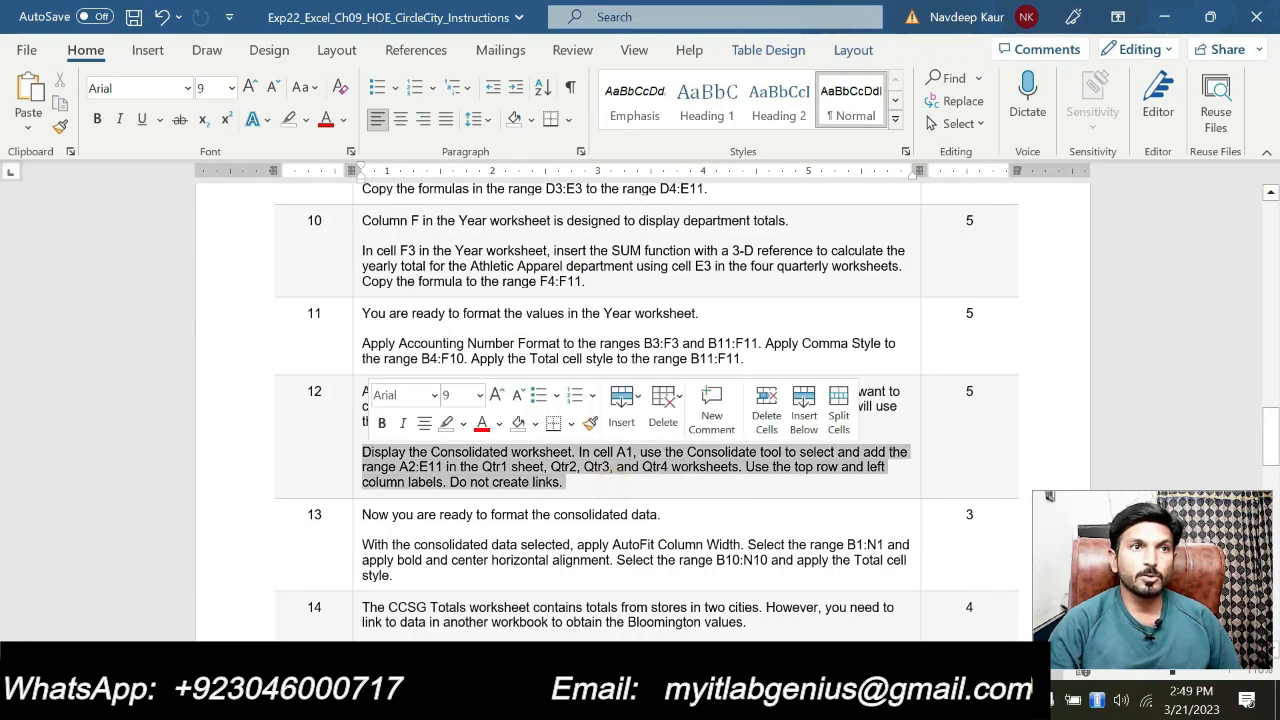
click(463, 423)
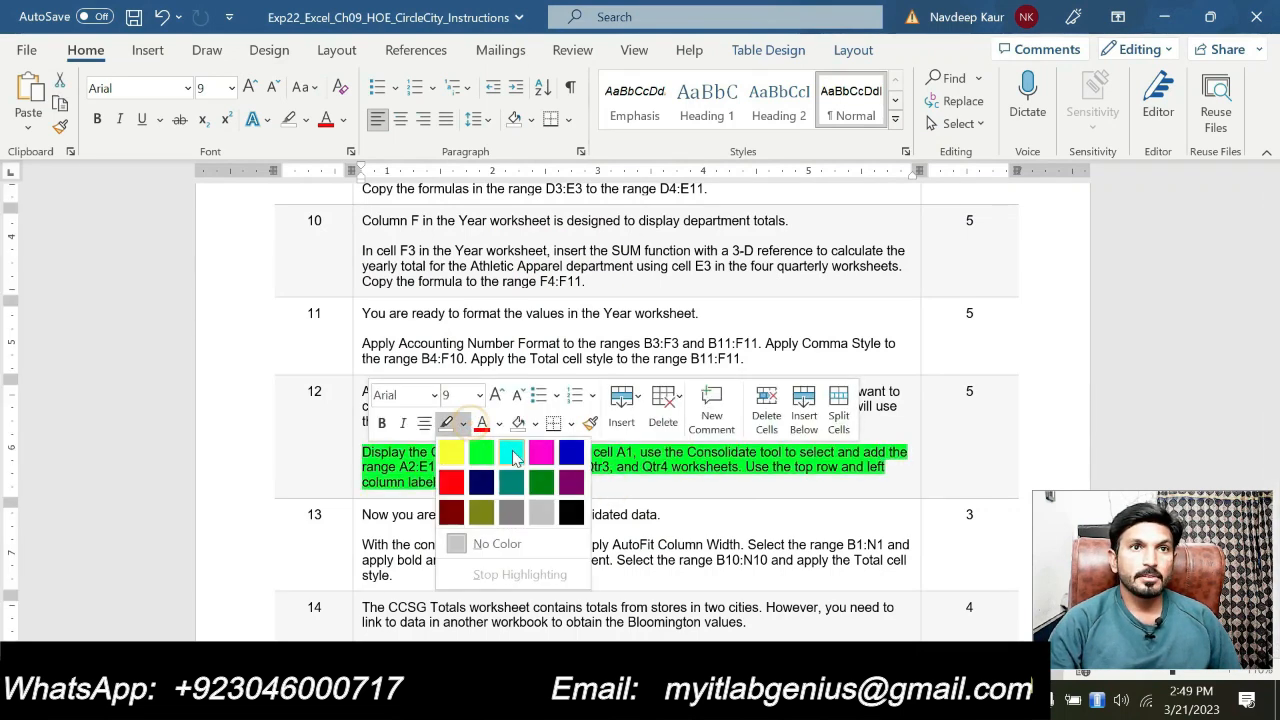
click(512, 456)
click(425, 495)
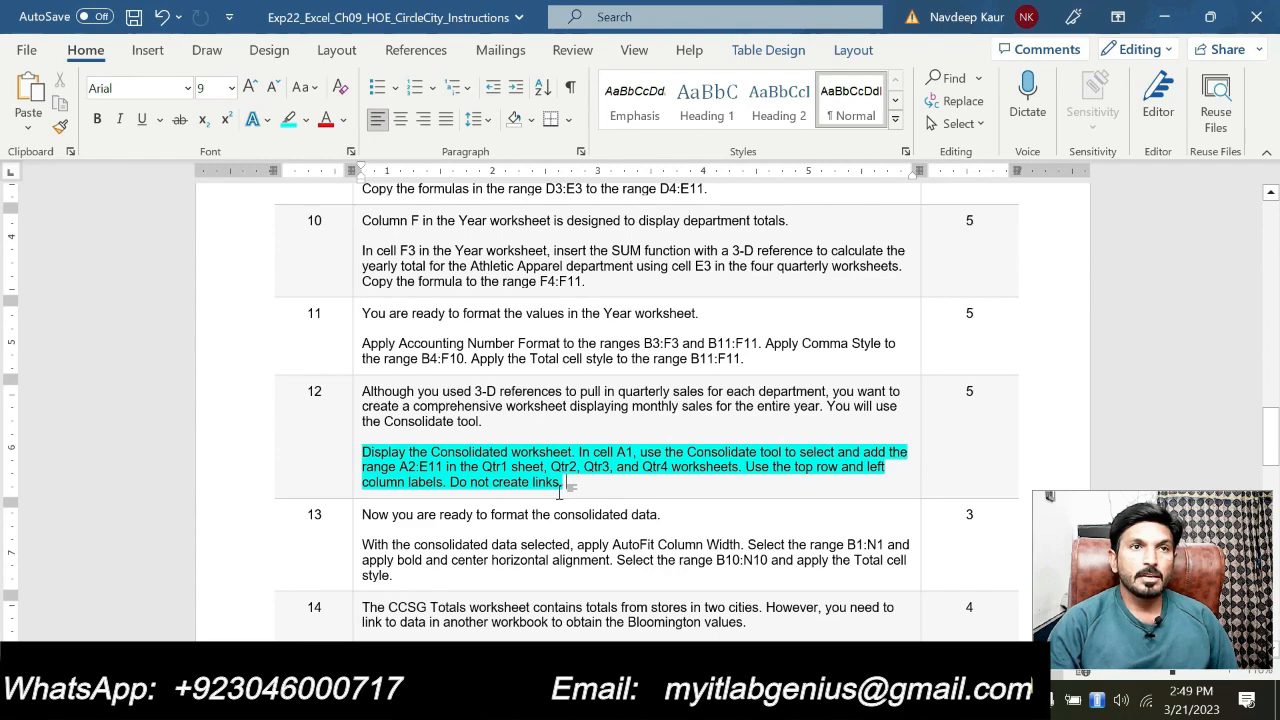
- Check the step 12 to 14 tasks in the Word instructions and display the Consolidated worksheet in Excel
scroll(560, 490, down, 2)
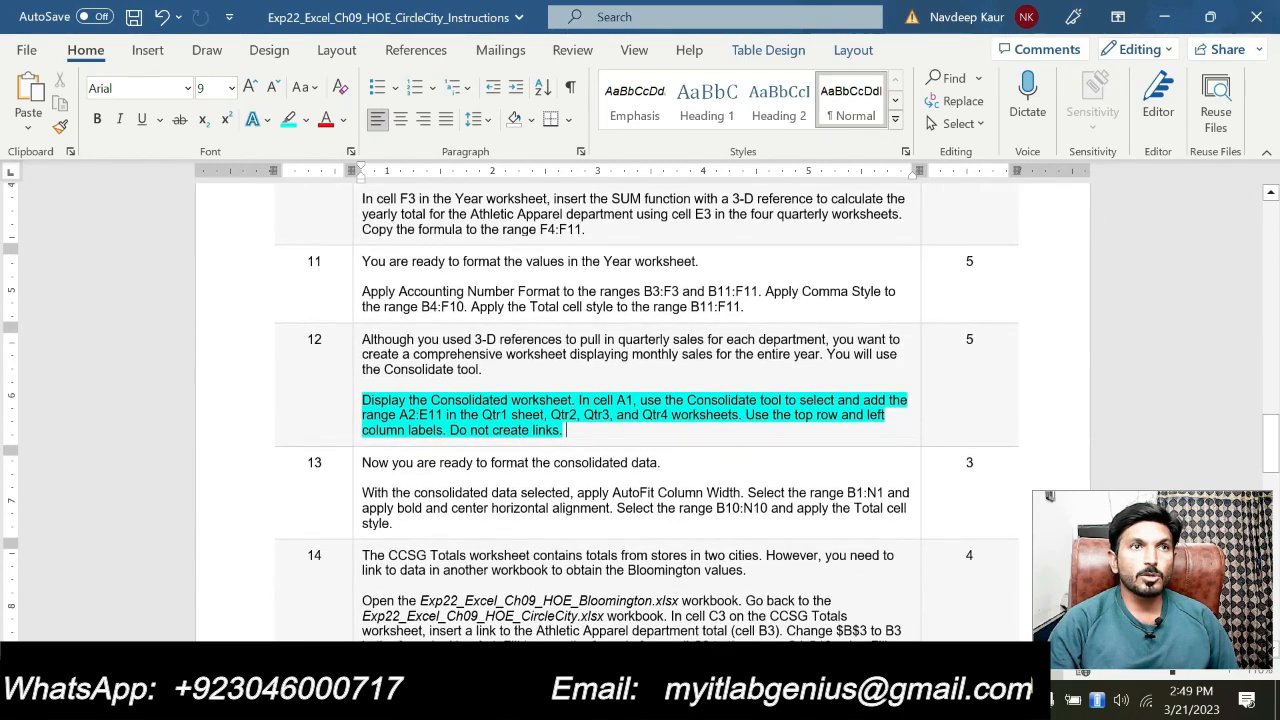
scroll(525, 495, down, 6)
scroll(525, 490, up, 4)
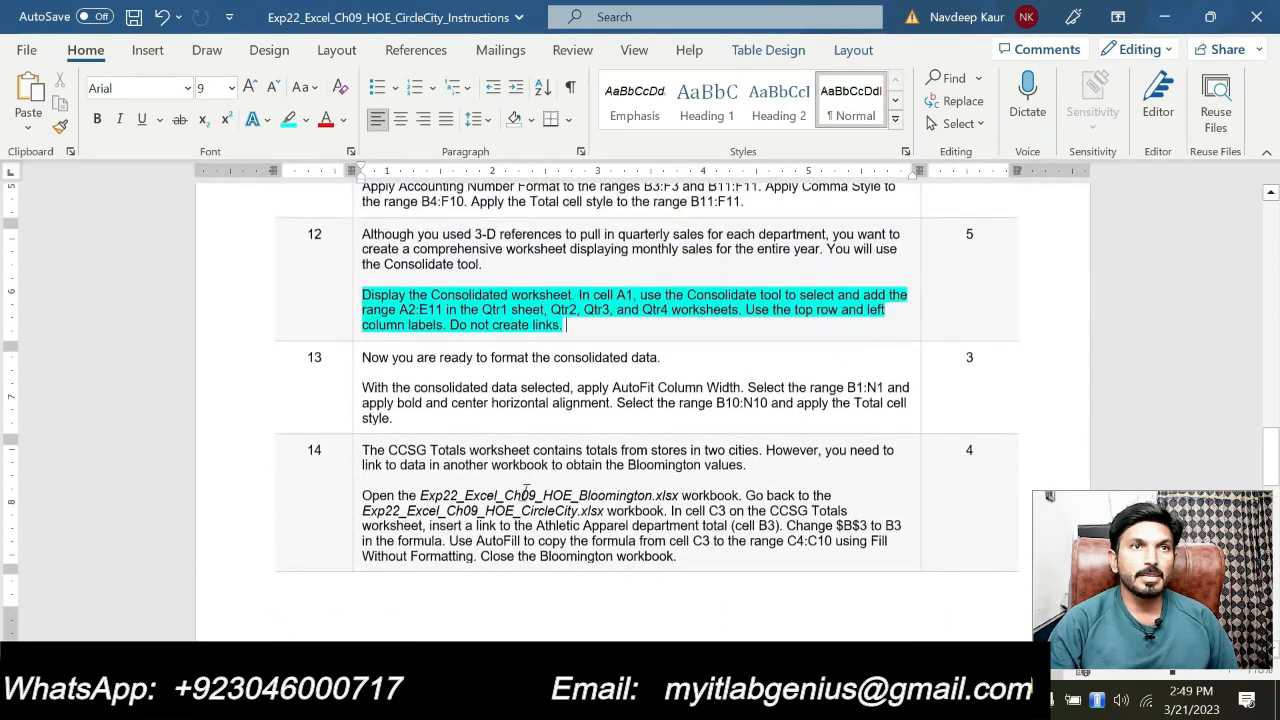
scroll(525, 495, down, 10)
scroll(525, 495, up, 8)
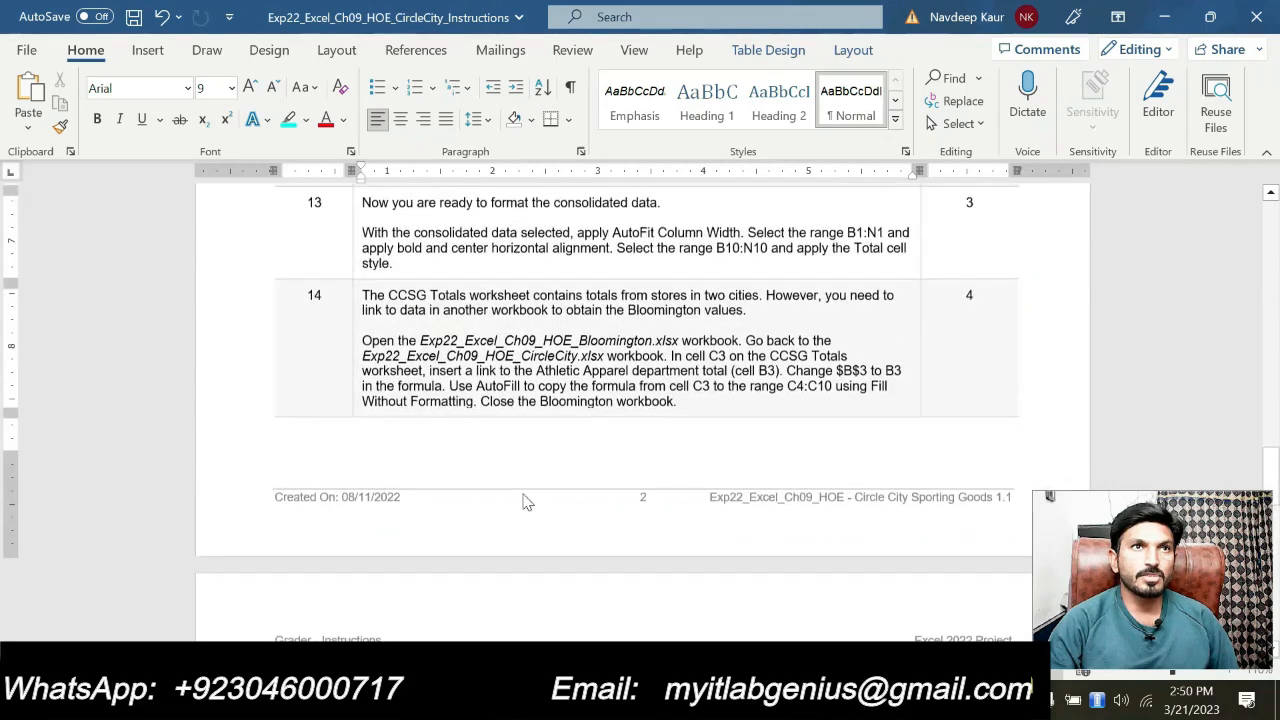
scroll(525, 498, up, 12)
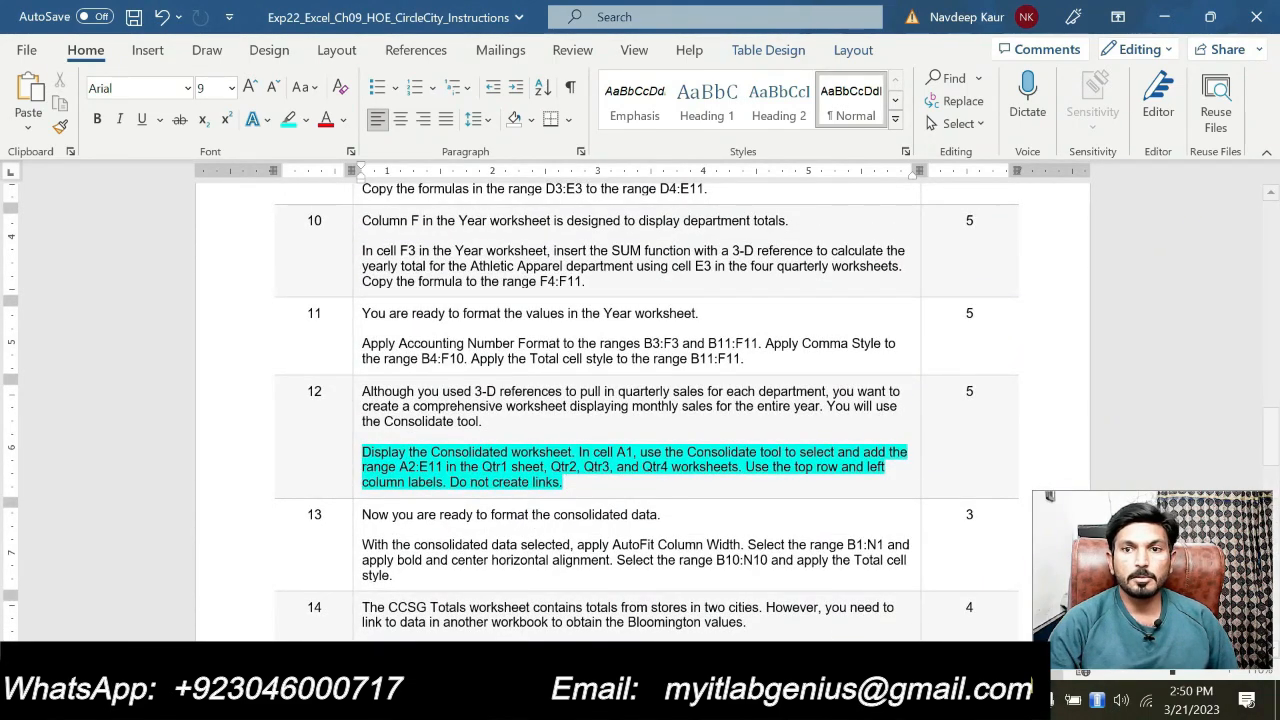
key(alt+Tab)
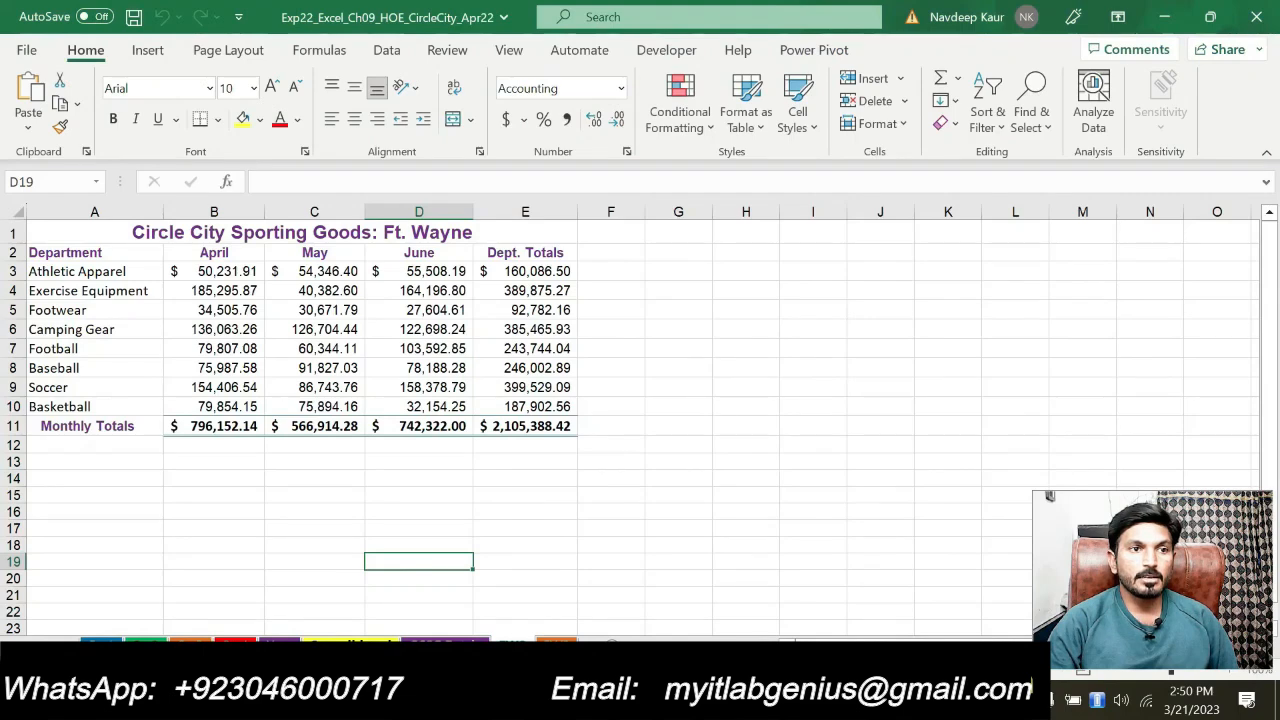
click(335, 640)
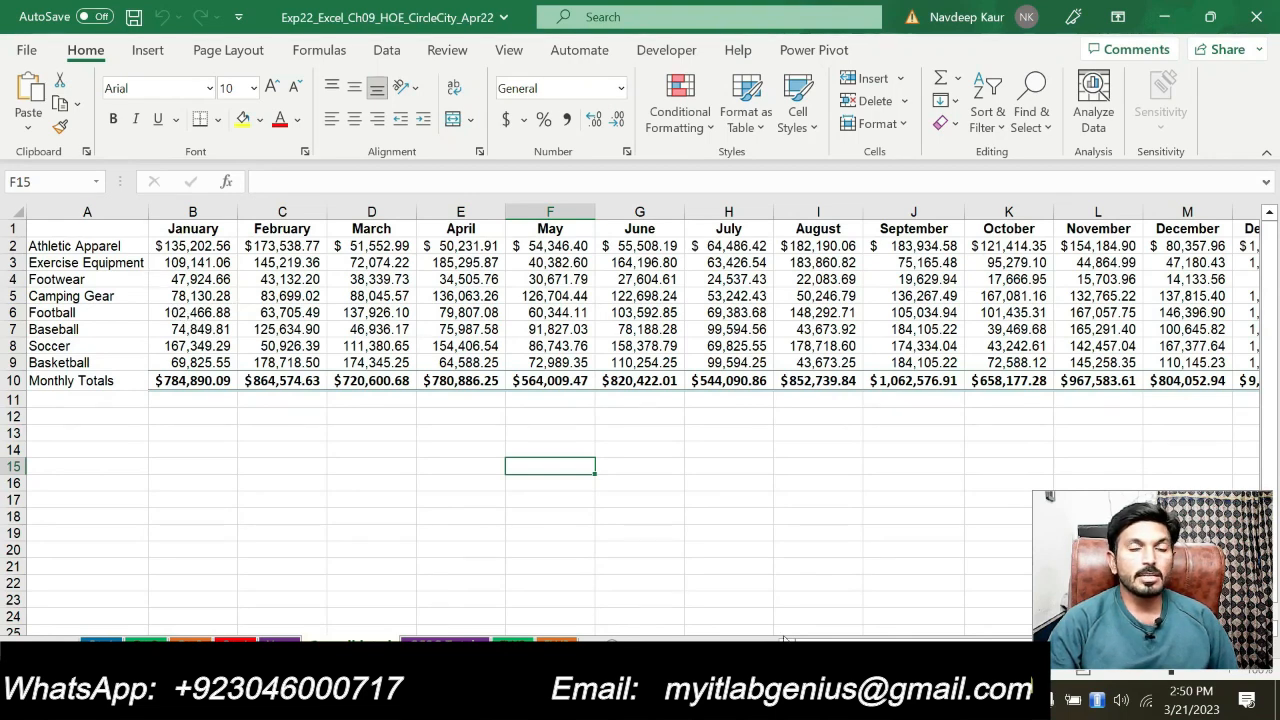
- Switch to the Word instructions and remove the highlight from the step 12 task text
key(alt+Tab)
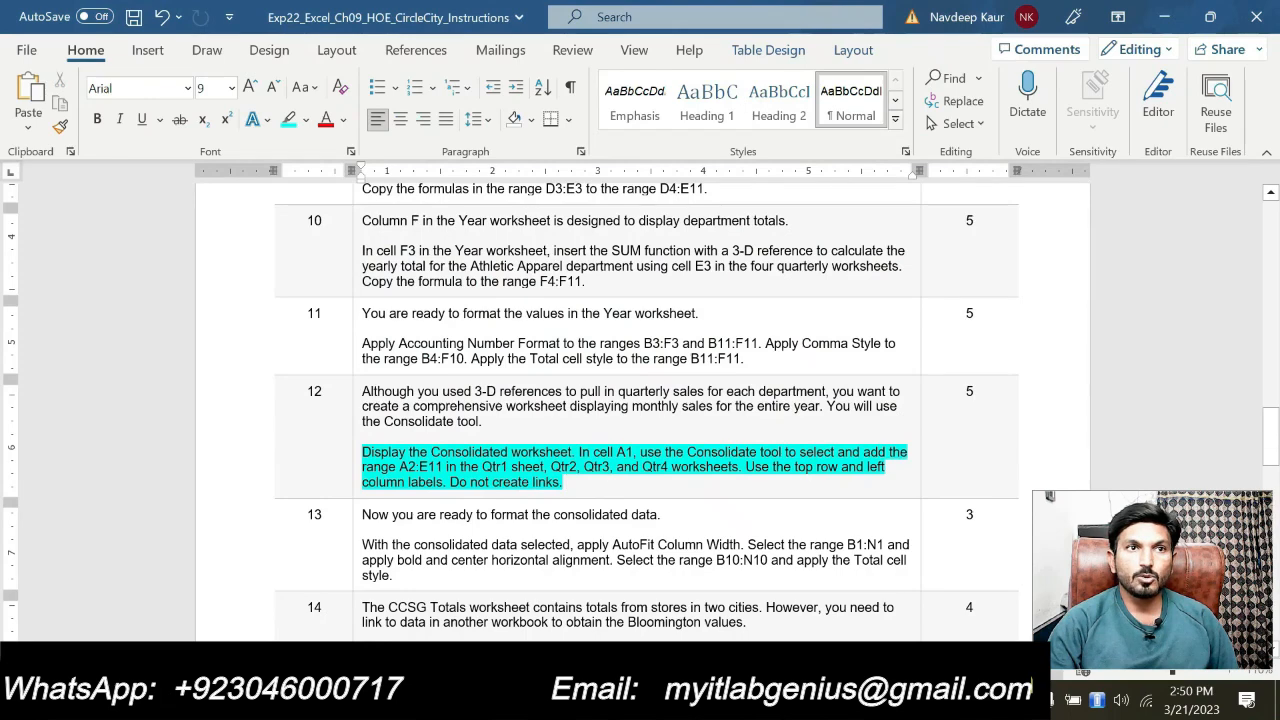
key(alt+Tab)
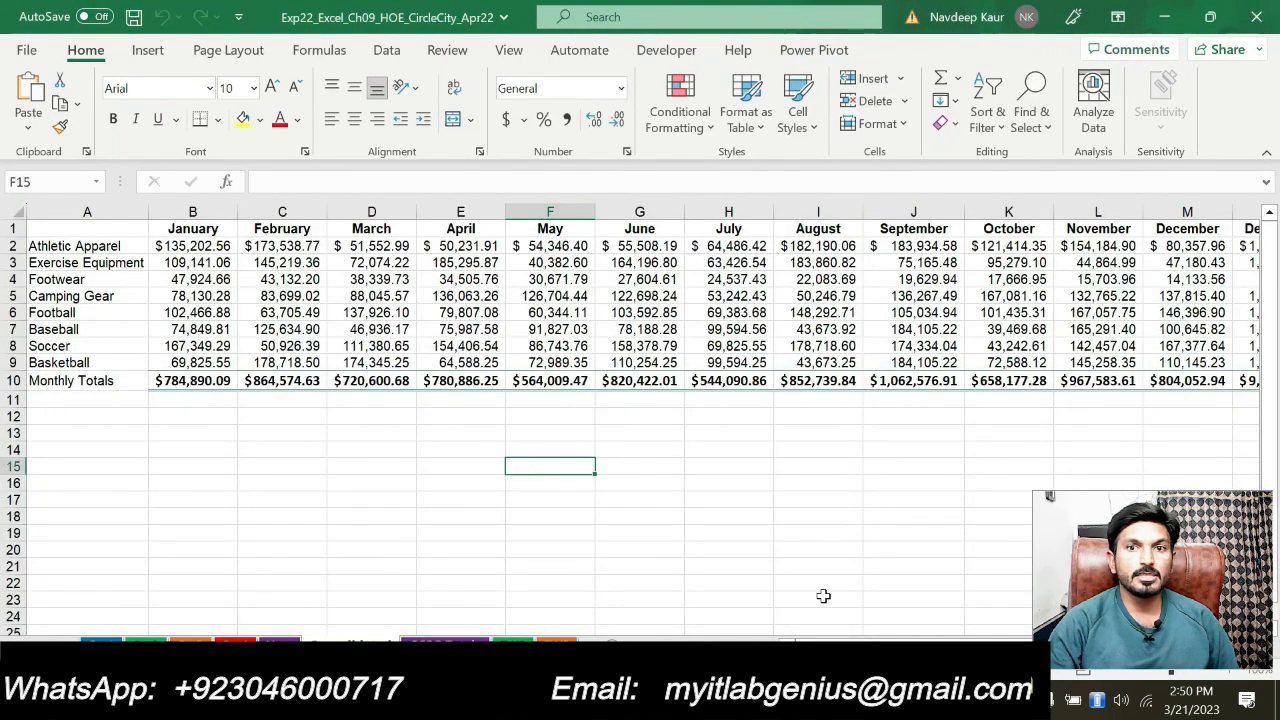
key(alt+Tab)
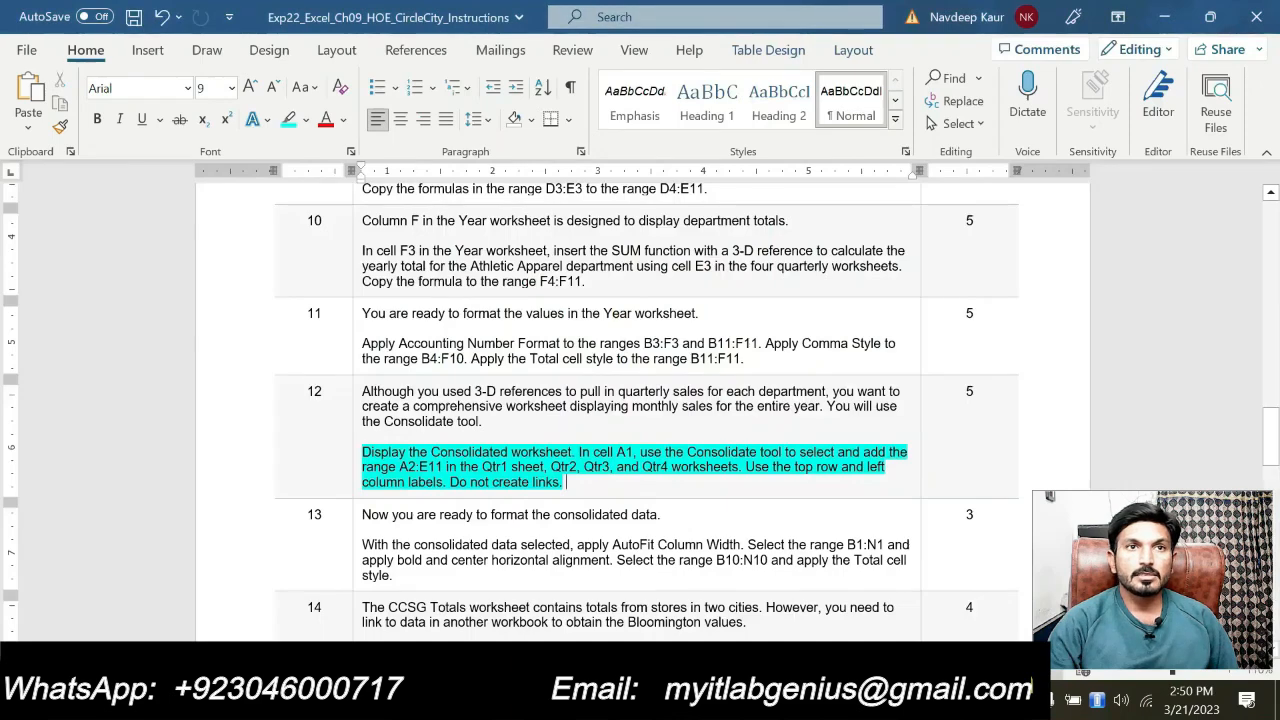
scroll(640, 400, down, 2)
scroll(564, 334, down, 1)
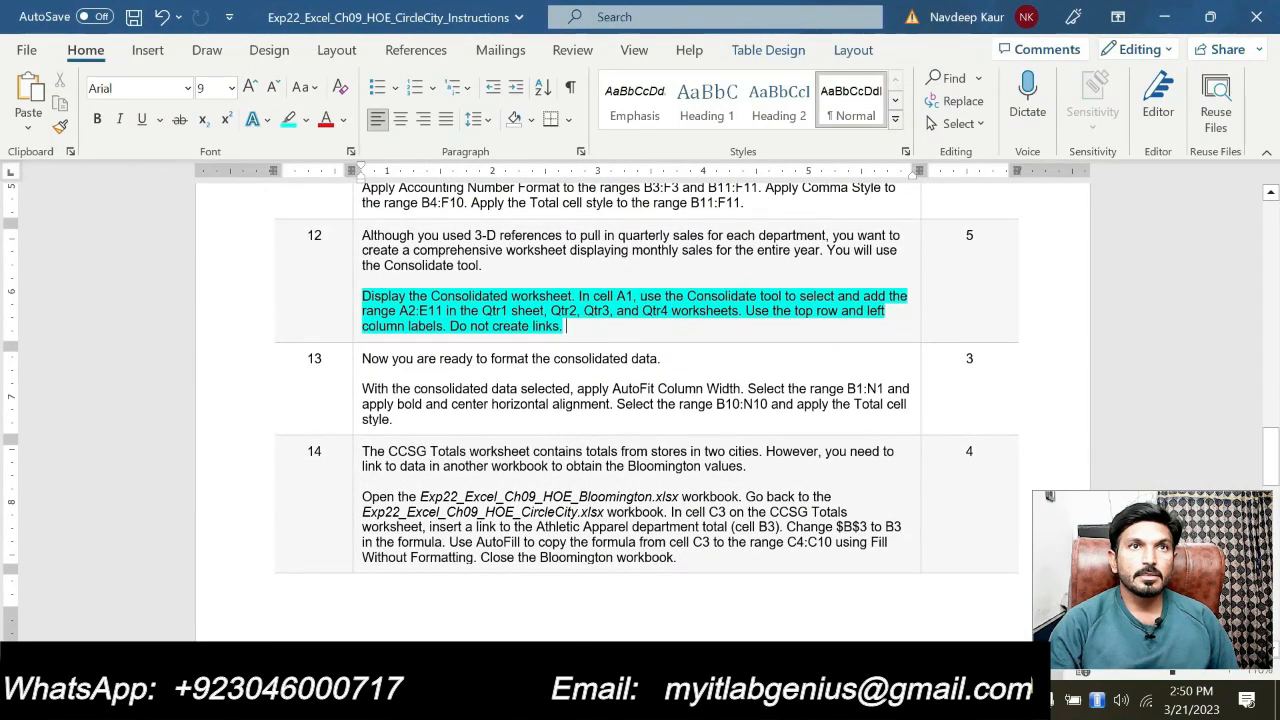
drag(566, 328, 364, 297)
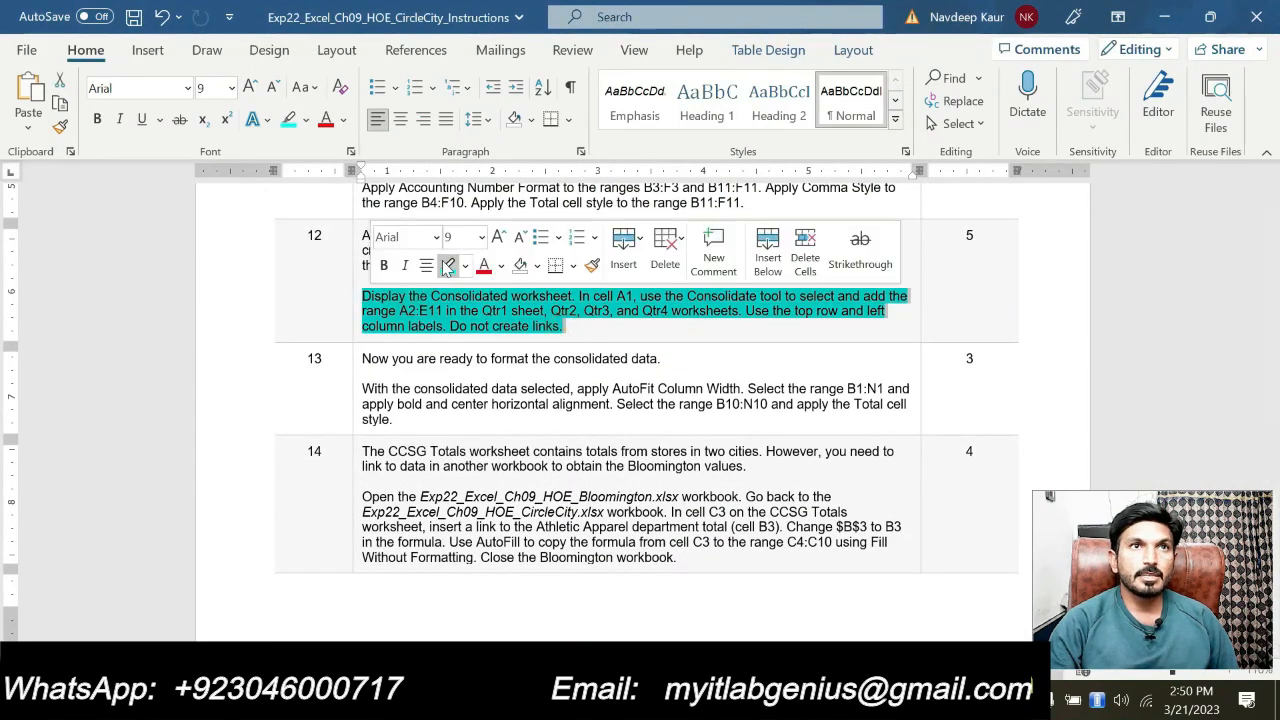
click(476, 265)
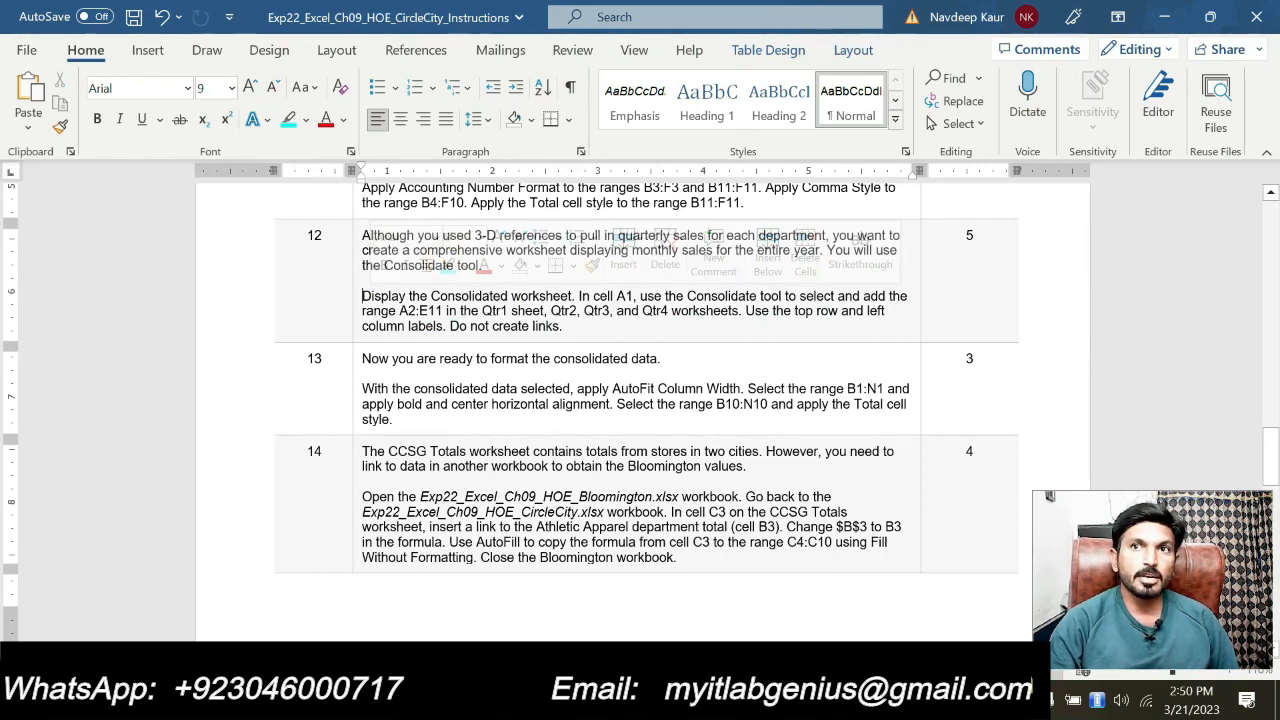
click(363, 296)
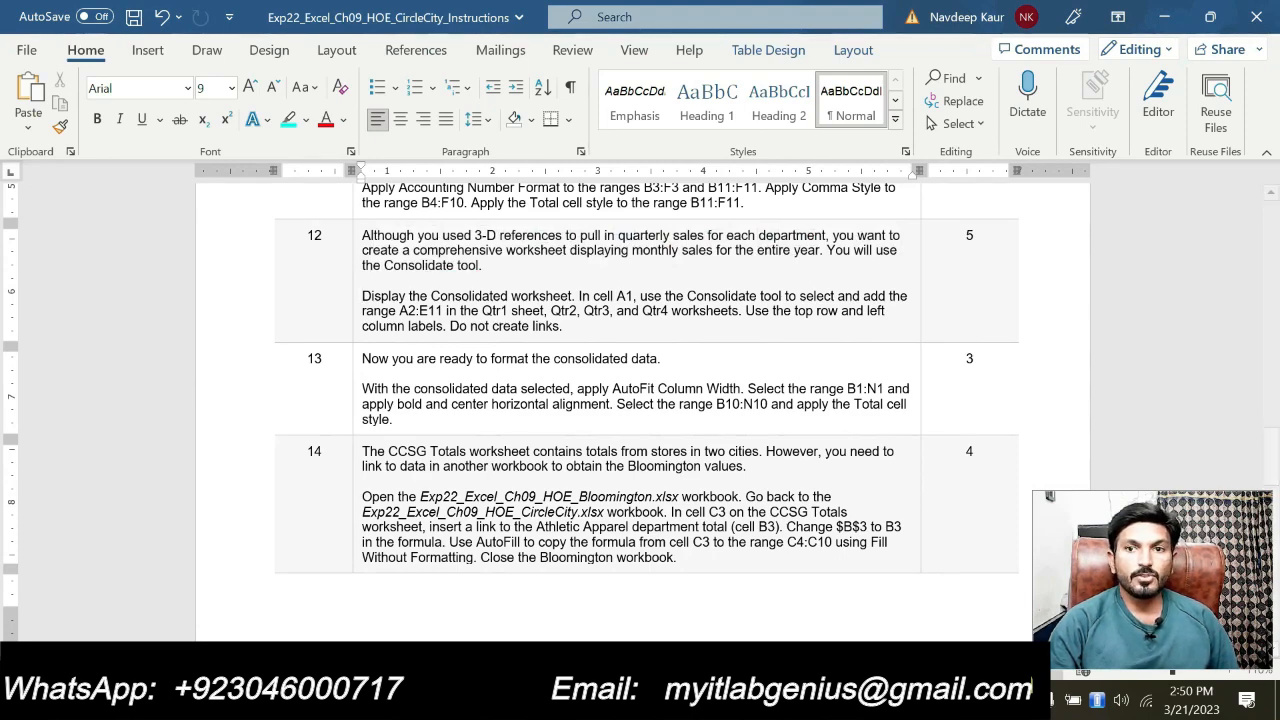
- Check the step 13 and 14 tasks in the Word instructions and display the worksheet with the store location totals in Excel
key(alt+Tab)
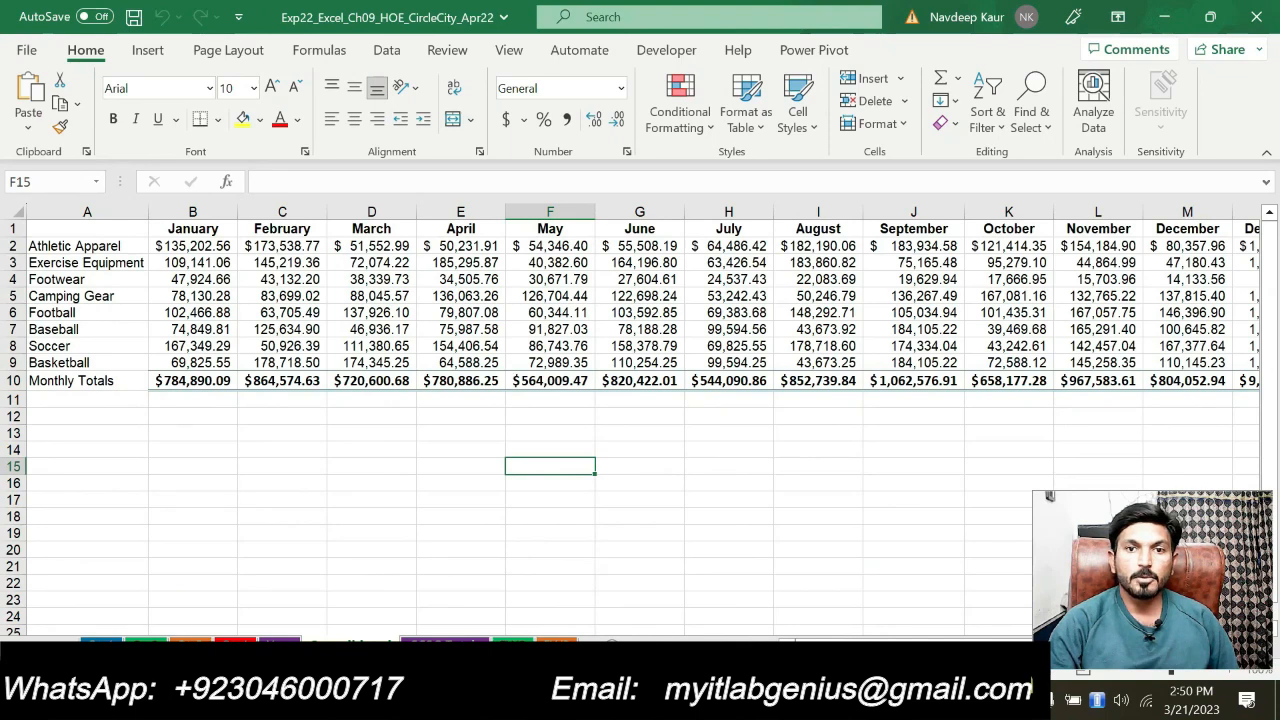
key(alt+Tab)
scroll(646, 400, down, 2)
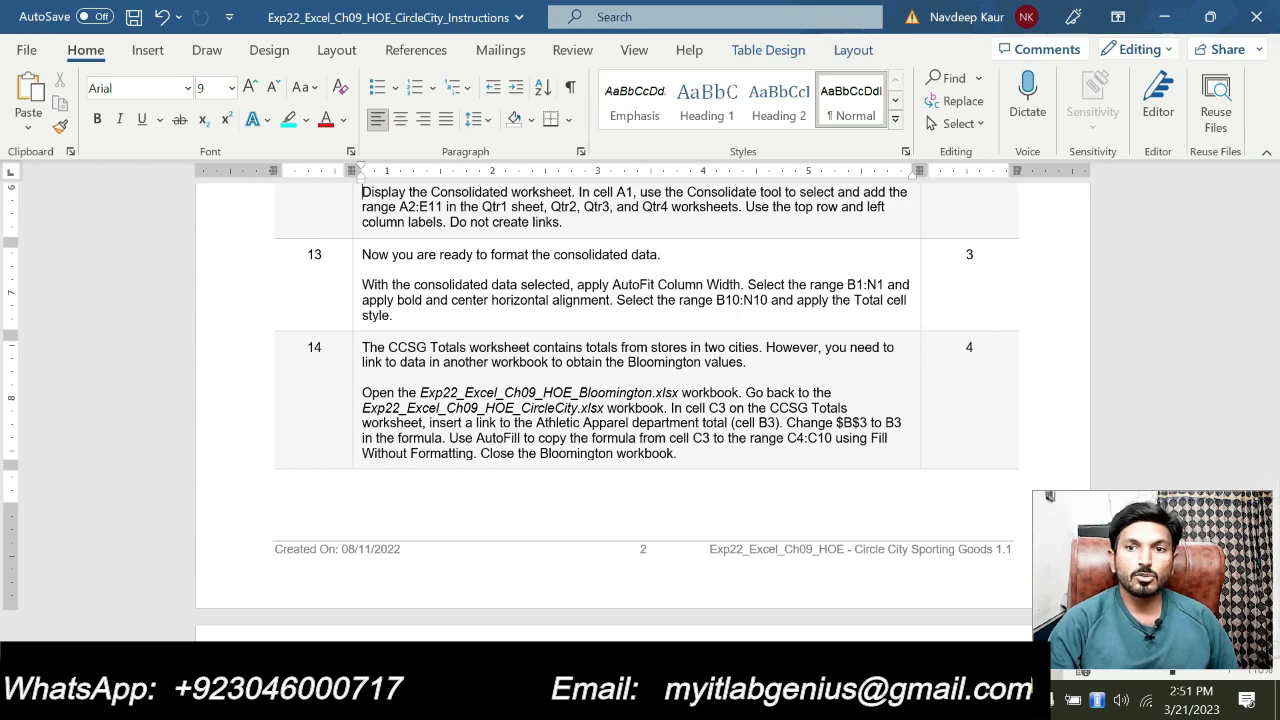
click(847, 700)
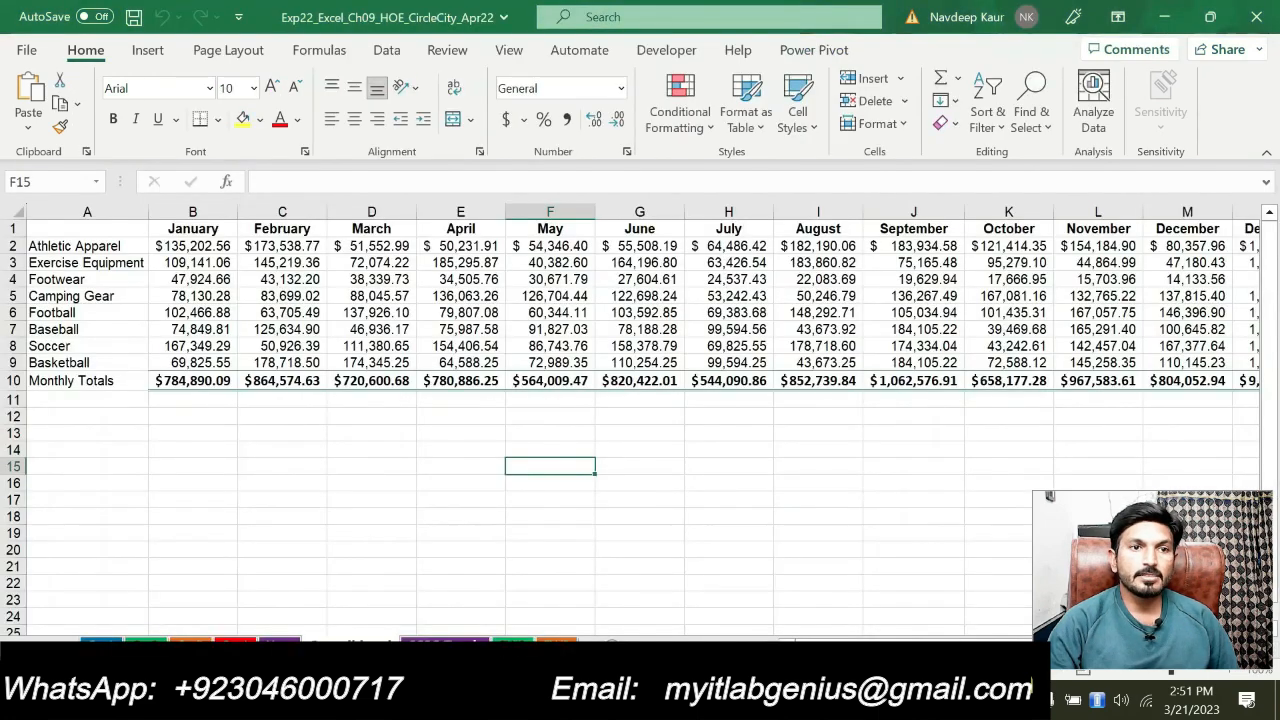
click(415, 638)
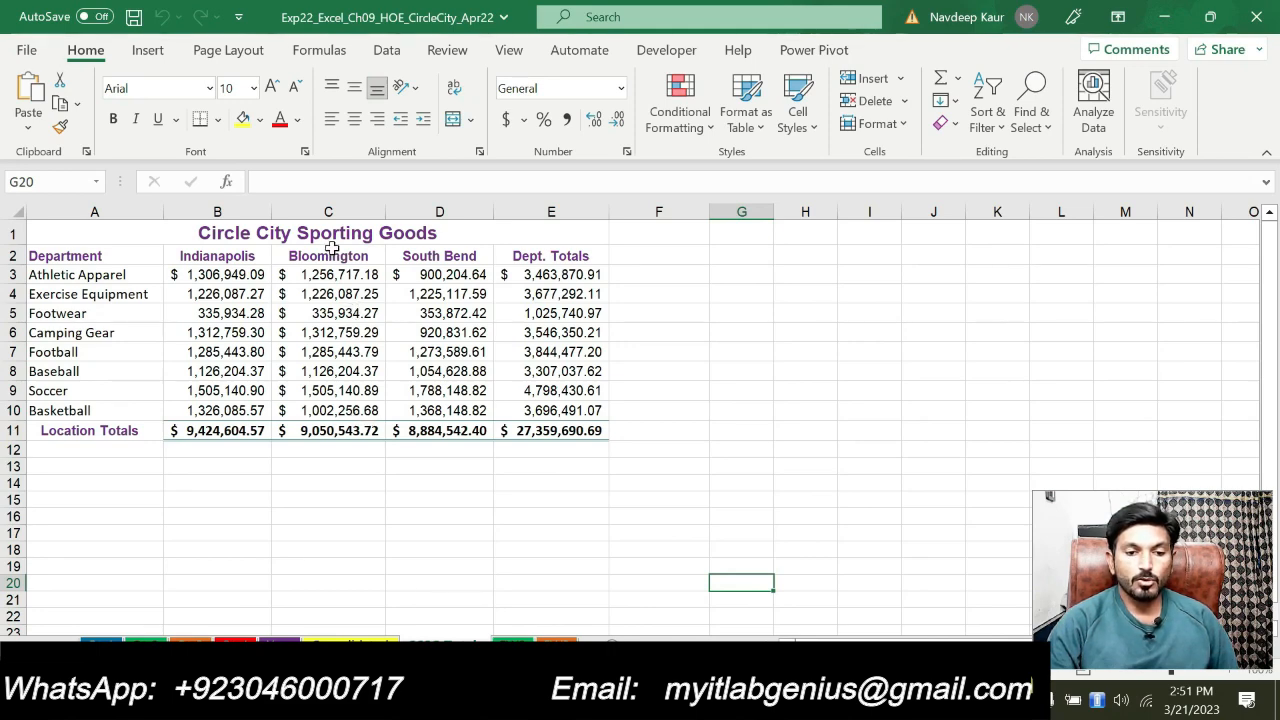
- Examine the step 15 and 16 error-checking tasks for the FW2 worksheet in the Word instructions
key(alt+Tab)
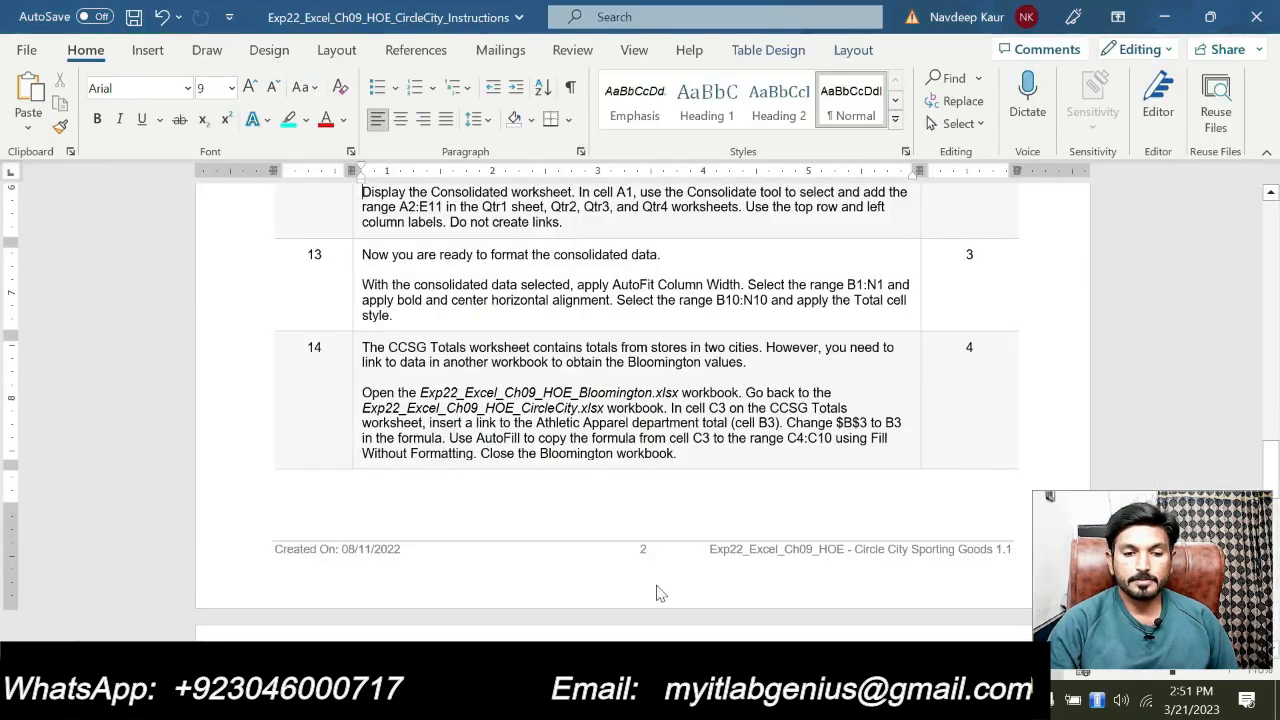
scroll(620, 450, down, 10)
scroll(647, 420, up, 1)
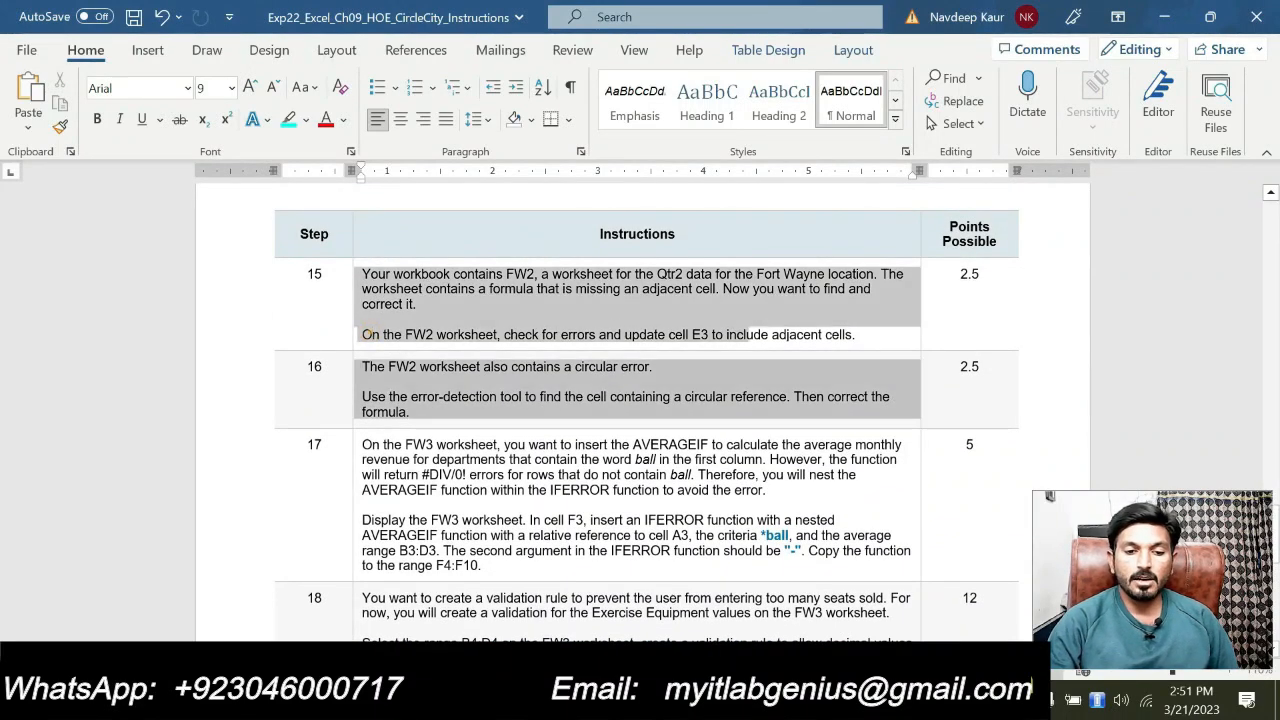
drag(858, 335, 362, 335)
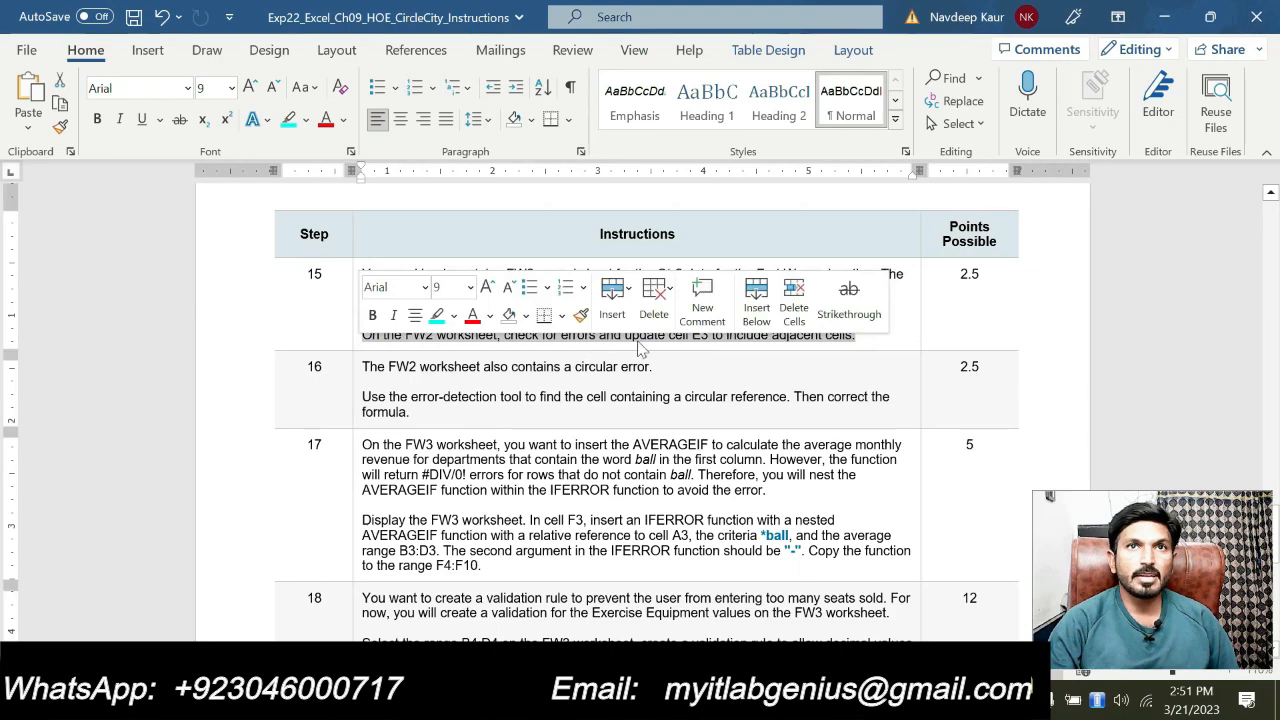
click(643, 338)
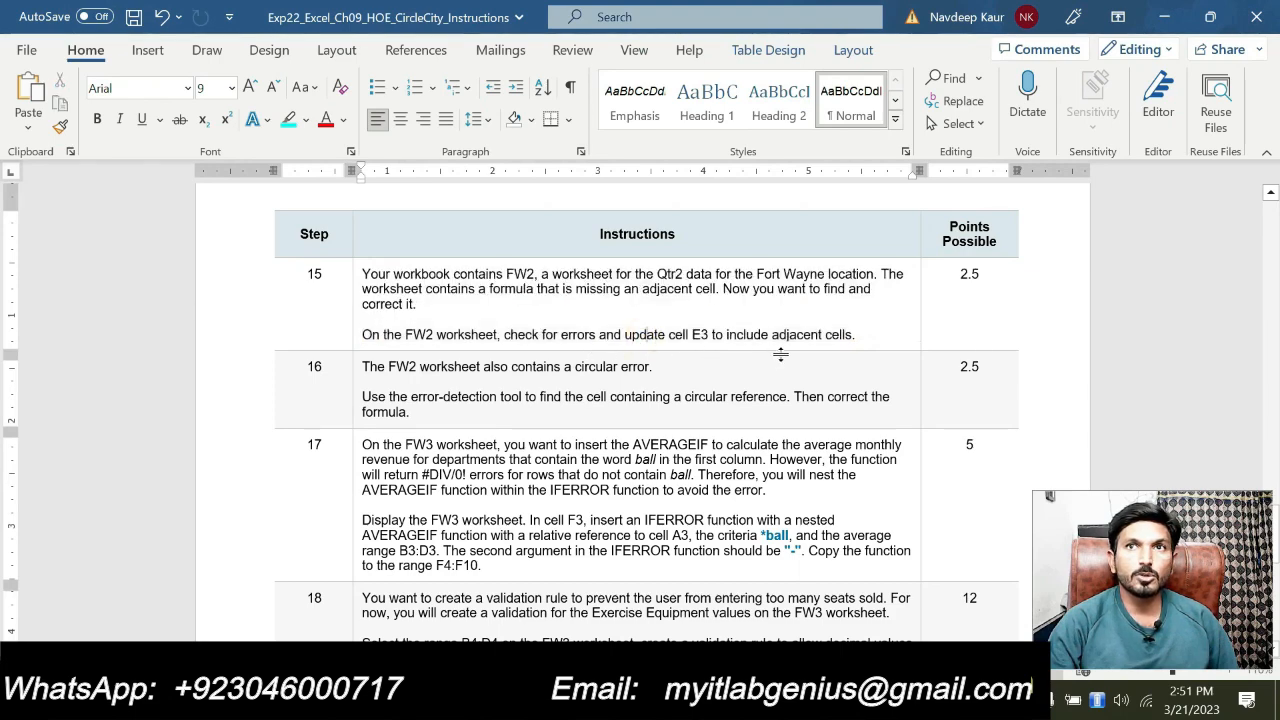
key(alt+Tab)
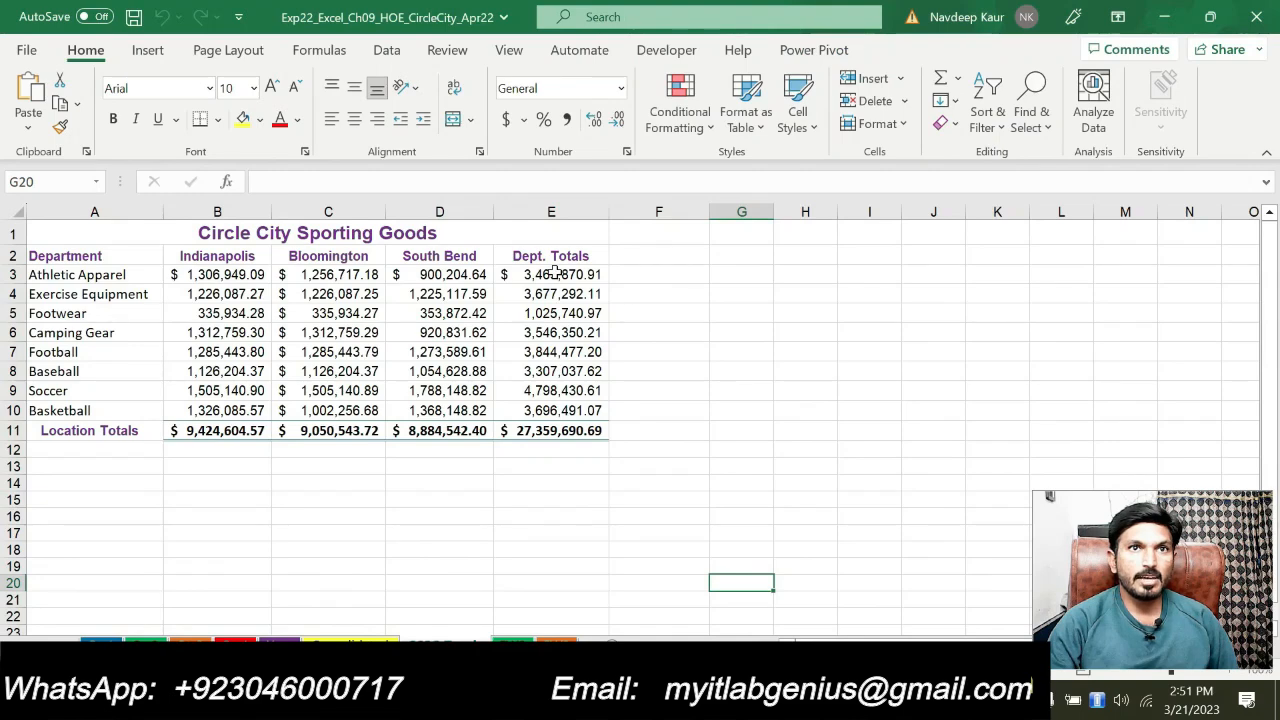
key(alt+Tab)
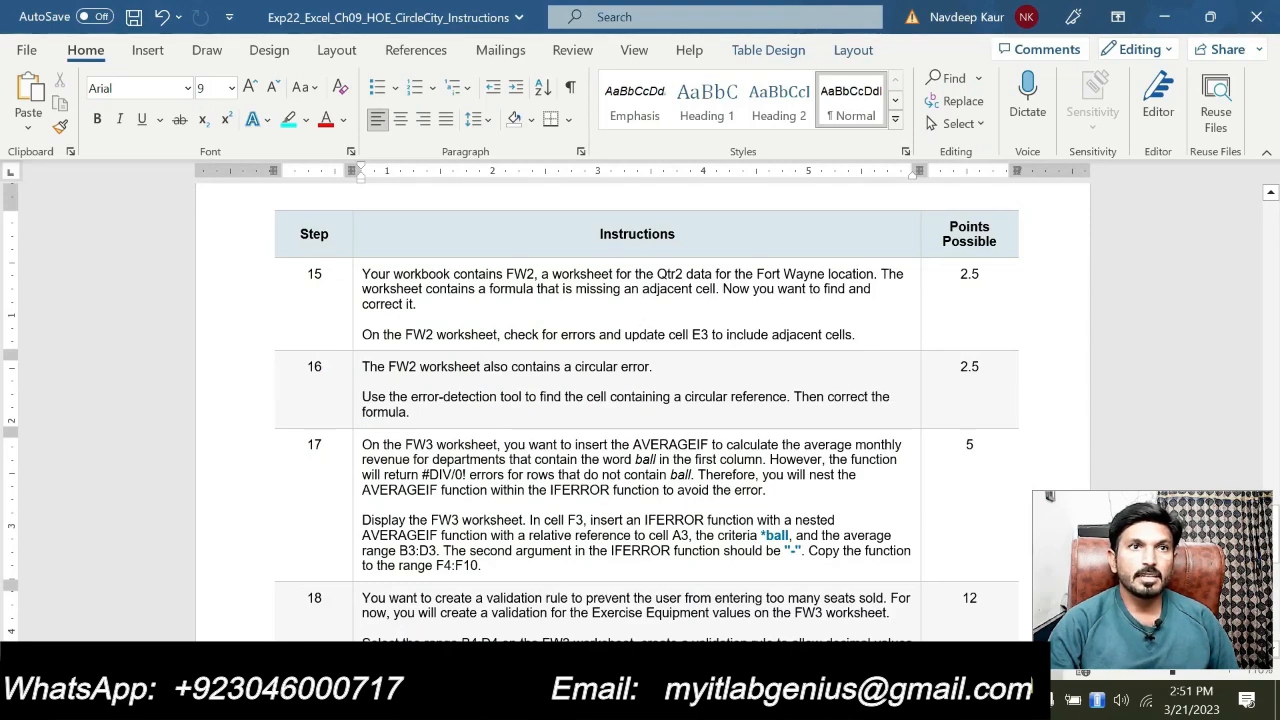
key(alt+Tab)
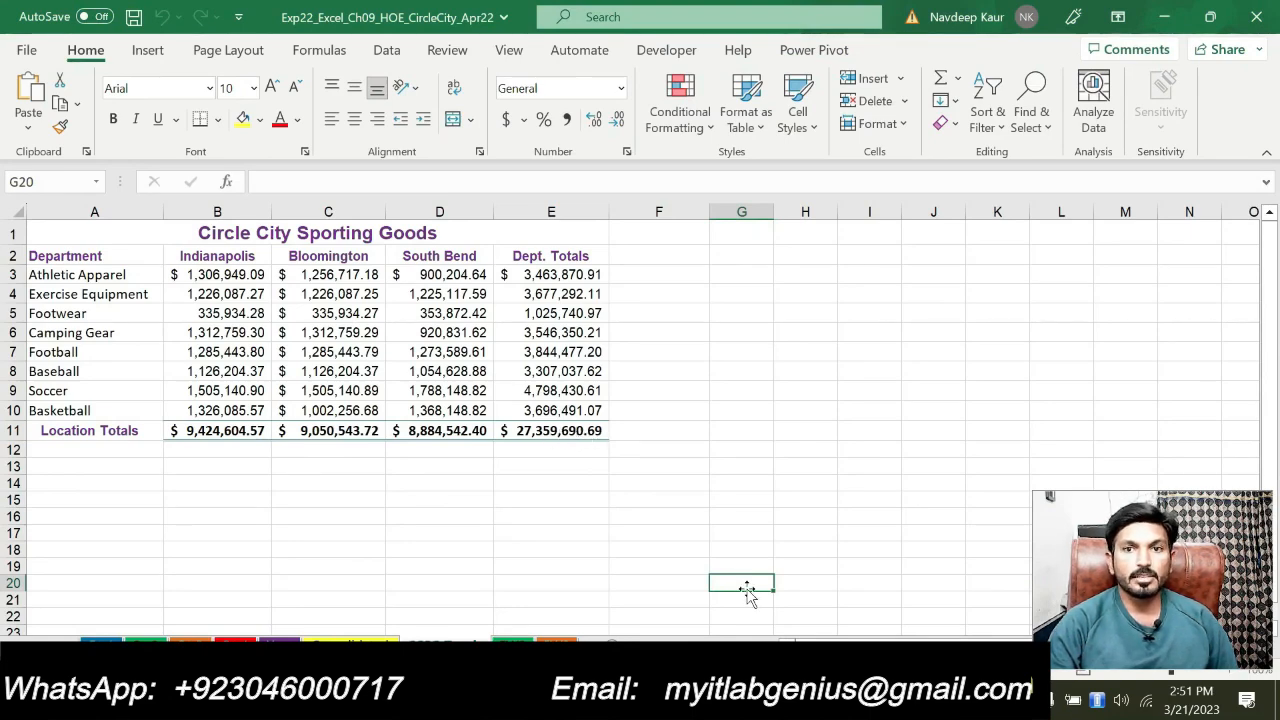
- Switch to the Word instructions and highlight the step 17 task text about the IFERROR and AVERAGEIF functions in turquoise
key(alt+Tab)
scroll(572, 486, down, 3)
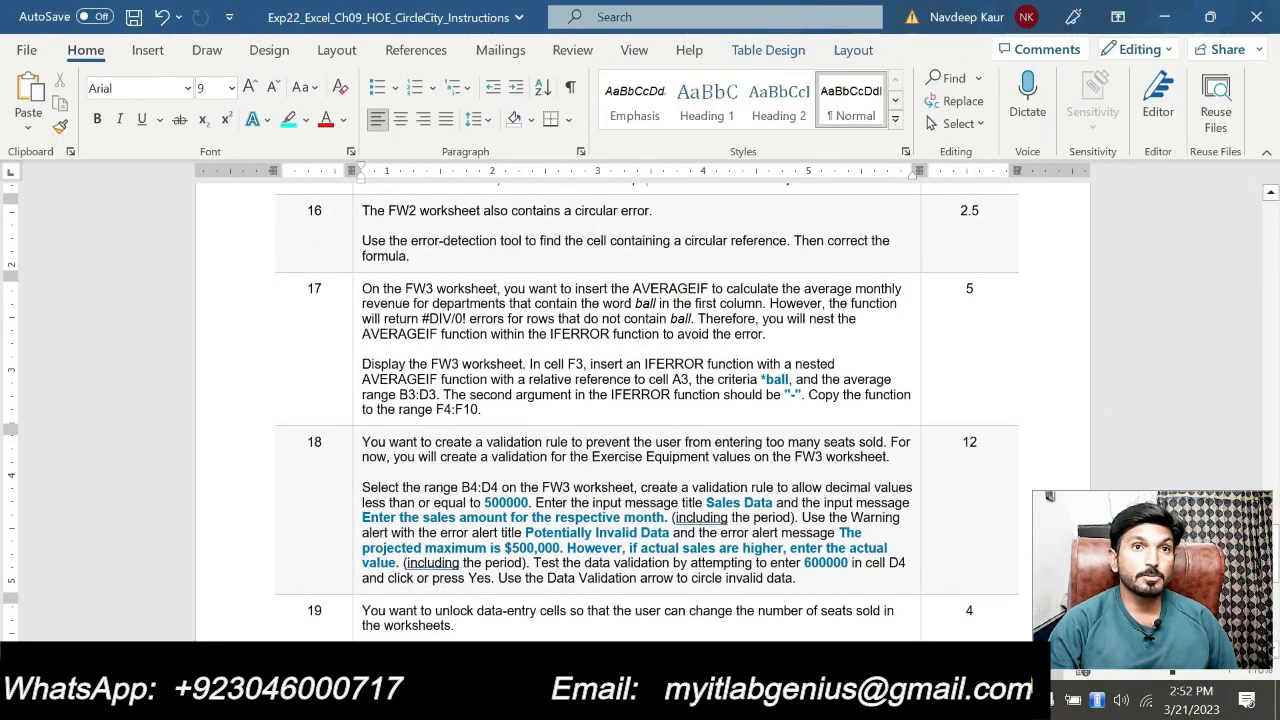
scroll(640, 400, down, 1)
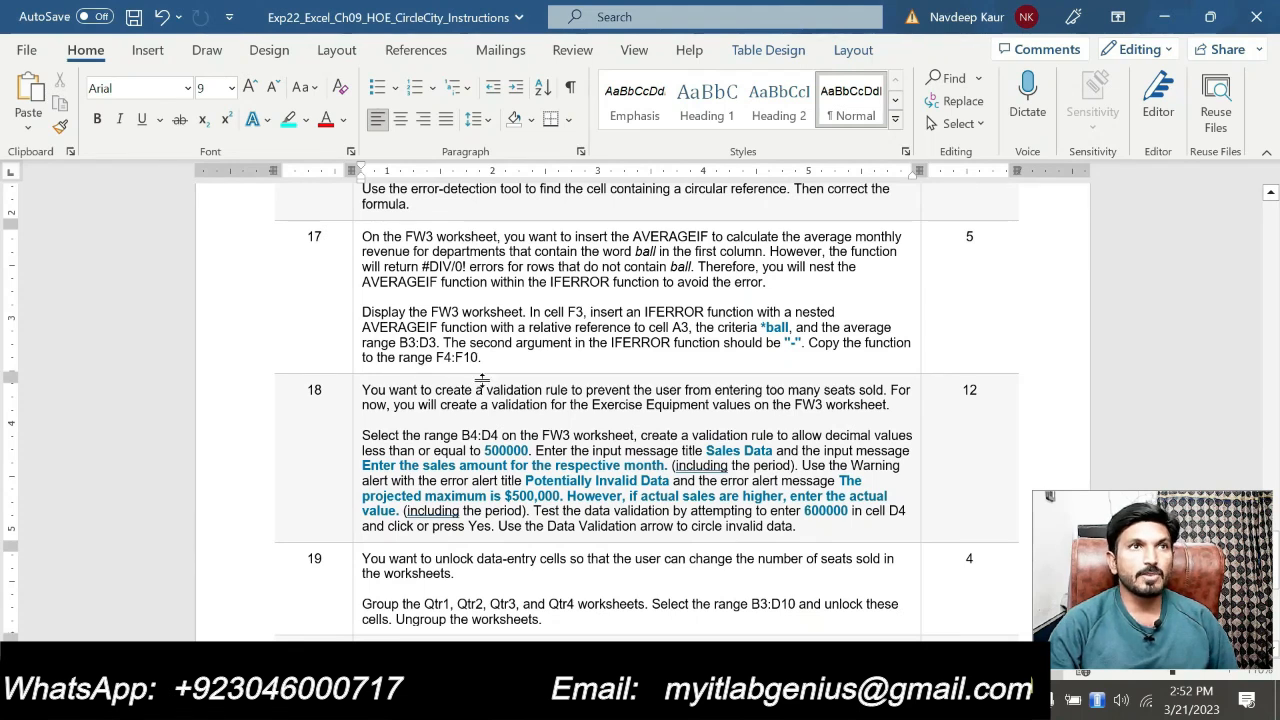
drag(362, 327, 482, 357)
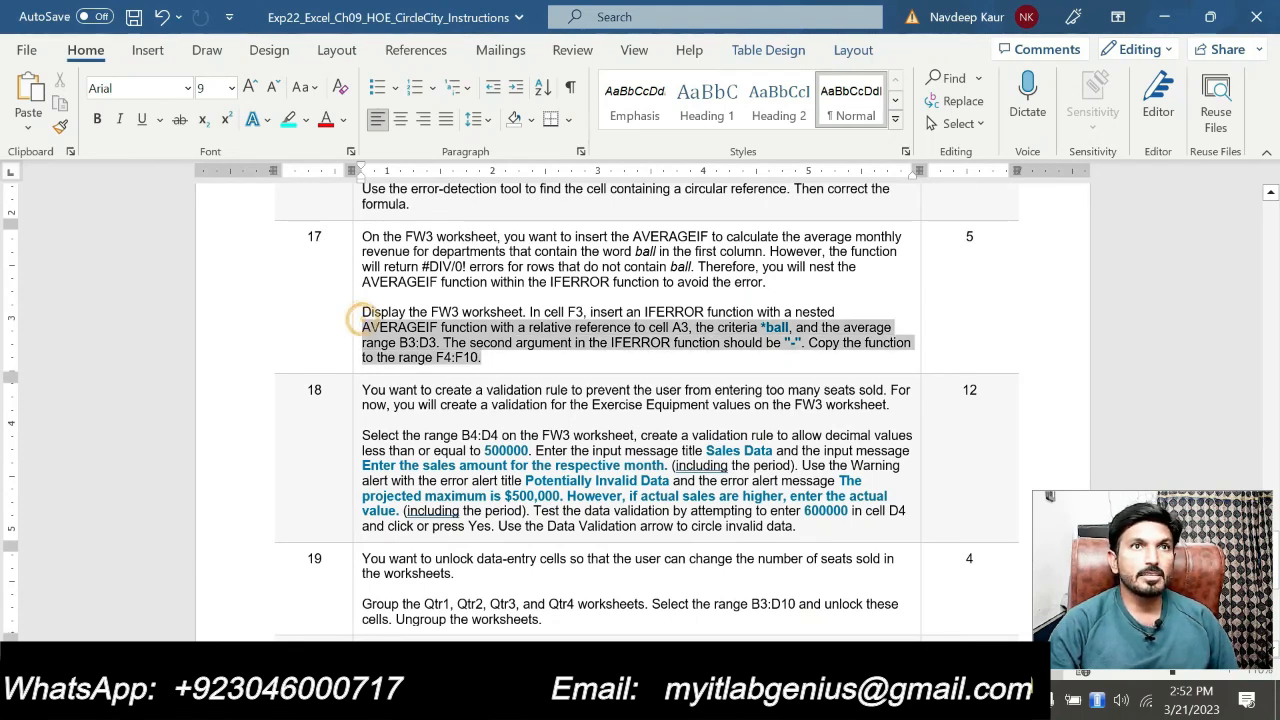
triple_click(500, 355)
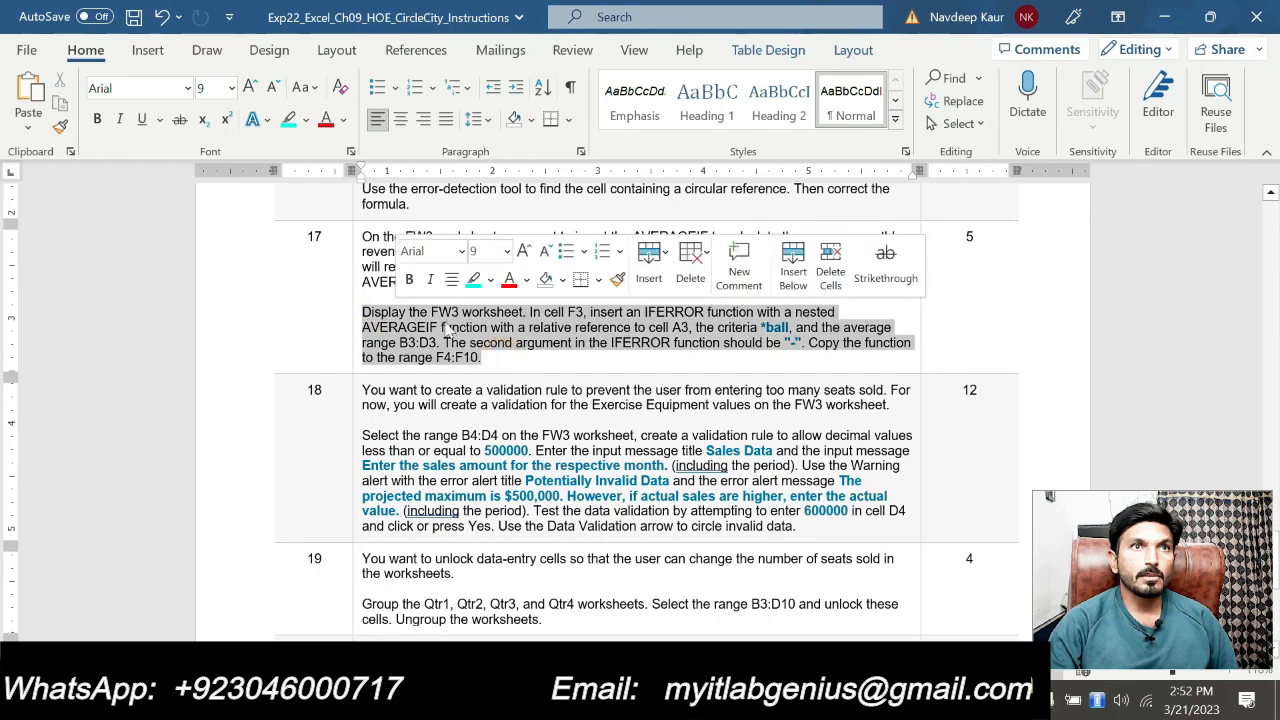
click(466, 280)
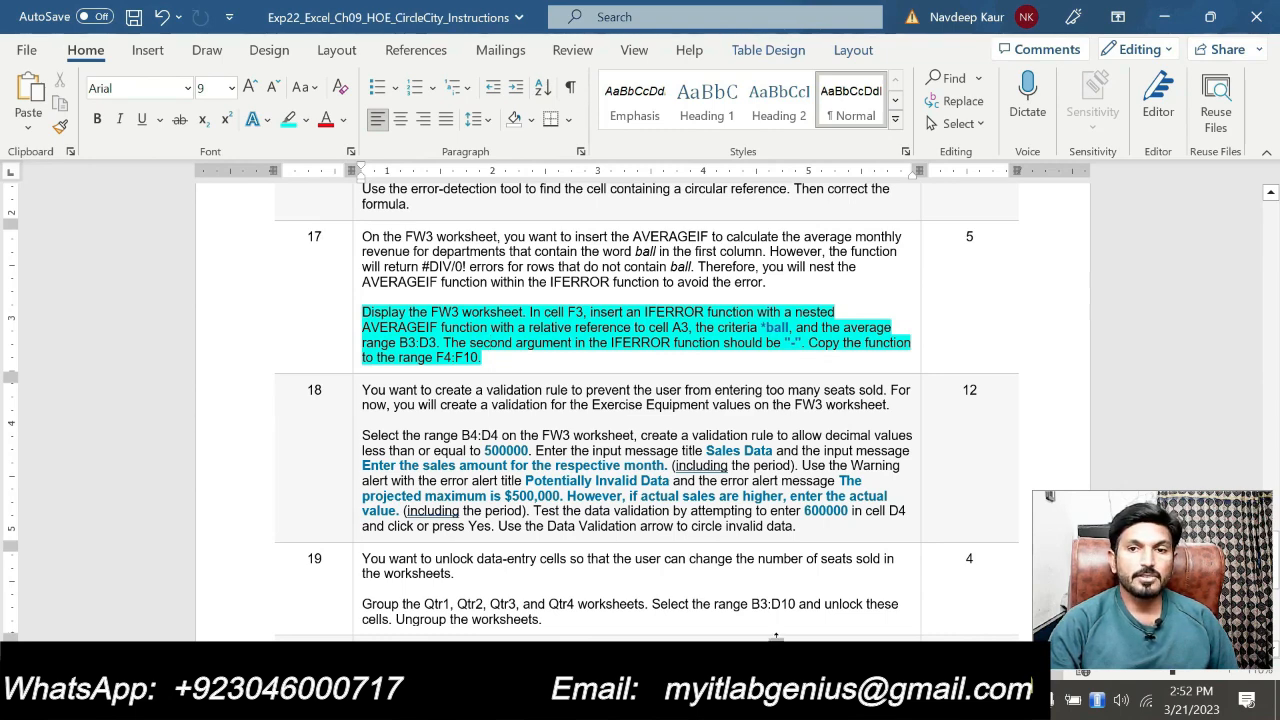
- Recheck the step 17 task in the Word instructions and display the FW3 worksheet in Excel
click(775, 705)
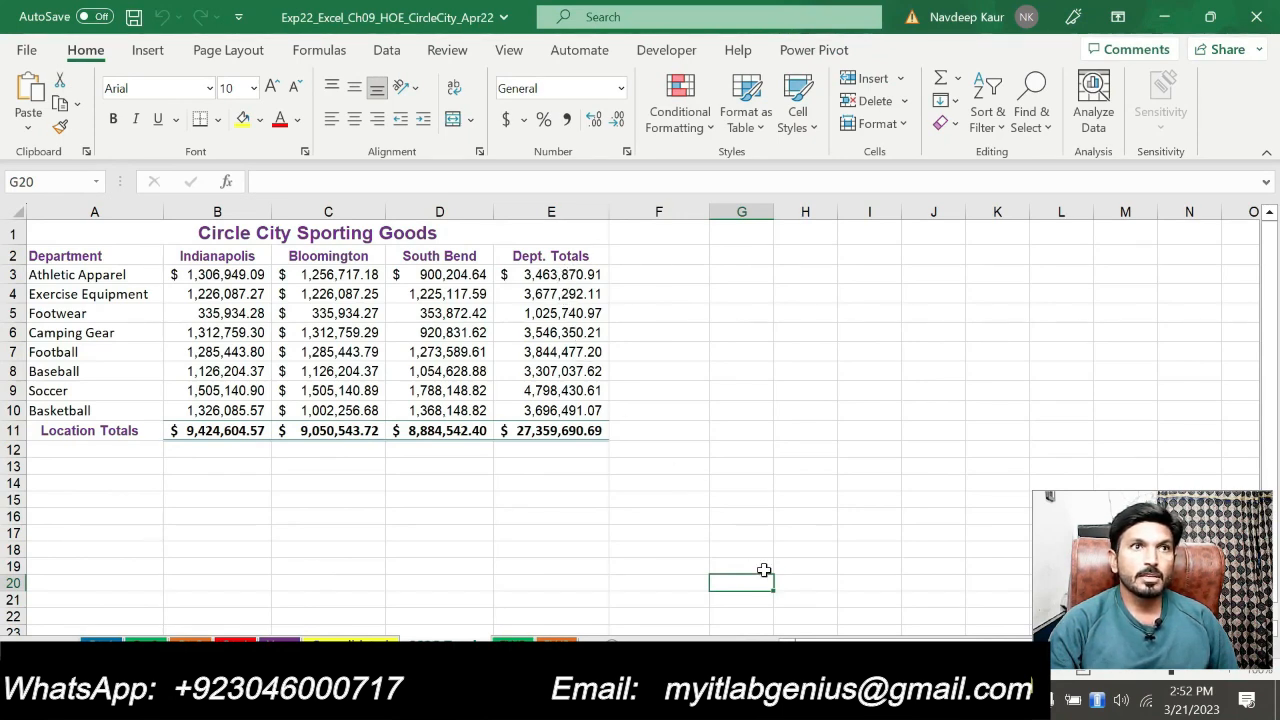
key(alt+Tab)
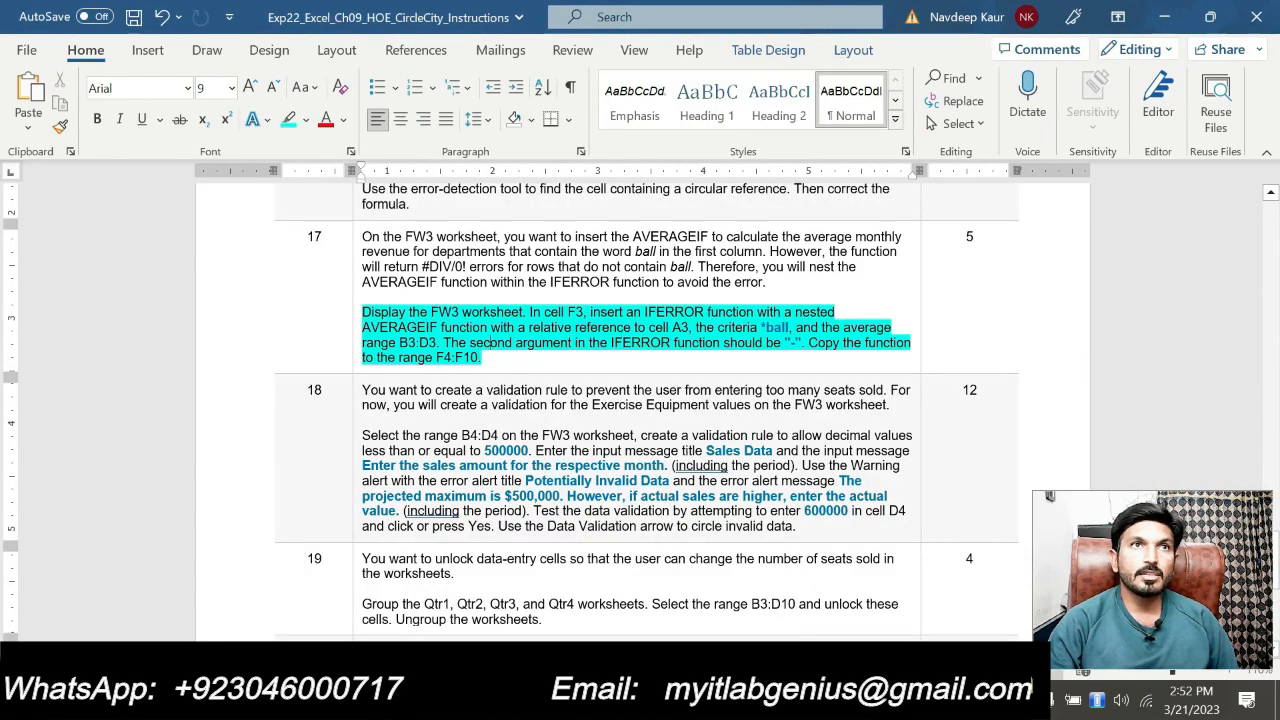
key(alt+Tab)
click(556, 640)
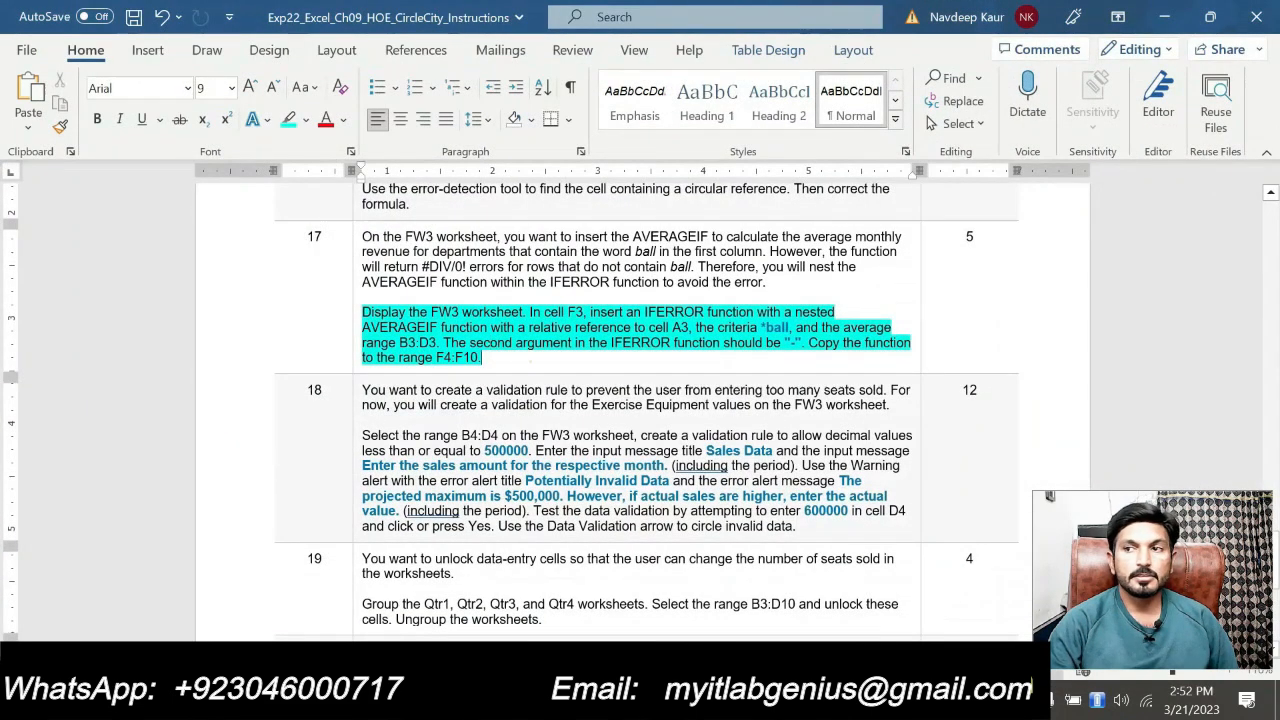
- In the Word instructions, remove the highlight from the step 17 task text and highlight the step 18 data validation task text in turquoise
drag(531, 362, 362, 312)
click(451, 275)
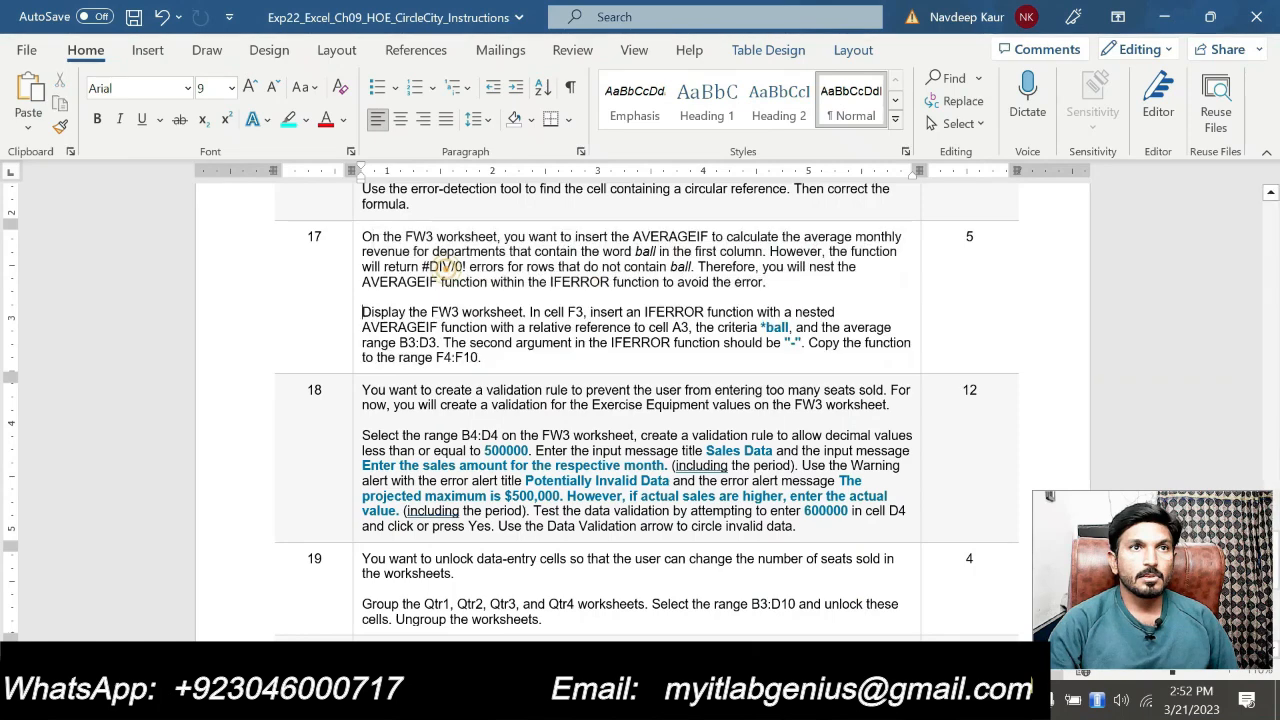
scroll(541, 440, down, 2)
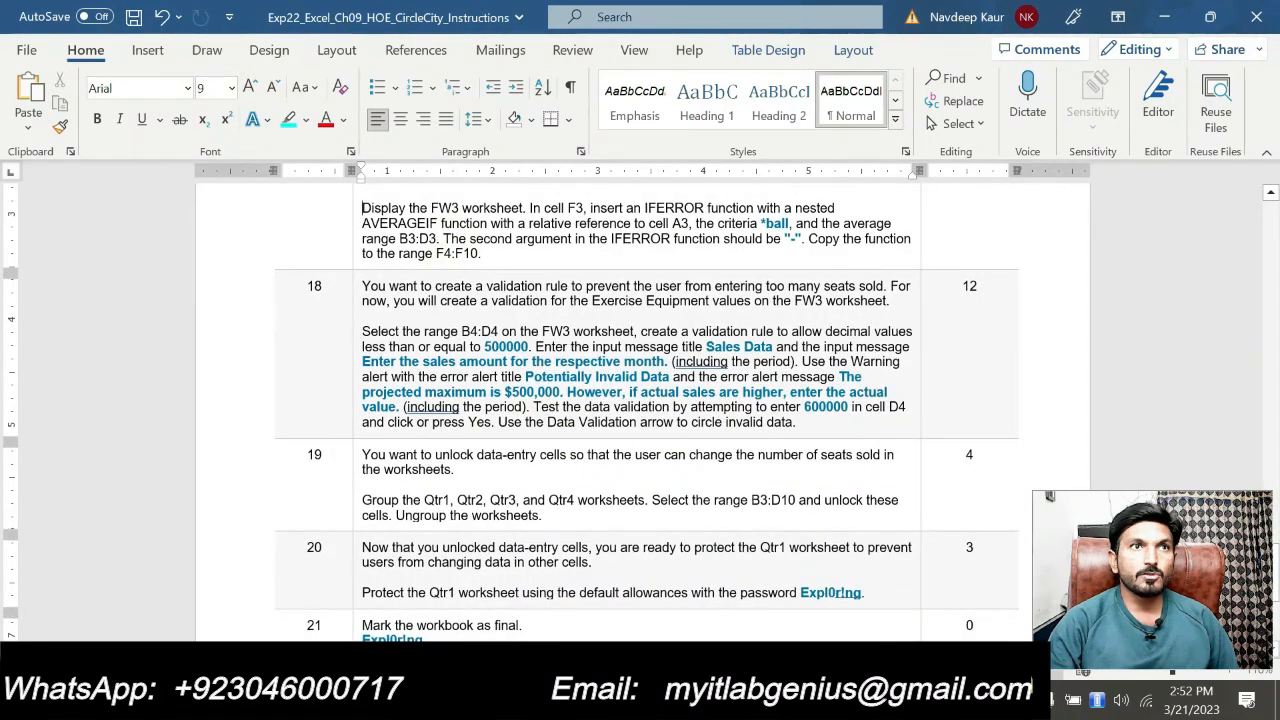
drag(362, 331, 796, 422)
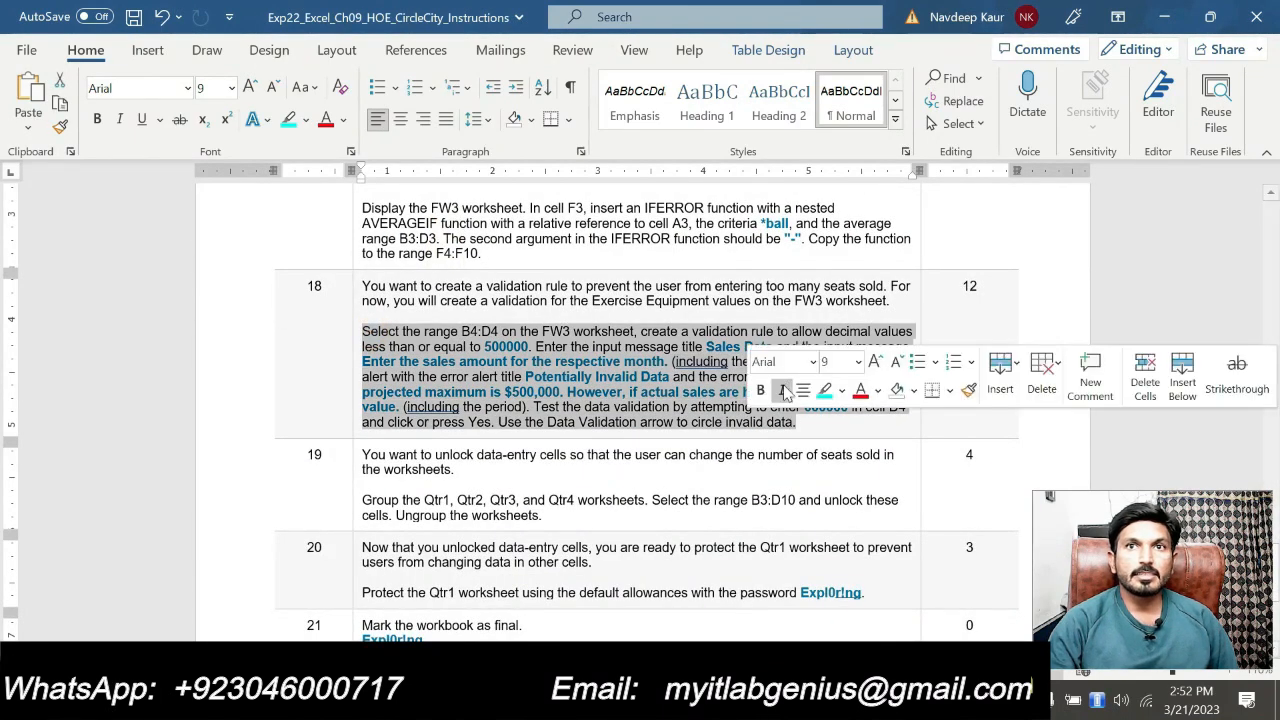
click(826, 390)
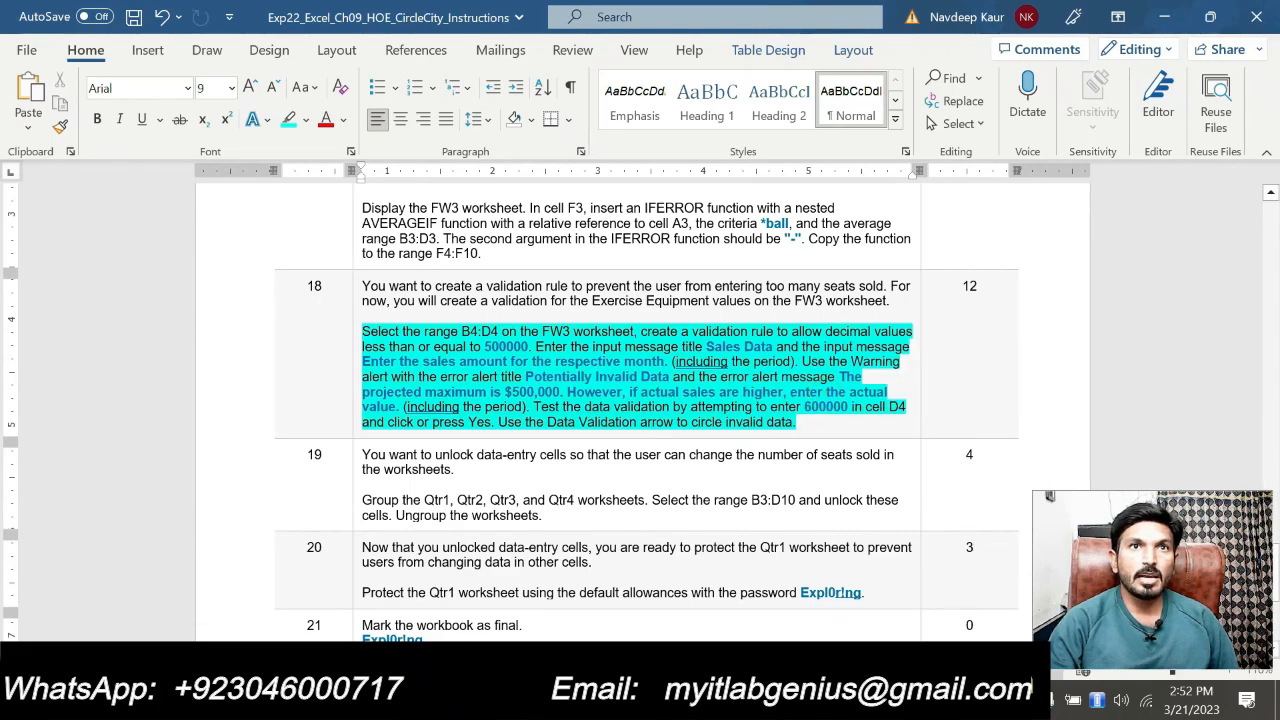
- Compare the validation input message on cell C4 of the FW3 worksheet with the message text in step 18 of the Word instructions
key(alt+Tab)
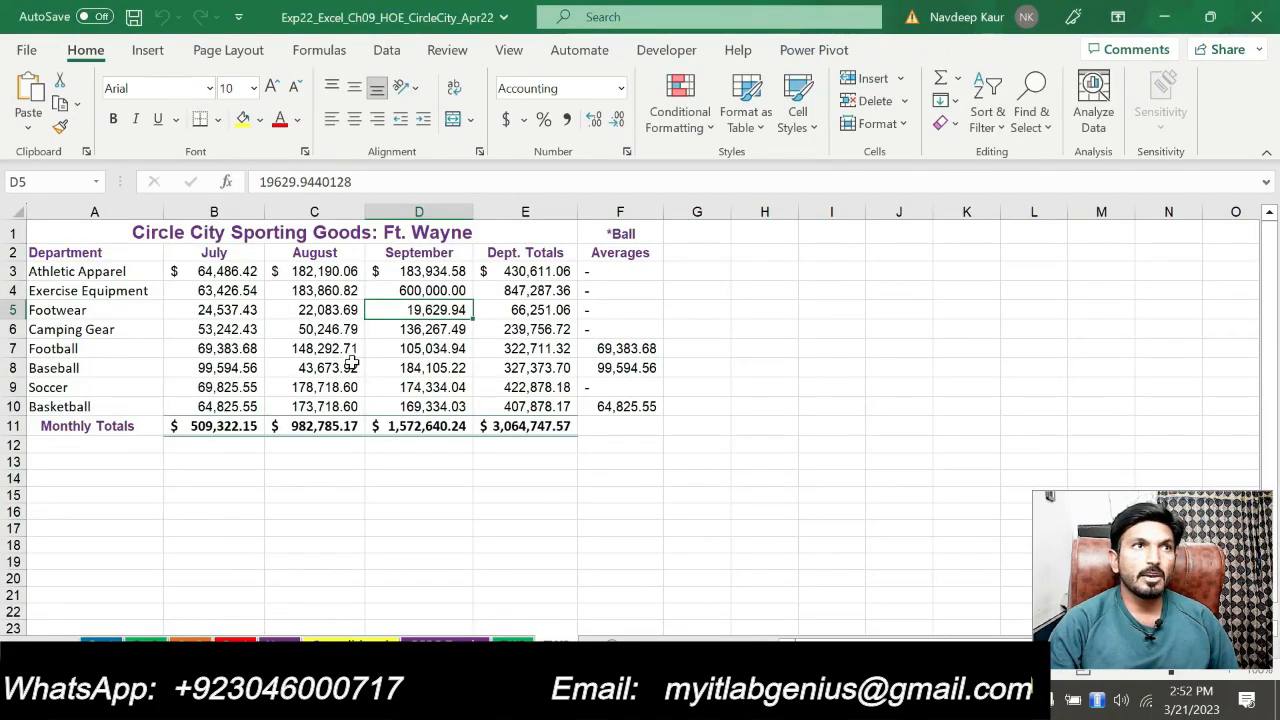
click(232, 310)
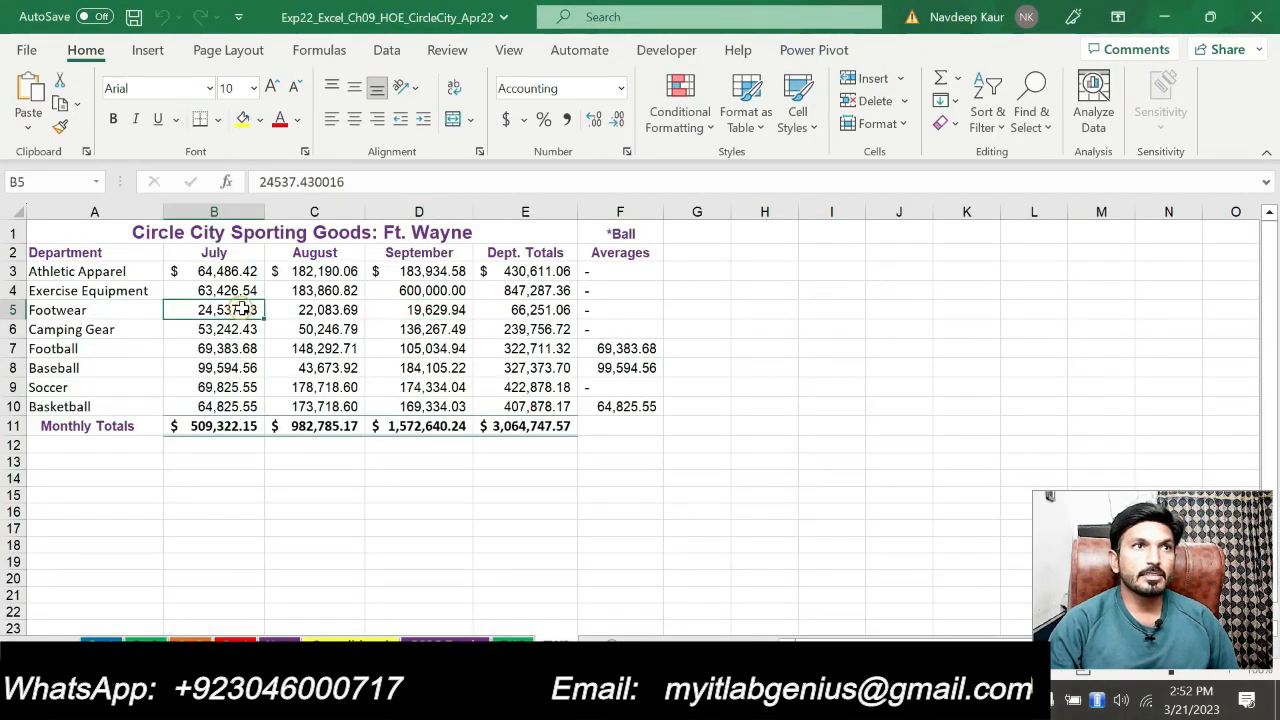
click(296, 291)
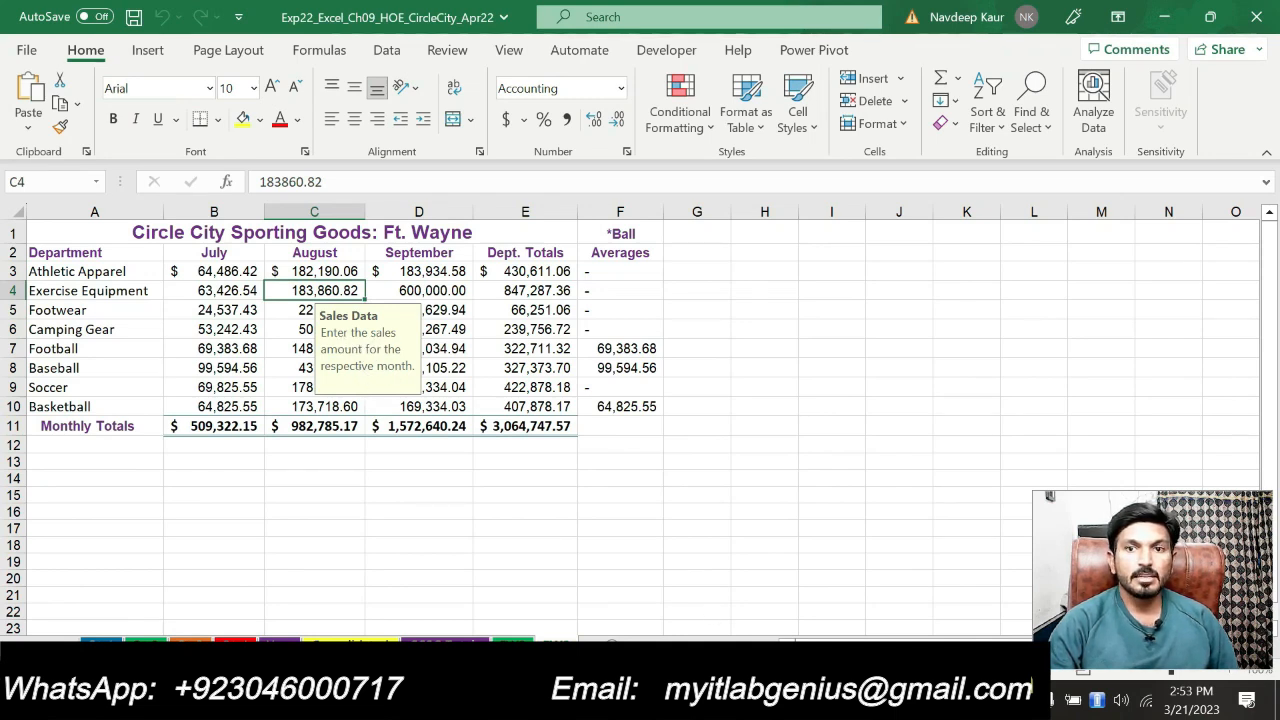
key(alt+Tab)
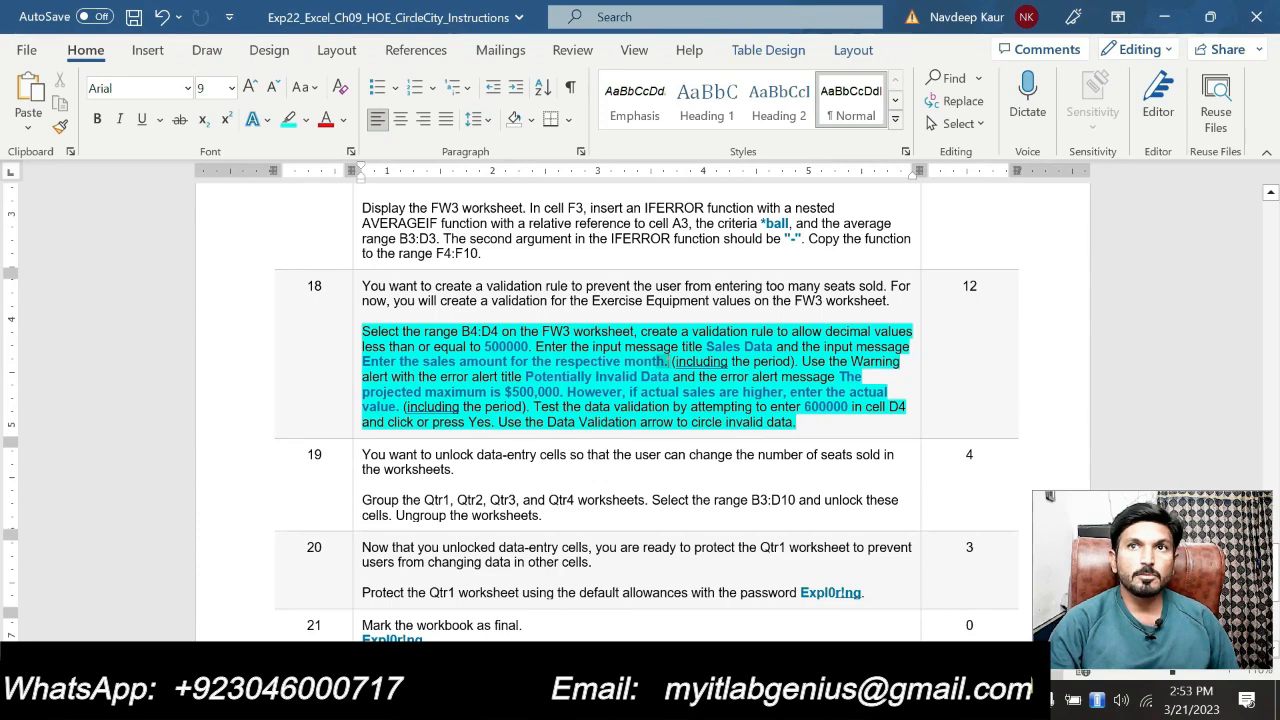
drag(667, 361, 362, 361)
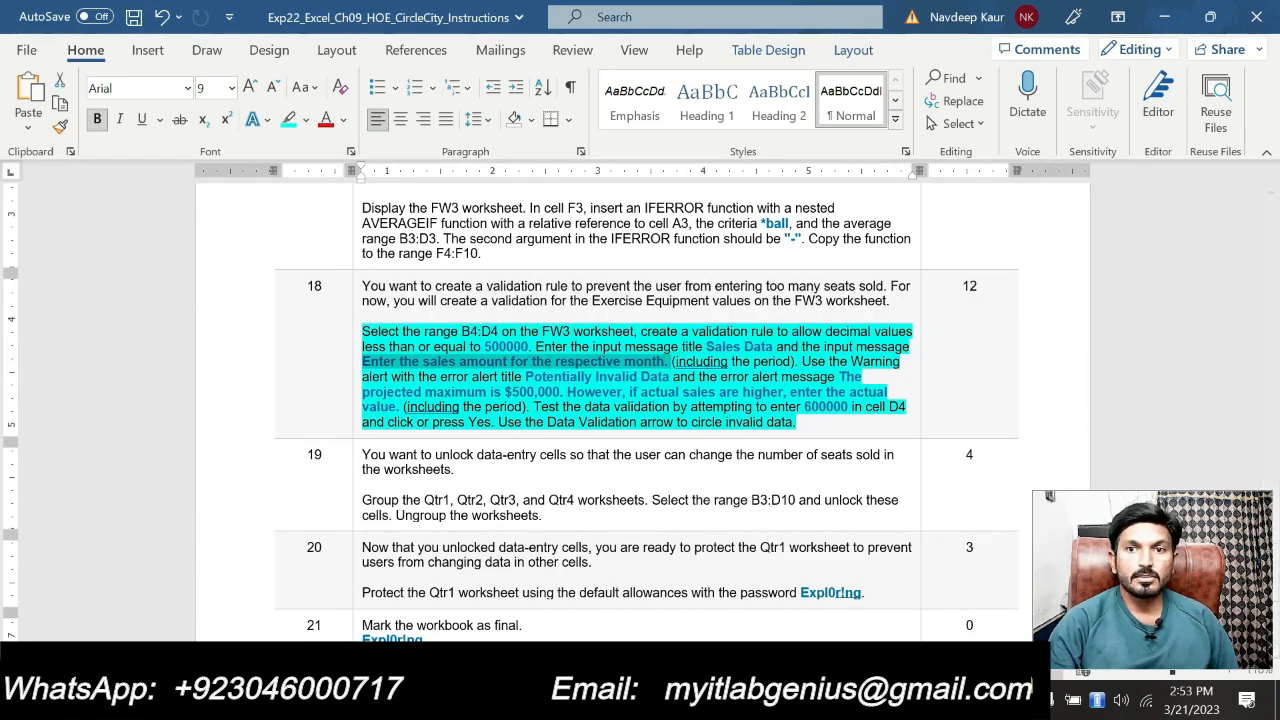
- Recheck cell C4's validation message on the FW3 worksheet, and remove the highlight from the step 18 task text in the Word instructions
key(alt+Tab)
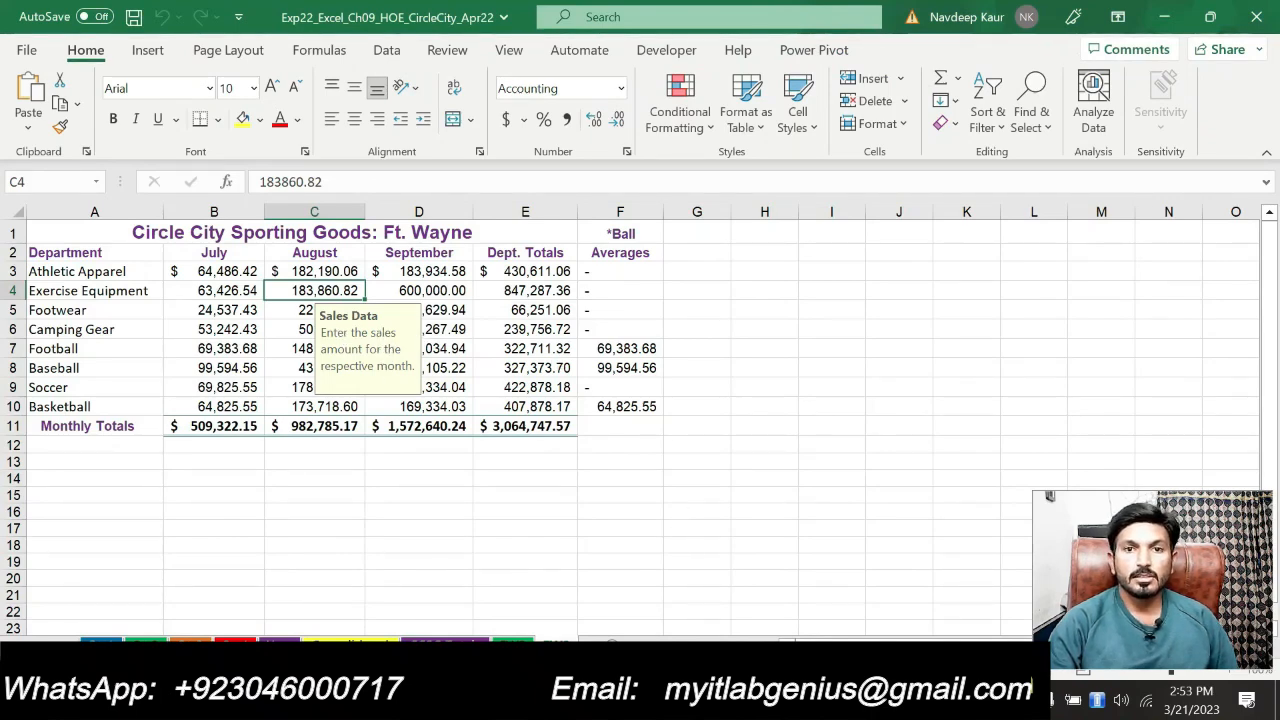
key(alt+Tab)
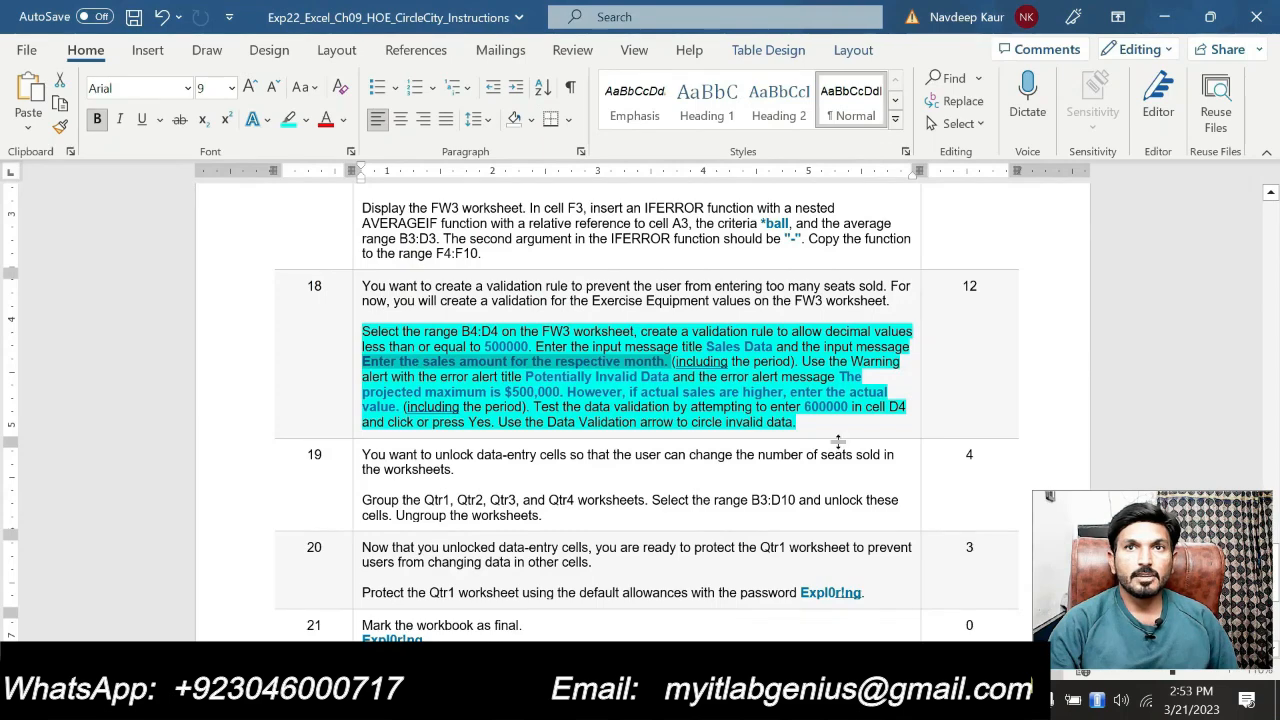
drag(797, 422, 430, 325)
click(460, 310)
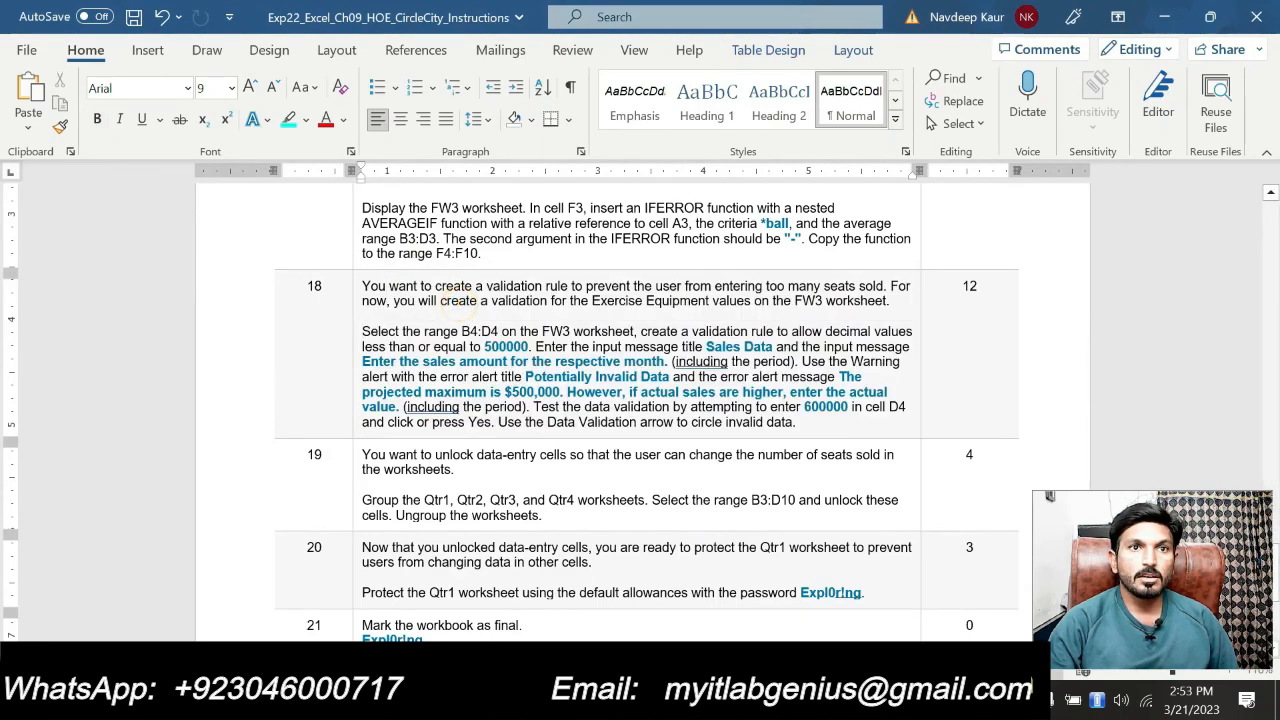
- Review the step 19 cell-unlocking task and the step 20 worksheet protection task in the Word instructions, selecting the protection password text
drag(541, 515, 700, 510)
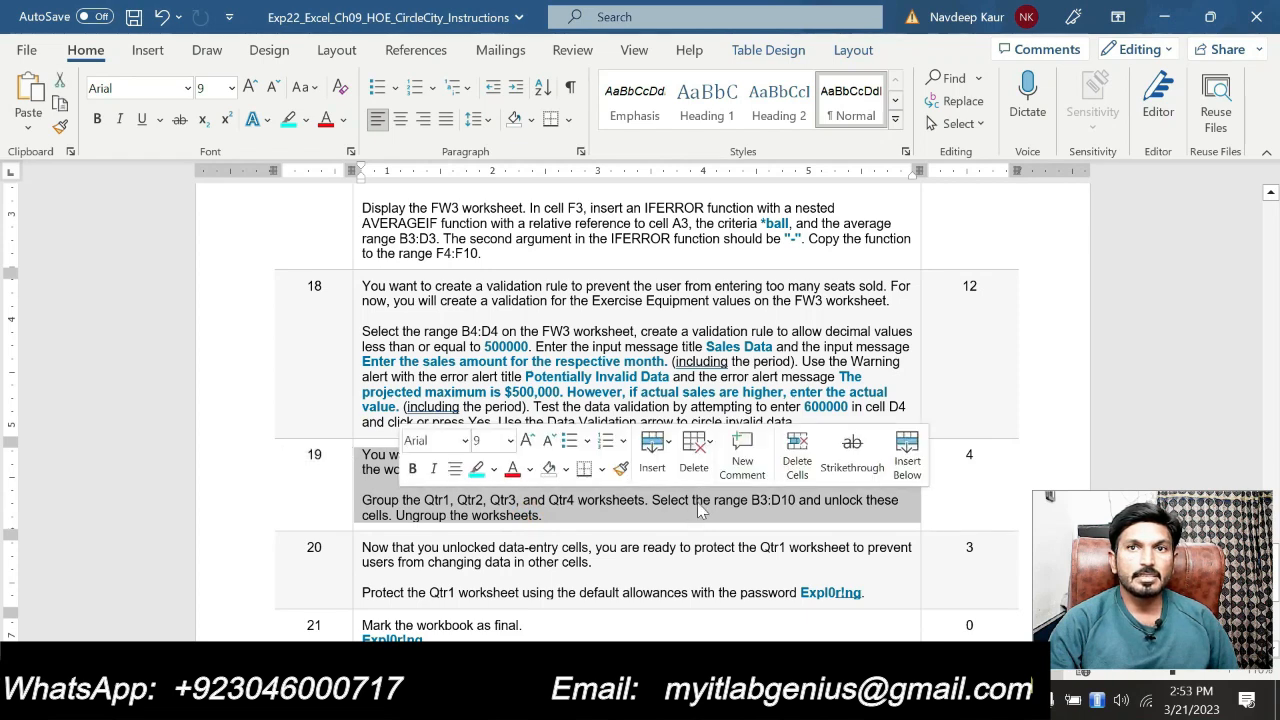
click(545, 517)
scroll(525, 517, down, 3)
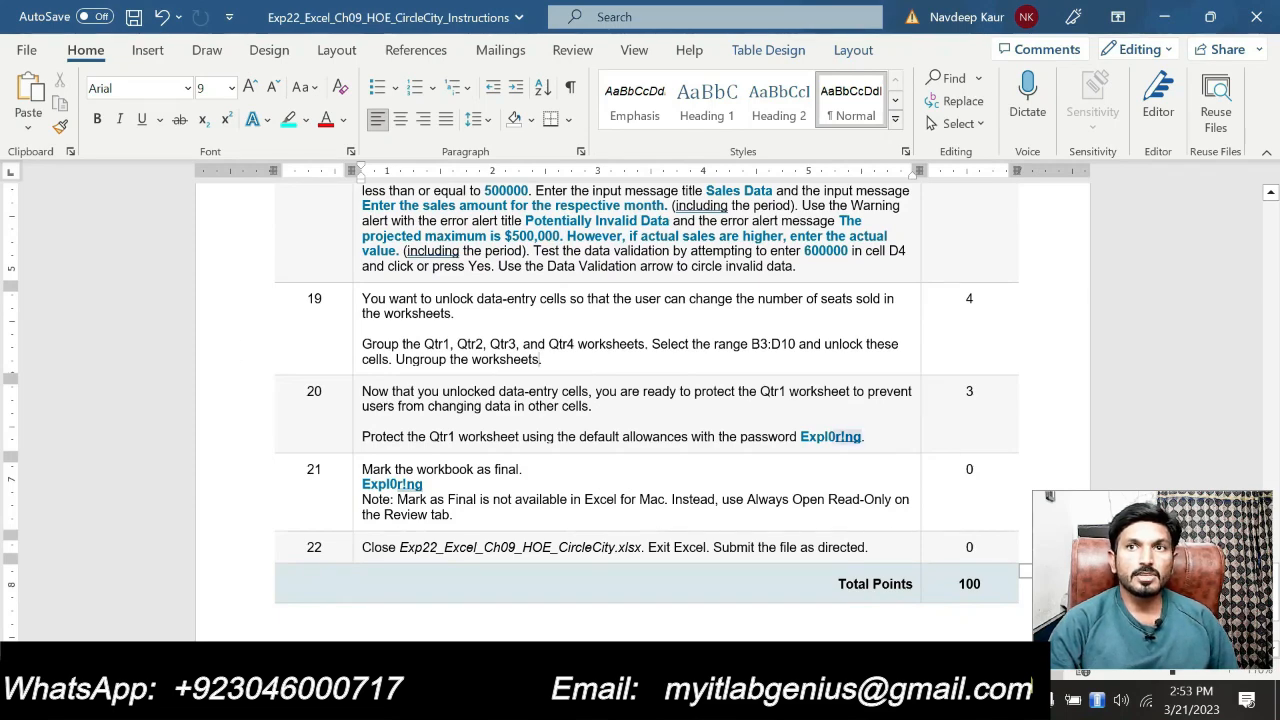
double_click(850, 437)
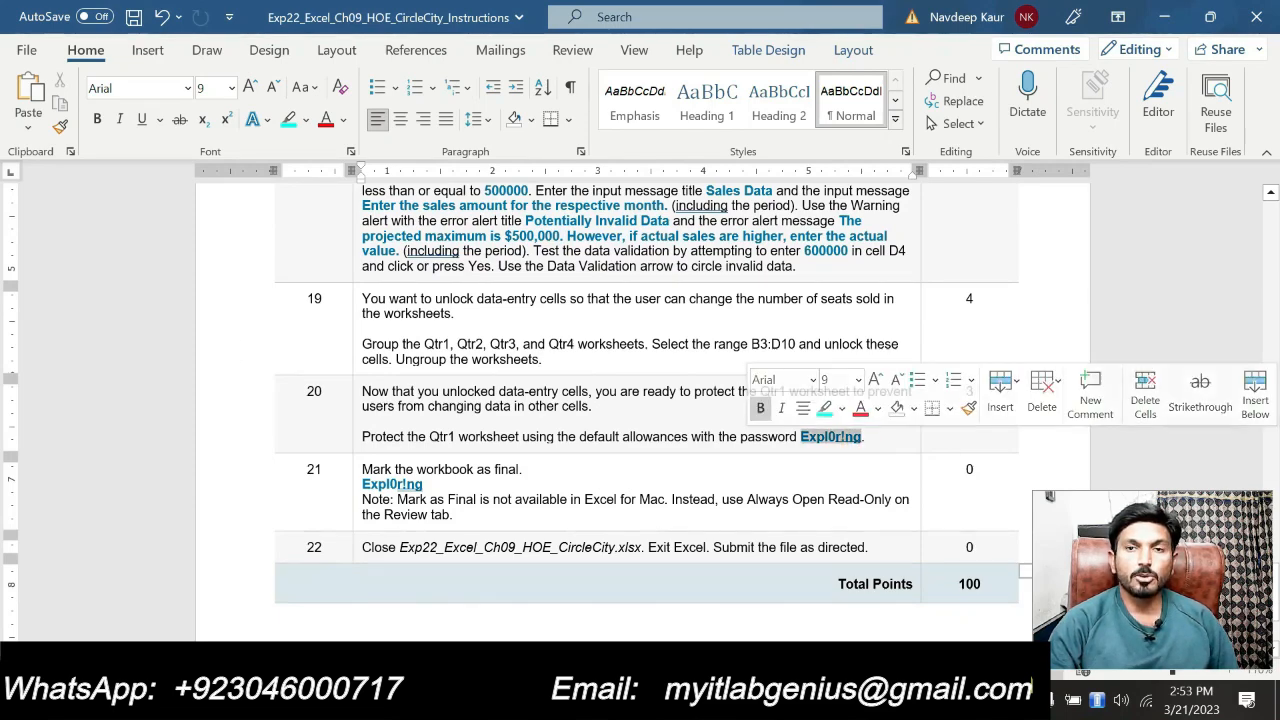
- Switch to Excel and look through the worksheets in turn, from Qtr1 through Year, Consolidated and CCSG Totals to FW3
key(alt+Tab)
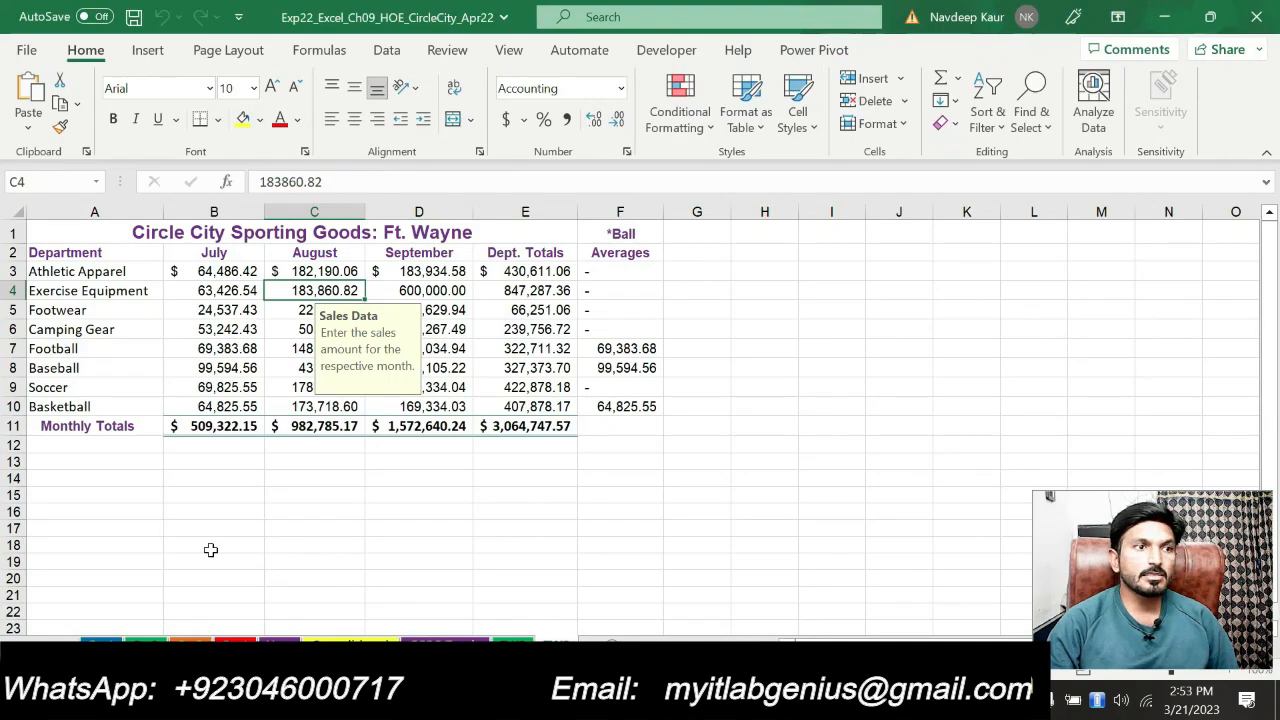
click(102, 647)
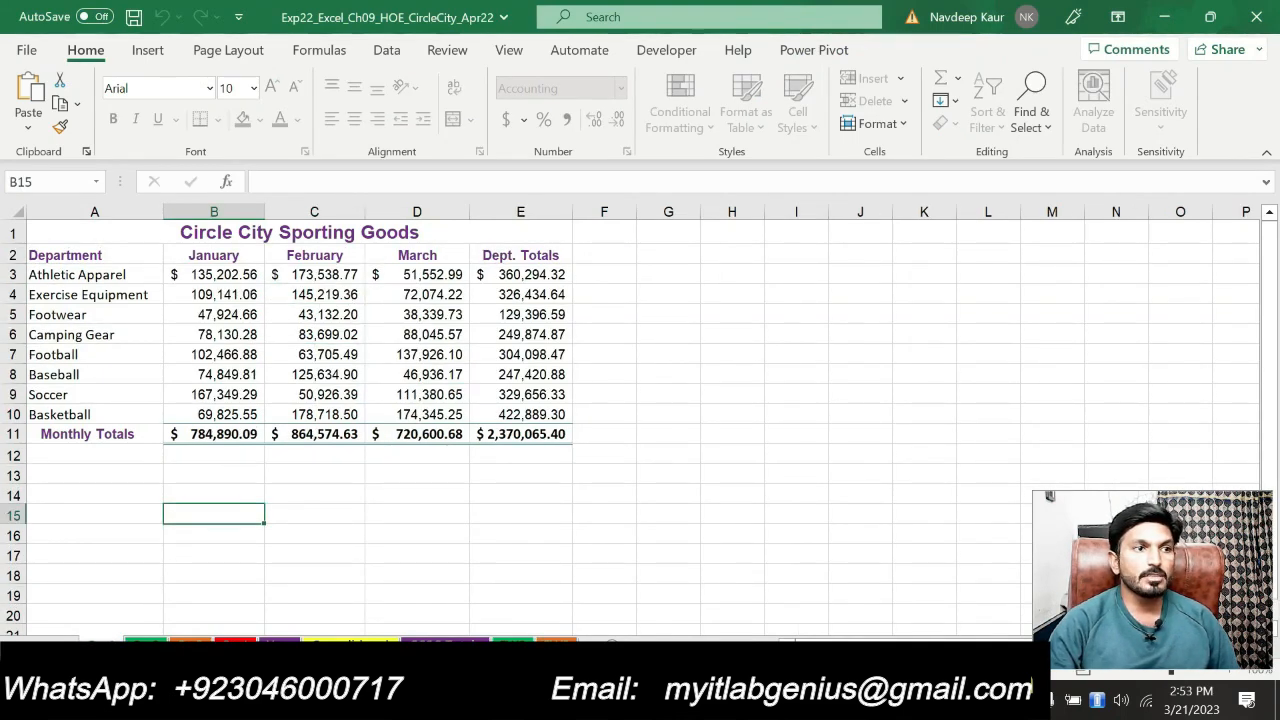
click(142, 640)
click(188, 640)
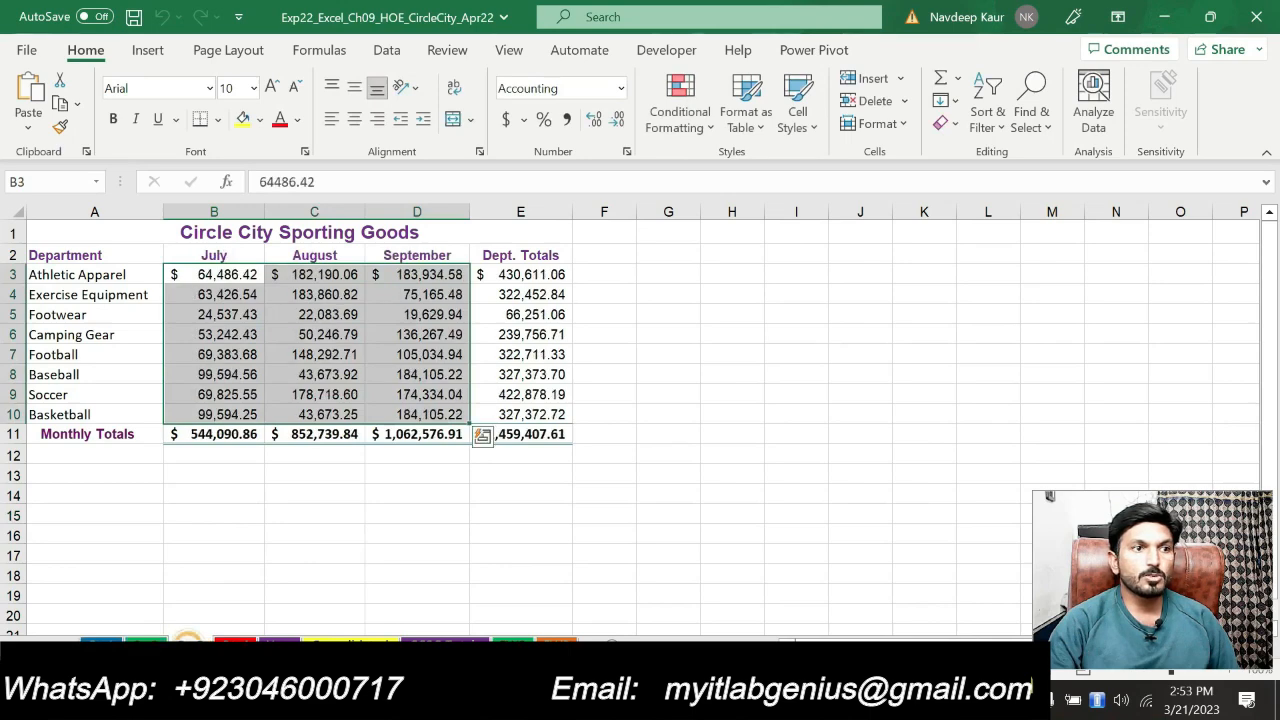
click(229, 640)
click(278, 640)
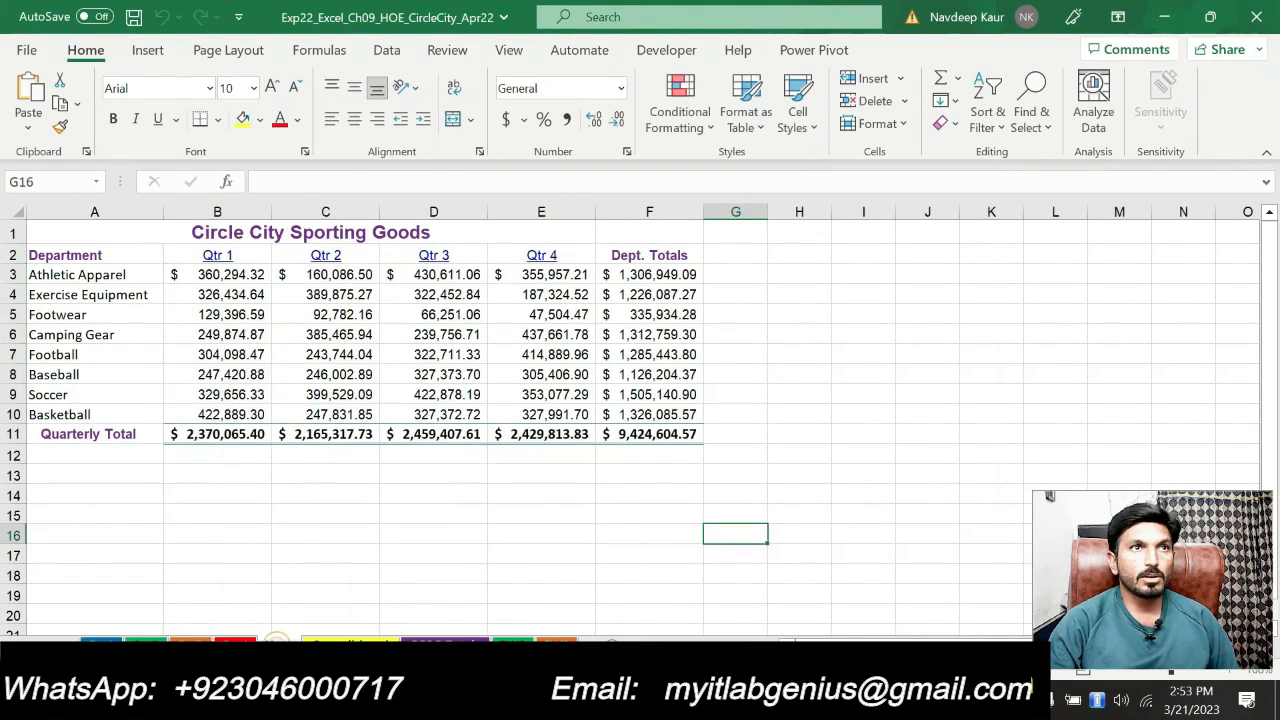
click(322, 640)
click(427, 643)
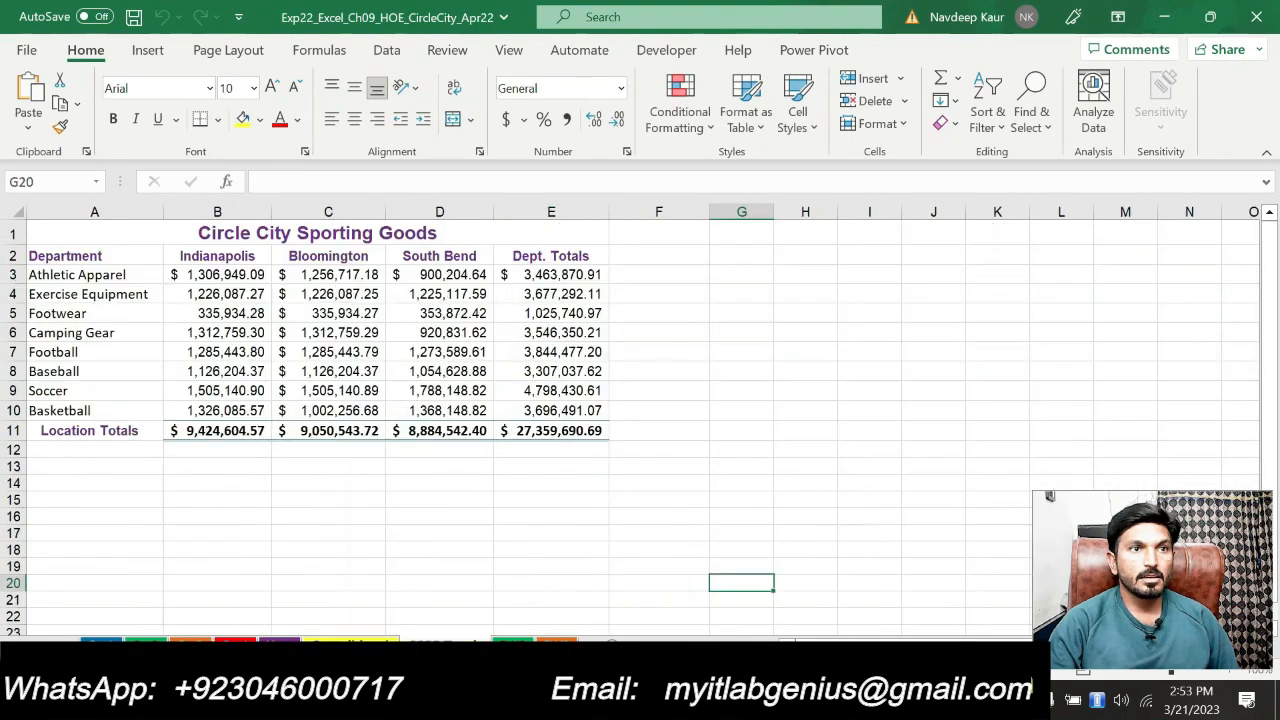
click(360, 643)
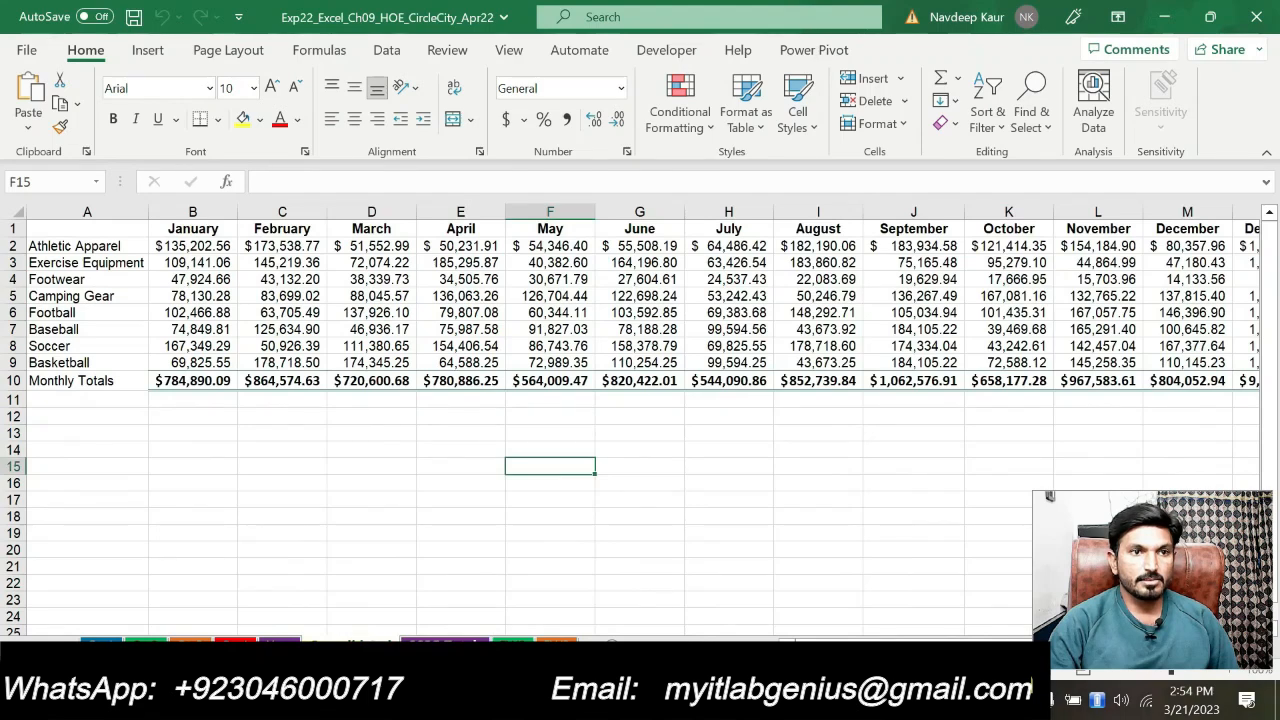
click(427, 641)
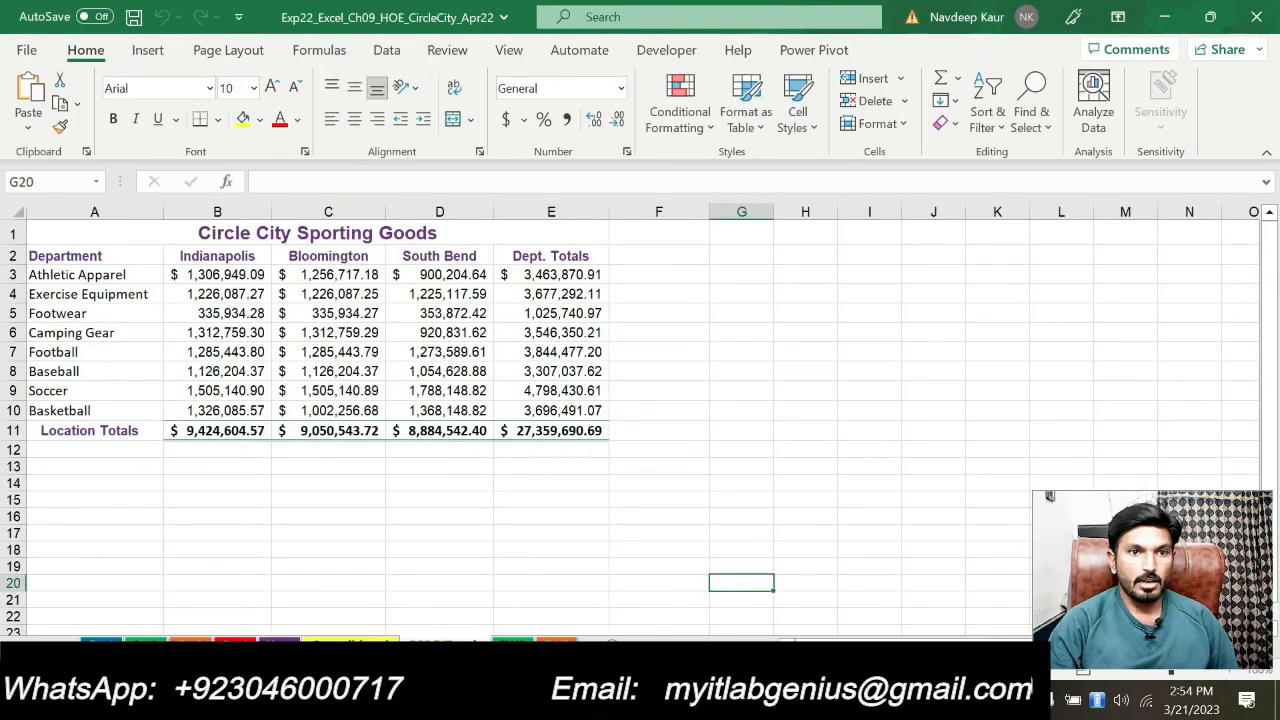
click(512, 641)
click(553, 641)
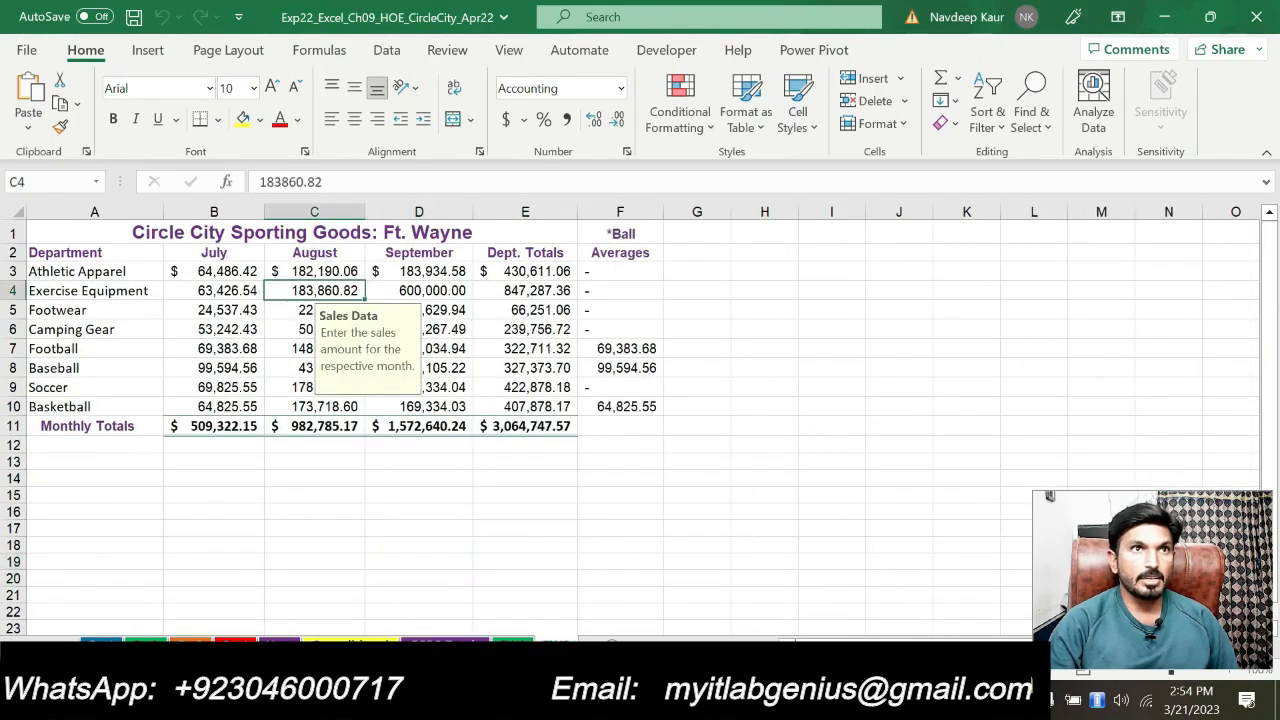
click(537, 562)
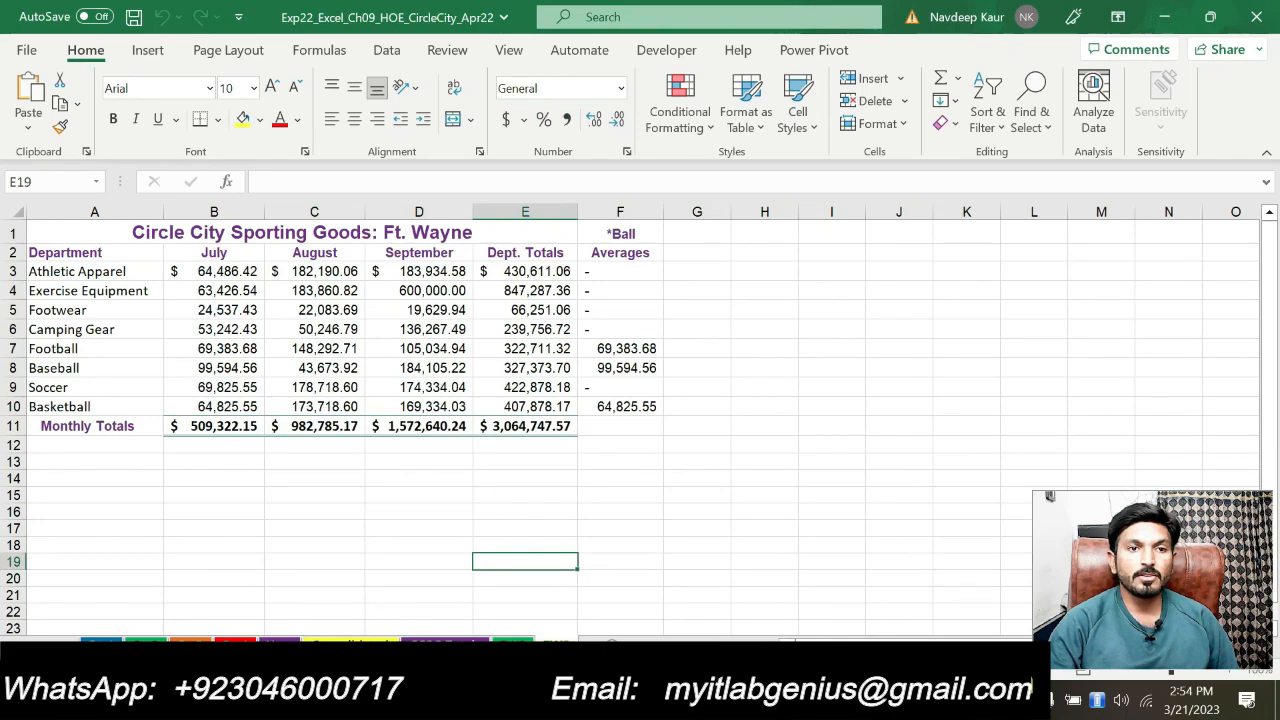
- Switch to the Opera browser and examine the earned and possible points for steps 1 to 7 in the submission's score card
click(560, 700)
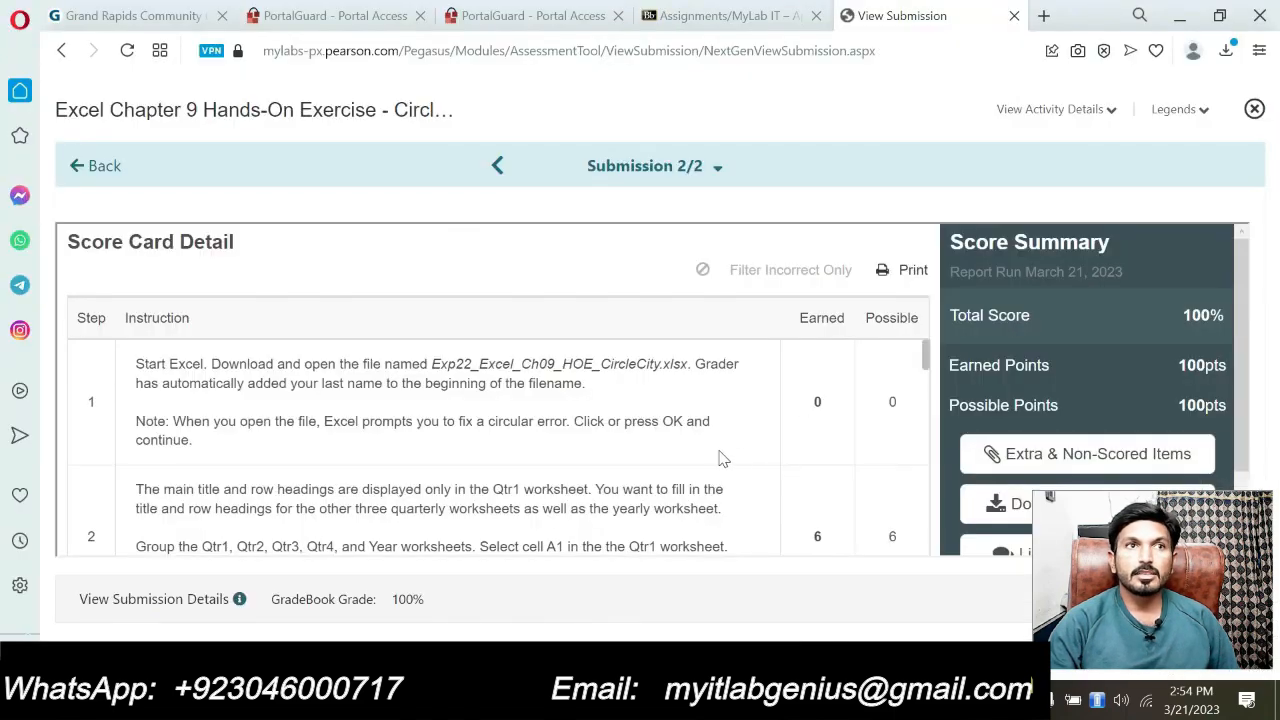
drag(431, 364, 689, 366)
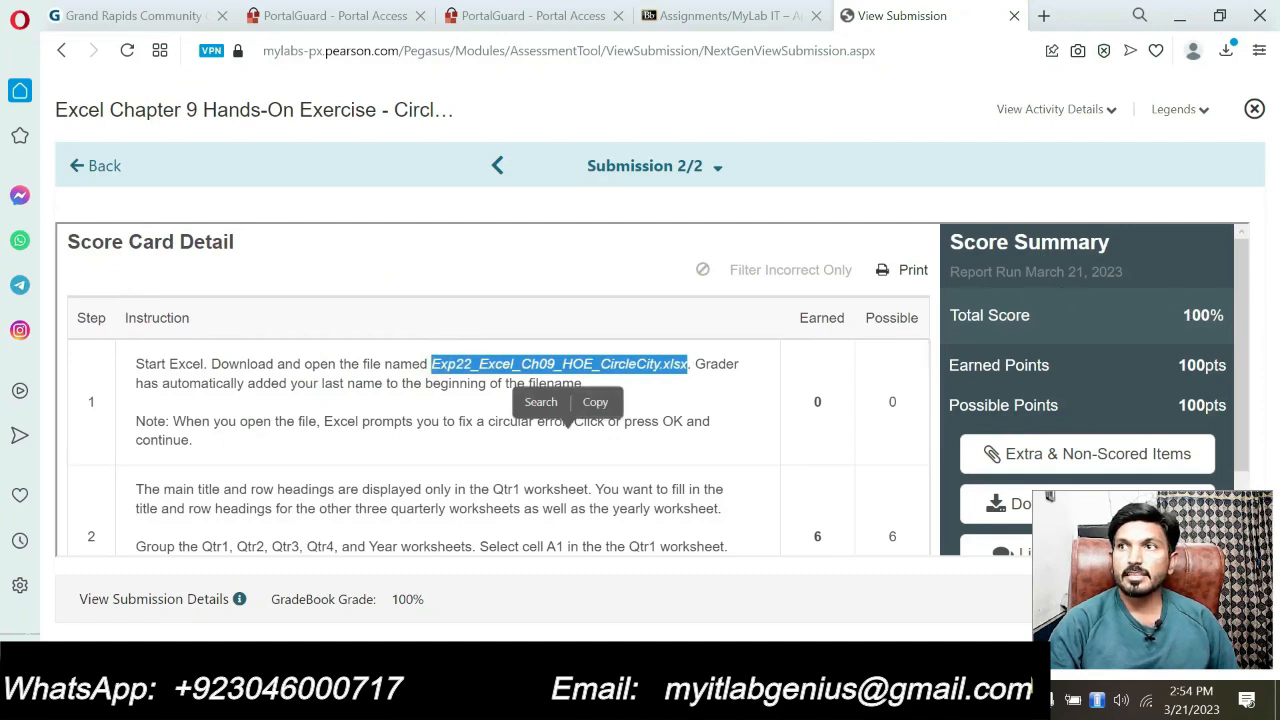
scroll(770, 440, down, 4)
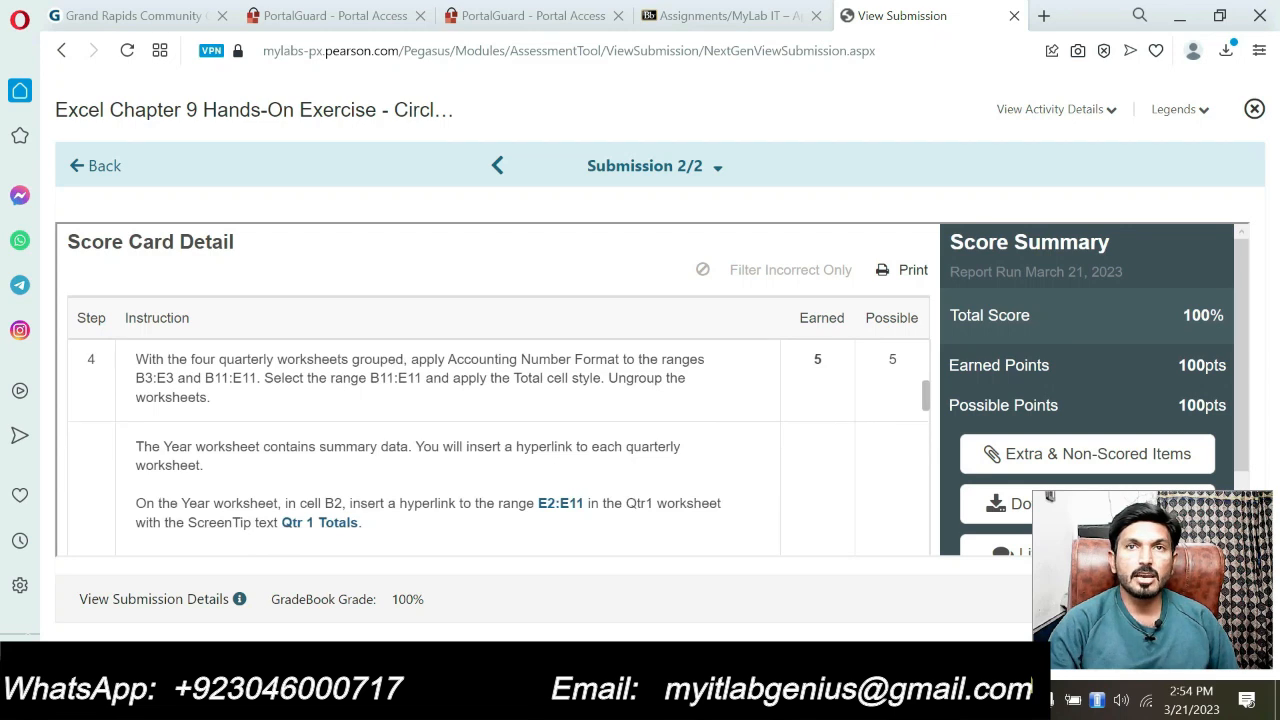
scroll(500, 448, down, 3)
scroll(500, 448, down, 1)
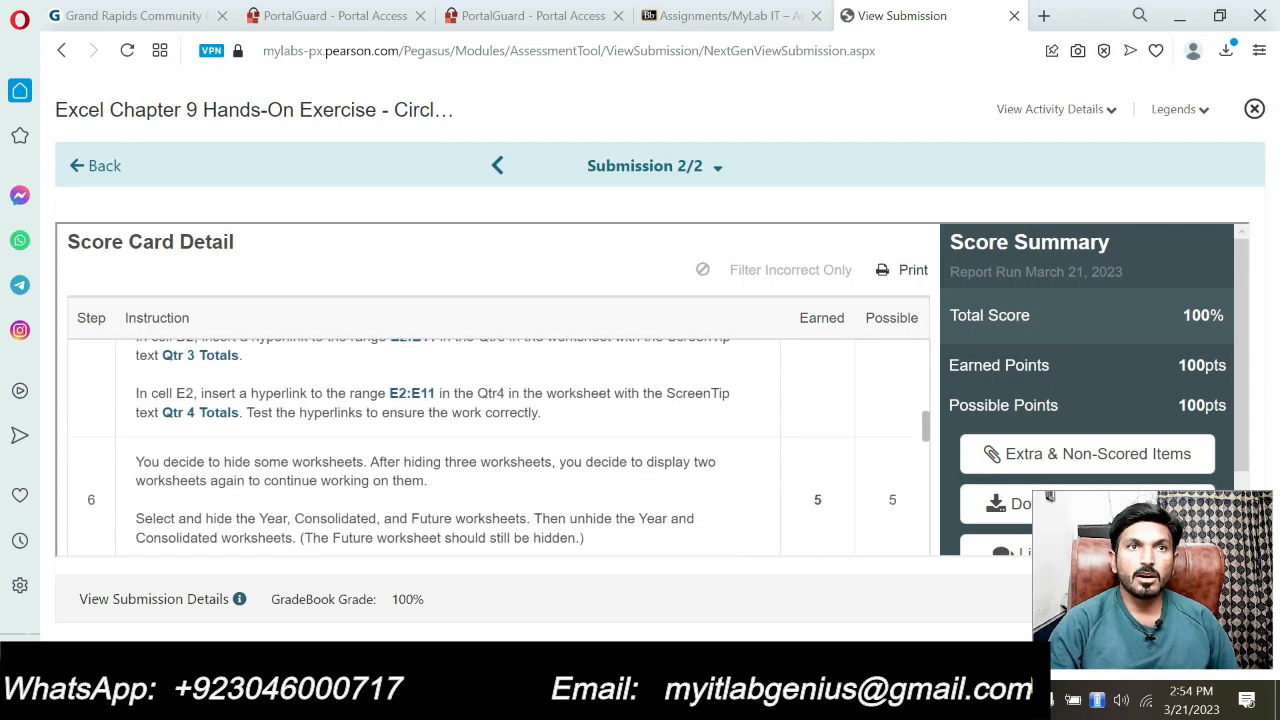
scroll(600, 453, down, 1)
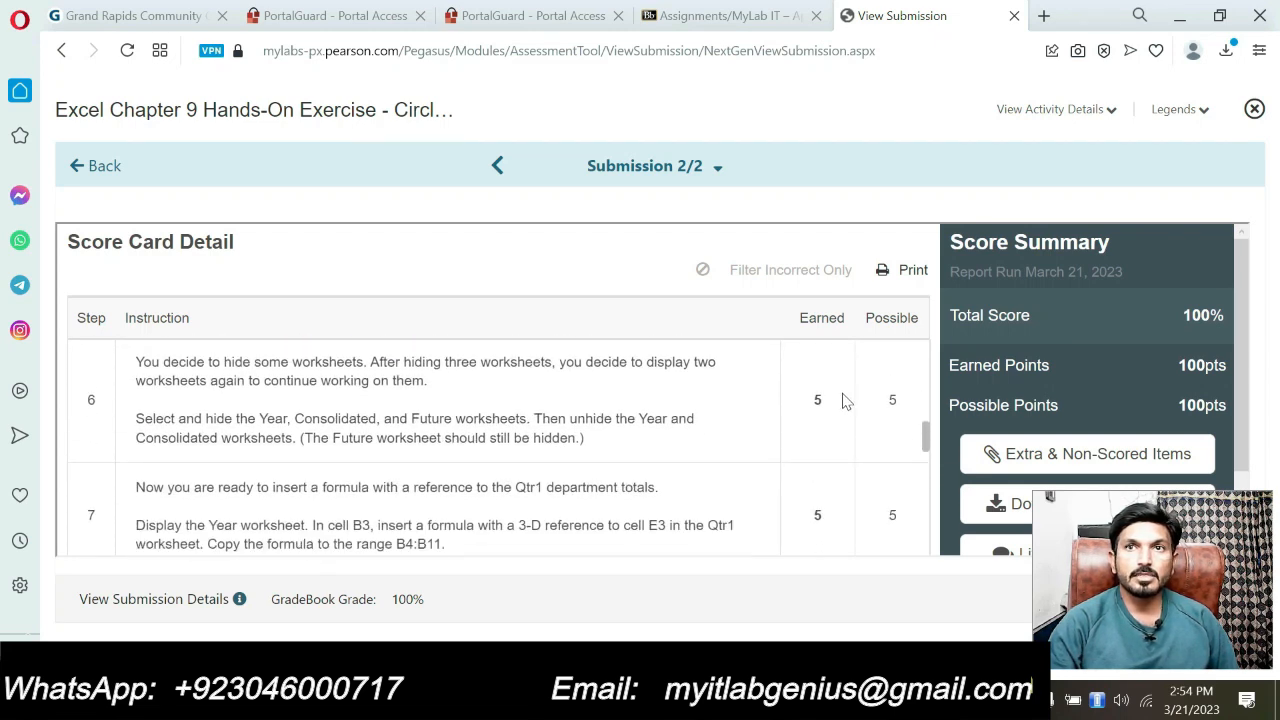
drag(813, 399, 906, 395)
drag(899, 514, 811, 519)
- Examine the score card points for the remaining steps through step 20, and return to step 1
scroll(505, 457, down, 5)
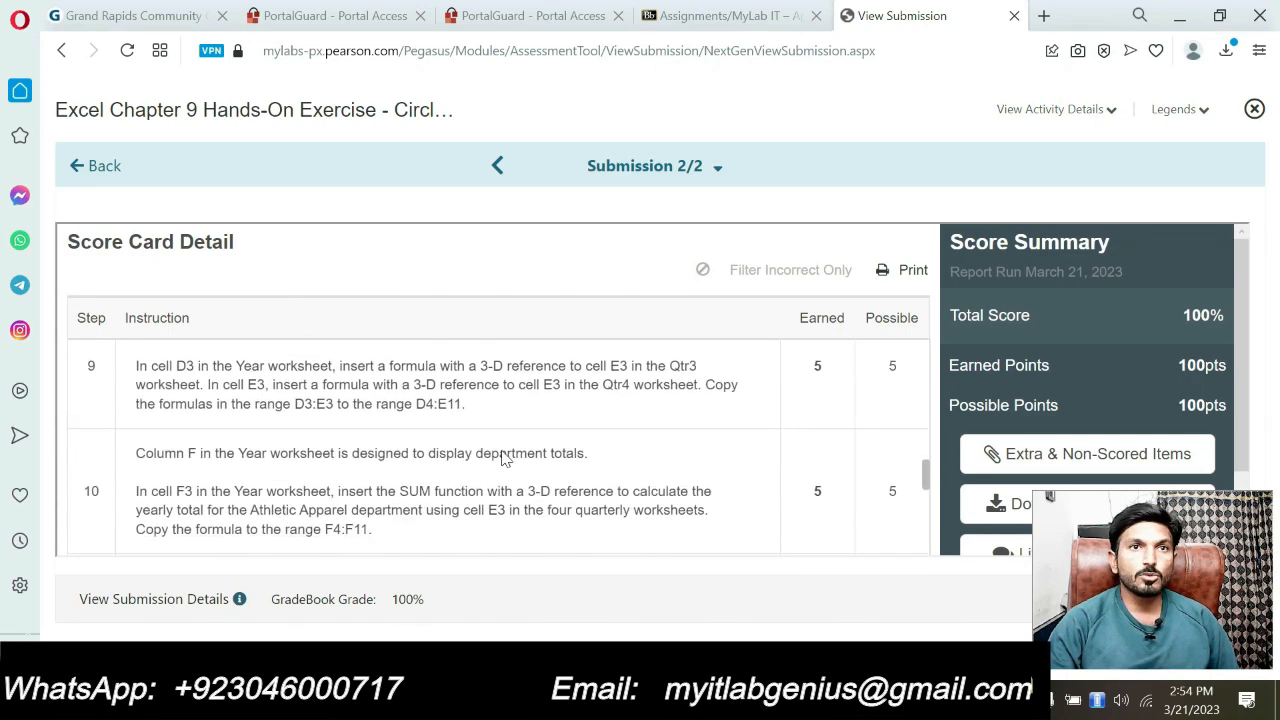
scroll(505, 457, down, 5)
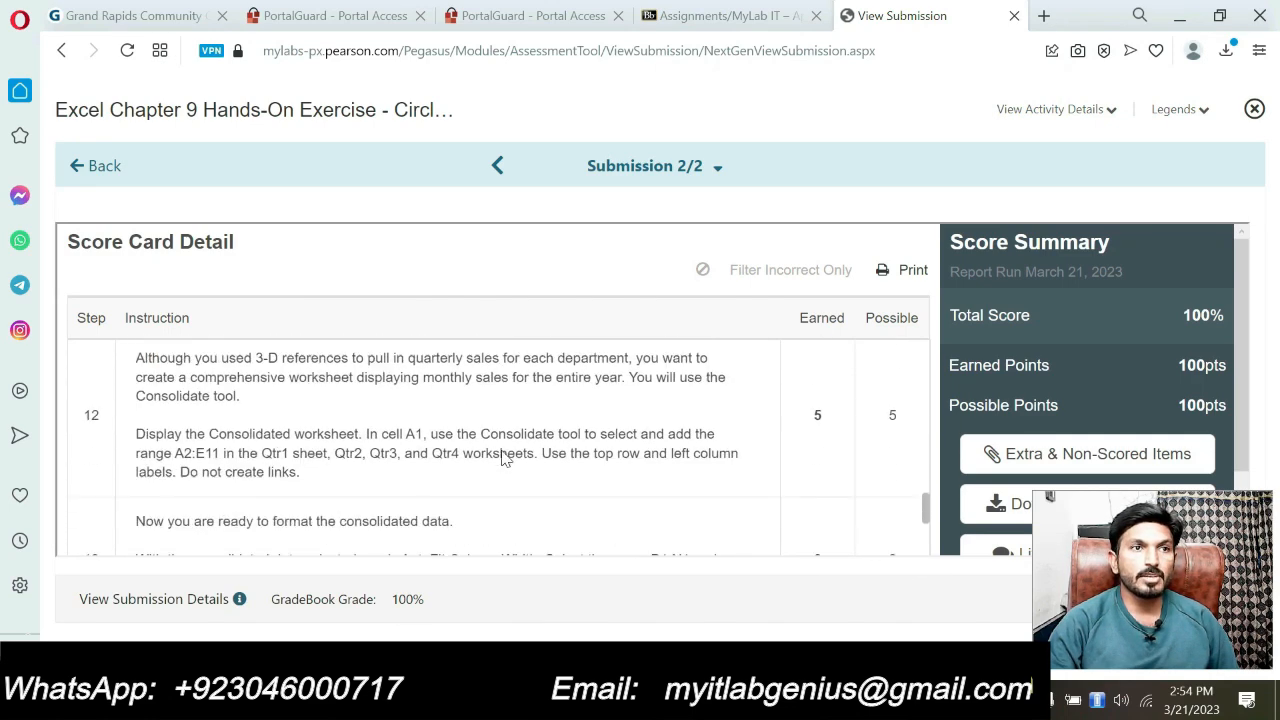
scroll(505, 457, down, 5)
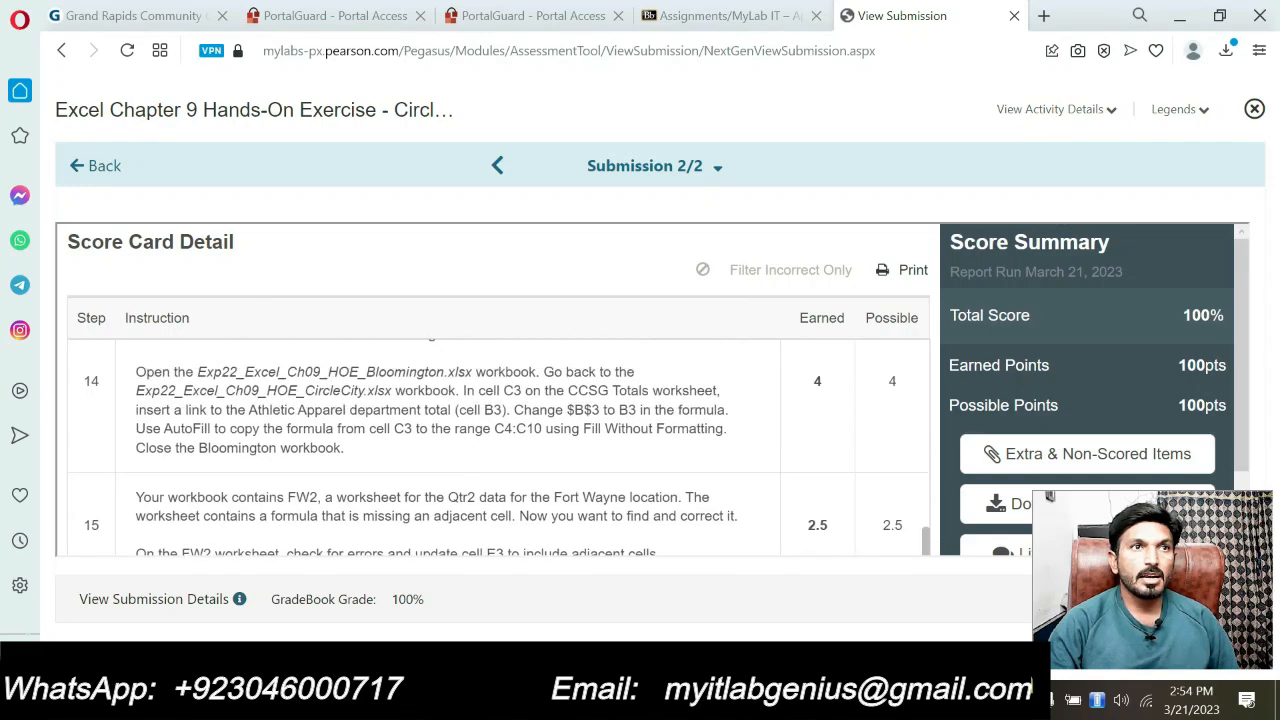
scroll(493, 465, down, 5)
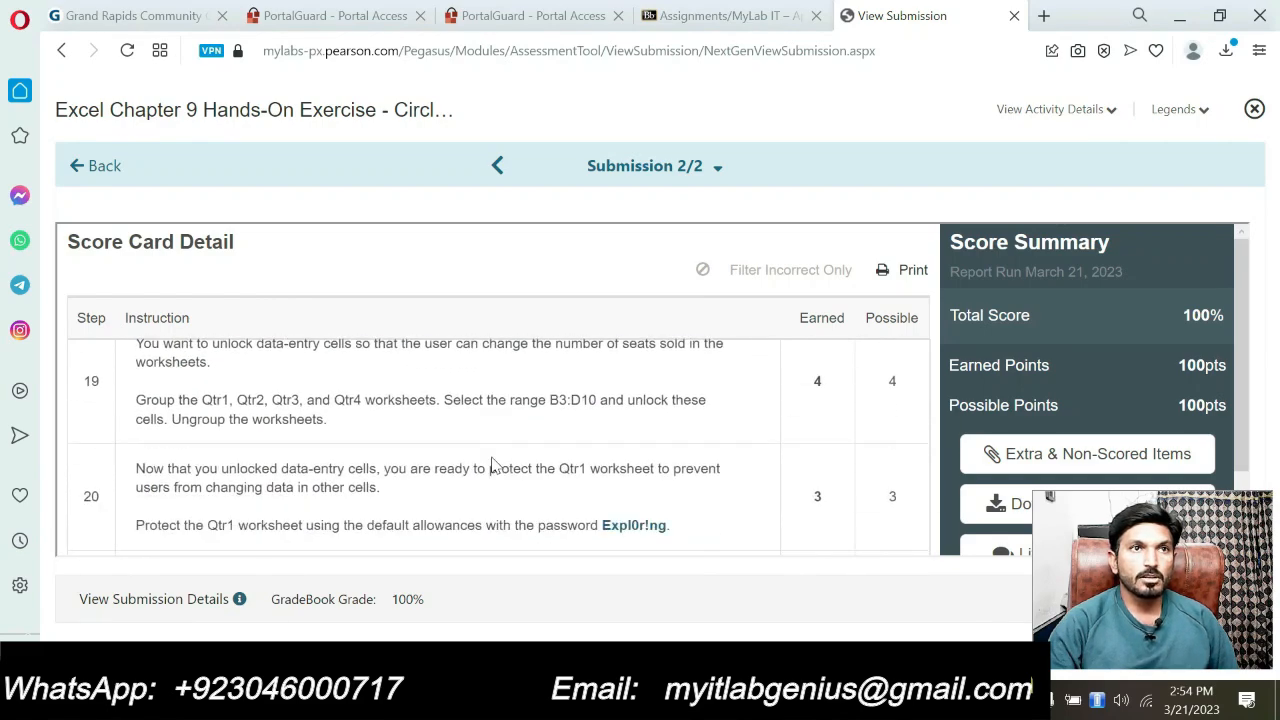
scroll(490, 474, up, 15)
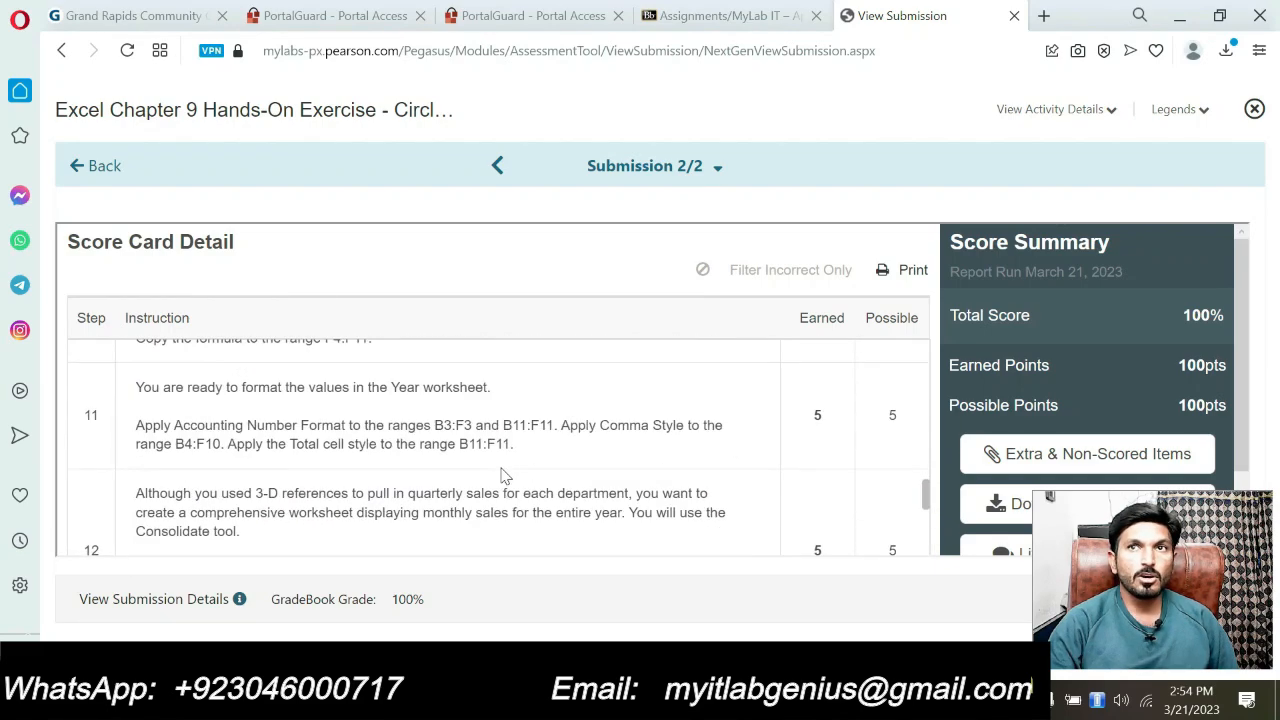
scroll(485, 476, up, 1)
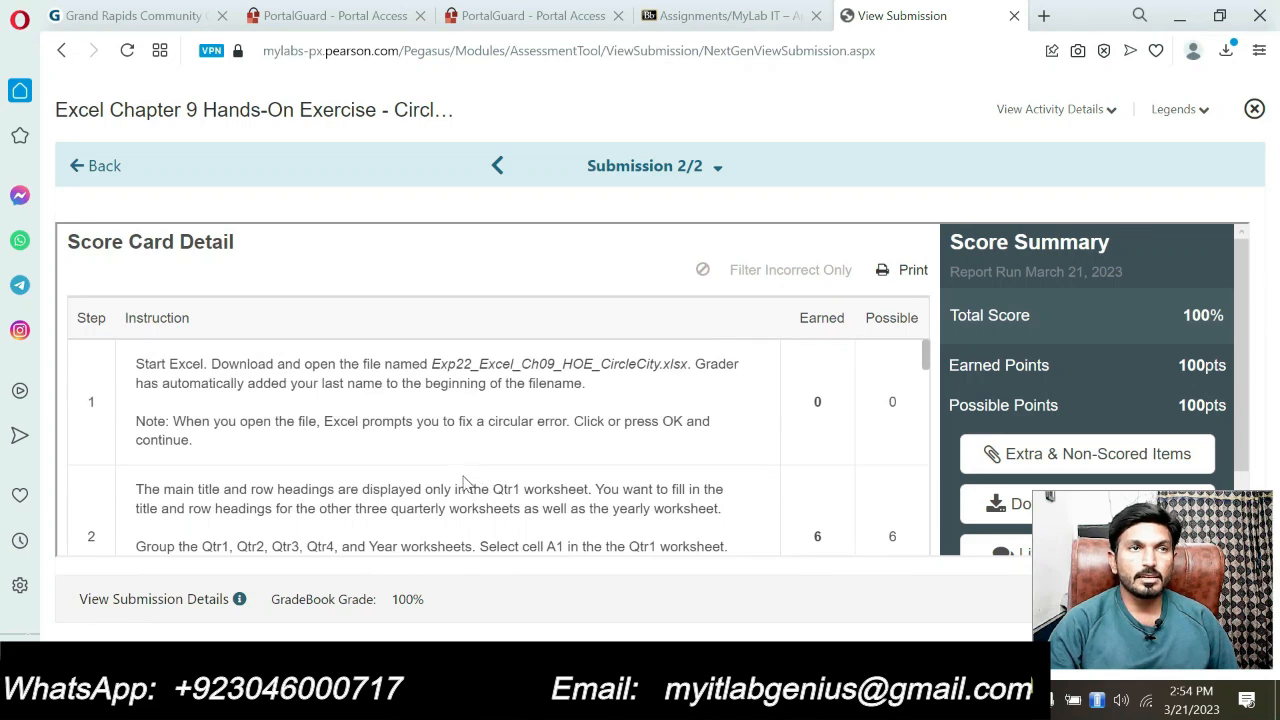
- Select the workbook file name in step 1 of the score card and the total score value to point them out
drag(430, 364, 677, 358)
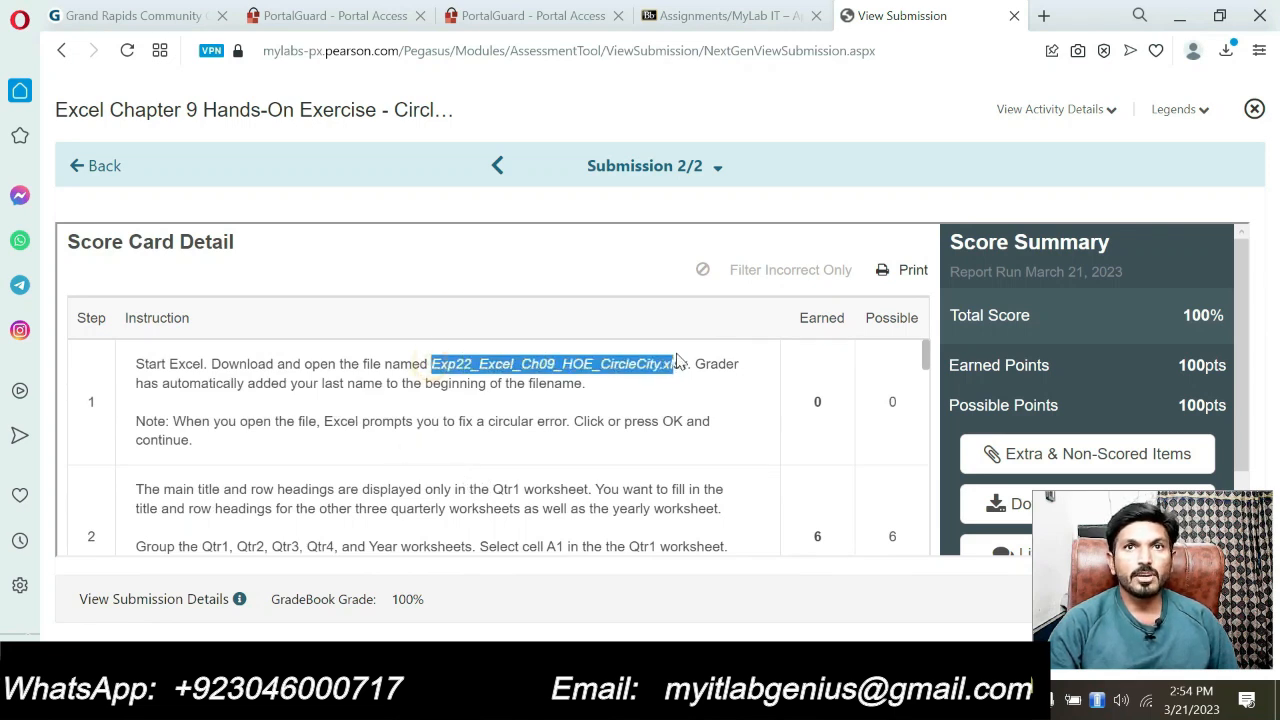
click(636, 404)
click(596, 430)
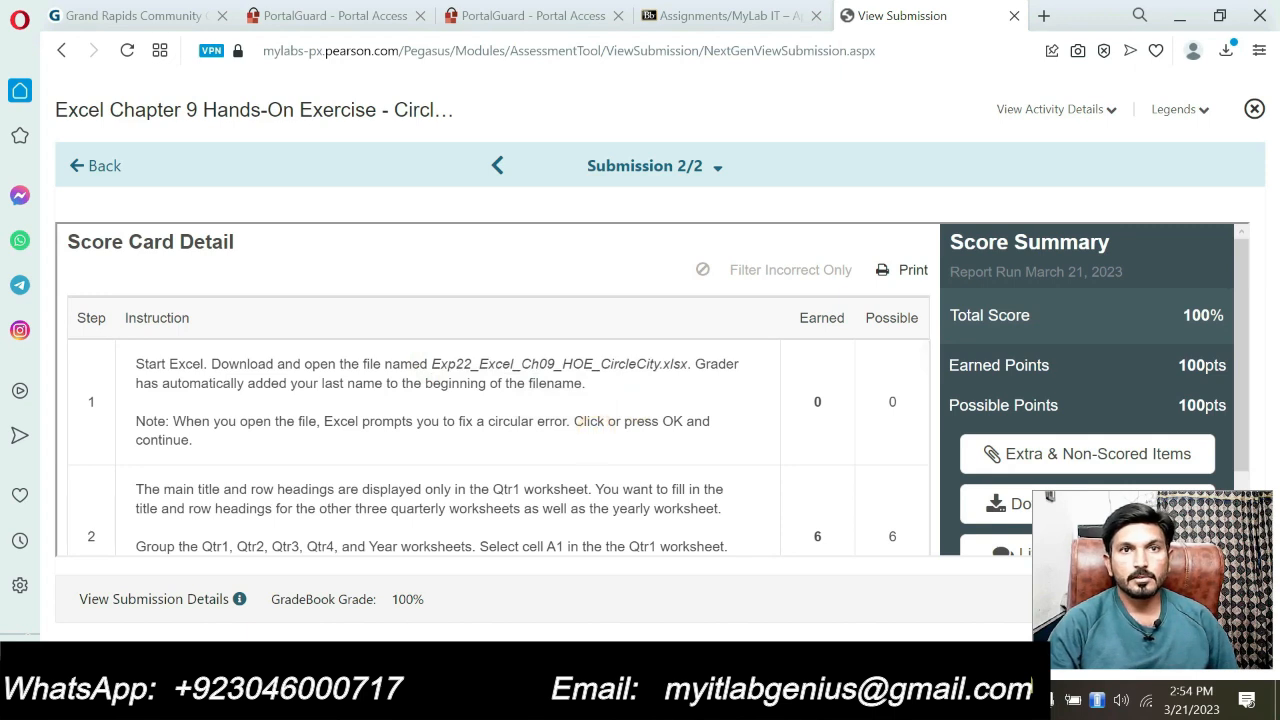
click(470, 477)
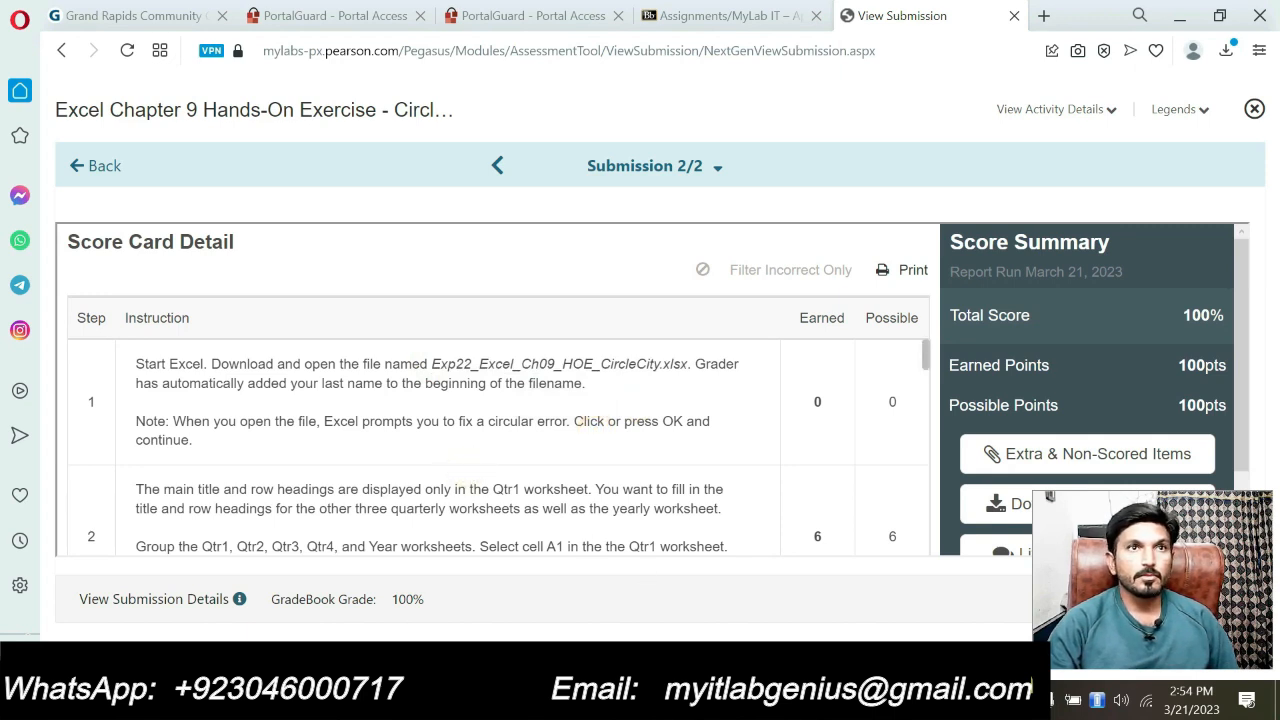
drag(432, 364, 688, 364)
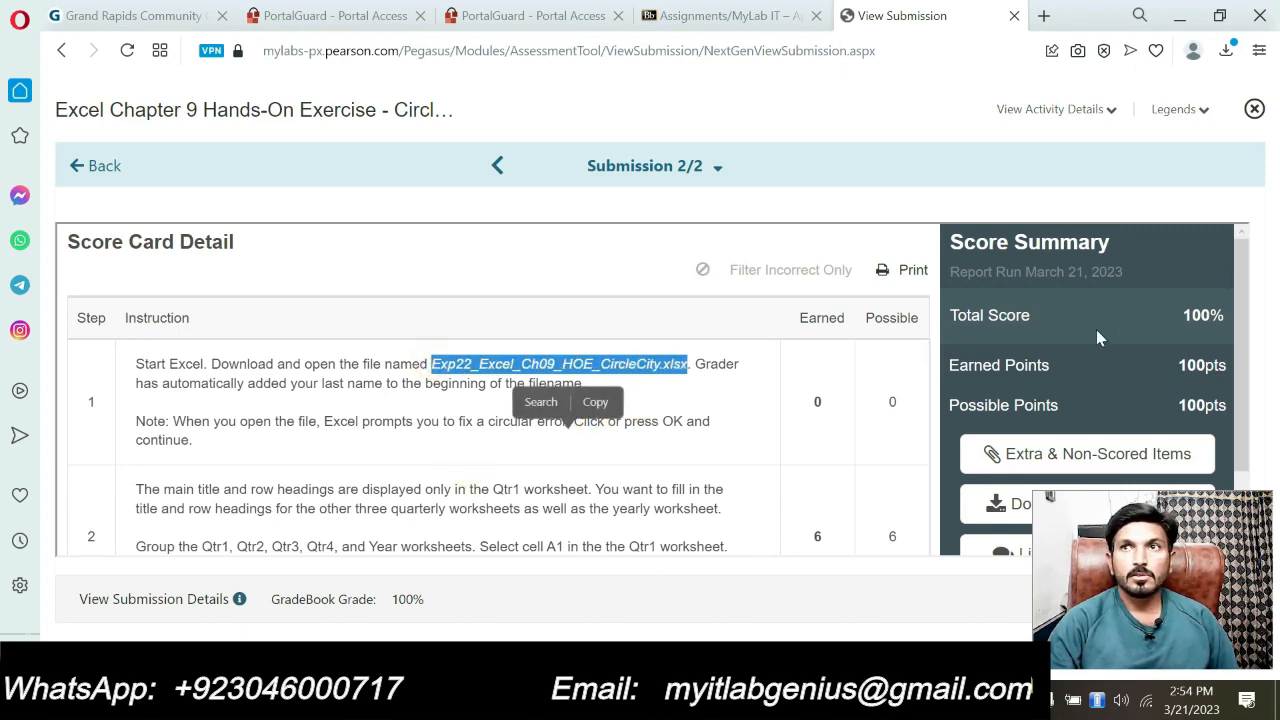
drag(1180, 317, 1232, 322)
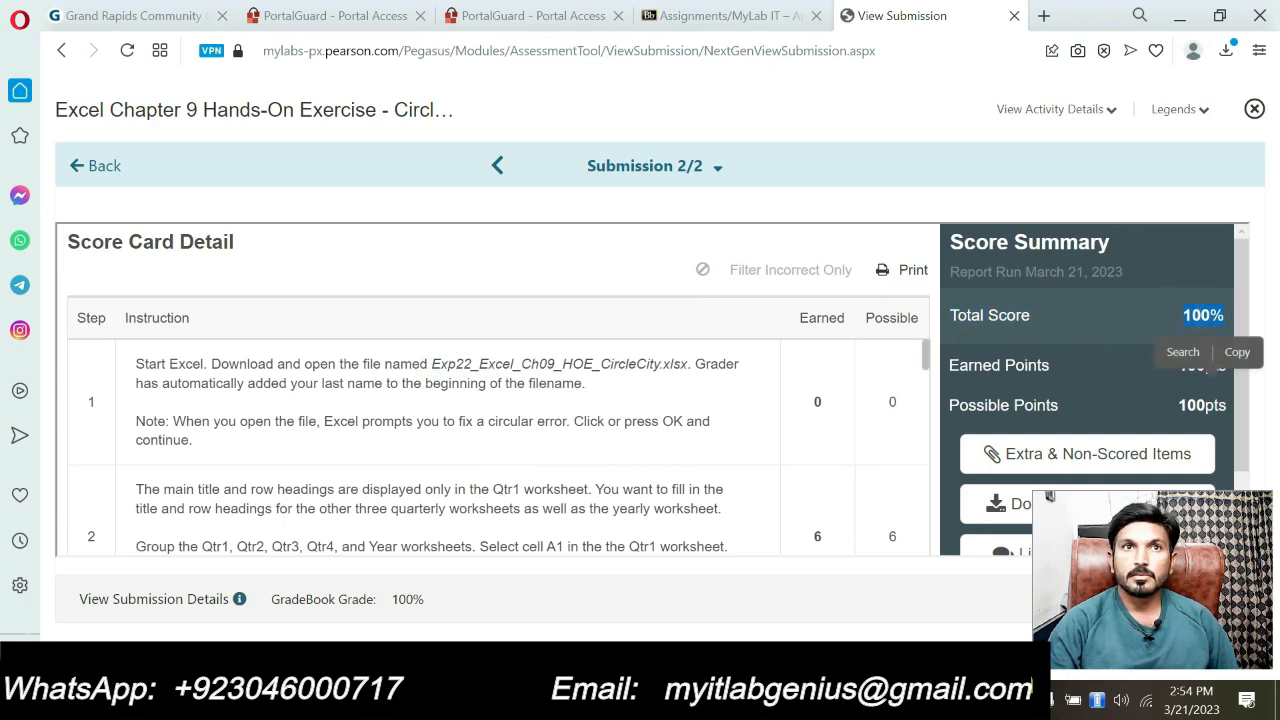
drag(431, 364, 706, 366)
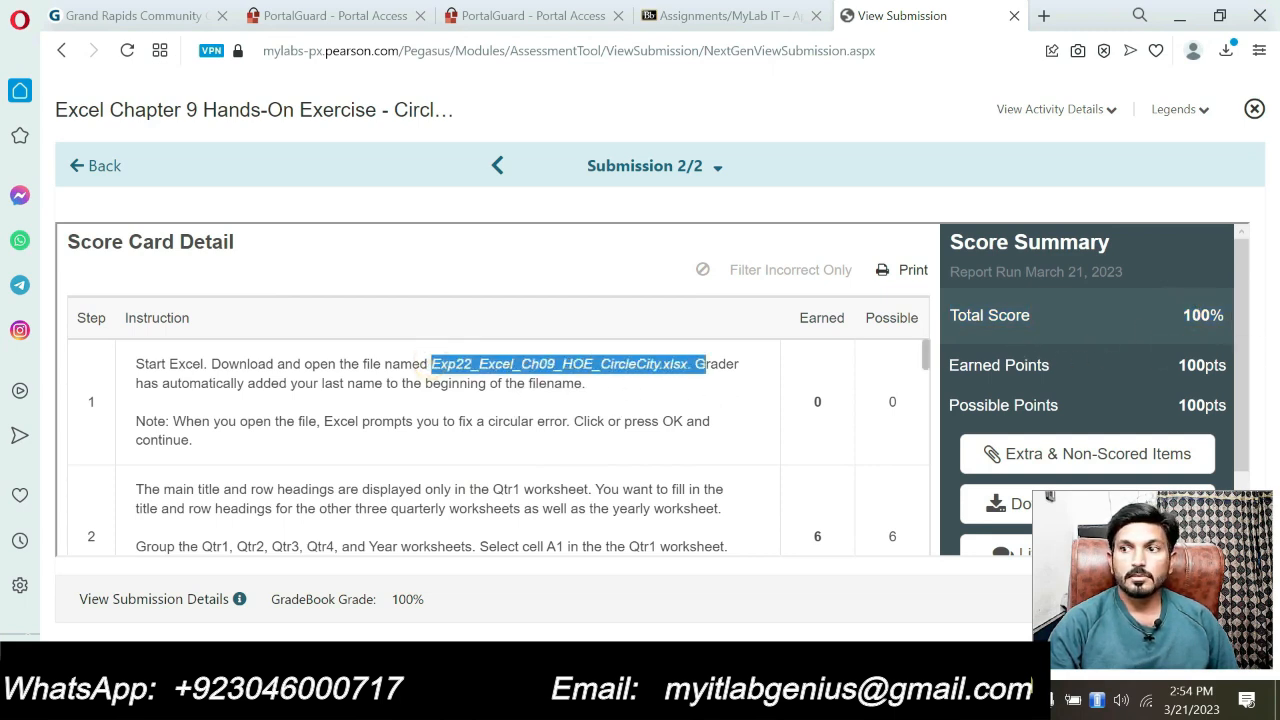
click(705, 366)
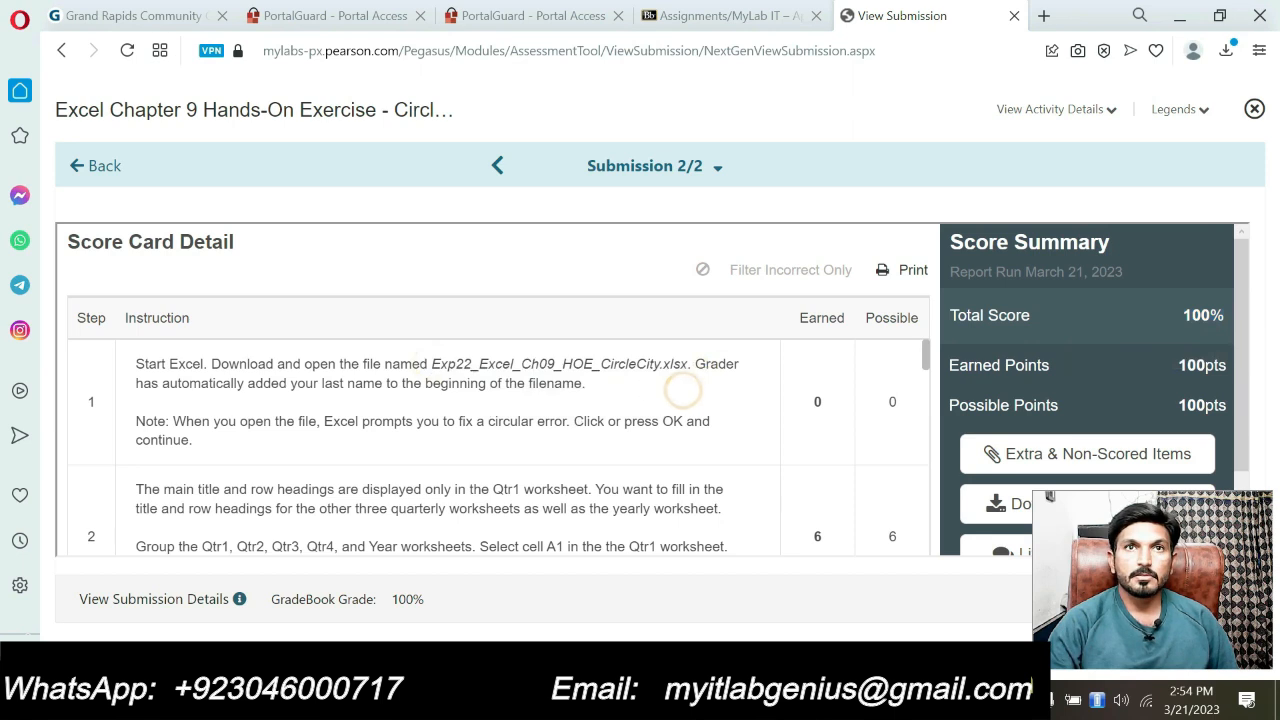
drag(692, 367, 432, 366)
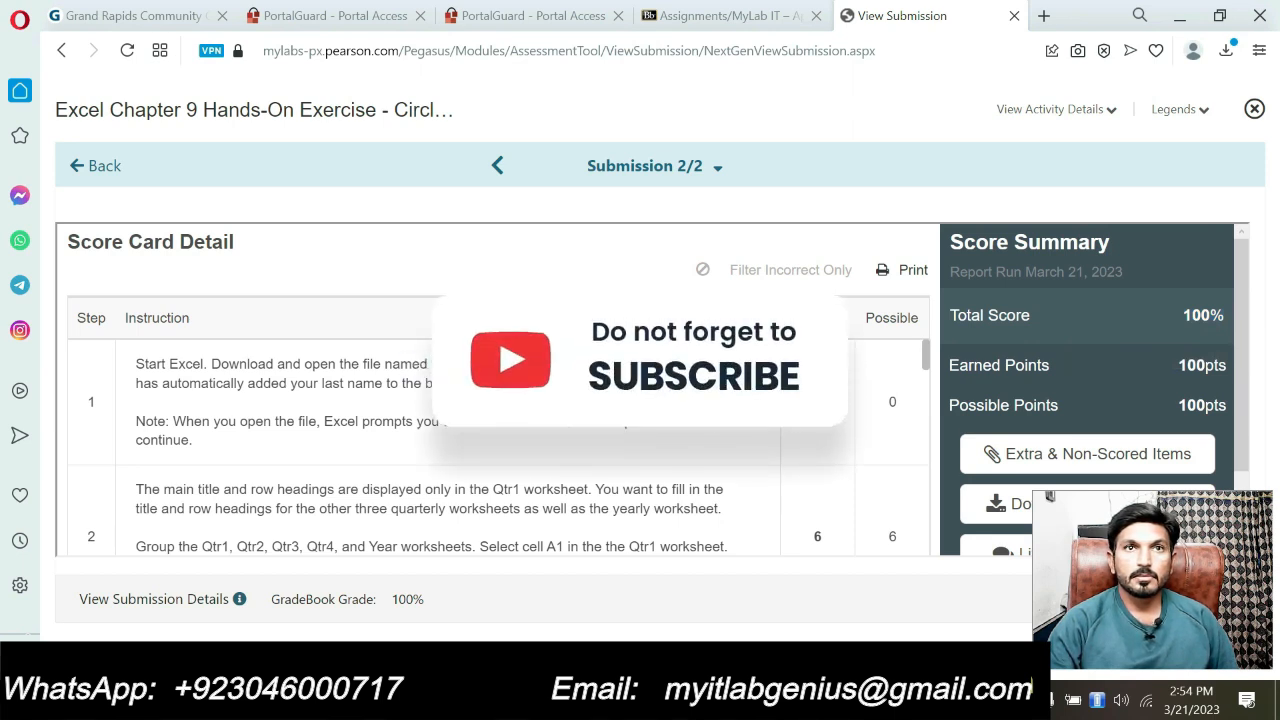